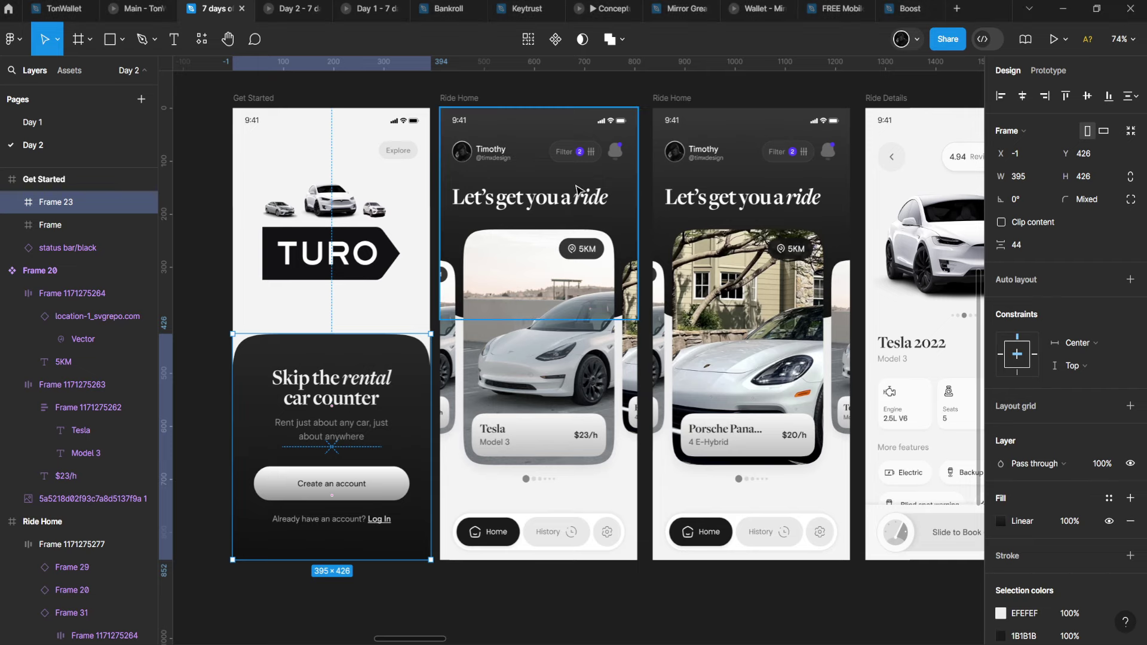
# Examine the Get Started splash frames on the canvas and watch the opening animation in the Day 2 prototype preview.
pyautogui.scroll(-3, 529, 231)
pyautogui.moveTo(448, 267); pyautogui.dragTo(632, 332)
pyautogui.scroll(2, 632, 332)
pyautogui.scroll(1, 510, 331)
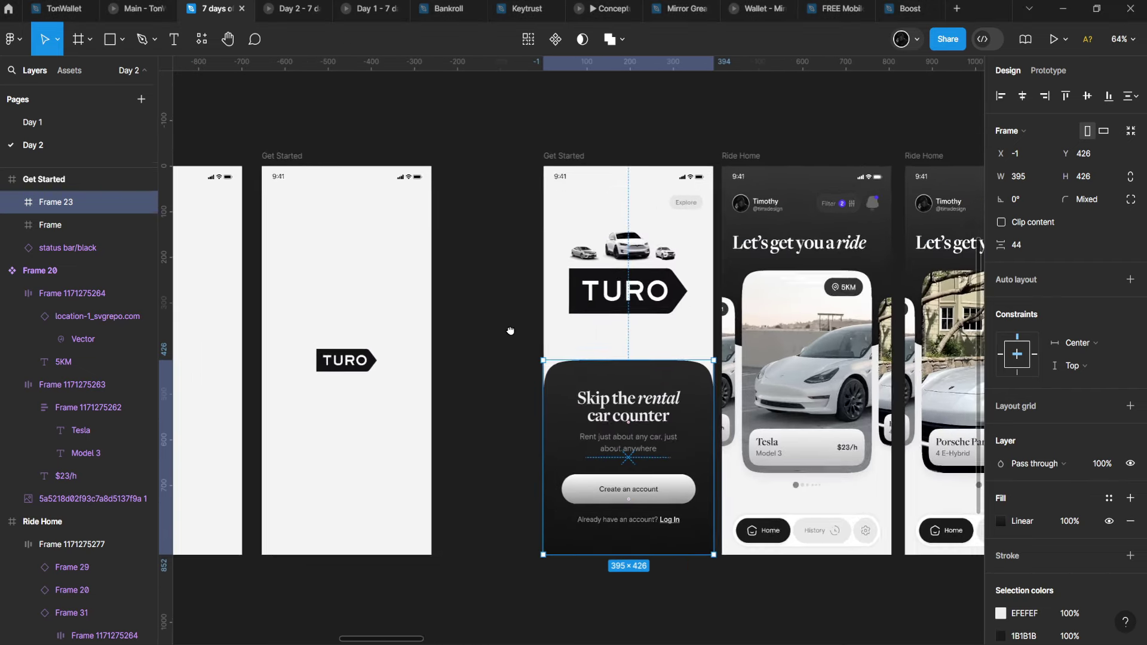
pyautogui.hscroll(-3, 510, 332)
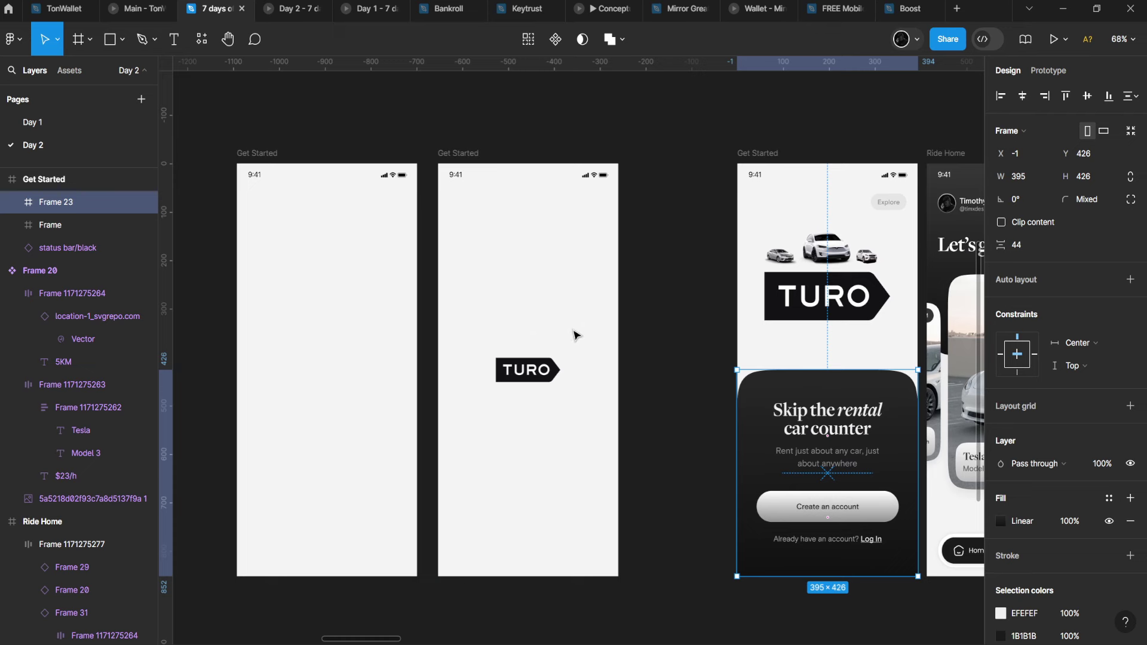
pyautogui.click(326, 9)
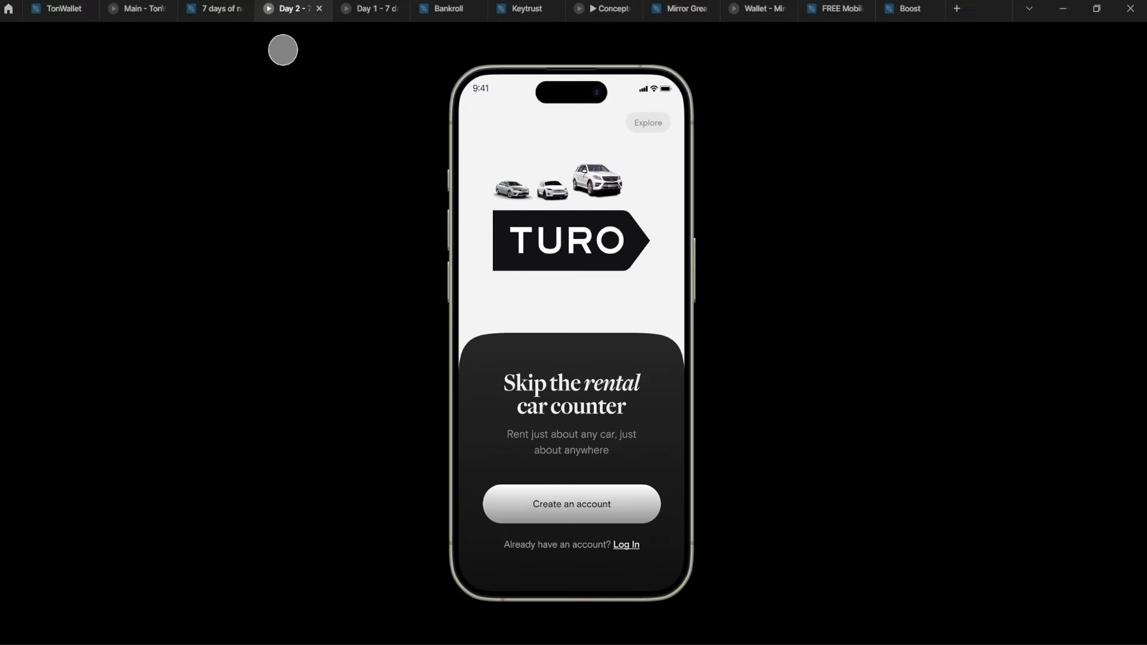
# Inspect the blank first Get Started frame and the second frame's centred TURO logo, comparing them with the prototype preview.
pyautogui.click(220, 8)
pyautogui.scroll(-2, 357, 236)
pyautogui.scroll(5, 370, 233)
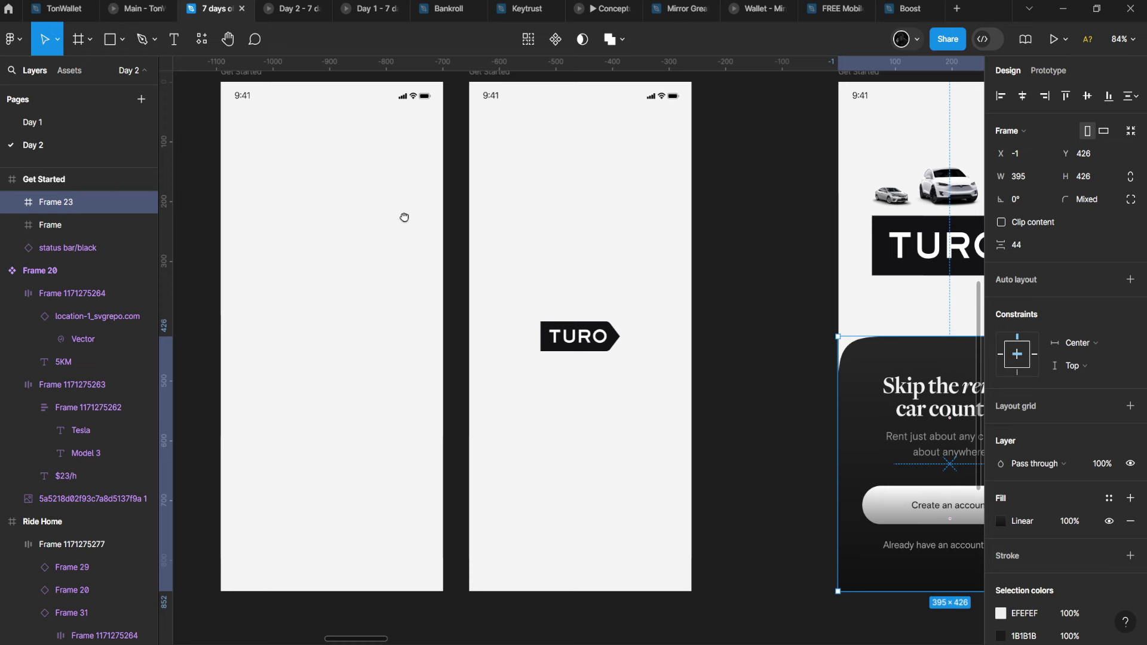
pyautogui.scroll(-1, 239, 131)
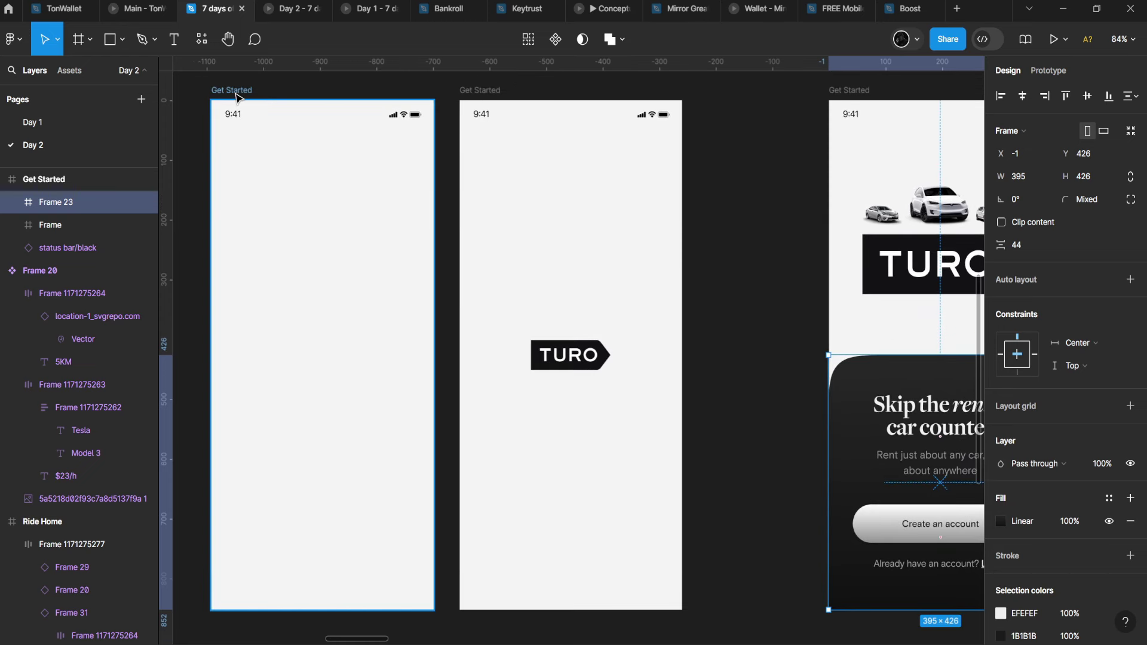
pyautogui.click(227, 93)
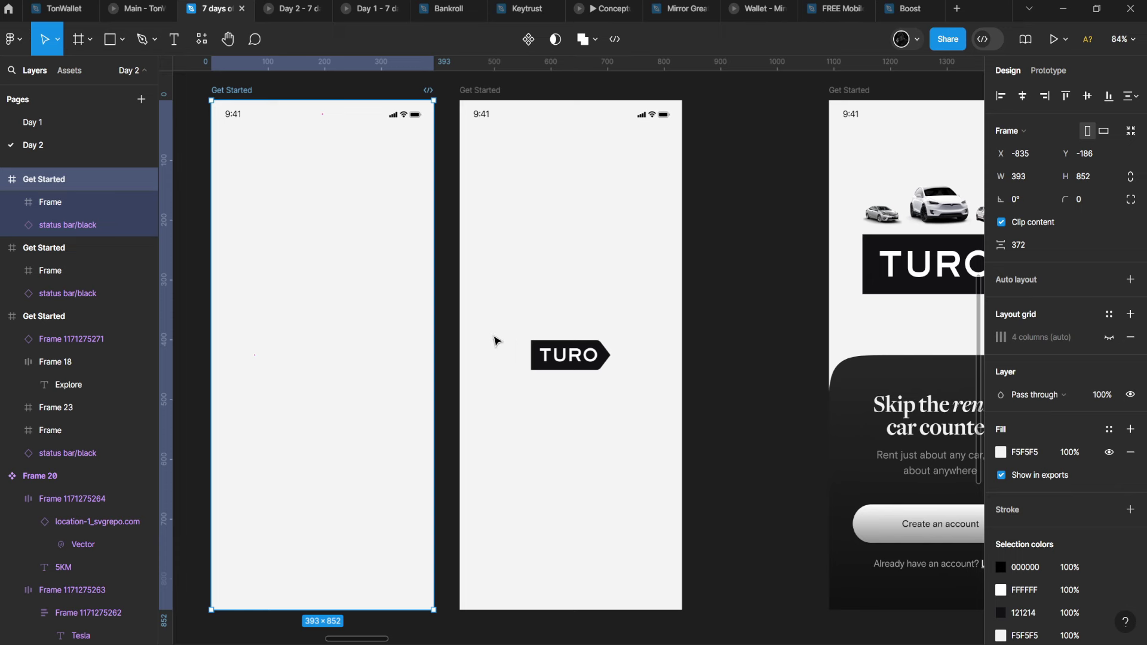
pyautogui.click(560, 356)
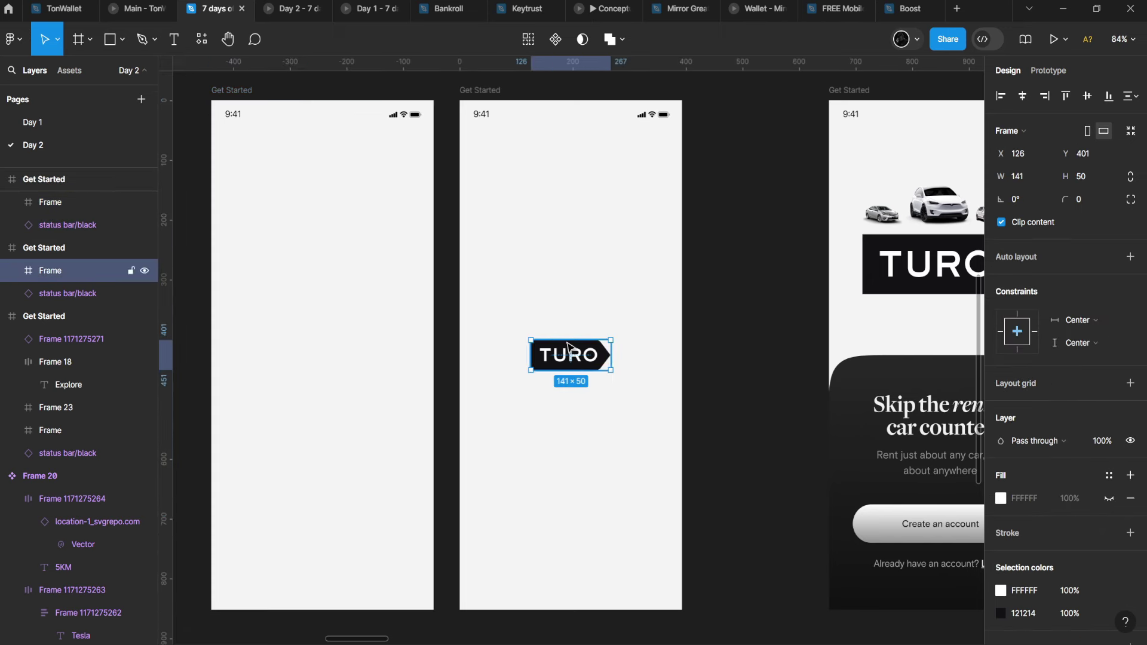
pyautogui.click(258, 3)
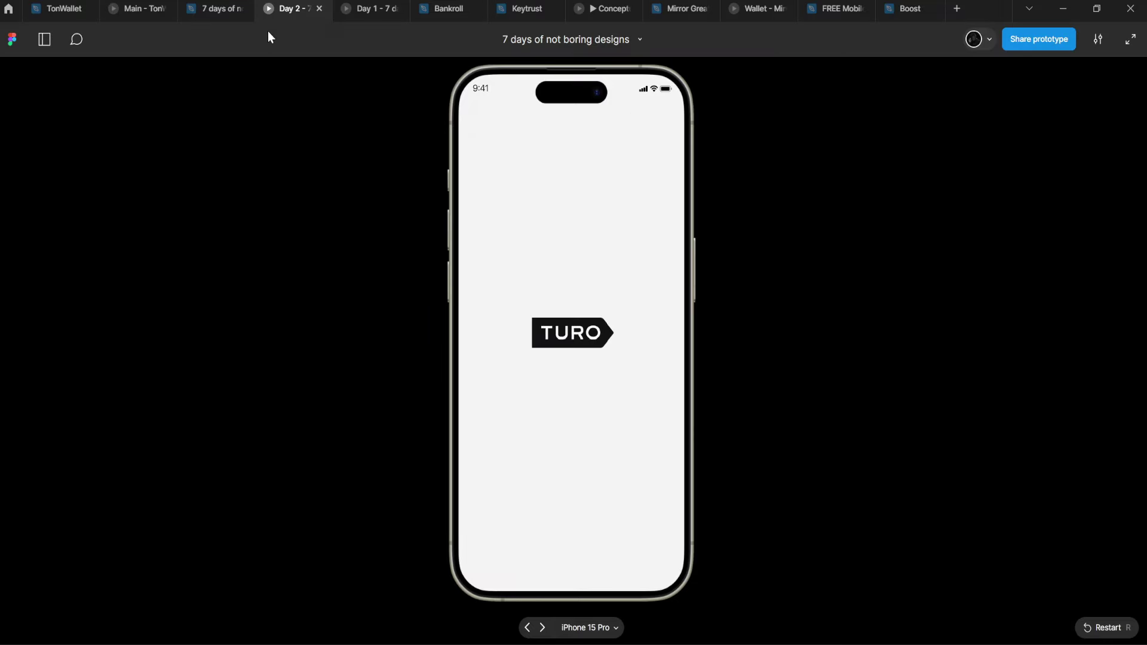
pyautogui.click(215, 6)
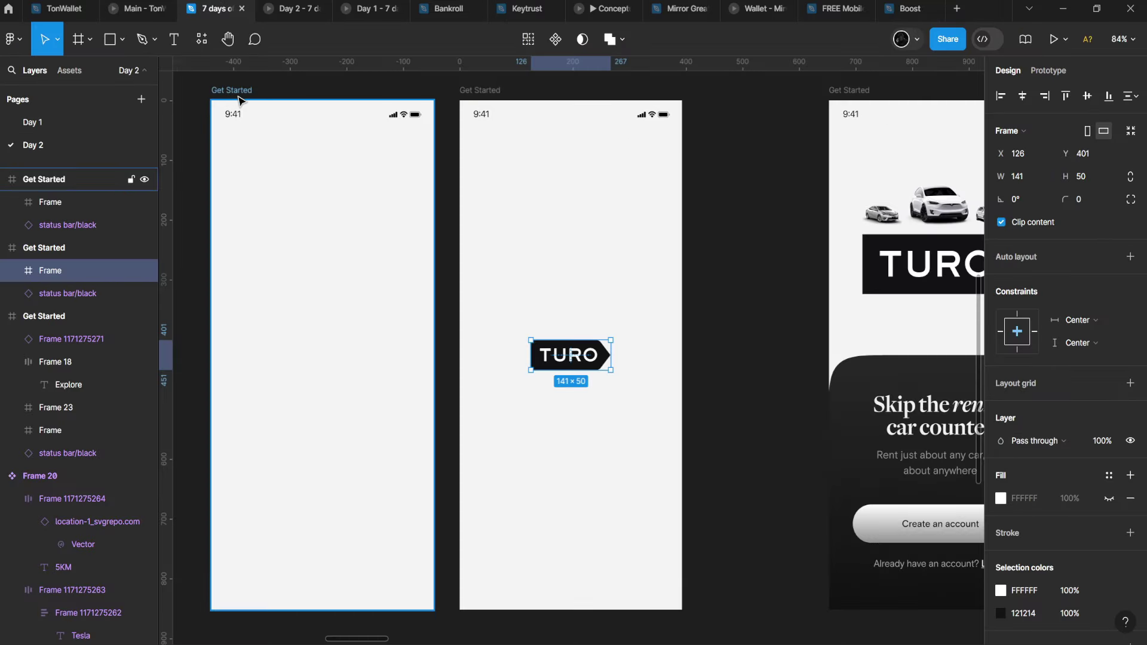
# Set the layer opacity of the small hidden TURO logo in the first Get Started frame to 100%.
pyautogui.click(238, 95)
pyautogui.click(220, 272)
pyautogui.moveTo(342, 250); pyautogui.dragTo(197, 478)
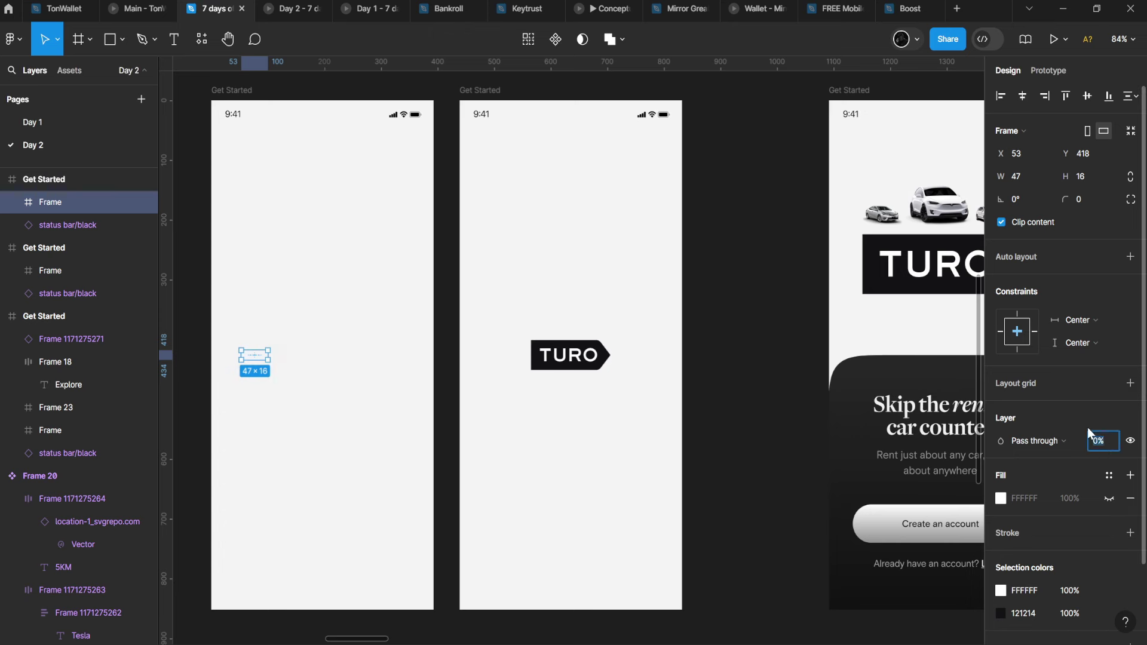
pyautogui.write('100')
pyautogui.press('Return')
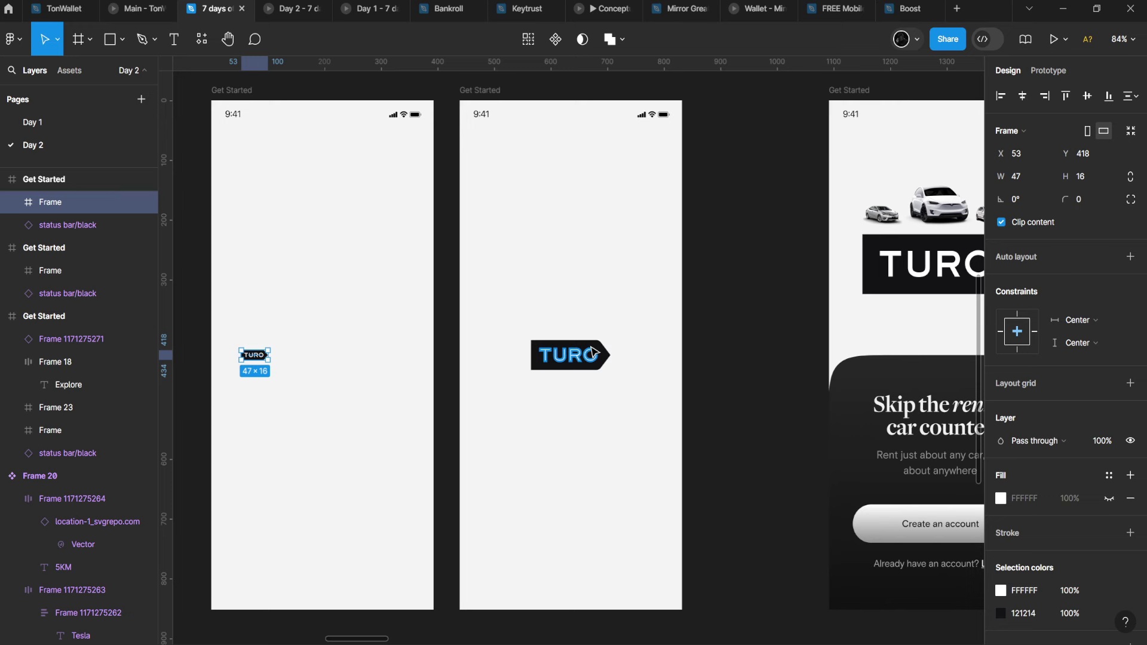
pyautogui.click(249, 97)
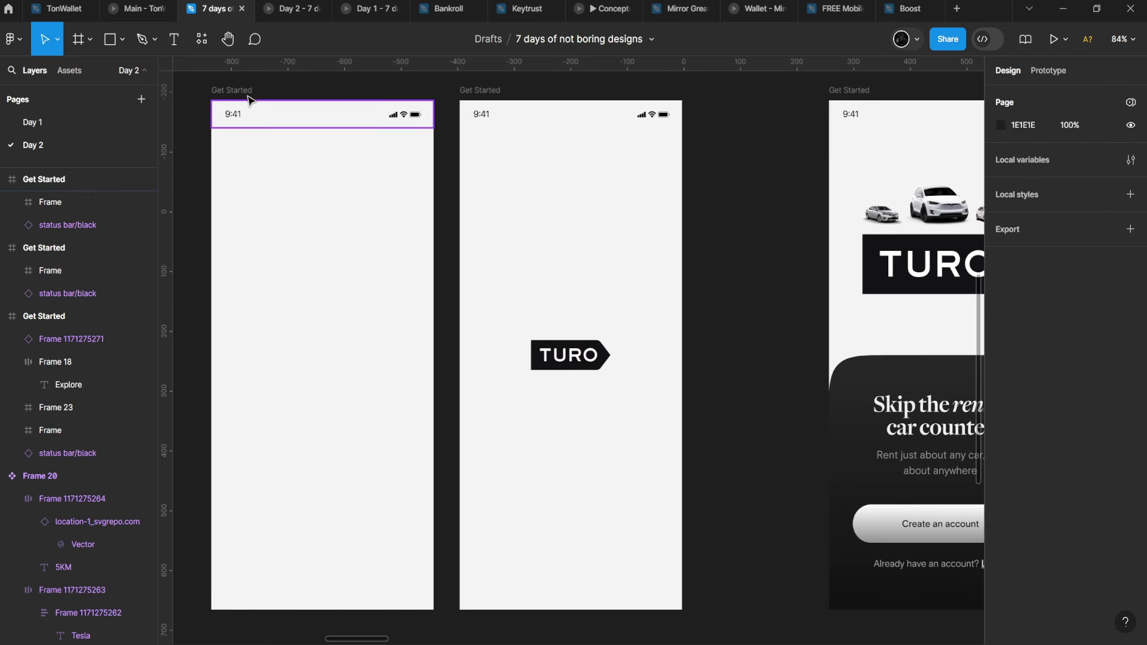
# Inspect the first Get Started frame's tap interaction settings and play the transition in the Day 2 prototype.
pyautogui.click(232, 90)
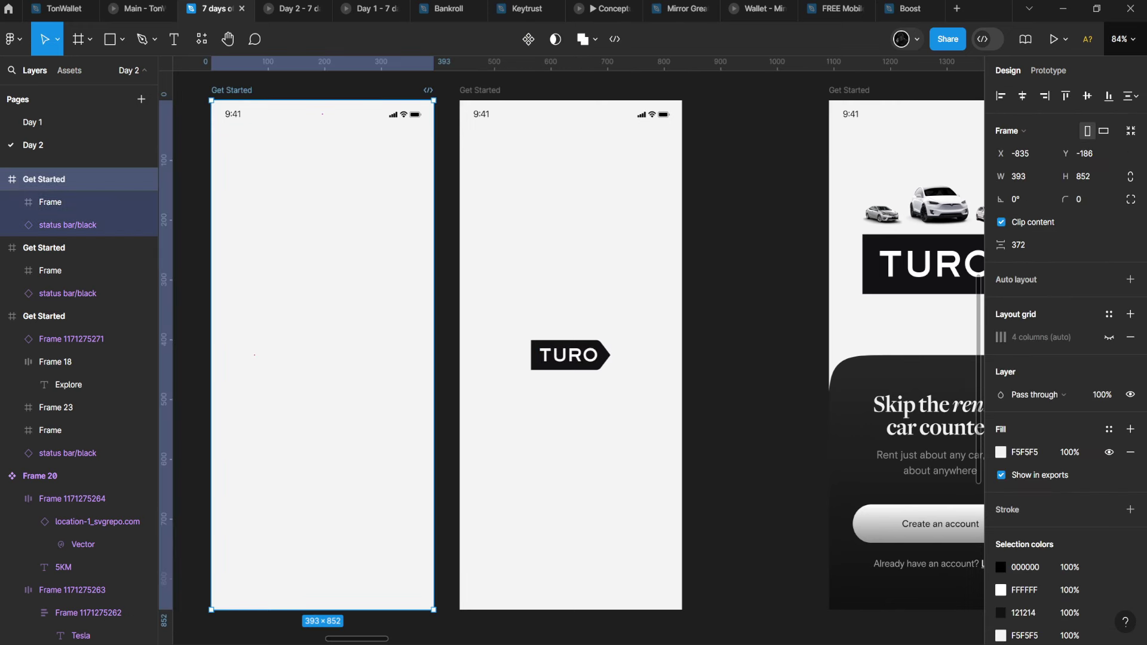
pyautogui.click(1046, 70)
pyautogui.click(1027, 184)
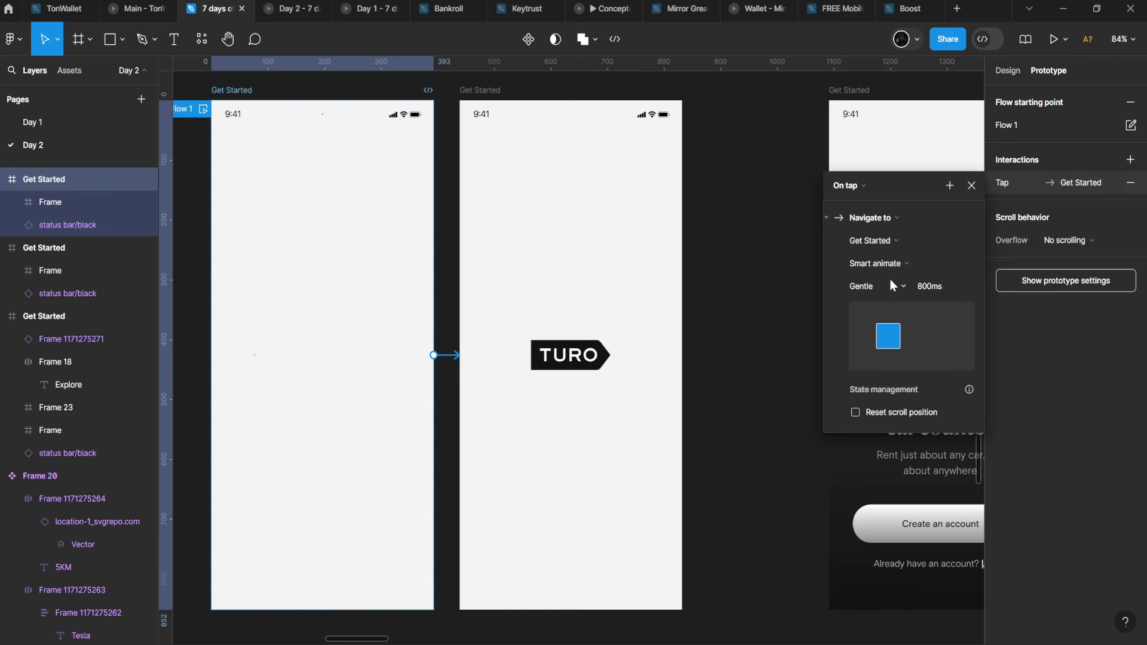
pyautogui.click(294, 8)
pyautogui.click(578, 322)
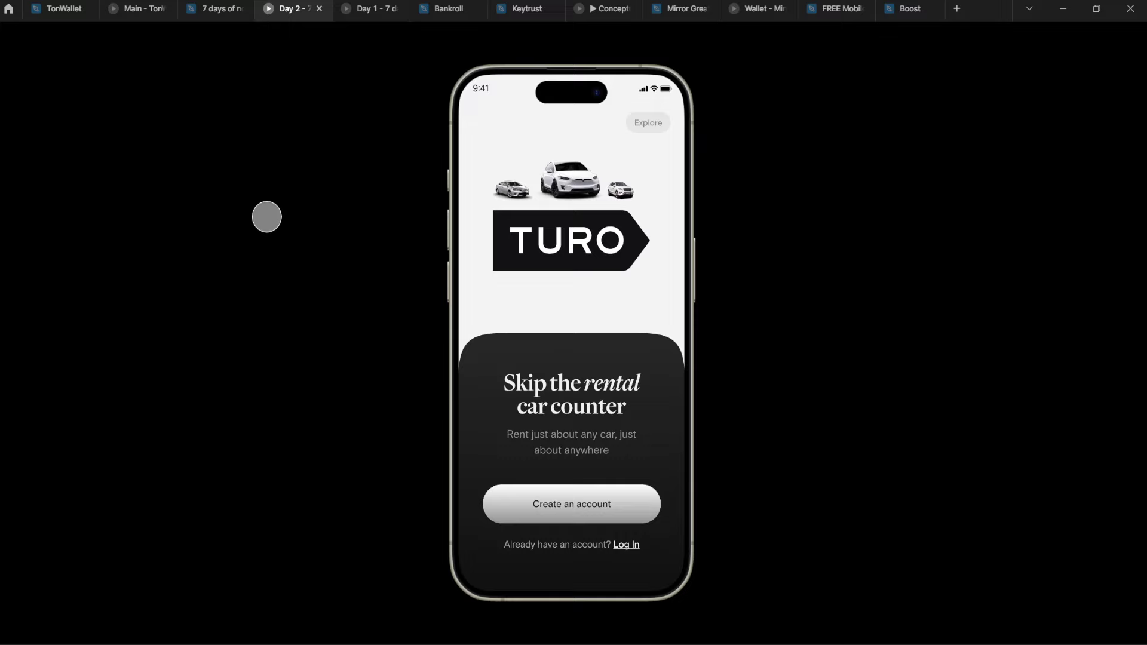
pyautogui.click(218, 9)
# Review the easing options of the first frame's tap interaction, check the prototype preview, and close the interaction settings.
pyautogui.hscroll(1, 389, 218)
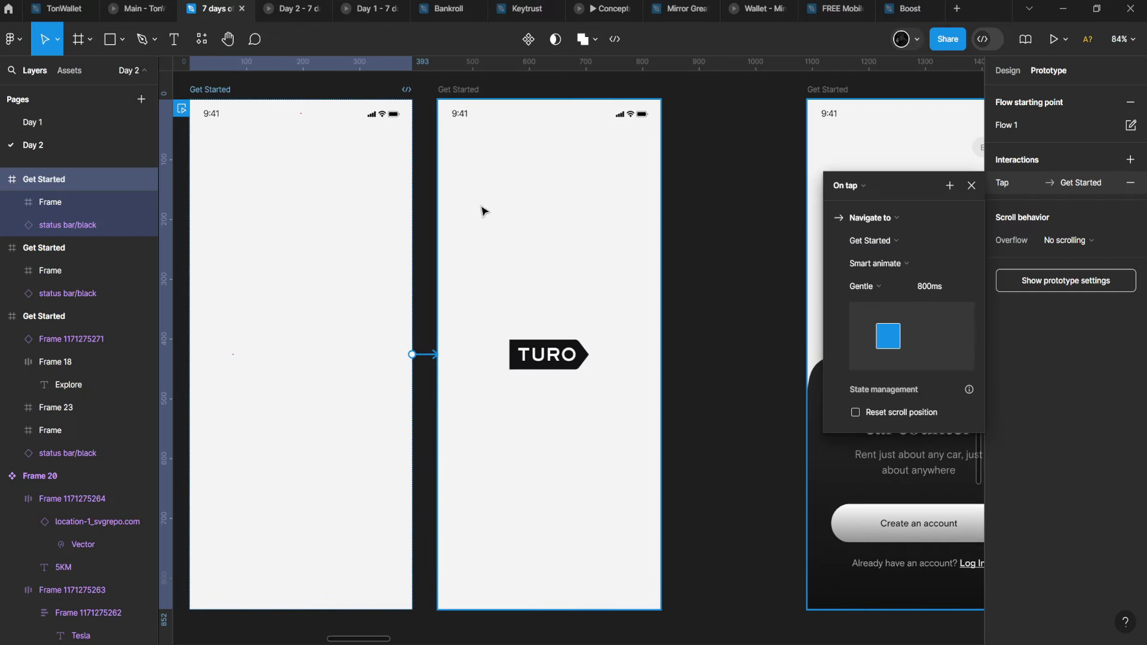
pyautogui.click(867, 287)
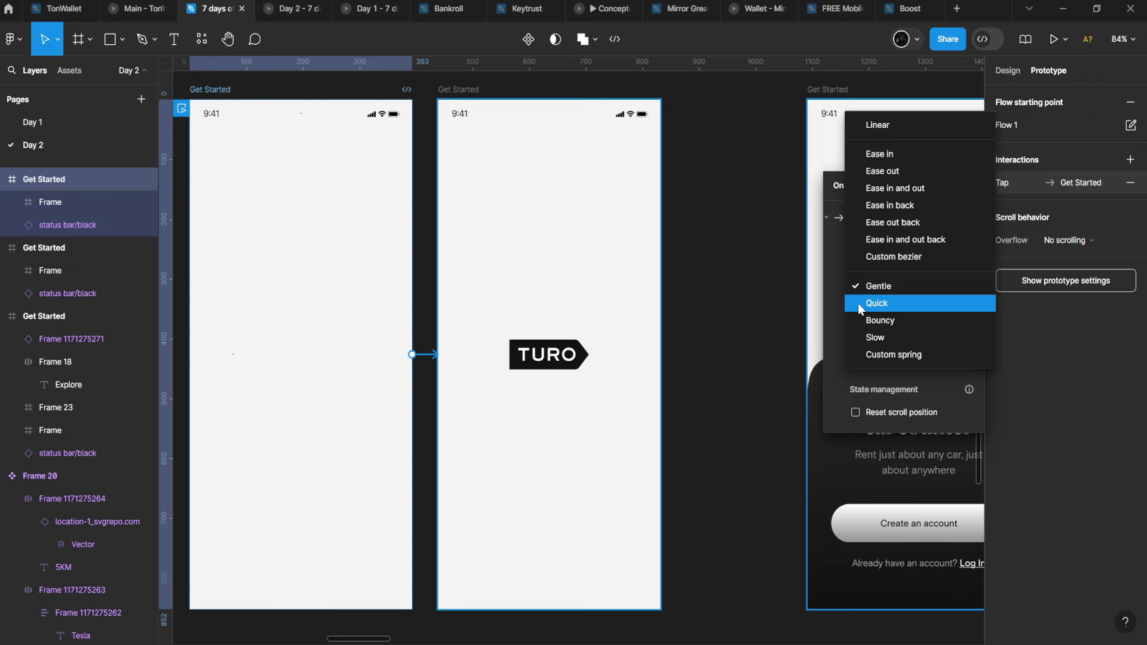
pyautogui.click(267, 6)
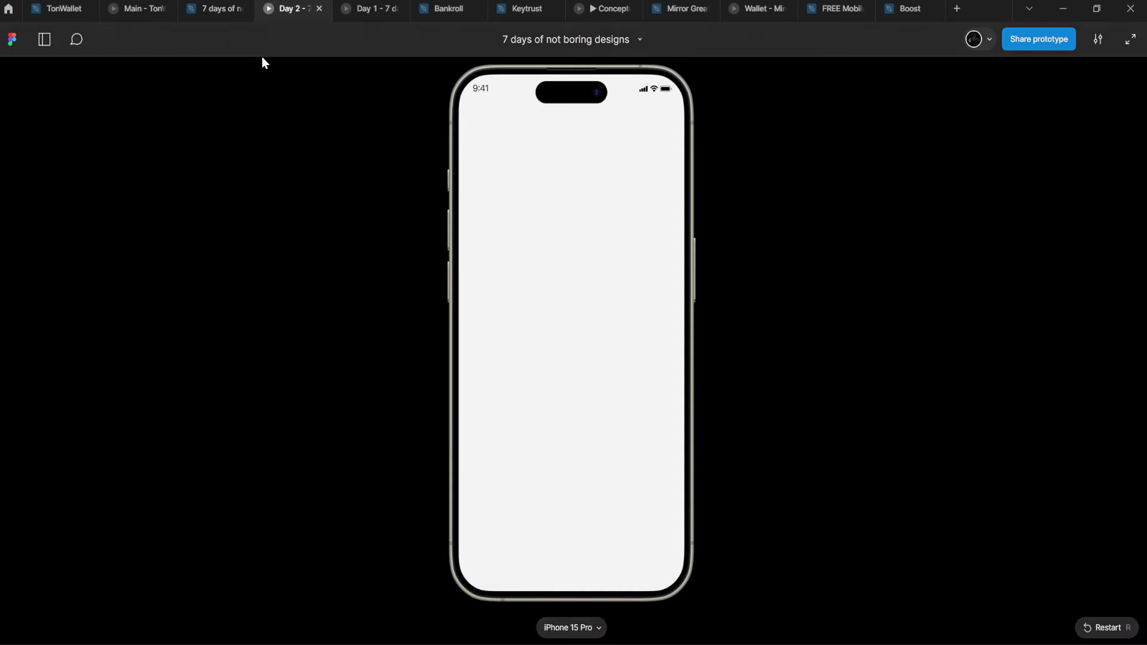
pyautogui.click(218, 8)
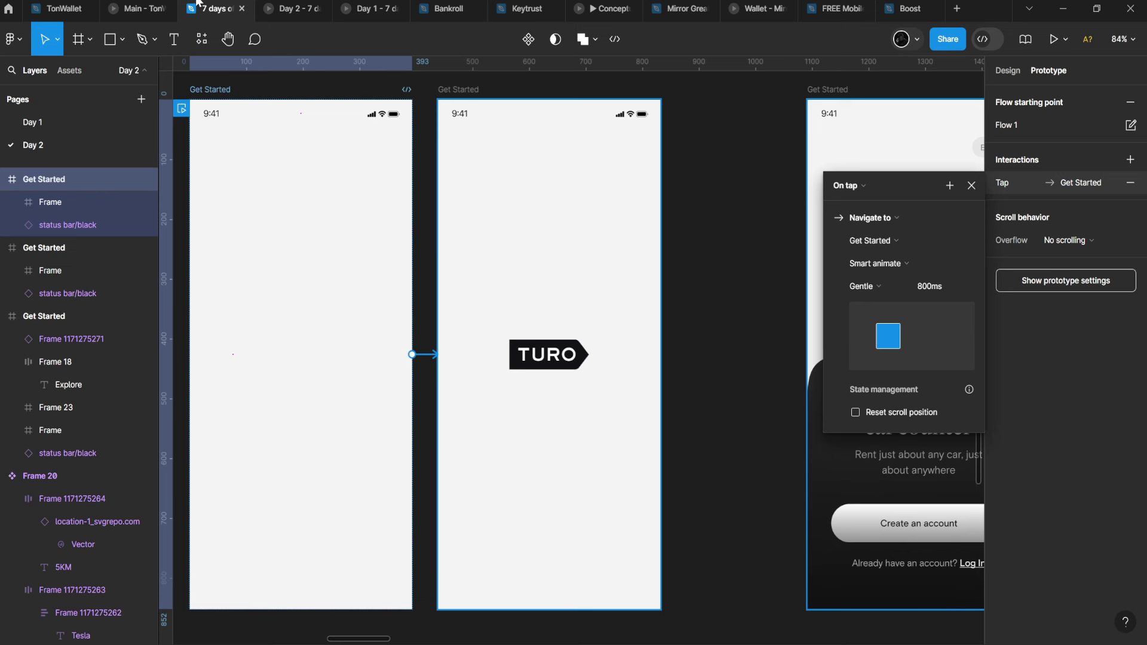
pyautogui.hscroll(1, 650, 283)
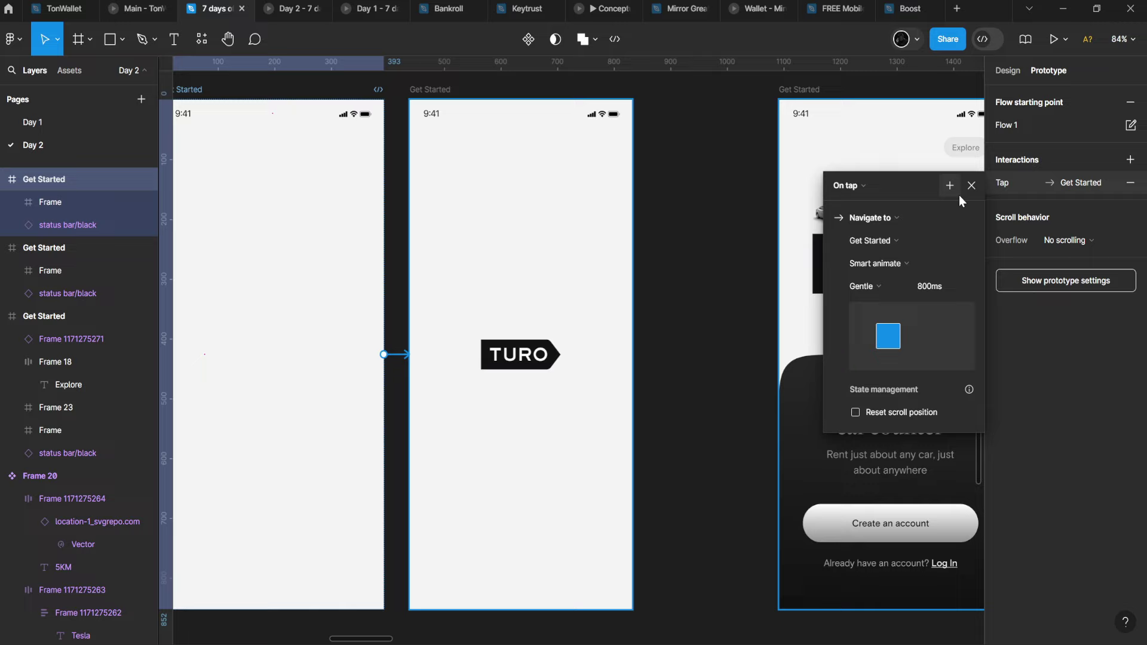
pyautogui.click(972, 186)
# Inspect the delay interaction linking the second Get Started frame to the third.
pyautogui.hscroll(2, 532, 272)
pyautogui.hscroll(2, 532, 272)
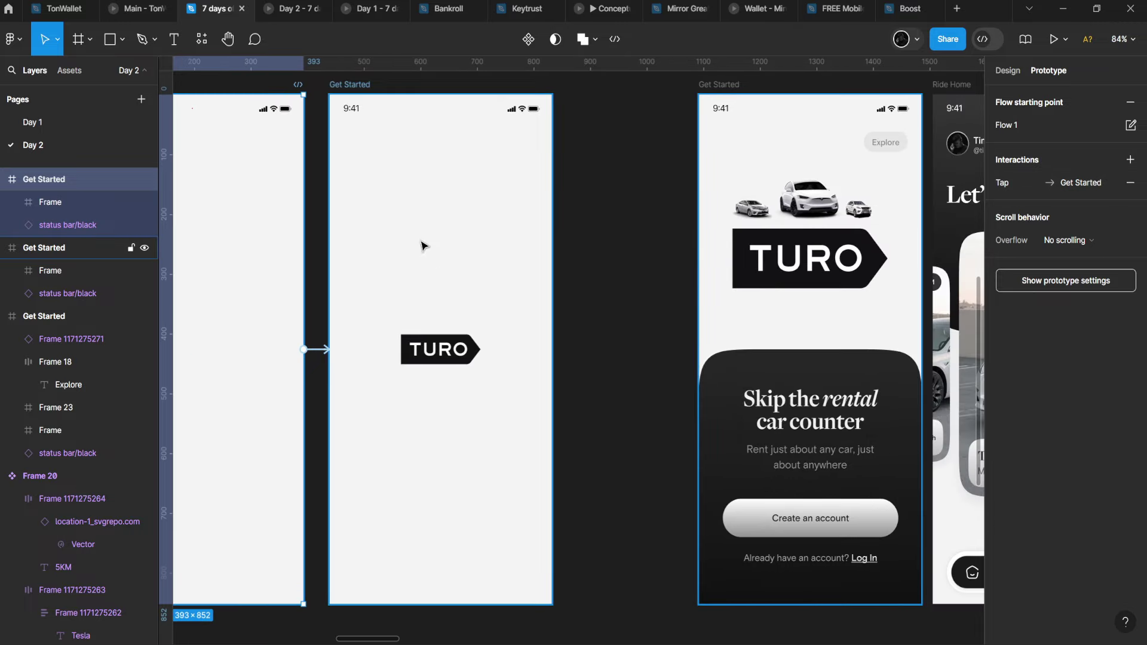
pyautogui.click(365, 84)
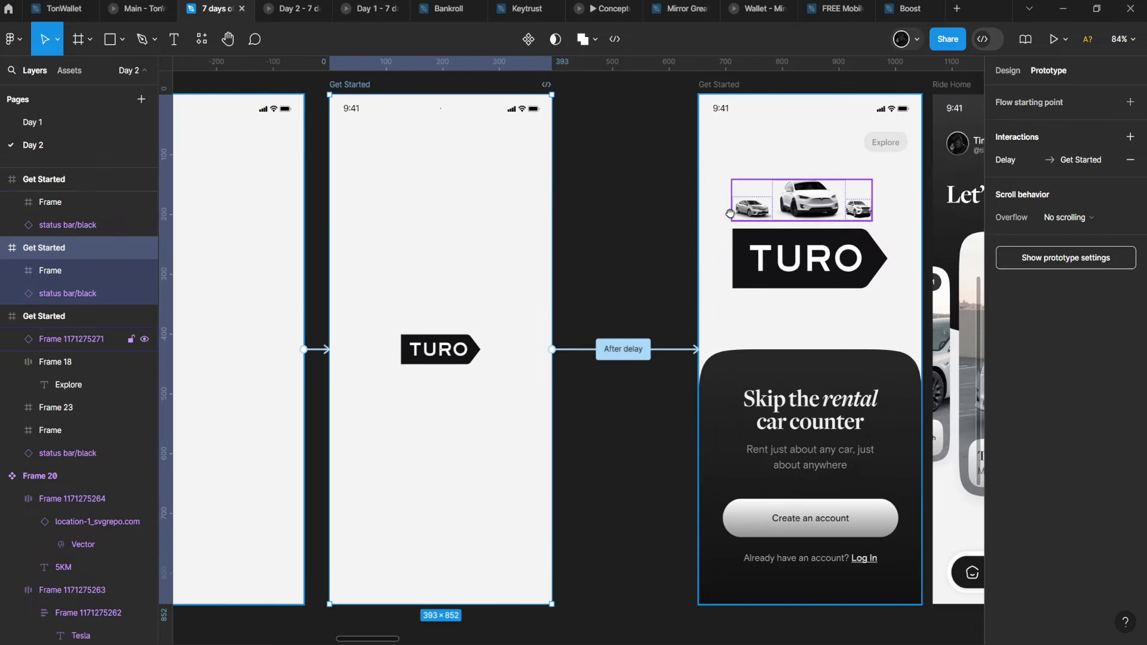
# Inspect the design properties of the three-car component above the large TURO logo in the third Get Started frame.
pyautogui.moveTo(749, 208); pyautogui.dragTo(502, 191)
pyautogui.scroll(3, 538, 147)
pyautogui.moveTo(541, 144); pyautogui.dragTo(475, 201)
pyautogui.scroll(1, 532, 226)
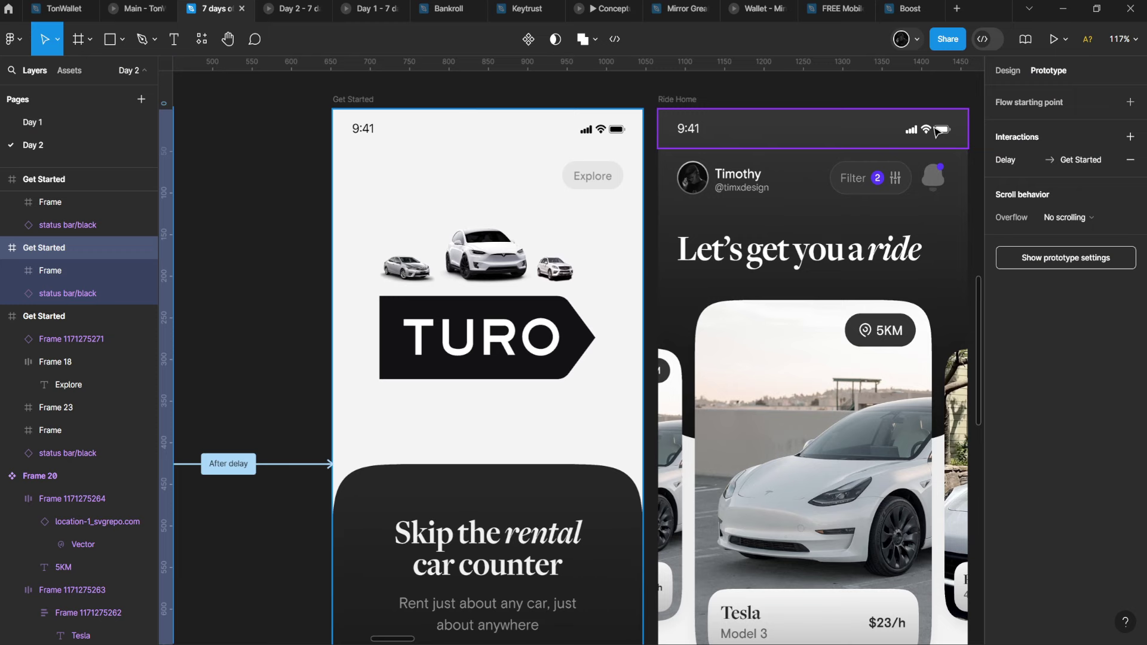
pyautogui.click(1008, 70)
pyautogui.keyDown('ctrl'); pyautogui.scroll(2, 630, 215); pyautogui.keyUp('ctrl')
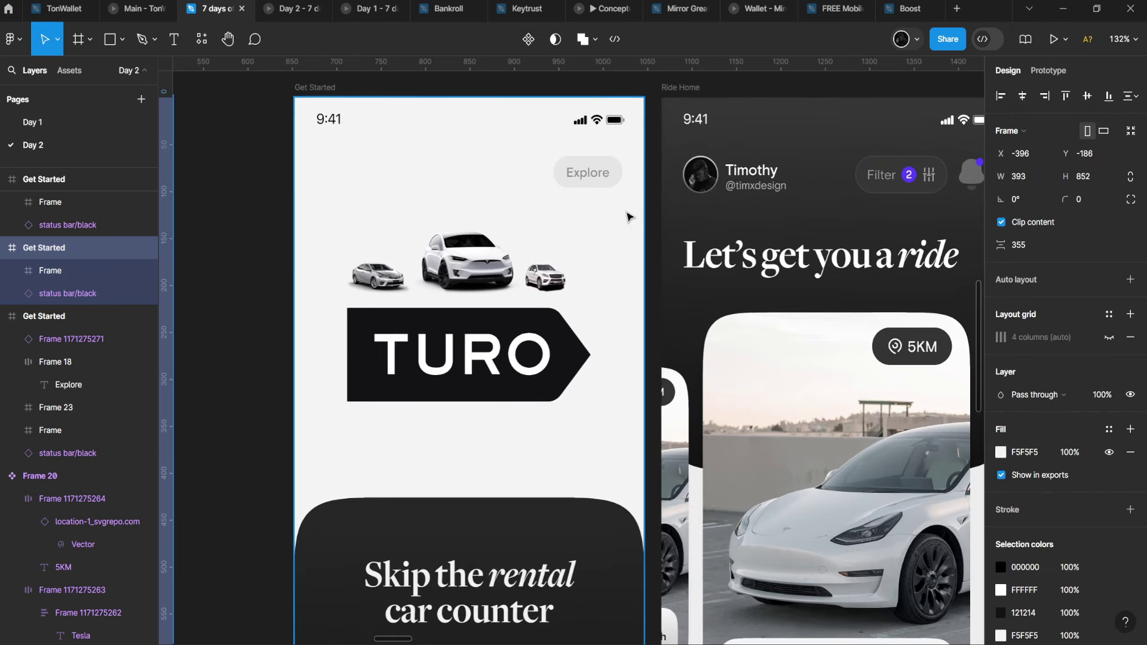
pyautogui.click(483, 261)
pyautogui.scroll(1, 478, 264)
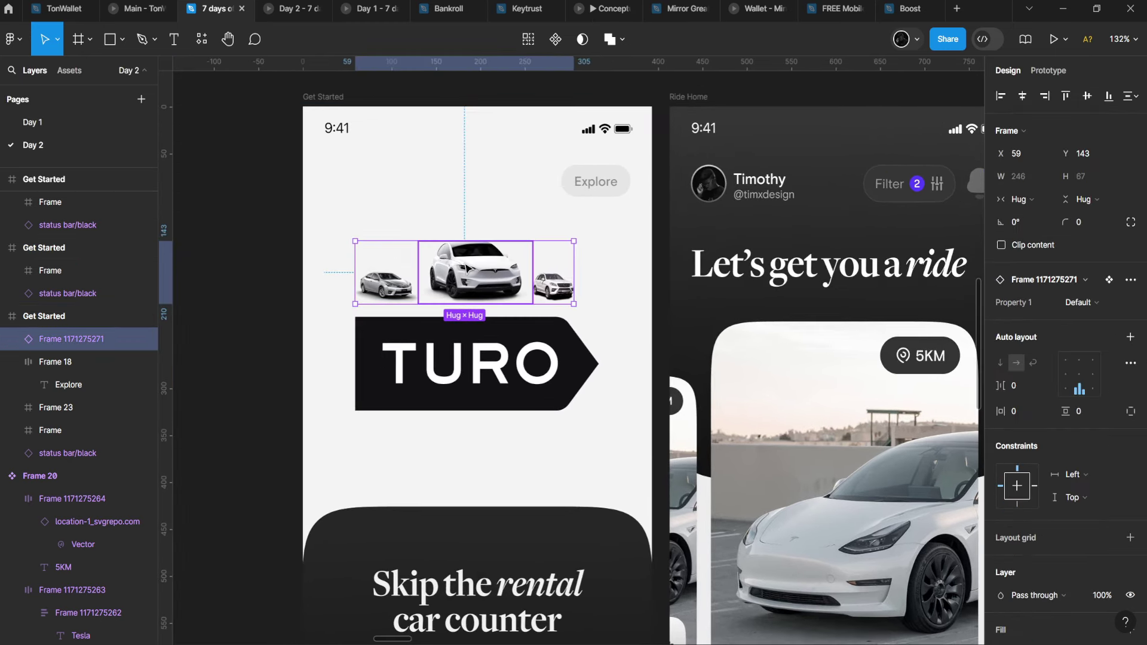
pyautogui.keyDown('ctrl'); pyautogui.scroll(1, 455, 264); pyautogui.keyUp('ctrl')
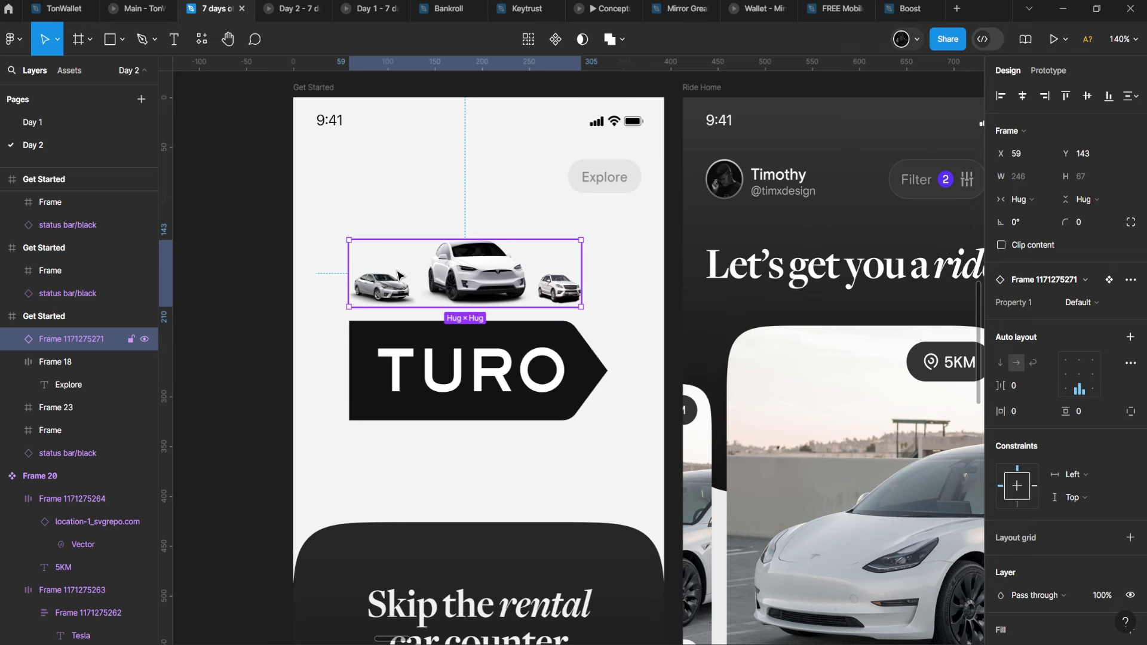
# Inspect the third Get Started frame's background fill colour and the properties of its large TURO logo.
pyautogui.click(380, 188)
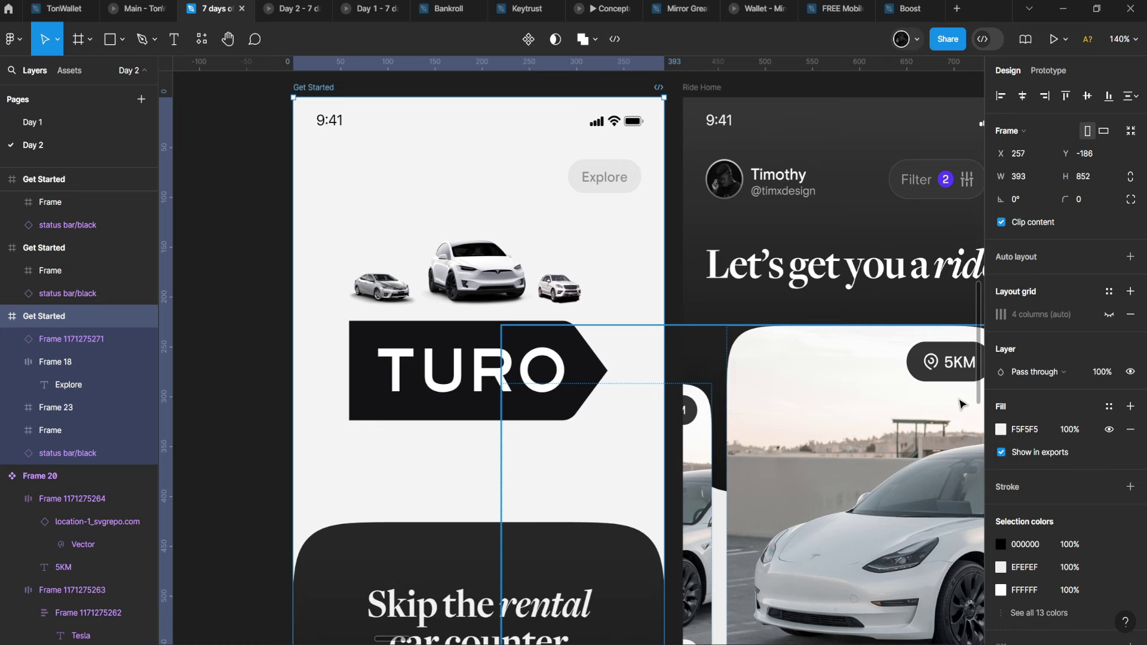
pyautogui.click(1003, 431)
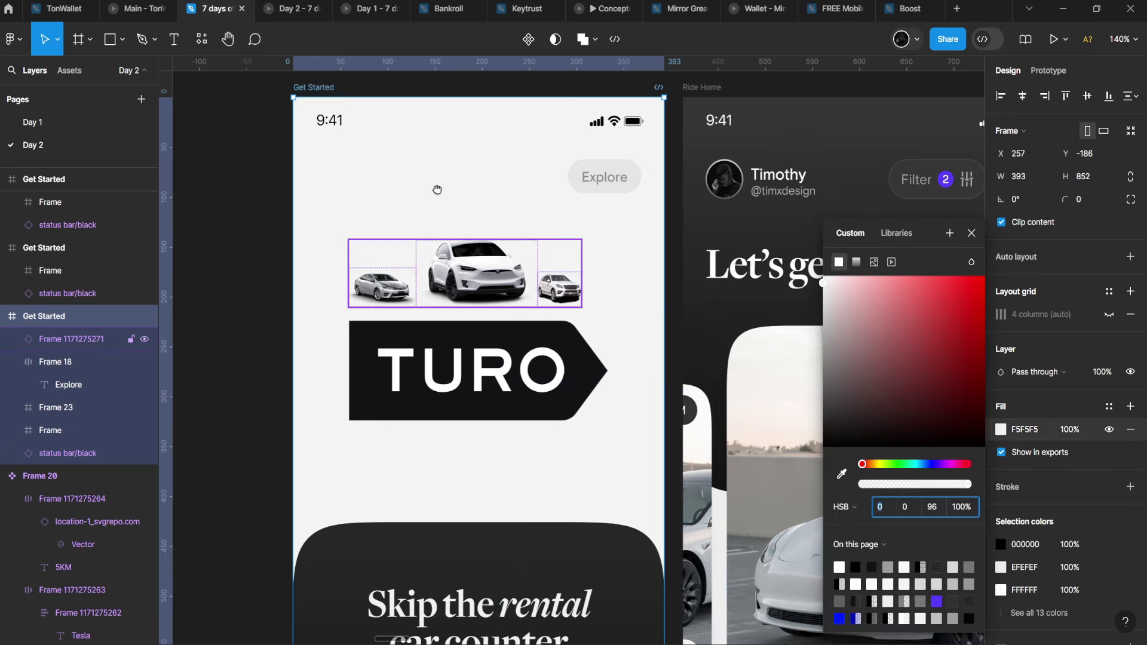
pyautogui.scroll(-3, 436, 203)
pyautogui.click(436, 226)
pyautogui.scroll(2, 439, 275)
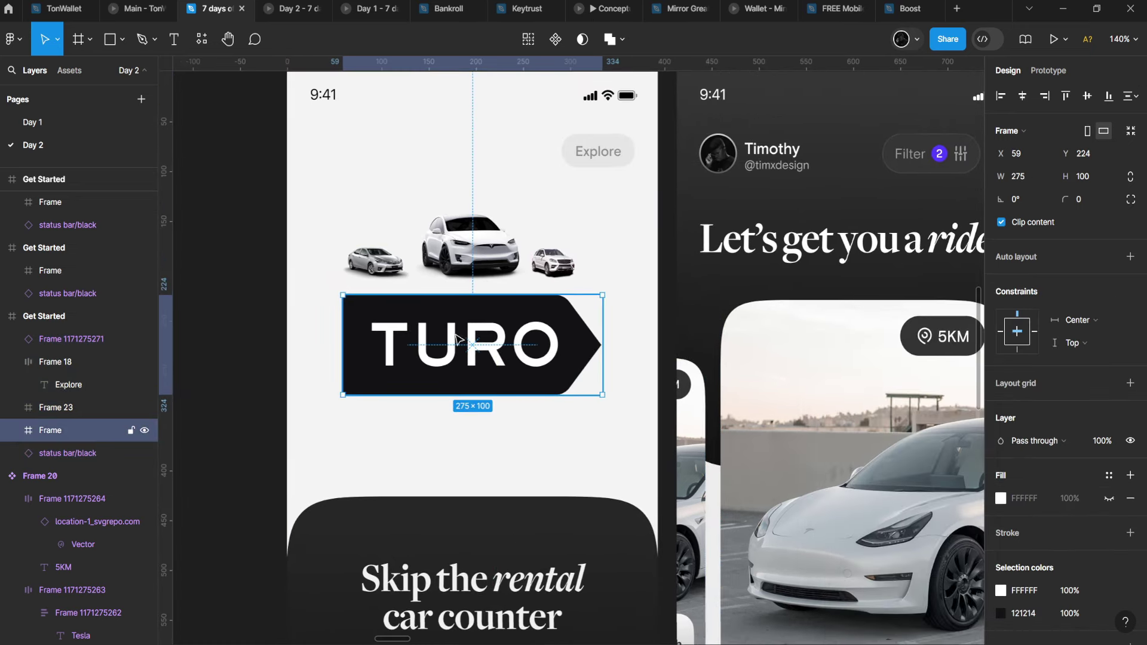
pyautogui.scroll(2, 454, 299)
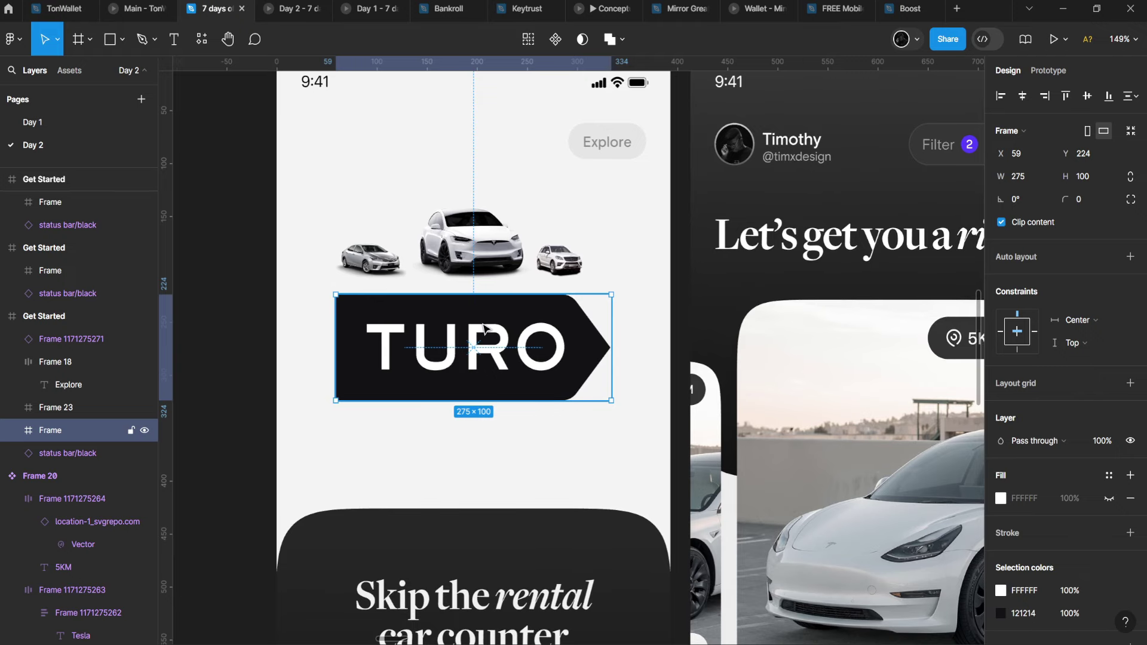
# Inspect the Explore button's properties in the third Get Started frame and view the screen in the Day 2 prototype.
pyautogui.click(592, 159)
pyautogui.scroll(6, 615, 133)
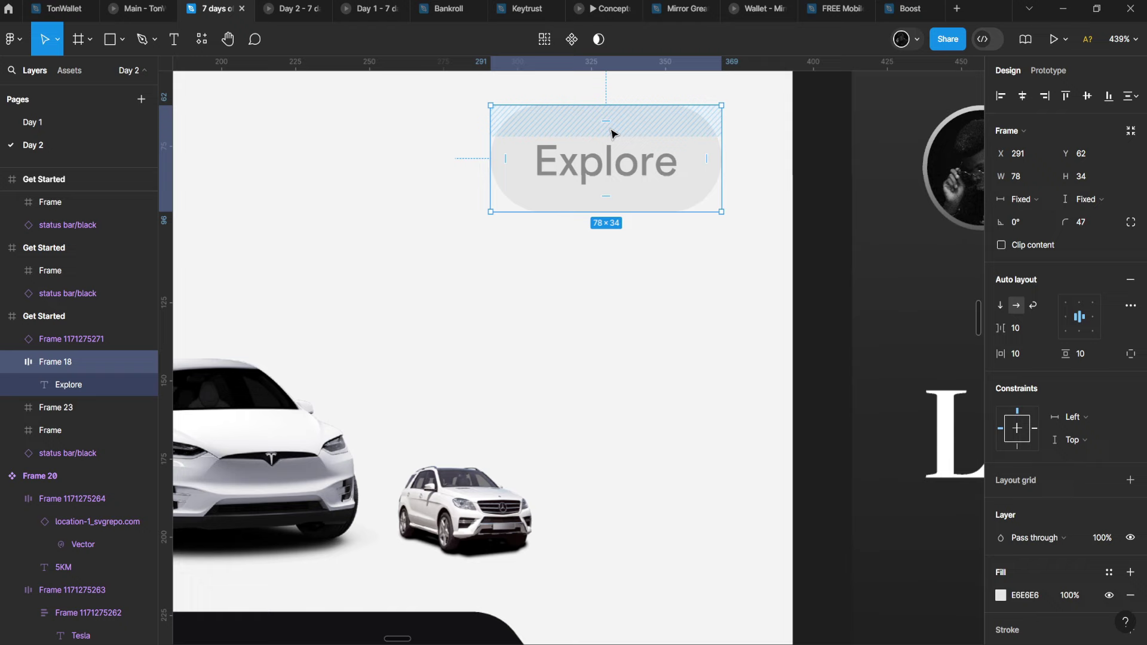
pyautogui.scroll(-6, 620, 177)
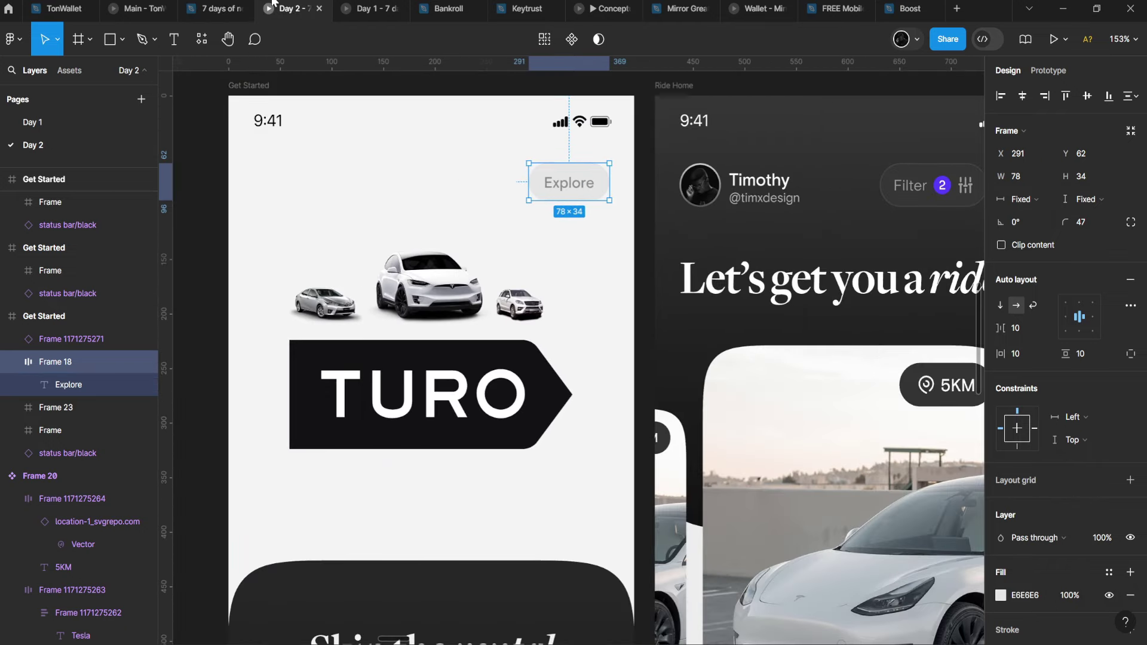
pyautogui.click(293, 9)
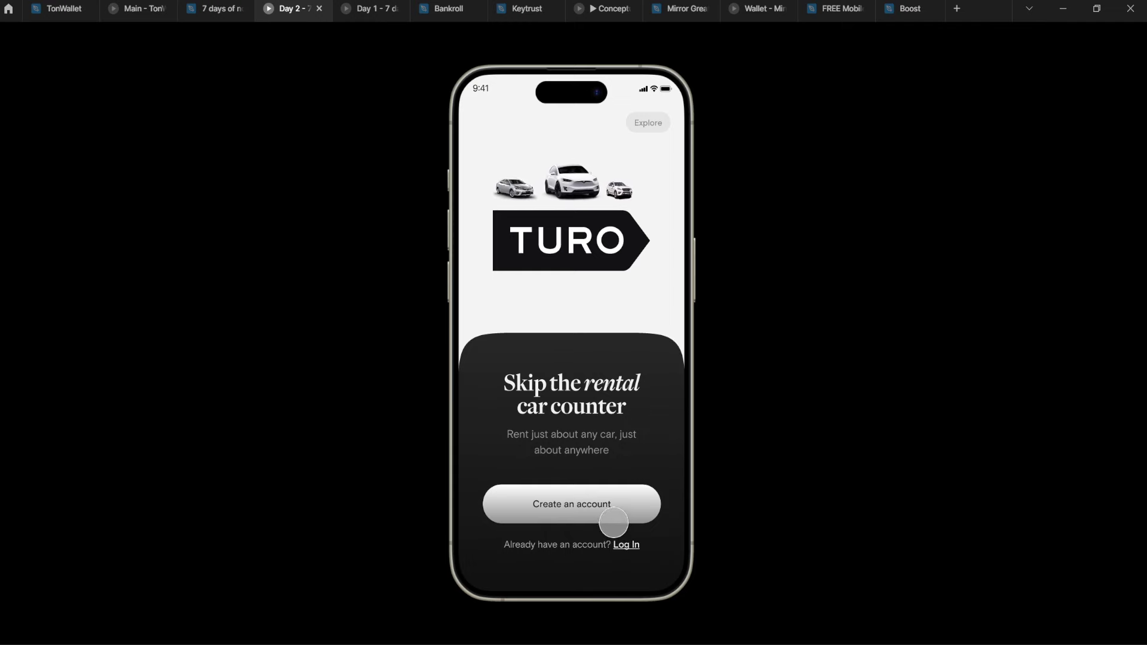
# Return to the design file and examine the car row and large TURO logo in the third Get Started frame up close.
pyautogui.click(226, 4)
pyautogui.scroll(-3, 382, 143)
pyautogui.scroll(5, 436, 224)
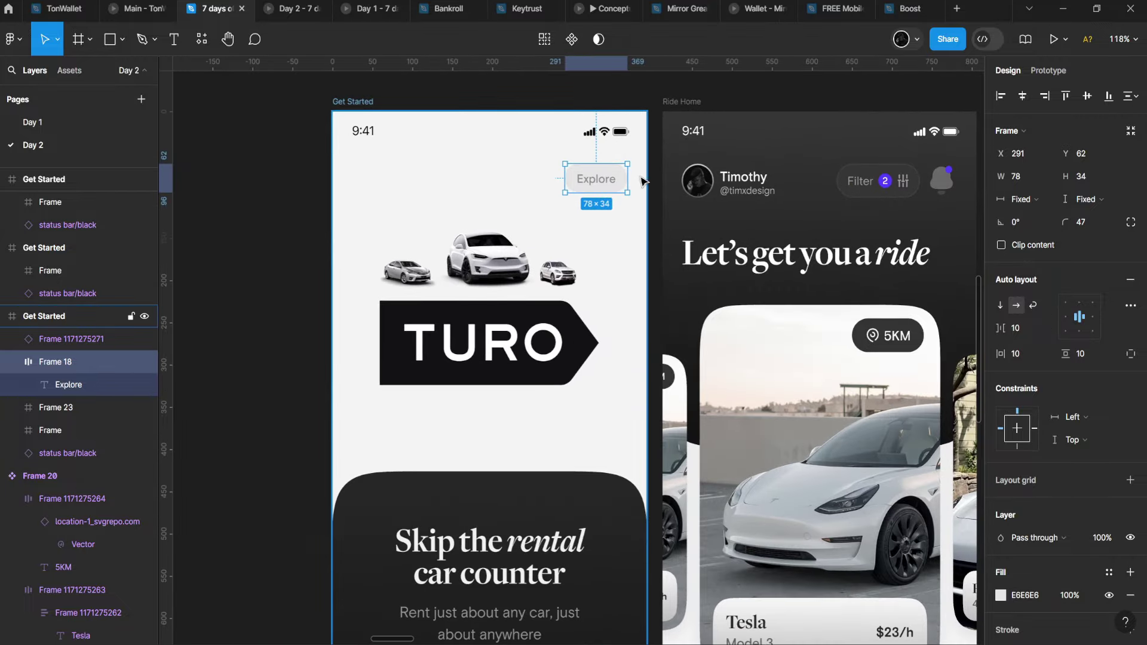
pyautogui.scroll(4, 526, 211)
pyautogui.scroll(5, 523, 348)
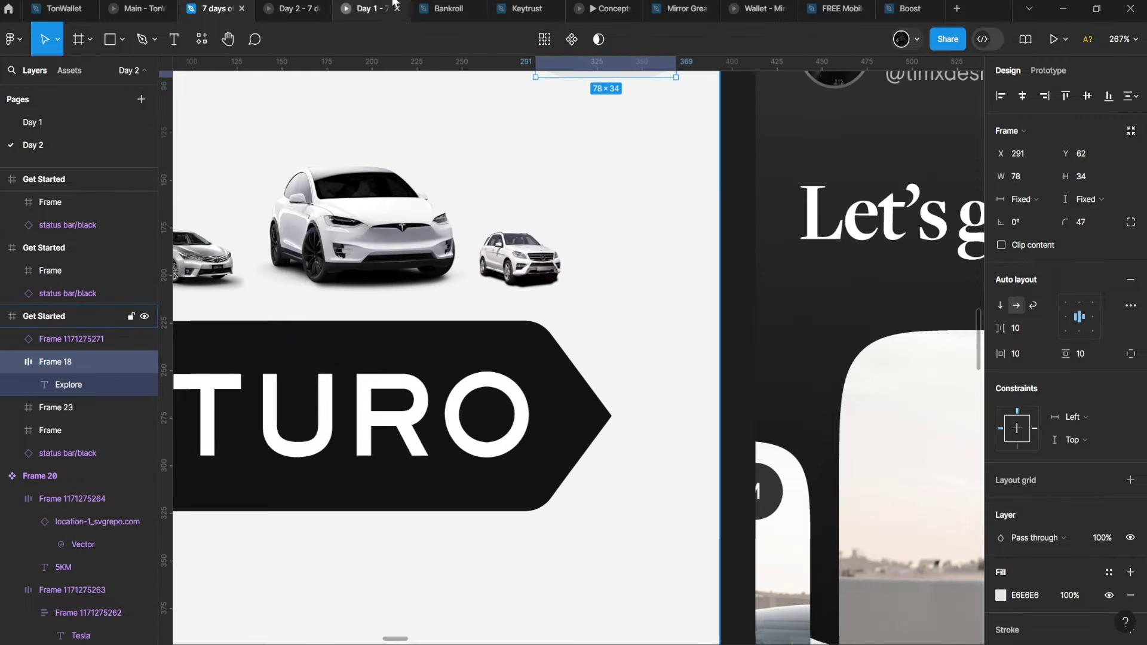
# Examine the dark "Skip the rental car counter" card in the third Get Started frame and its frame properties.
pyautogui.scroll(-8, 535, 387)
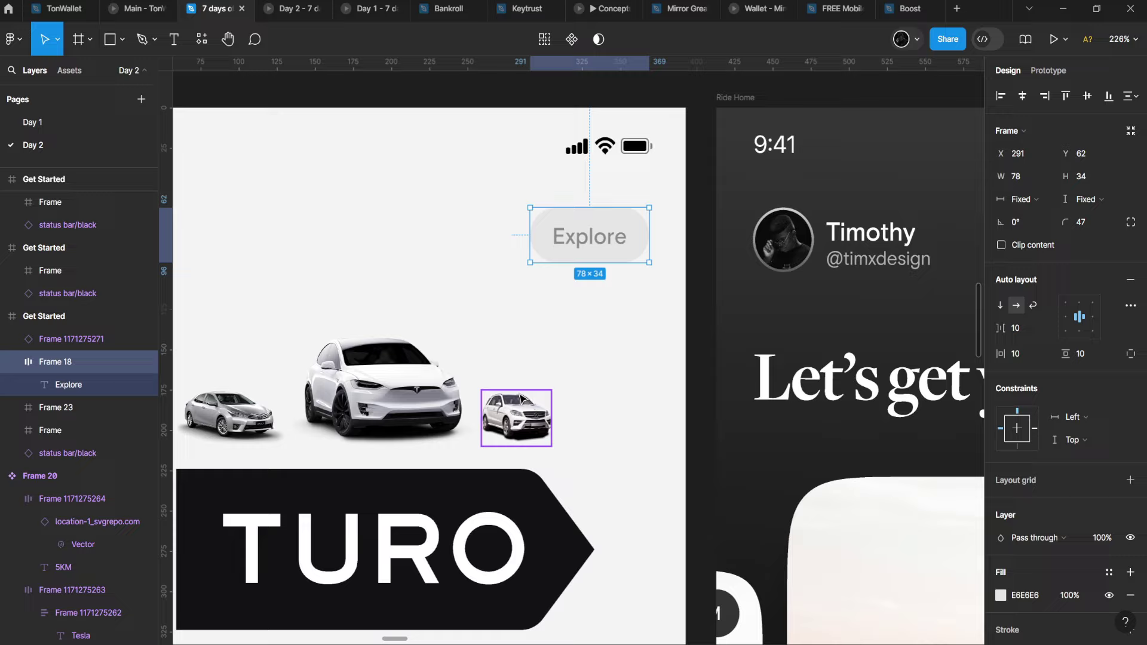
pyautogui.scroll(5, 469, 508)
pyautogui.scroll(3, 468, 508)
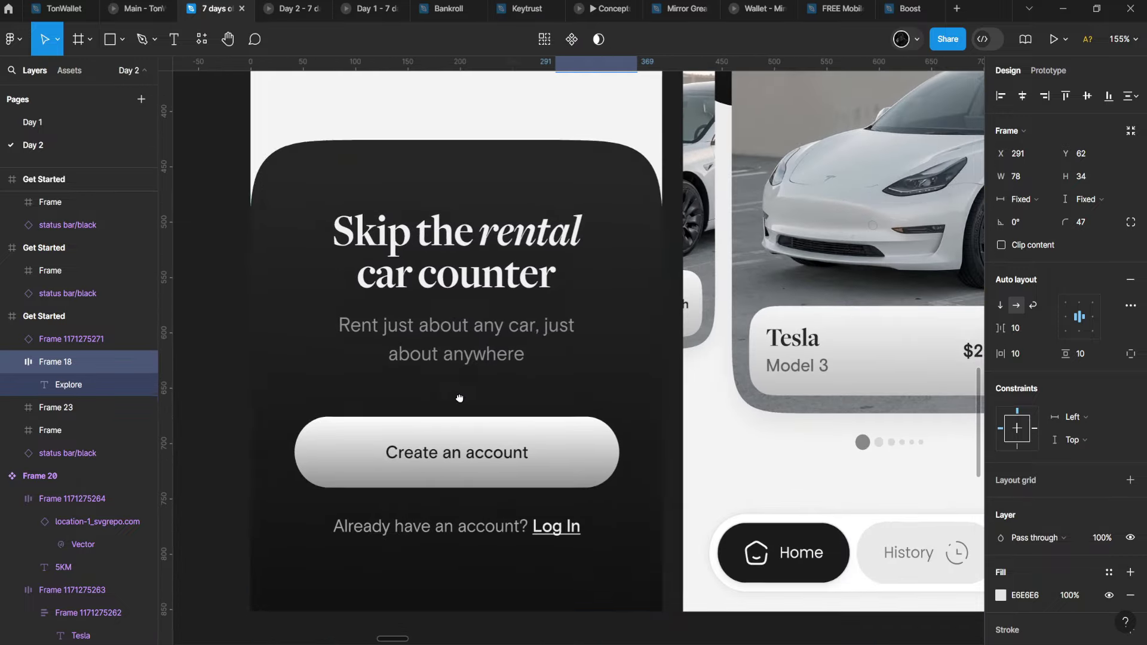
pyautogui.click(470, 226)
pyautogui.scroll(-1, 473, 239)
pyautogui.scroll(-3, 464, 315)
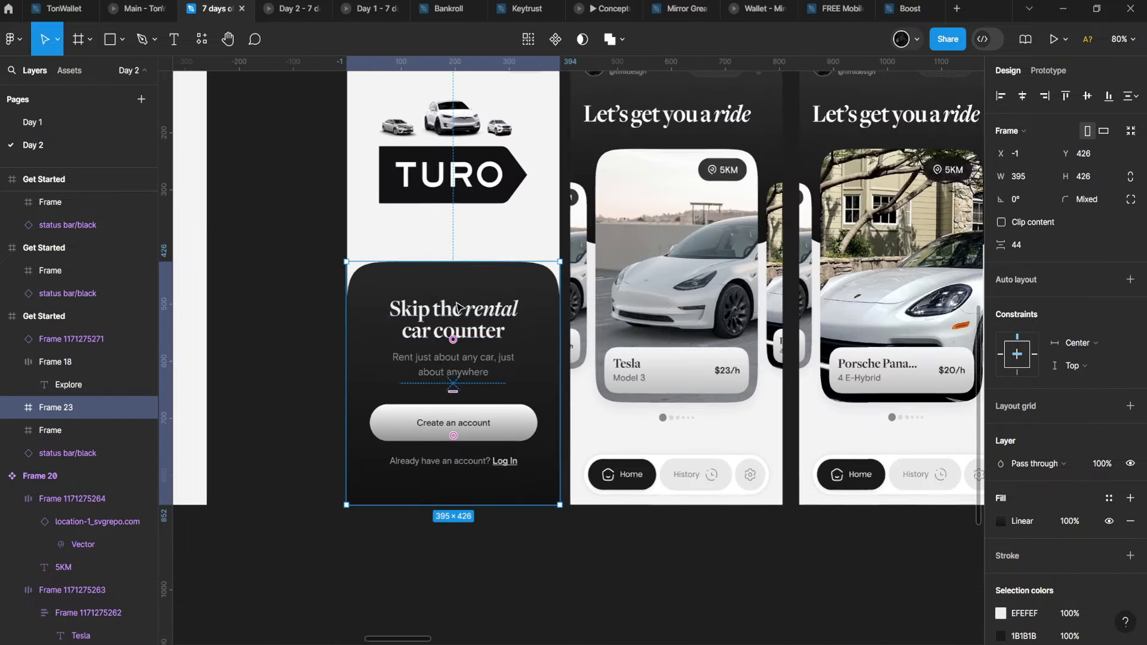
pyautogui.scroll(4, 464, 315)
pyautogui.scroll(-2, 477, 251)
pyautogui.scroll(1, 491, 184)
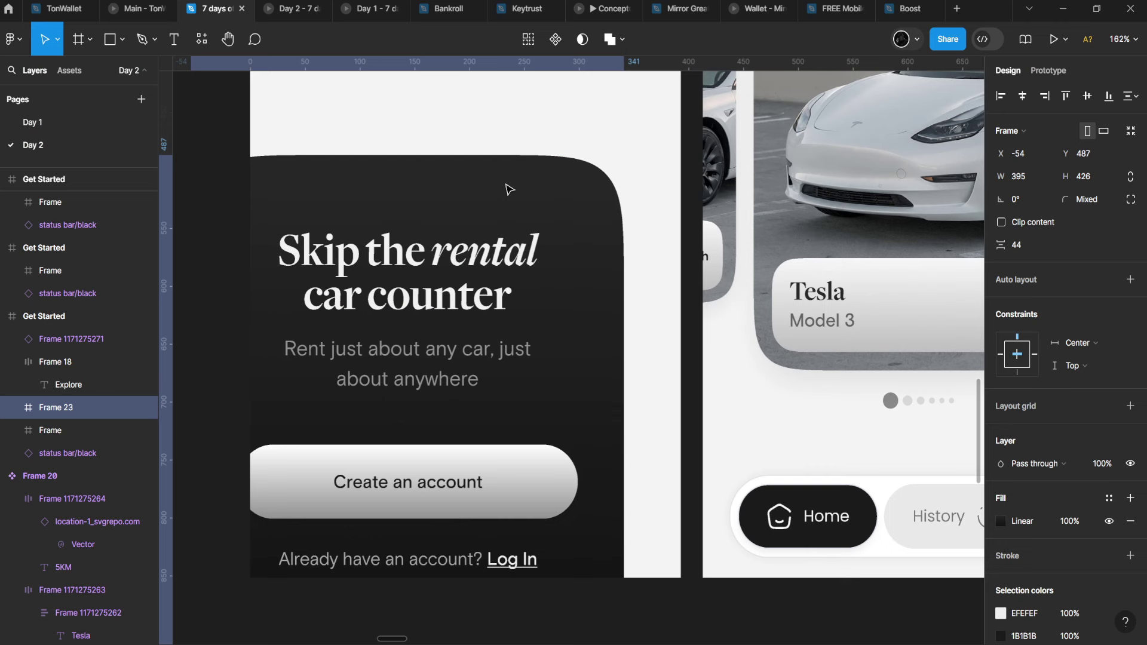
pyautogui.scroll(-1, 506, 187)
pyautogui.click(182, 156)
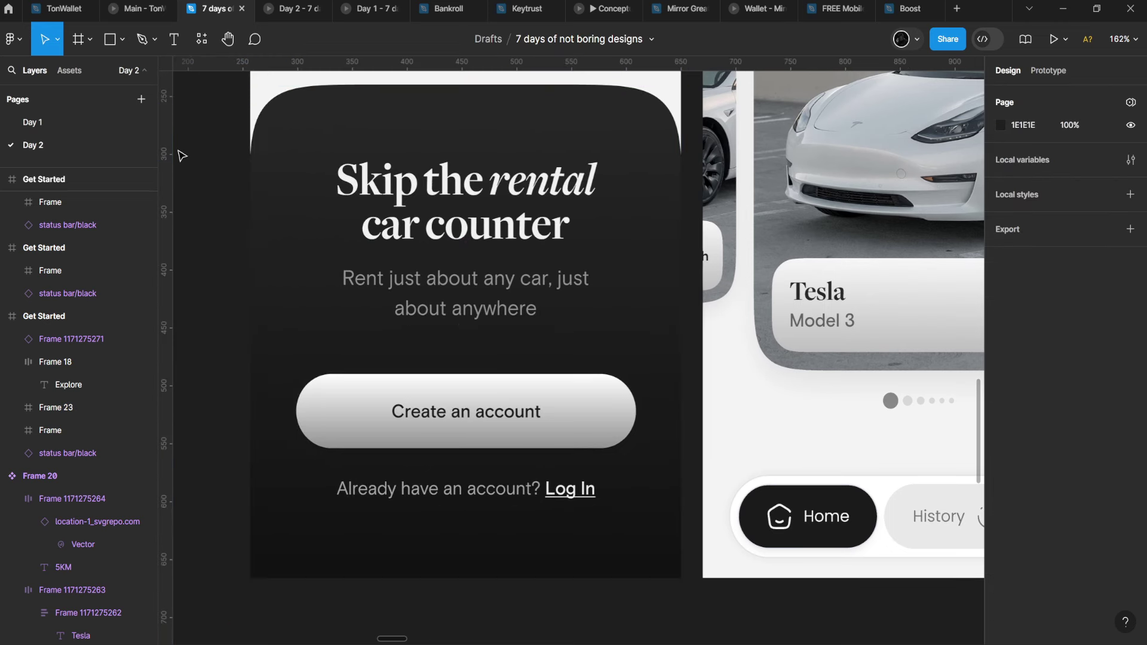
pyautogui.scroll(1, 182, 191)
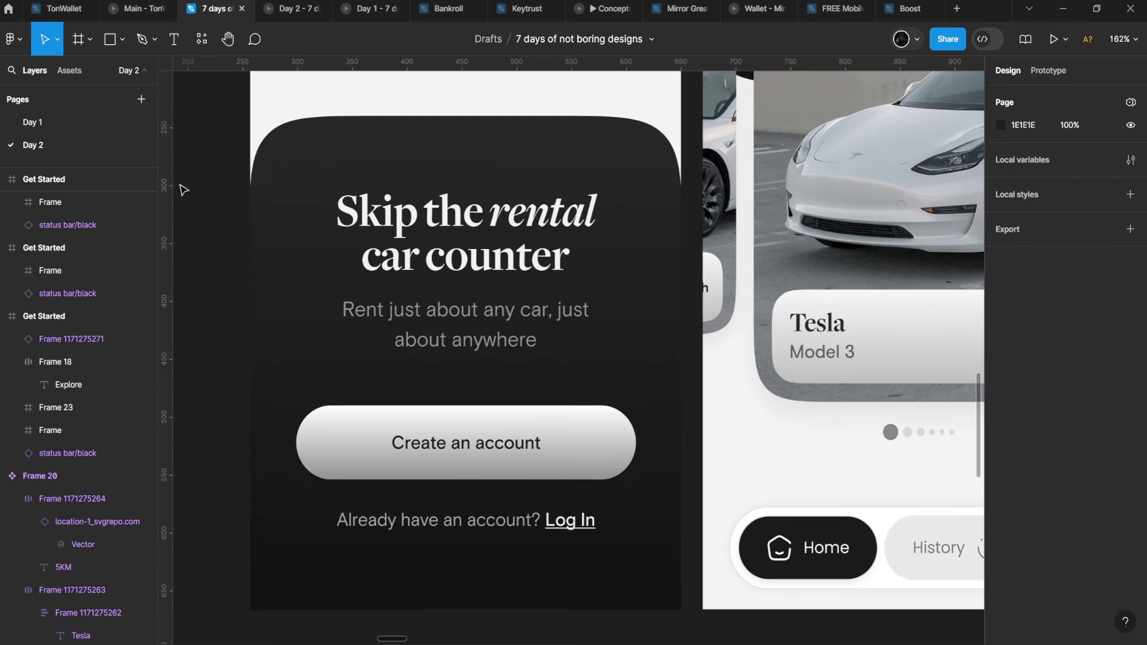
# Inspect the dark card's linear gradient fill and the colours of its 0% and 100% stops.
pyautogui.click(348, 166)
pyautogui.scroll(-4, 1045, 579)
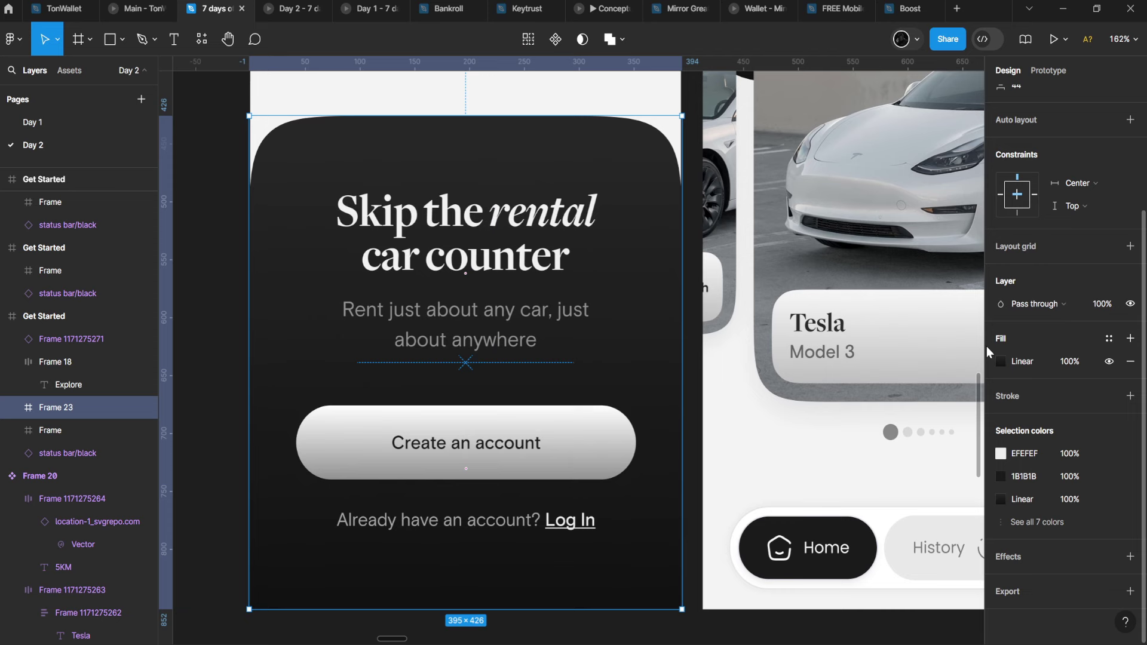
pyautogui.click(1002, 363)
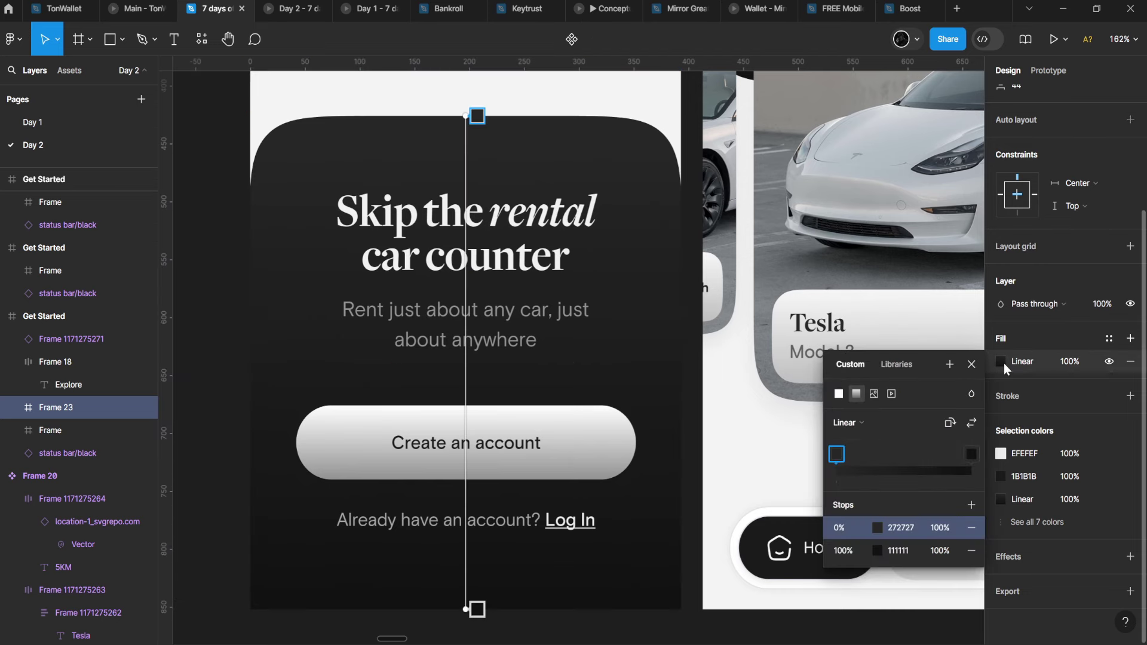
pyautogui.click(876, 529)
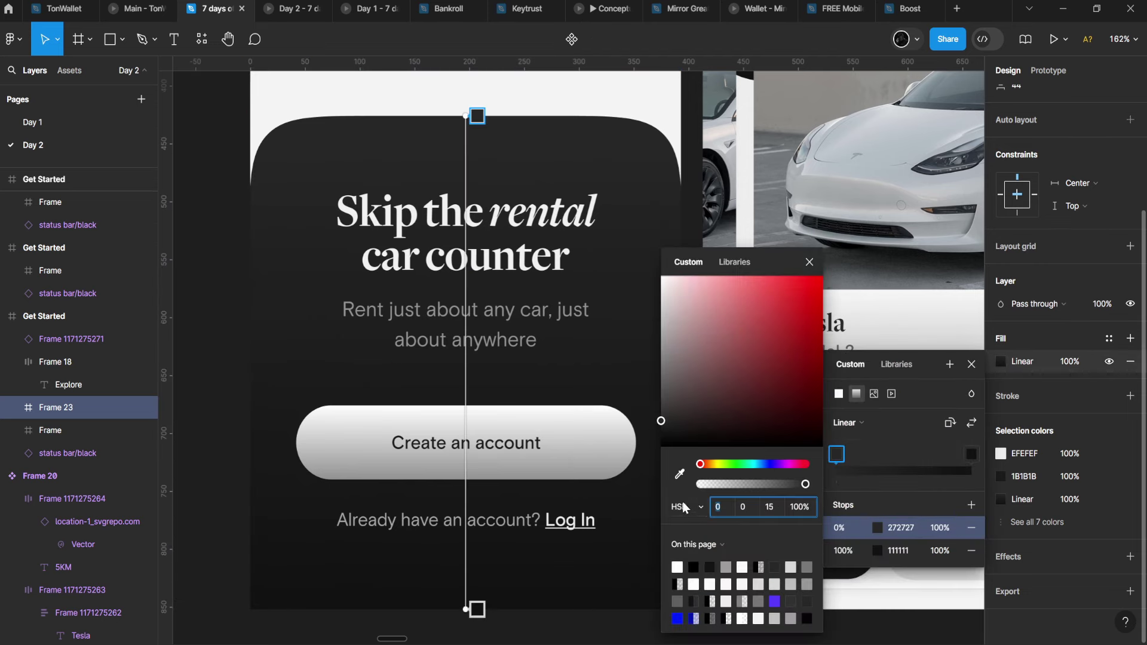
pyautogui.click(877, 550)
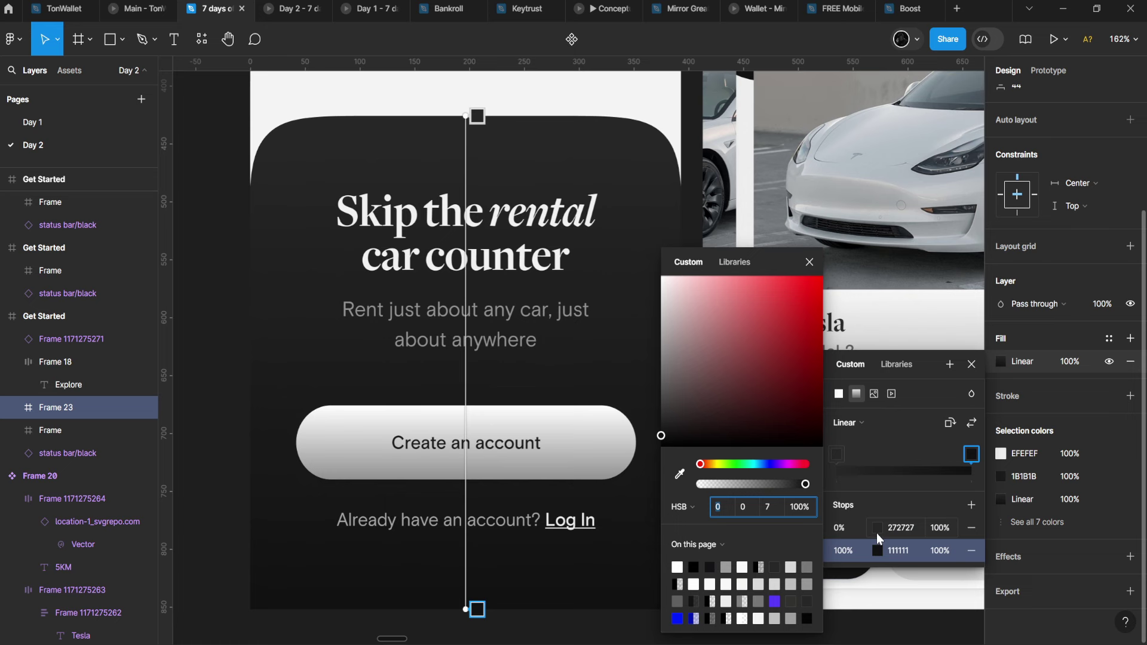
pyautogui.click(877, 529)
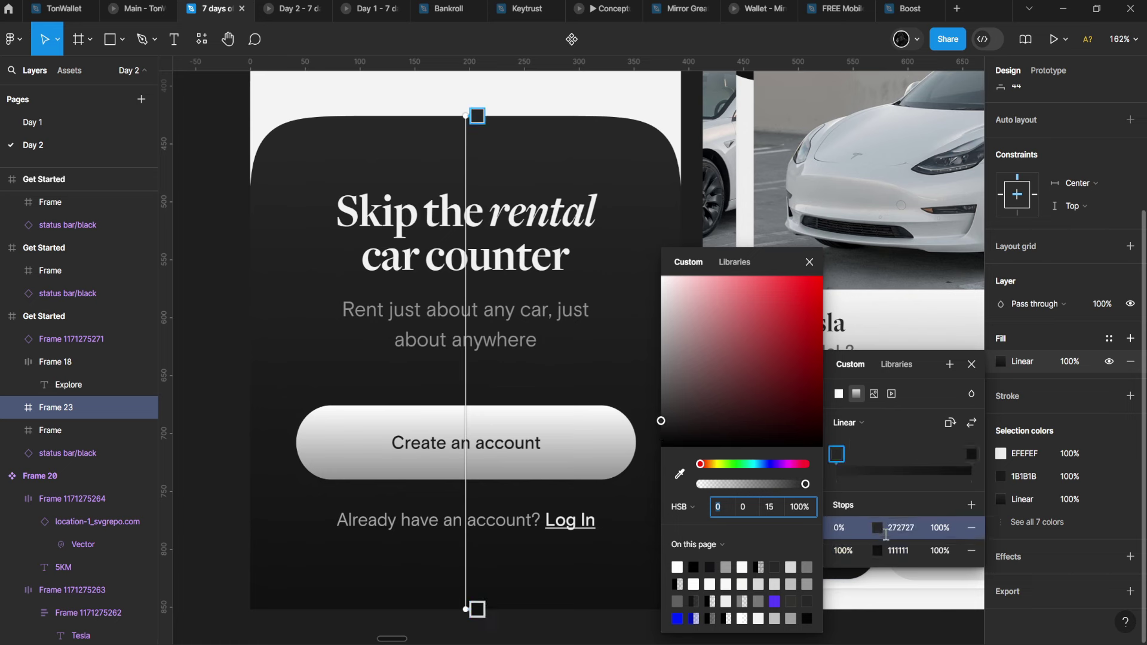
# Compare the HSB brightness of the dark card's two gradient stops and close the colour settings.
pyautogui.click(770, 507)
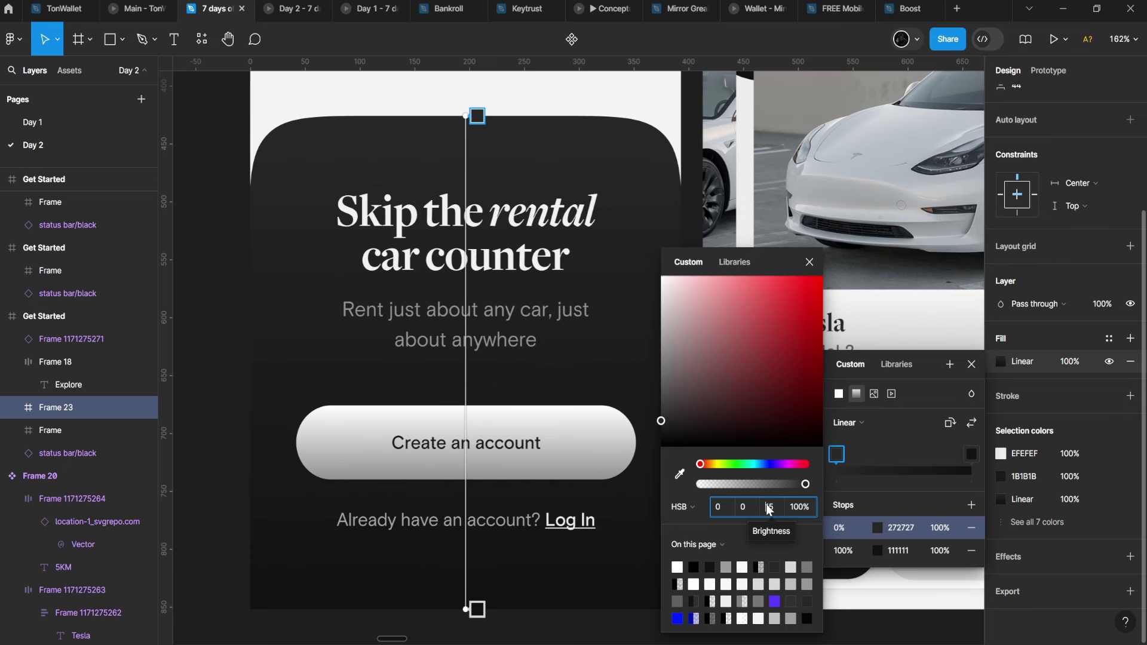
pyautogui.click(879, 550)
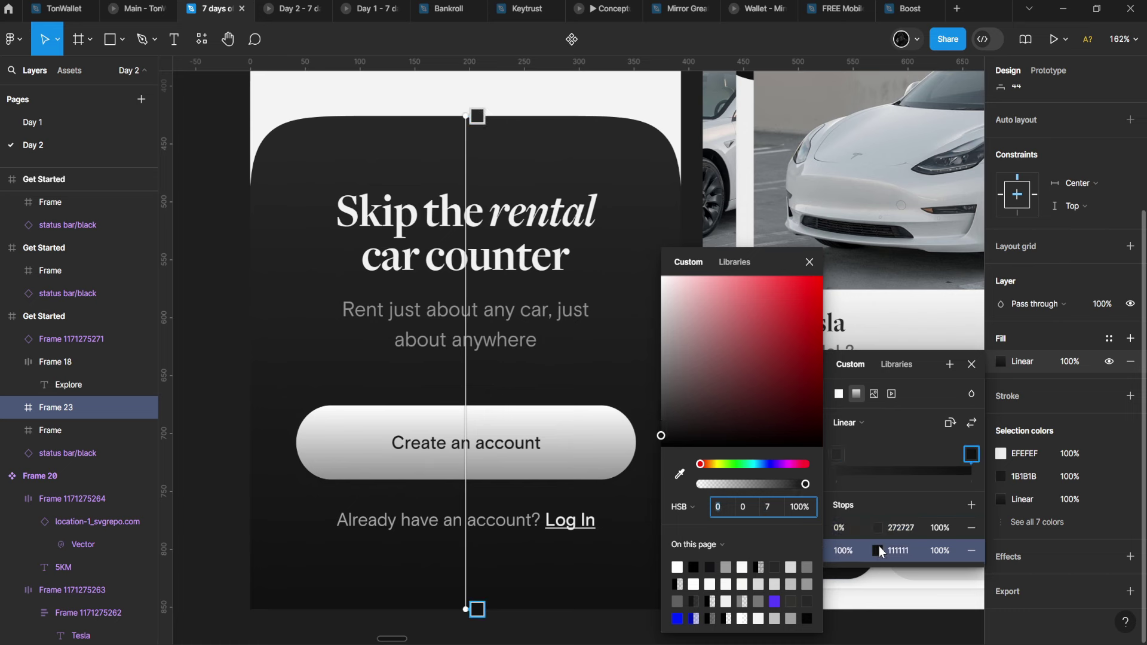
pyautogui.click(771, 512)
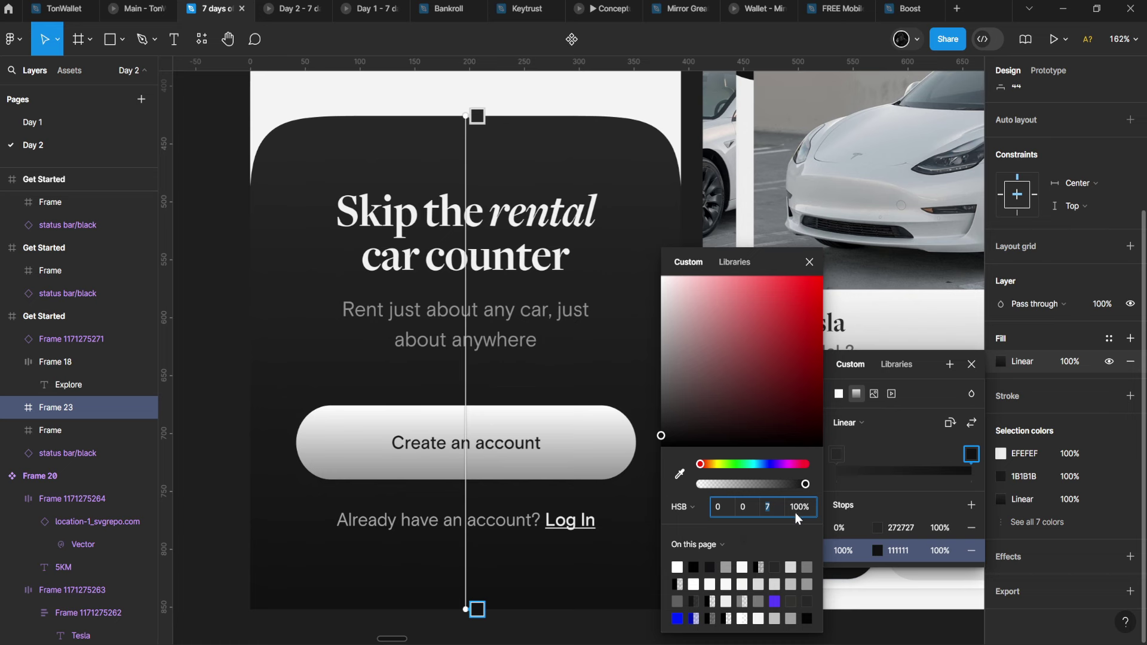
pyautogui.click(873, 524)
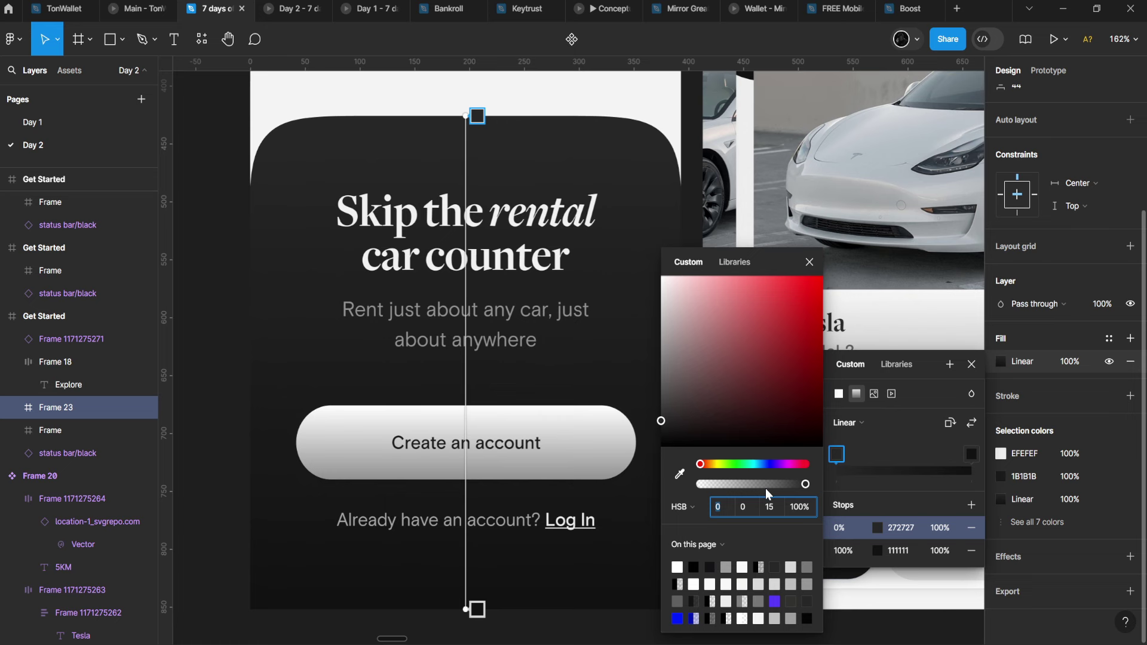
pyautogui.click(878, 551)
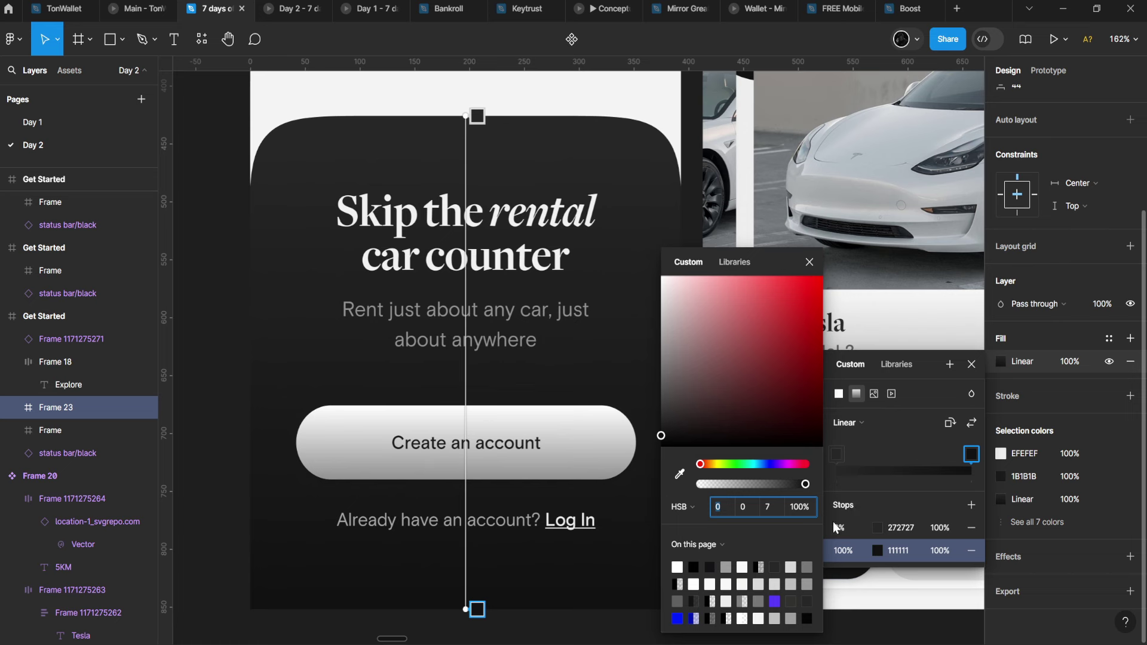
pyautogui.click(884, 522)
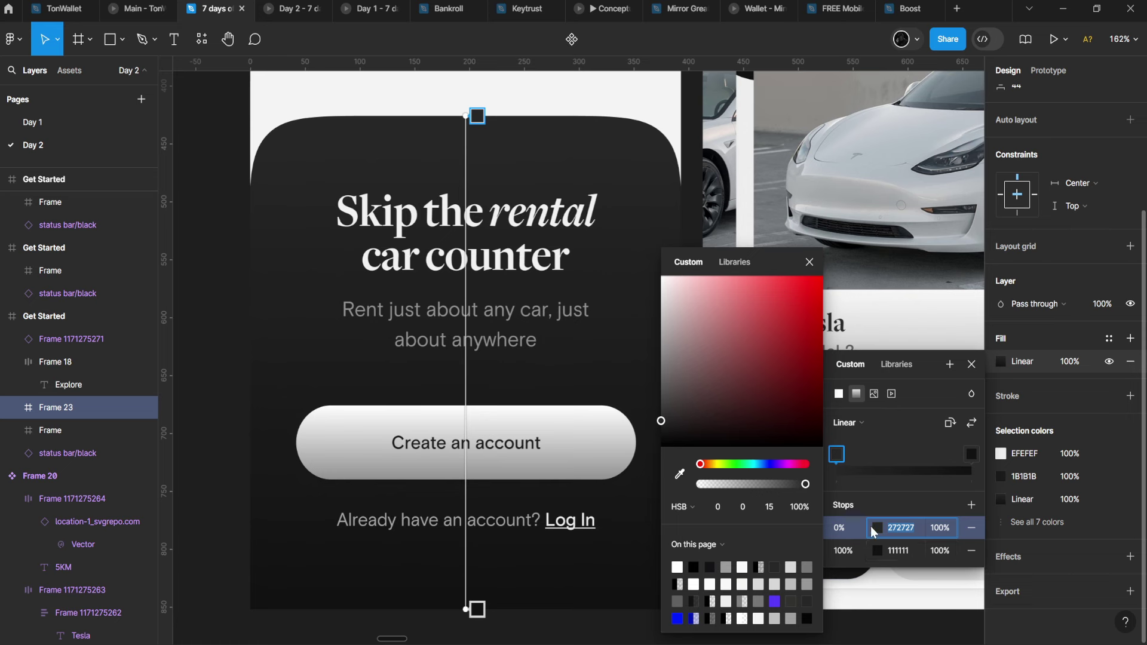
pyautogui.click(807, 264)
pyautogui.click(972, 364)
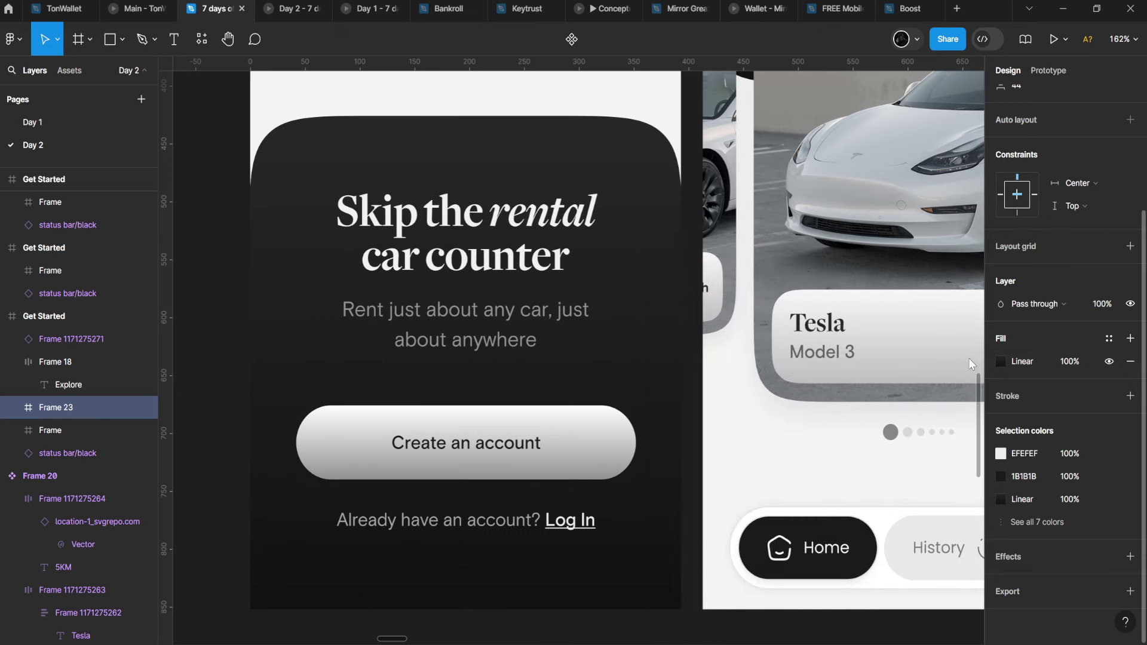
# Inspect the fill colours of the "Skip the rental car counter" heading and the "Rent just about any car" subtitle.
pyautogui.click(558, 211)
pyautogui.click(558, 211)
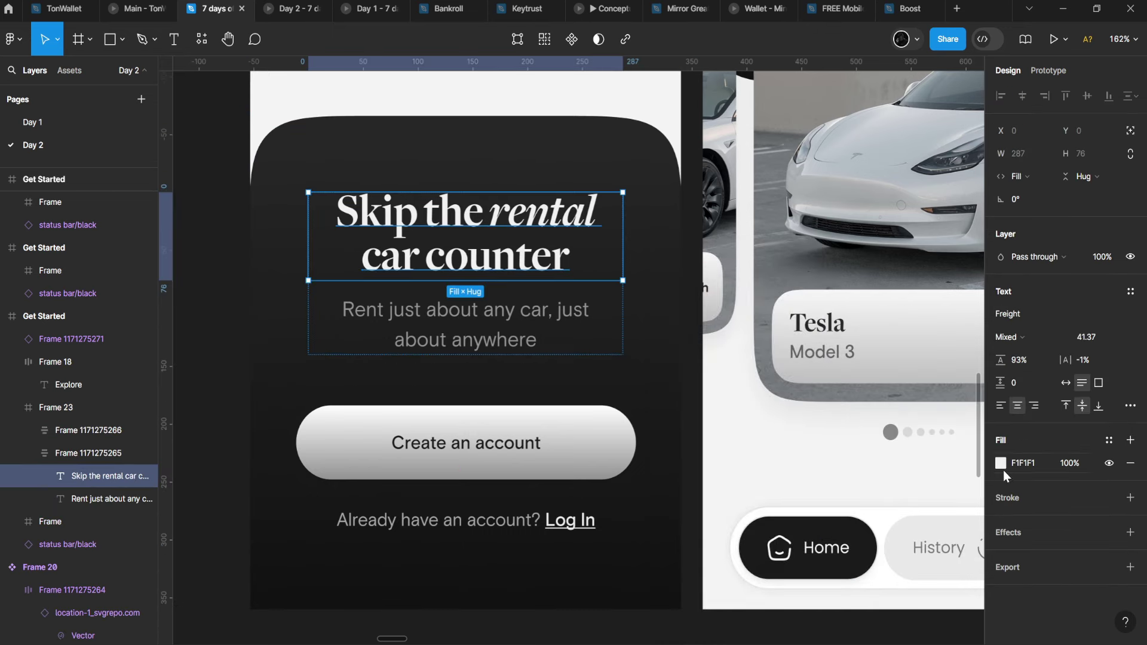
pyautogui.click(1000, 464)
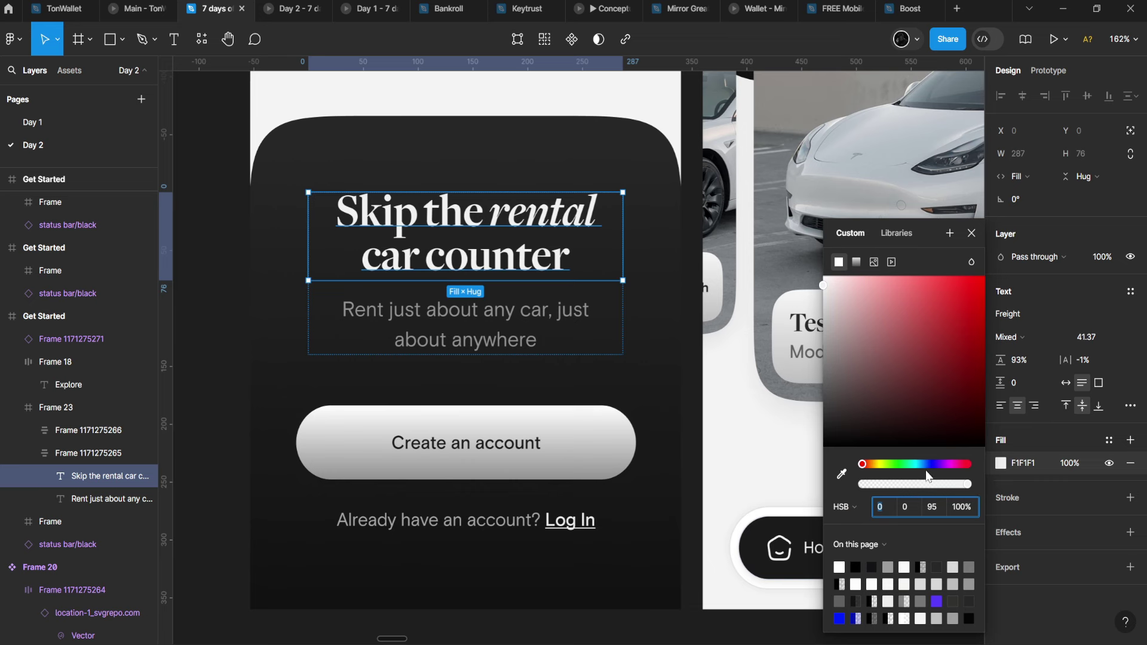
pyautogui.click(470, 308)
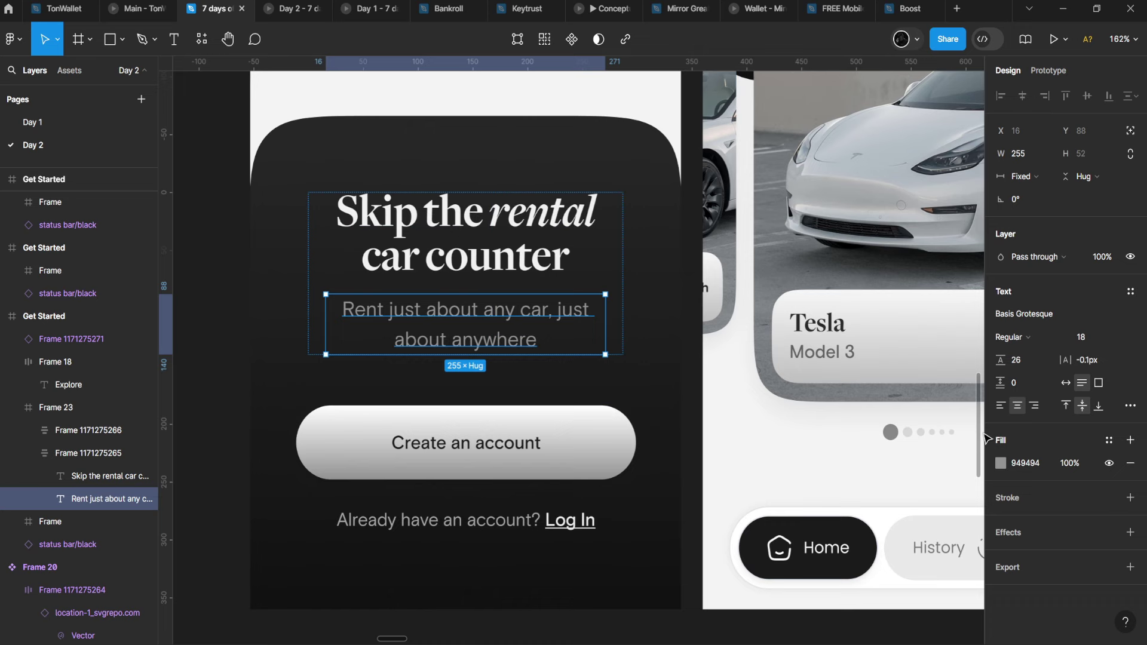
pyautogui.click(1000, 463)
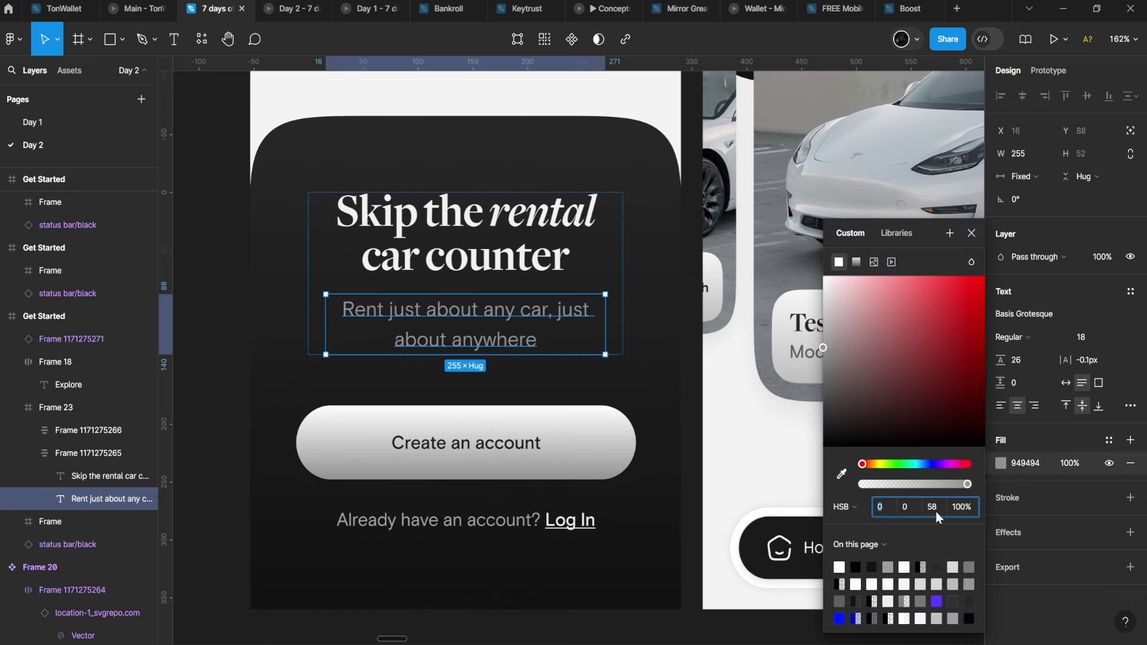
pyautogui.scroll(2, 379, 427)
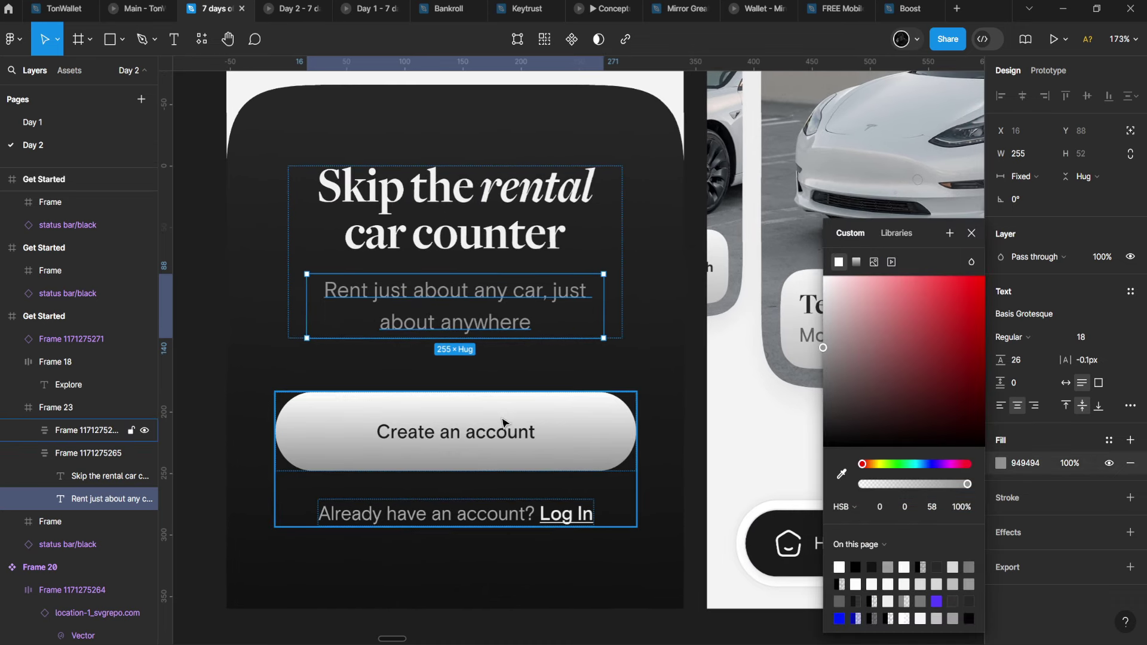
pyautogui.click(971, 233)
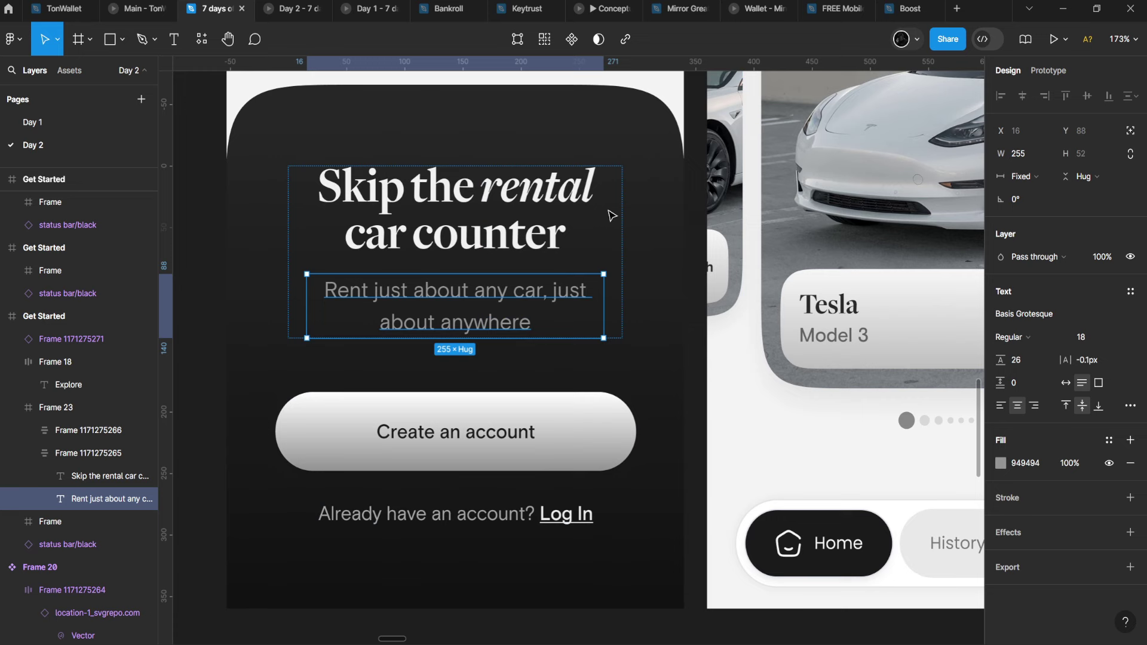
# Examine the dark card's heading and subtitle up close and check the heading's text properties.
pyautogui.scroll(3, 343, 255)
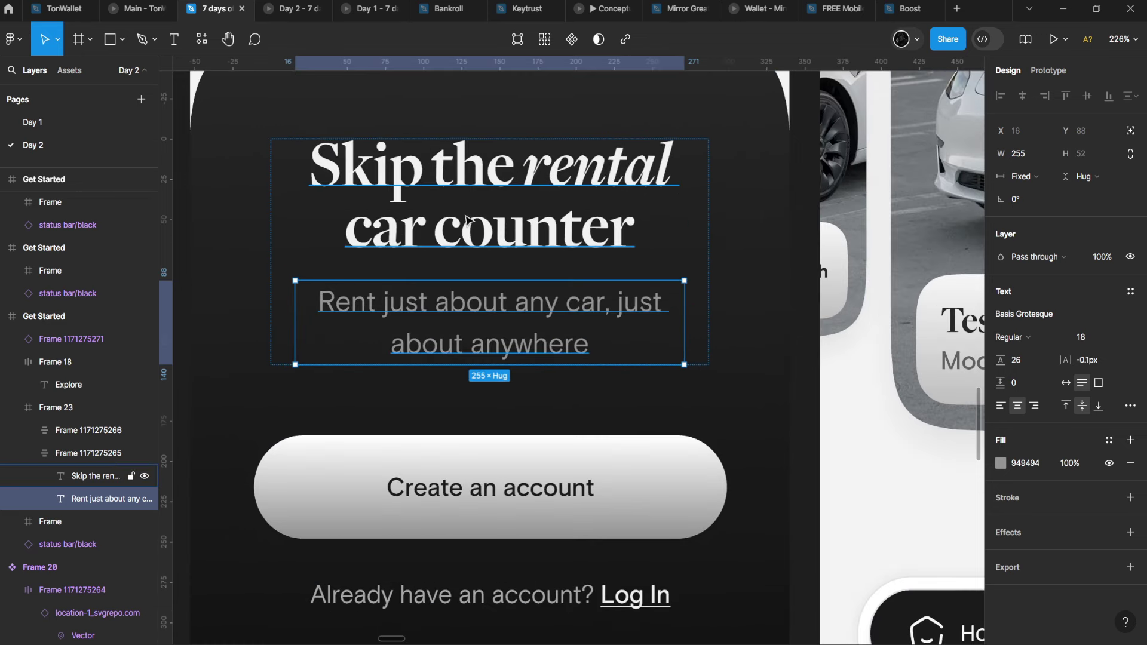
pyautogui.scroll(-2, 463, 294)
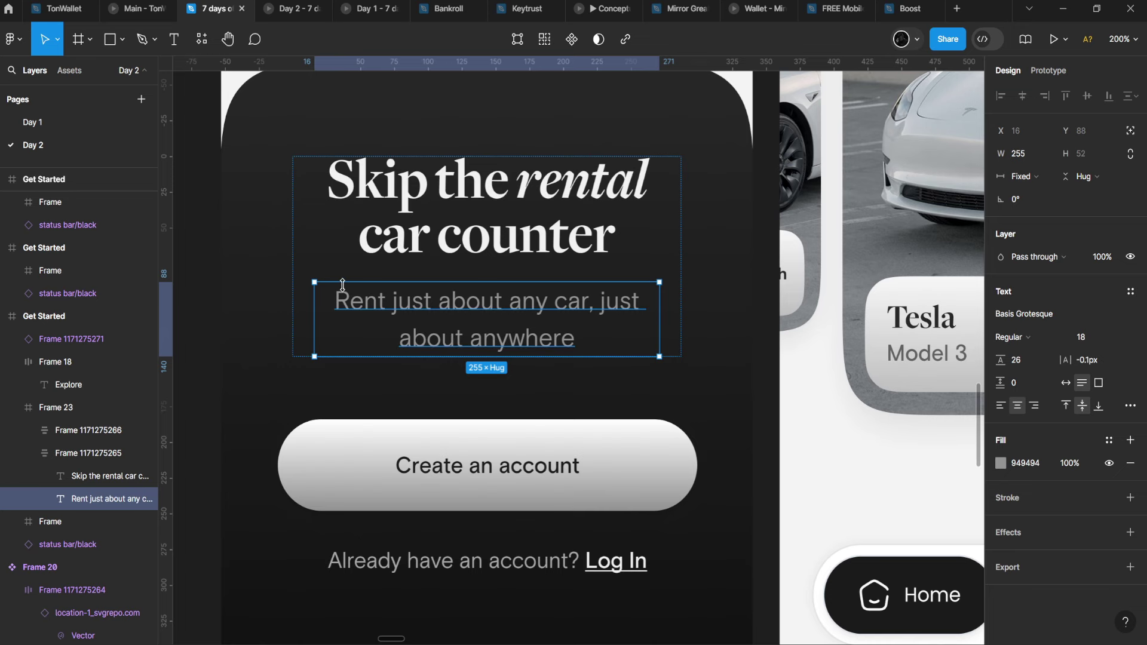
pyautogui.click(385, 267)
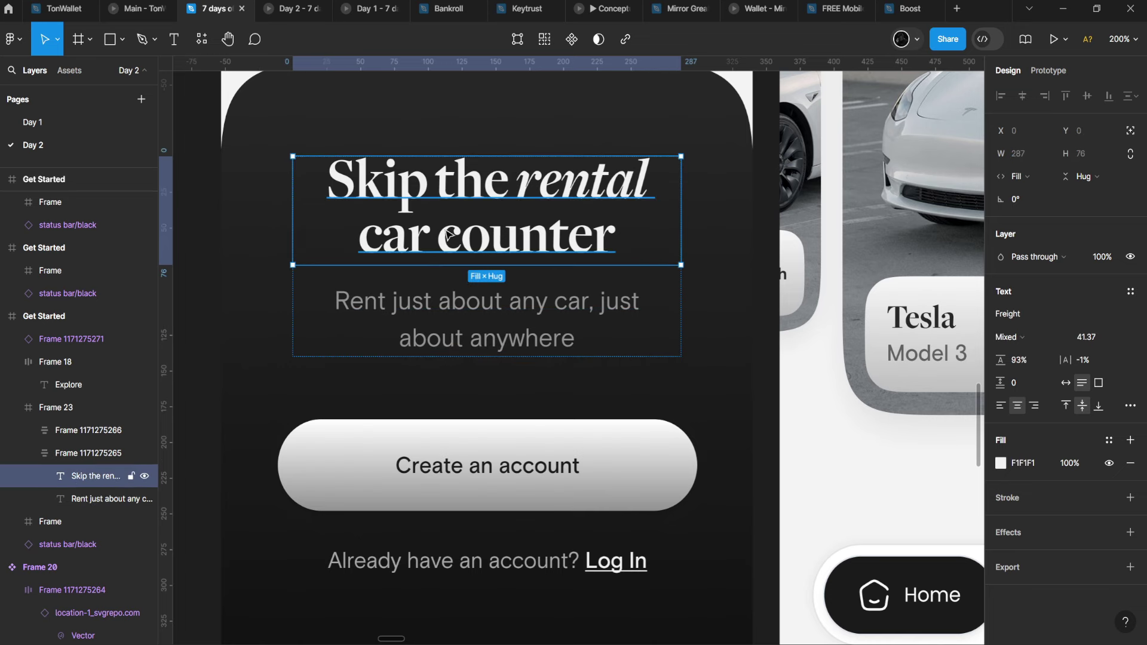
# Select the "Create an account" button in the dark card and inspect its size, corner radius and auto layout properties.
pyautogui.scroll(-1, 379, 251)
pyautogui.click(387, 363)
pyautogui.scroll(2, 388, 363)
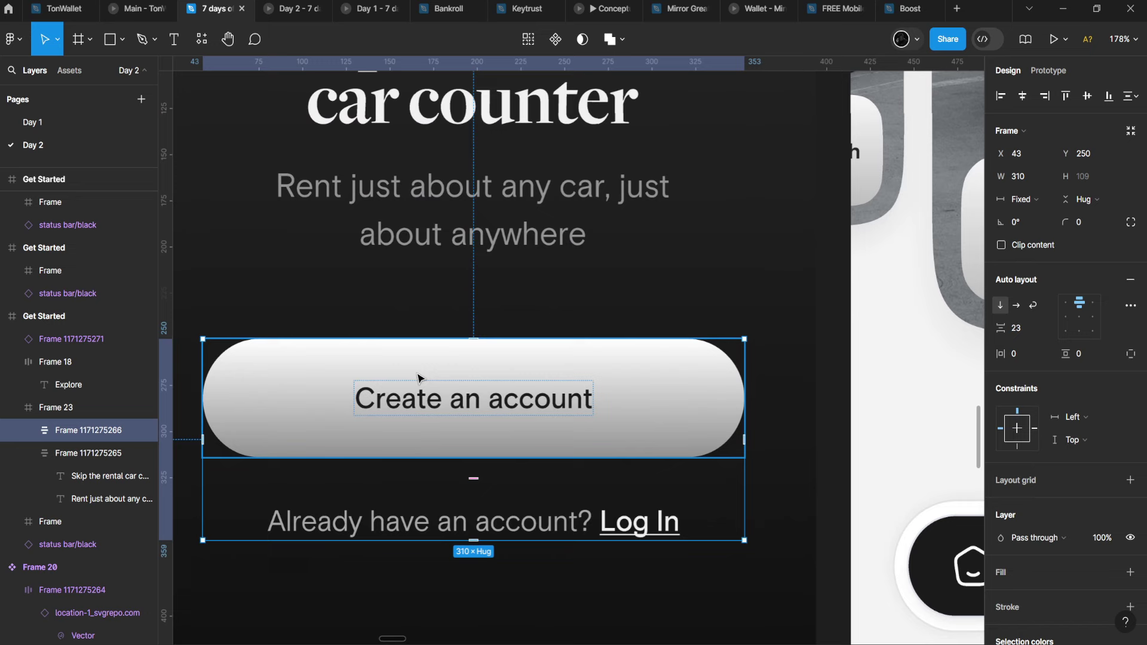
pyautogui.hscroll(-1, 478, 379)
pyautogui.click(476, 380)
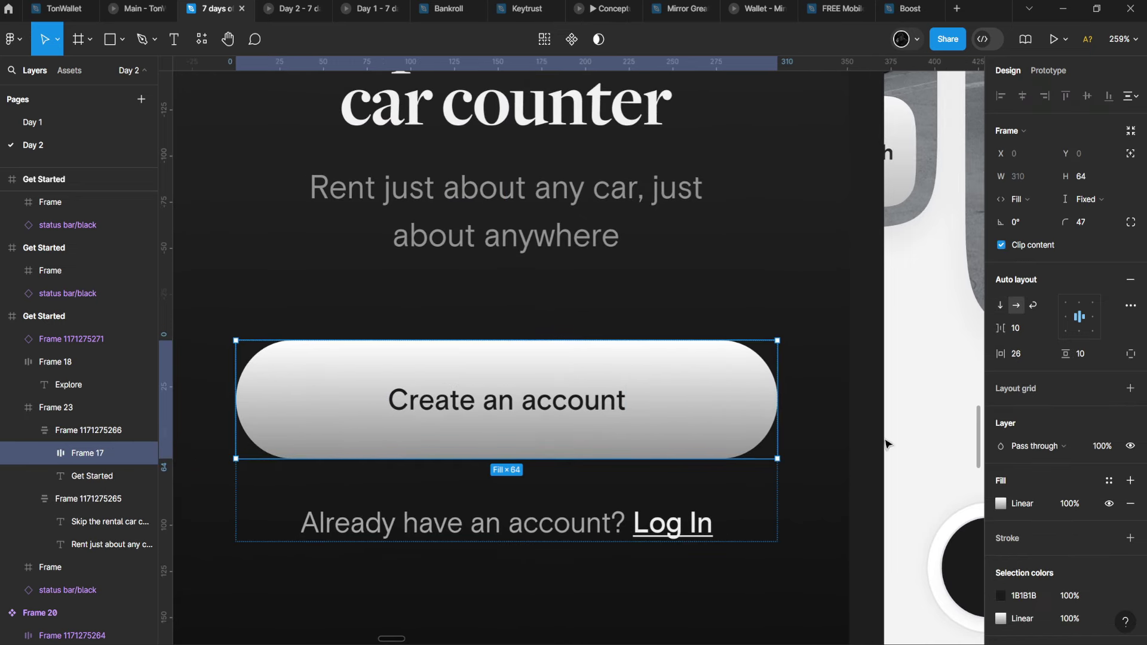
pyautogui.scroll(-2, 765, 380)
pyautogui.scroll(1, 717, 323)
pyautogui.hscroll(1, 687, 302)
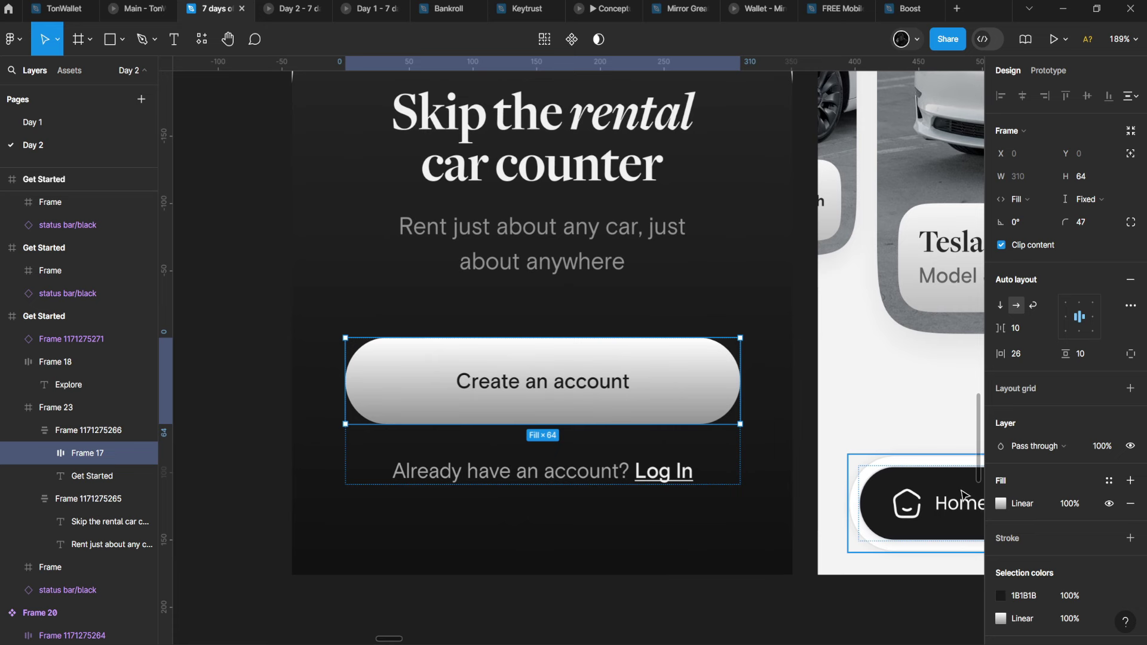
# Inspect the "Create an account" button's linear gradient stops and set the 100% stop to F8F8F8.
pyautogui.click(1007, 507)
pyautogui.click(876, 595)
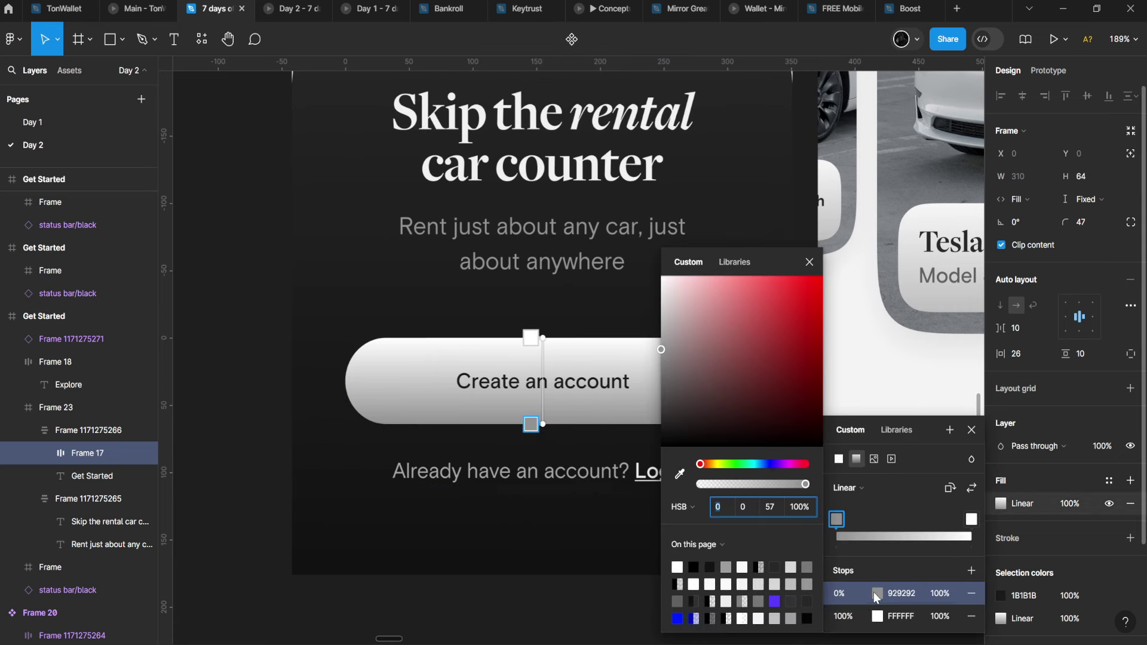
pyautogui.click(874, 615)
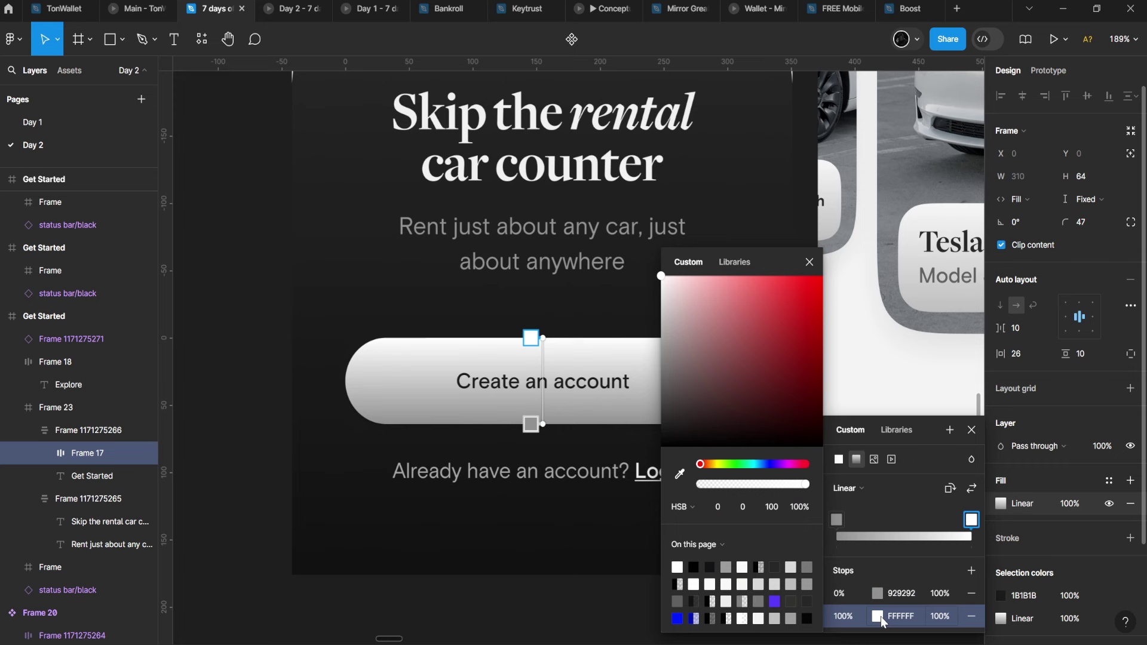
pyautogui.click(880, 618)
pyautogui.click(879, 618)
pyautogui.moveTo(671, 285); pyautogui.dragTo(653, 285)
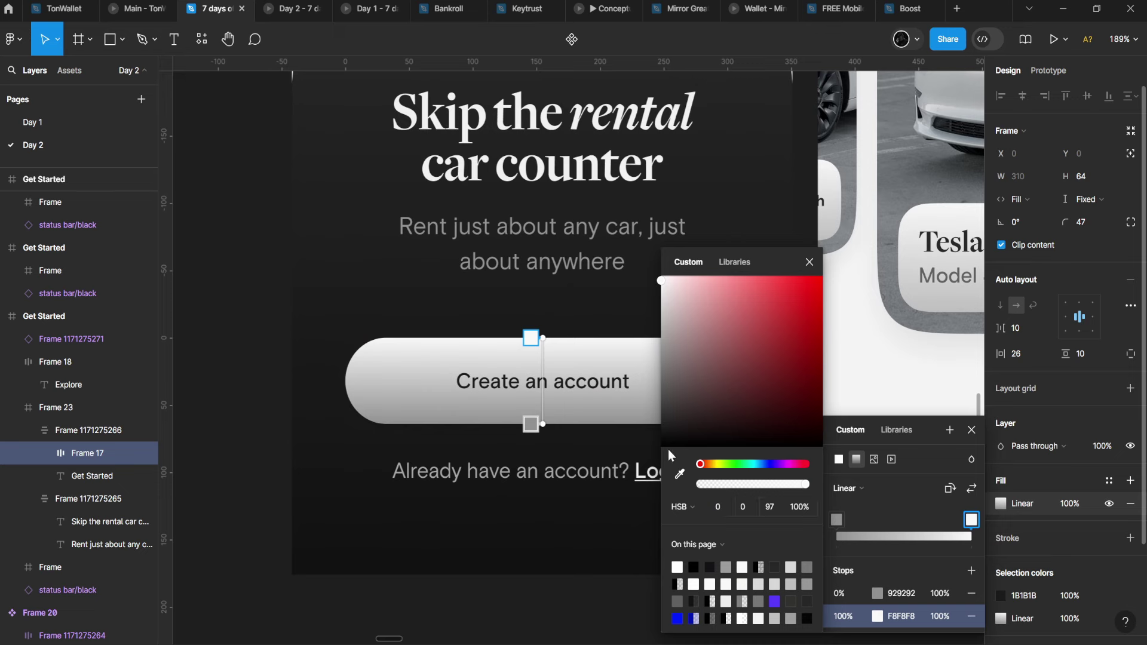
pyautogui.press('Escape')
pyautogui.press('Escape')
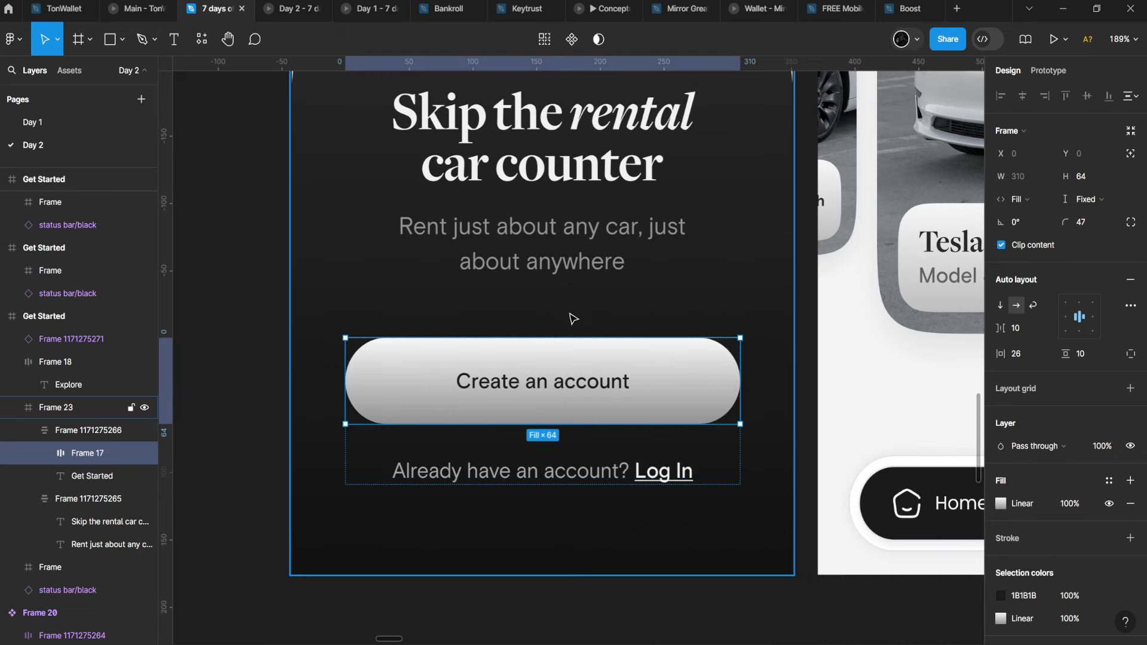
# Switch to the Day 2 prototype and view the Get Started screen with its dark card.
pyautogui.click(301, 5)
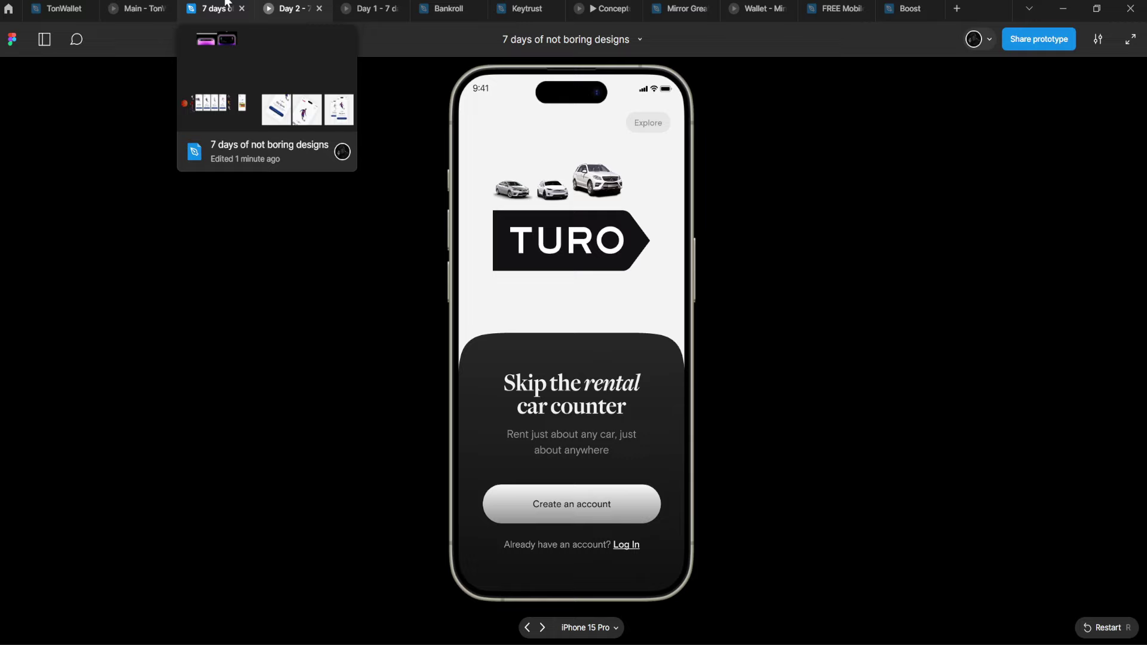
# Return to the design file and inspect the text styling and colours of the "Already have an account? Log In" line.
pyautogui.click(227, 7)
pyautogui.scroll(3, 565, 444)
pyautogui.click(576, 471)
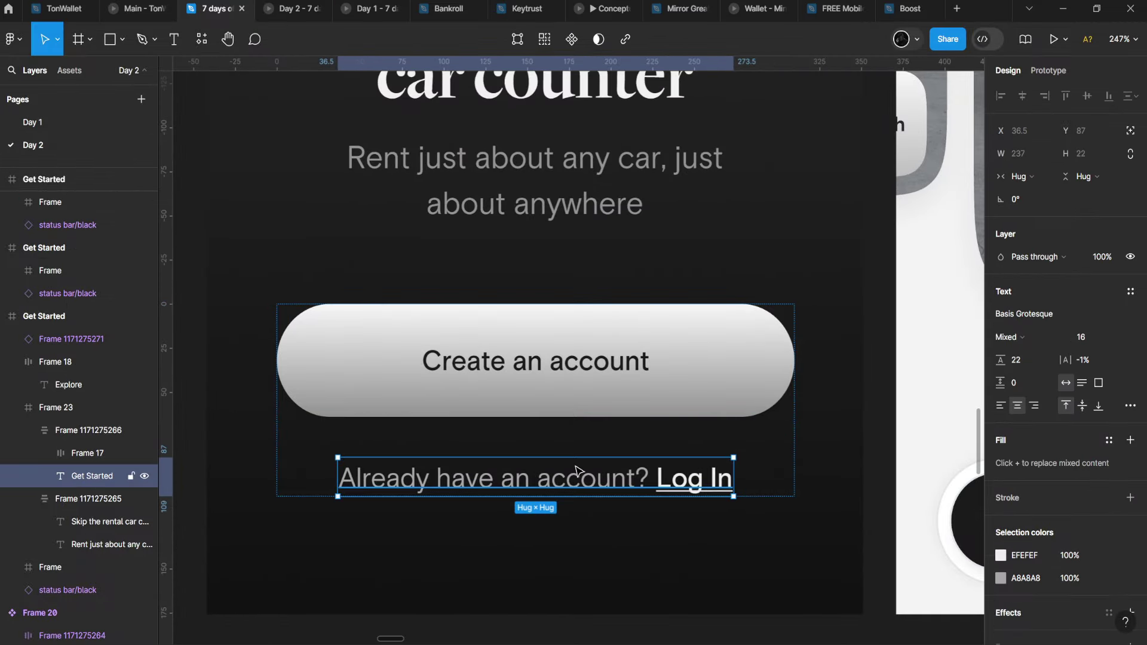
pyautogui.doubleClick(694, 481)
pyautogui.press('Escape')
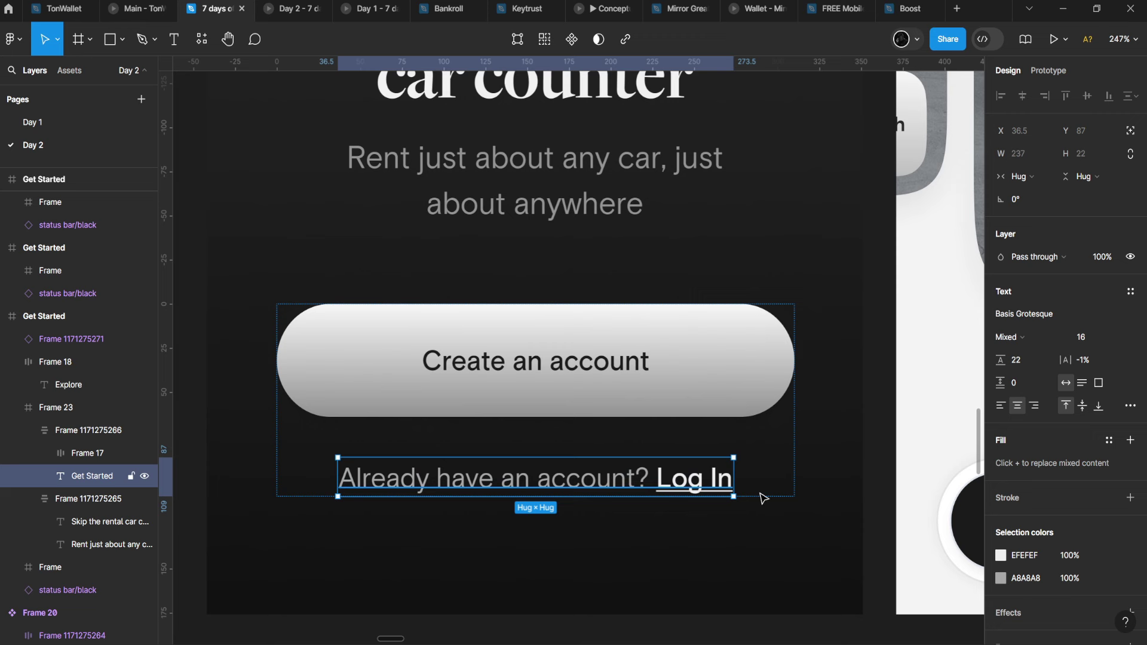
pyautogui.doubleClick(633, 475)
pyautogui.moveTo(651, 475); pyautogui.dragTo(371, 472)
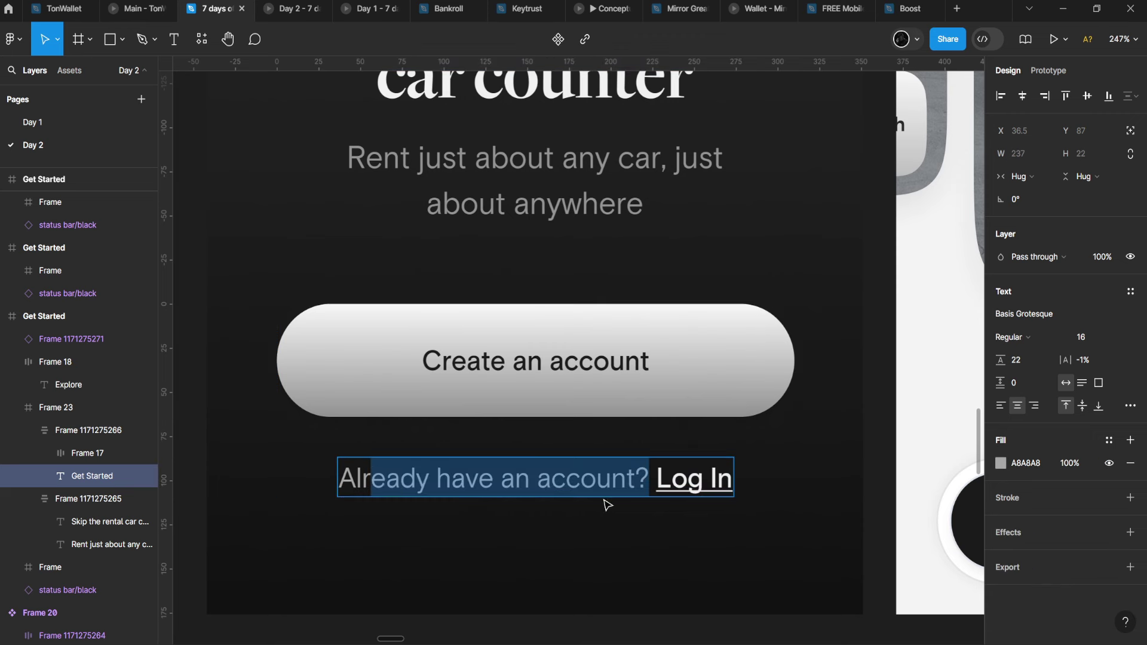
pyautogui.doubleClick(690, 481)
pyautogui.press('Escape')
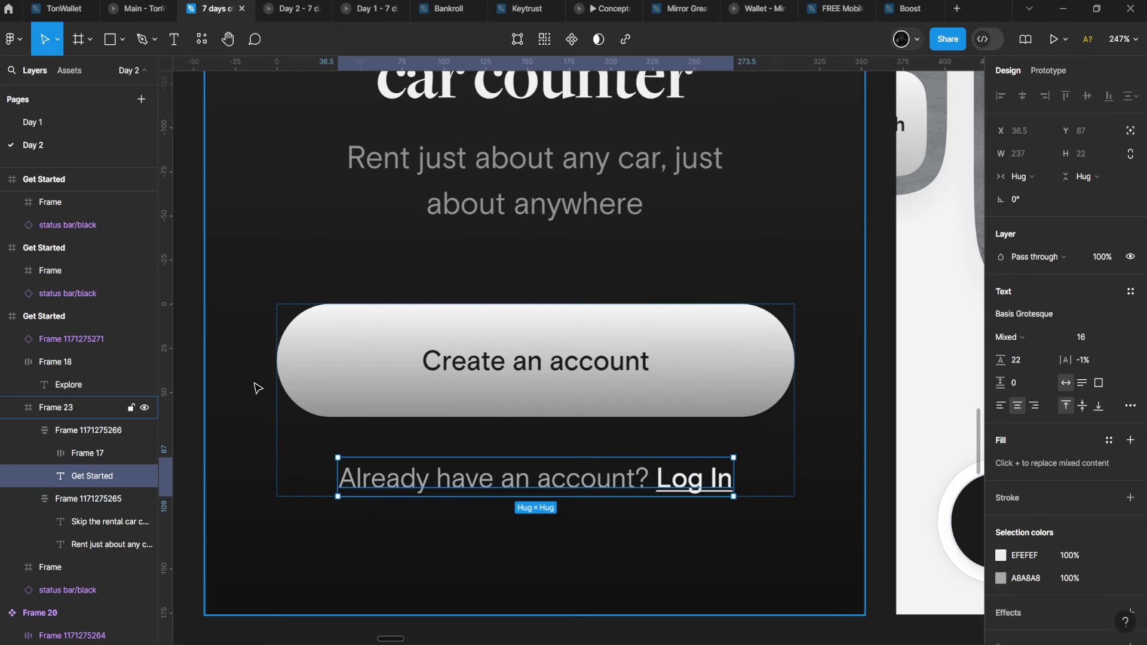
# Compare the login line in the design file with its appearance on the prototype's Get Started screen.
pyautogui.click(306, 6)
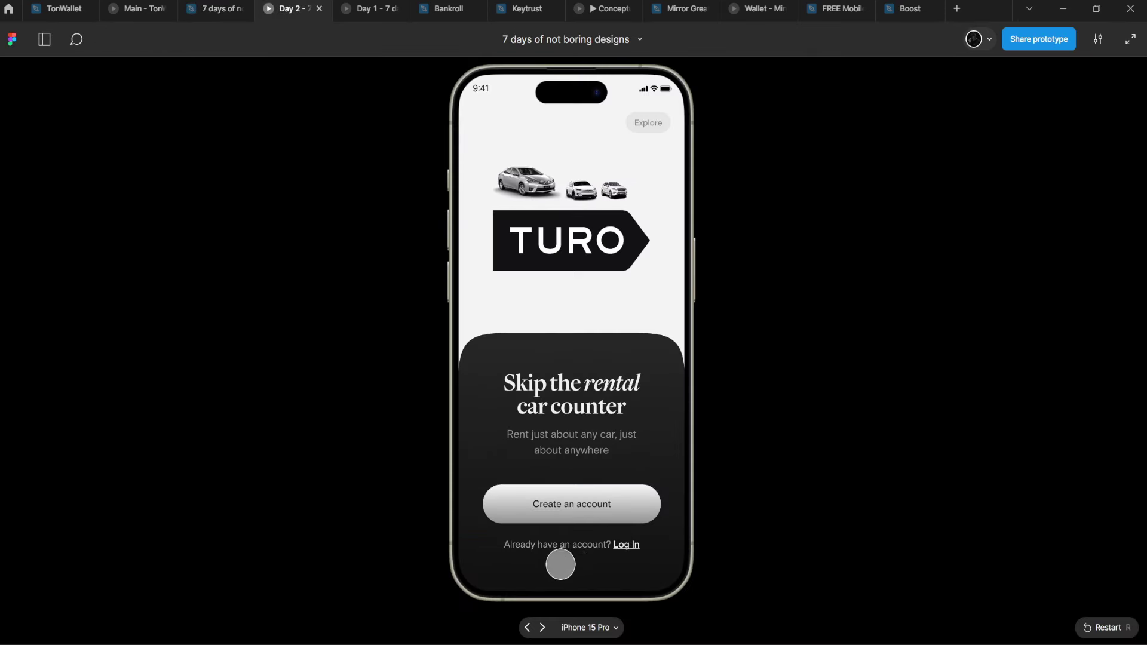
pyautogui.click(232, 7)
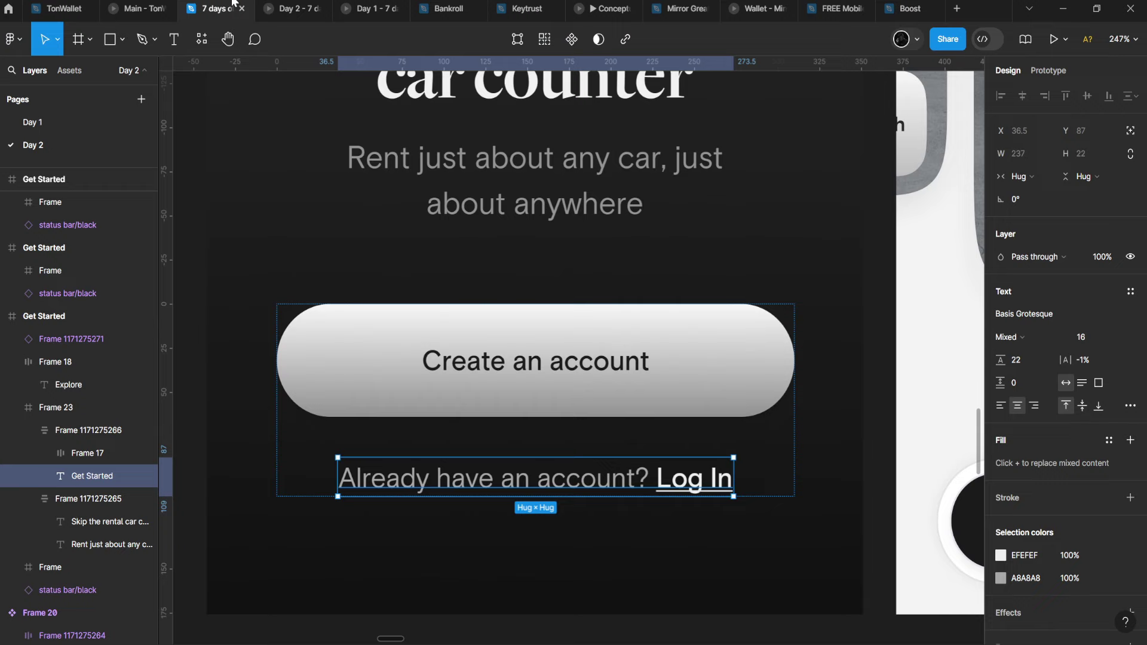
pyautogui.click(289, 8)
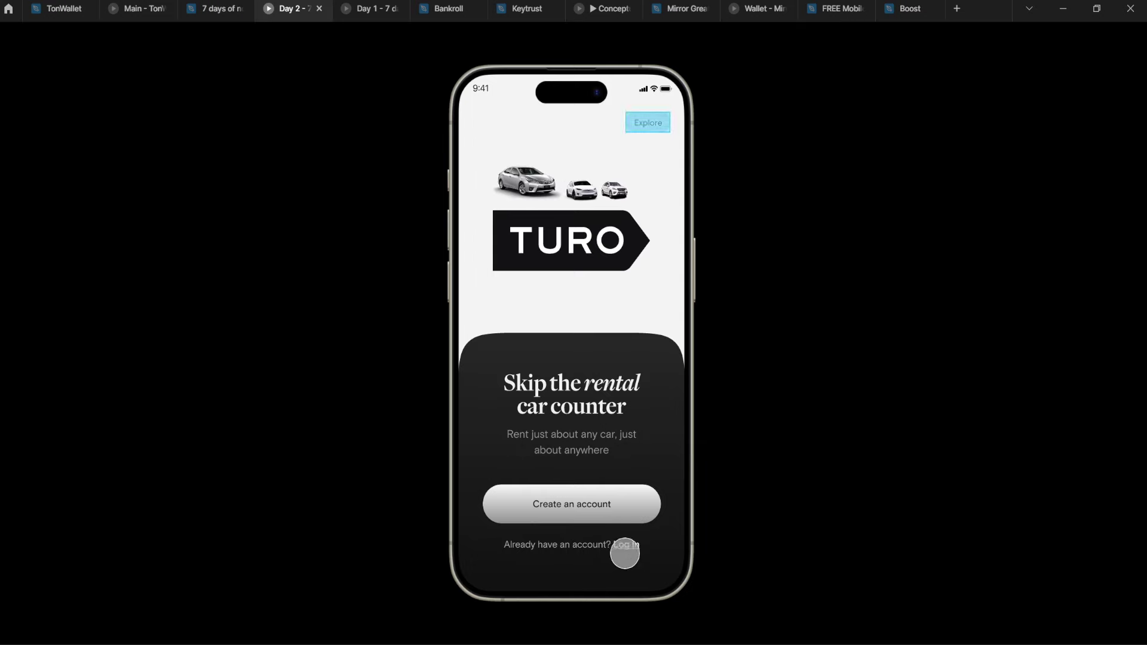
# Go to the main component of the car row above the TURO logo in the design file.
pyautogui.click(221, 8)
pyautogui.scroll(-3, 442, 349)
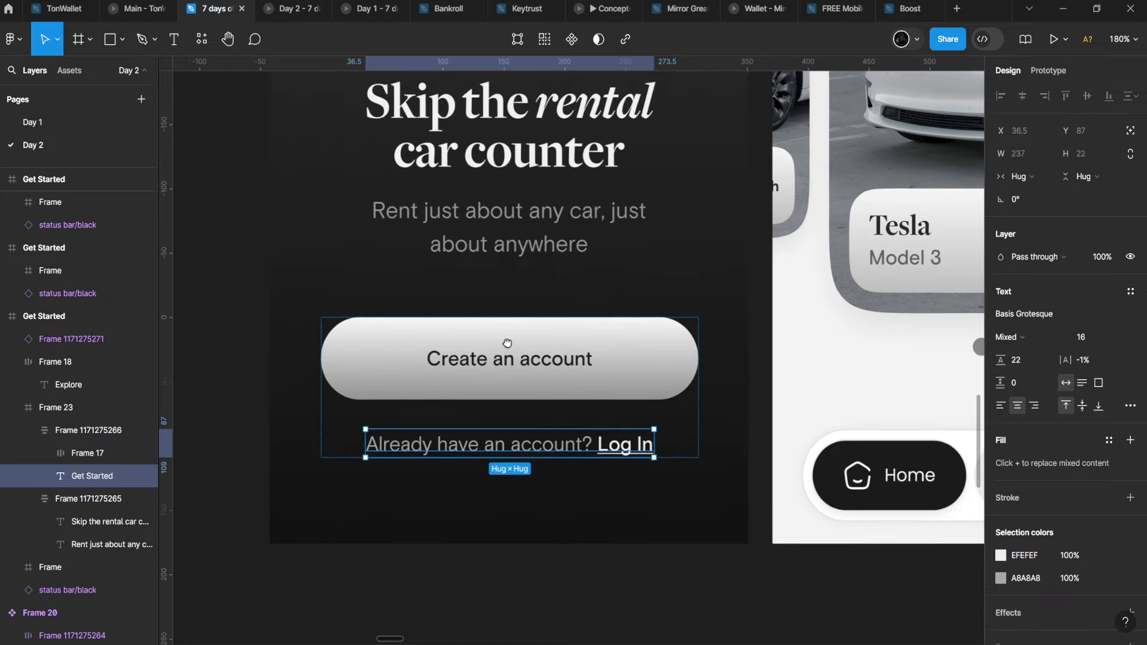
pyautogui.moveTo(507, 342); pyautogui.dragTo(440, 489)
pyautogui.scroll(-4, 449, 460)
pyautogui.moveTo(424, 149); pyautogui.dragTo(428, 344)
pyautogui.scroll(3, 428, 344)
pyautogui.scroll(5, 429, 344)
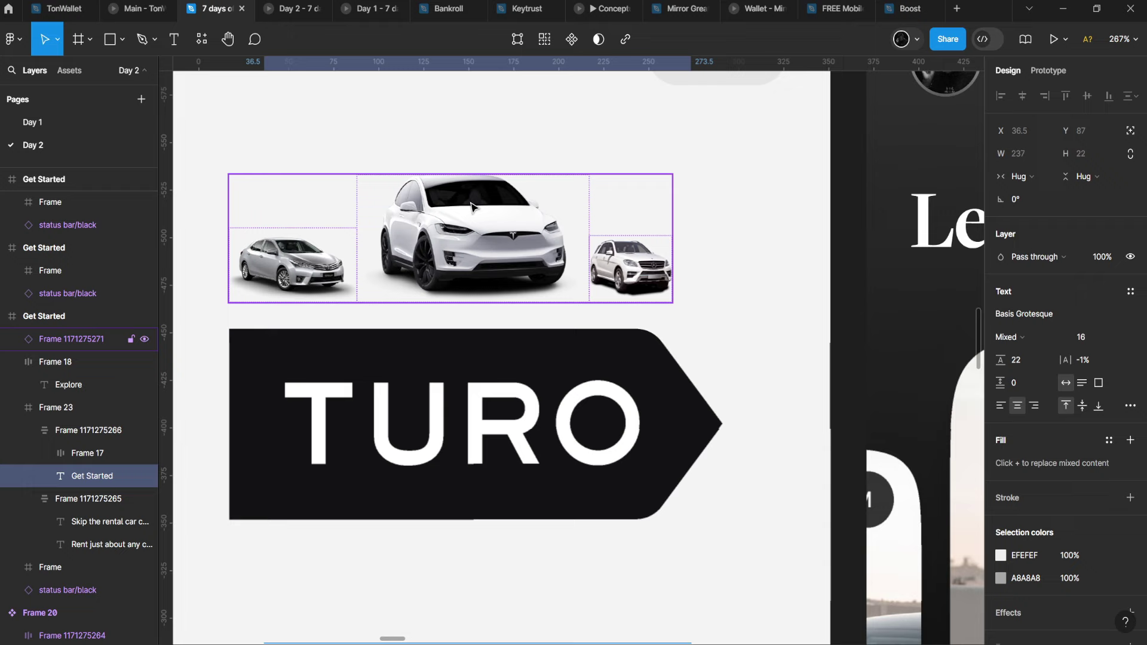
pyautogui.rightClick(469, 202)
pyautogui.click(566, 455)
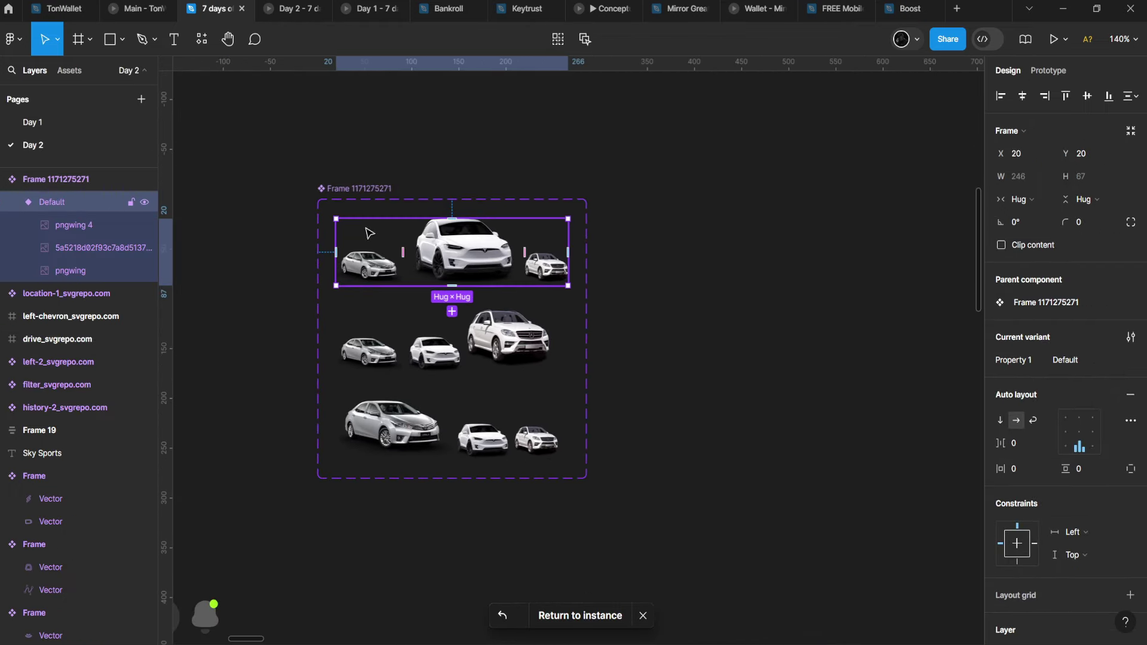
# Examine the car component's three variants and the individual car images inside them.
pyautogui.click(452, 311)
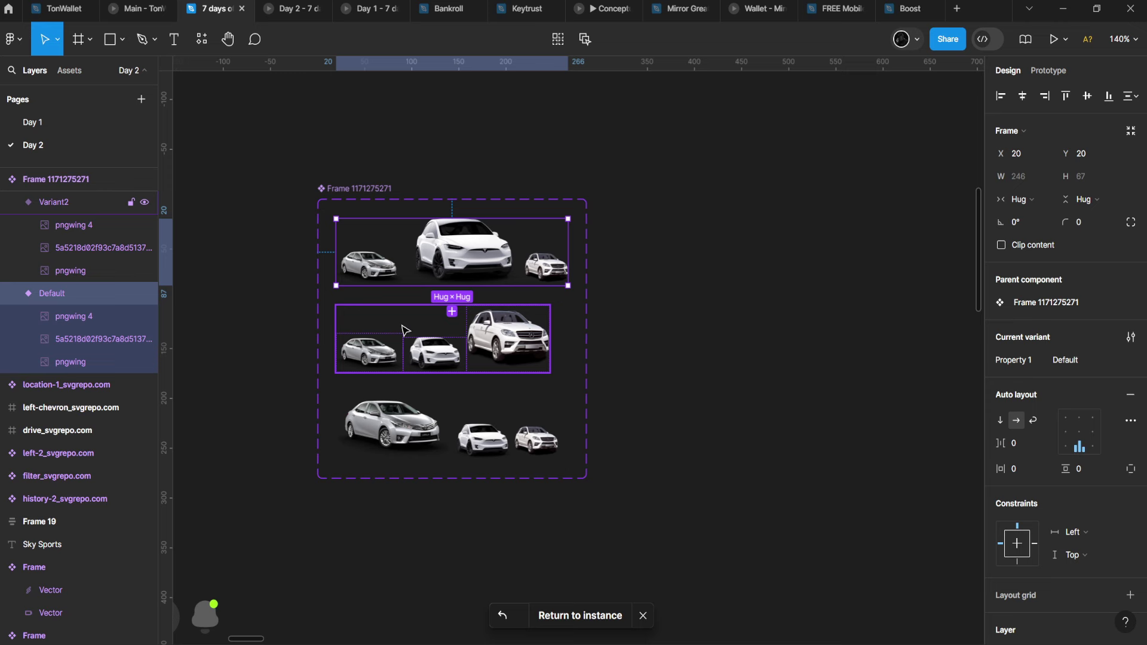
pyautogui.click(452, 311)
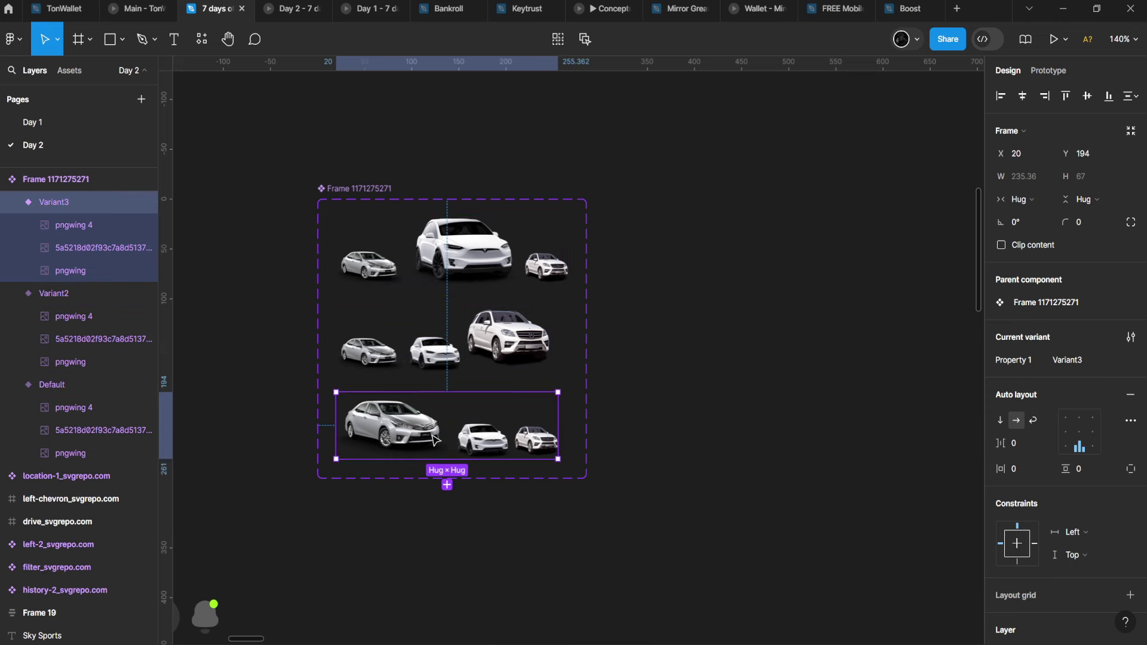
pyautogui.click(364, 190)
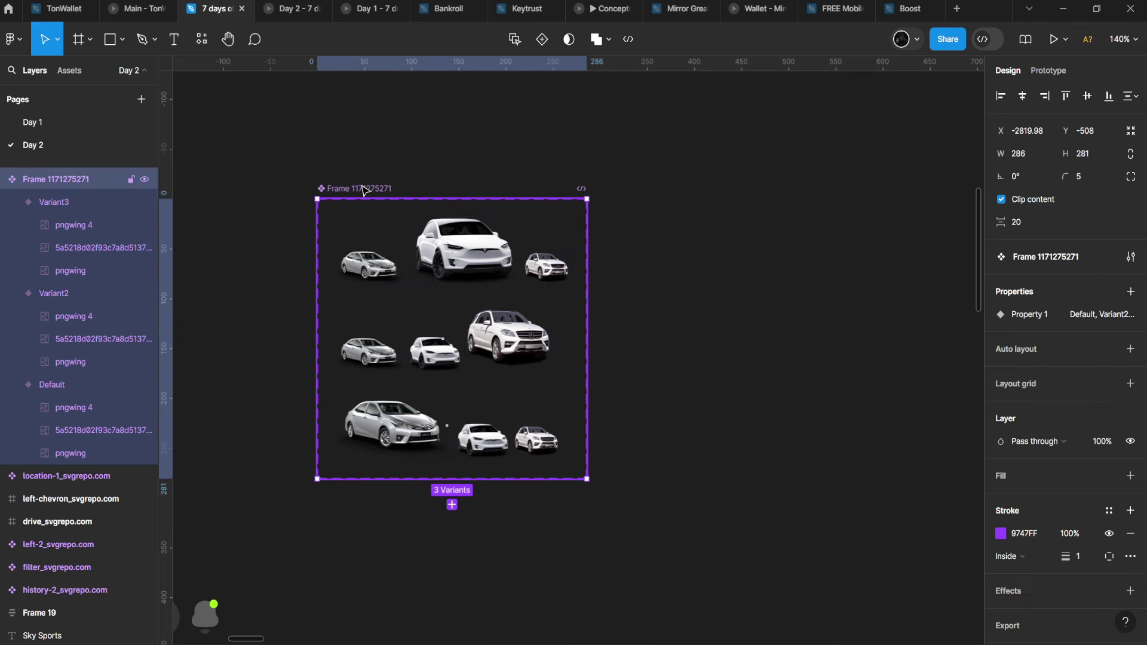
pyautogui.doubleClick(478, 251)
pyautogui.click(493, 363)
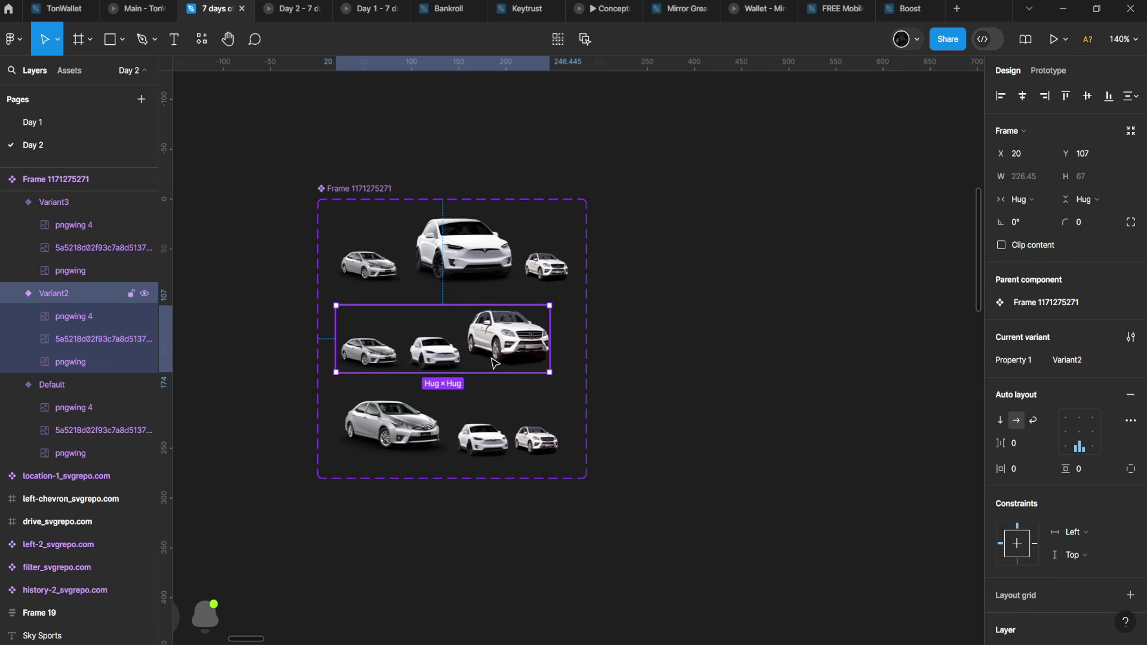
pyautogui.doubleClick(493, 362)
pyautogui.click(485, 439)
pyautogui.doubleClick(418, 431)
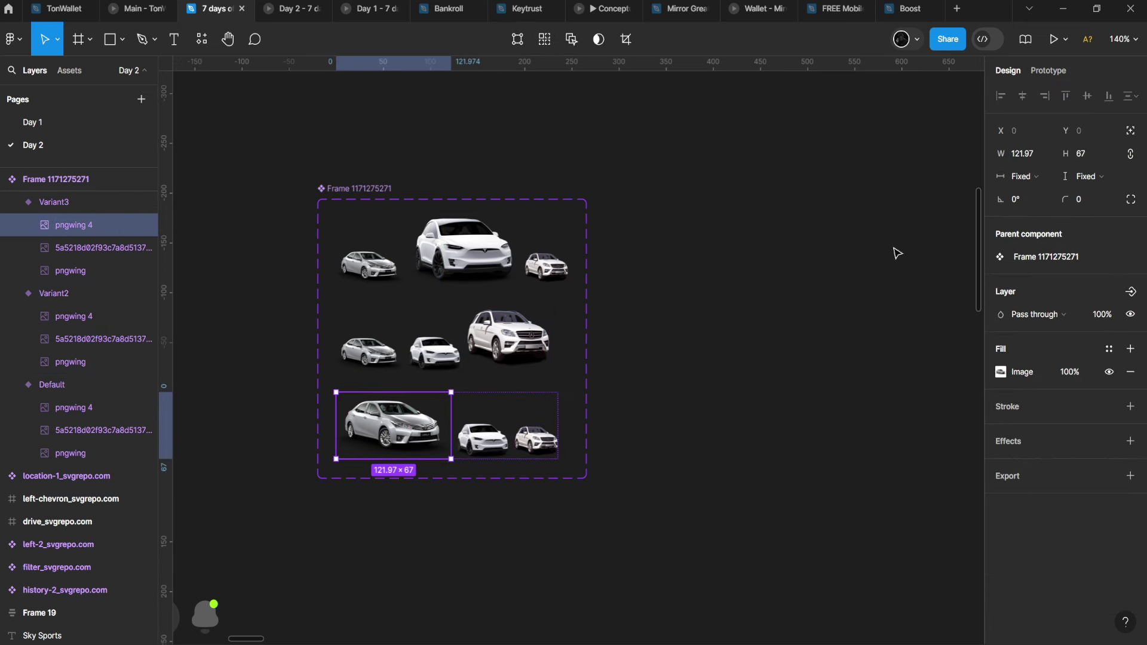
# Inspect the Default variant's After delay interaction and the transition options for its change to Variant2.
pyautogui.click(1049, 70)
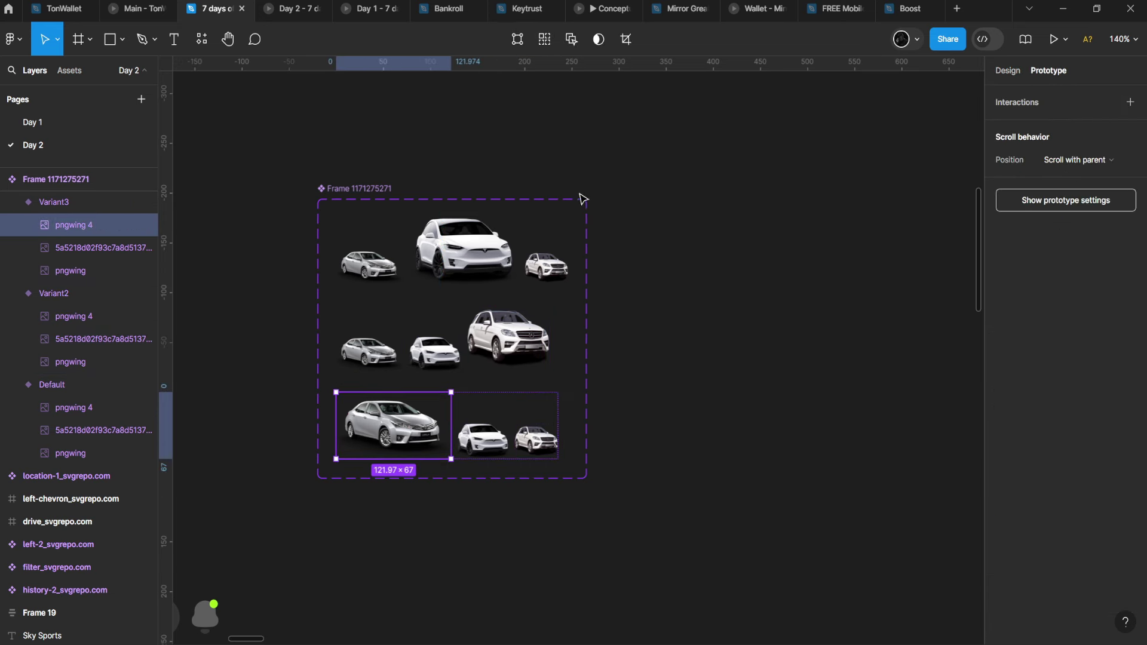
pyautogui.click(500, 248)
pyautogui.click(1036, 124)
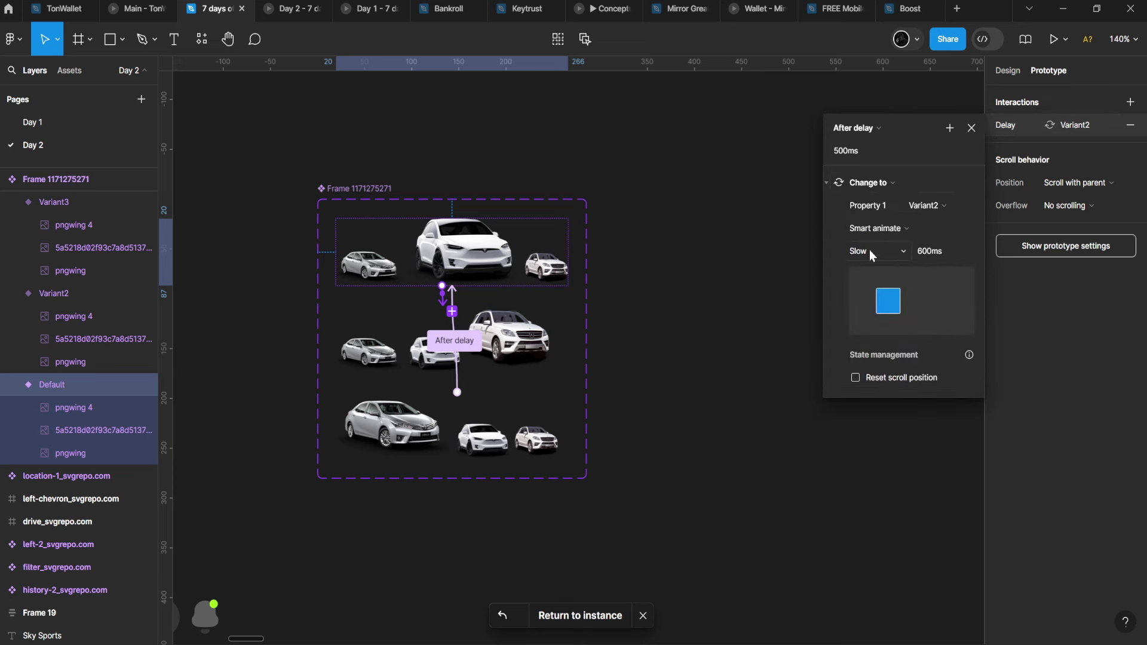
pyautogui.click(880, 229)
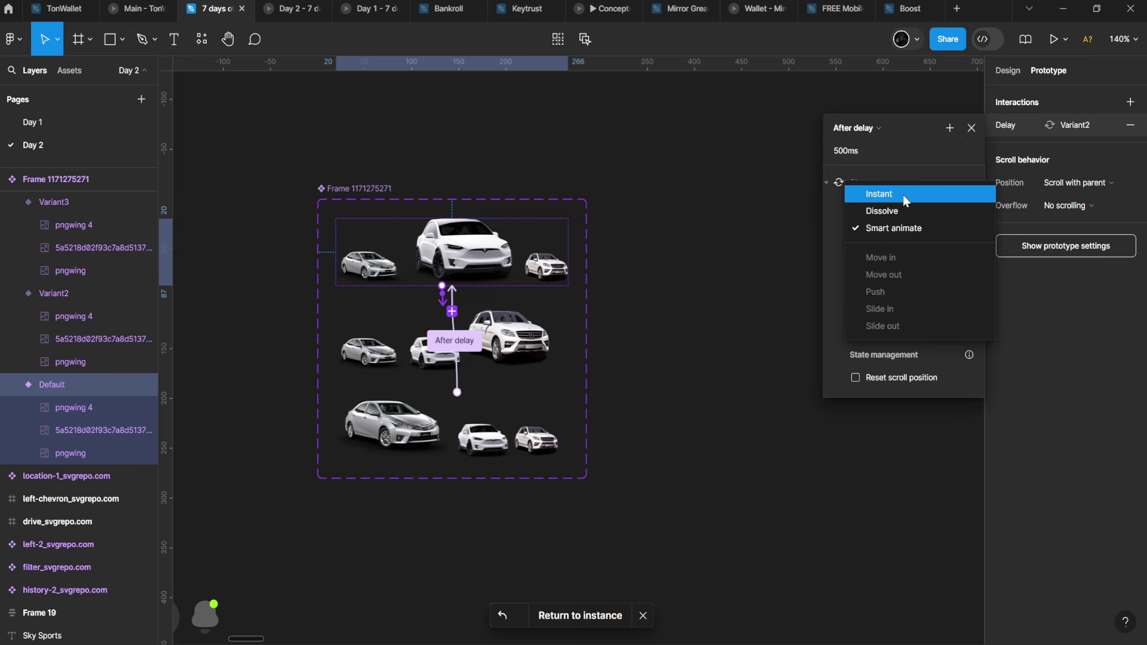
pyautogui.click(920, 145)
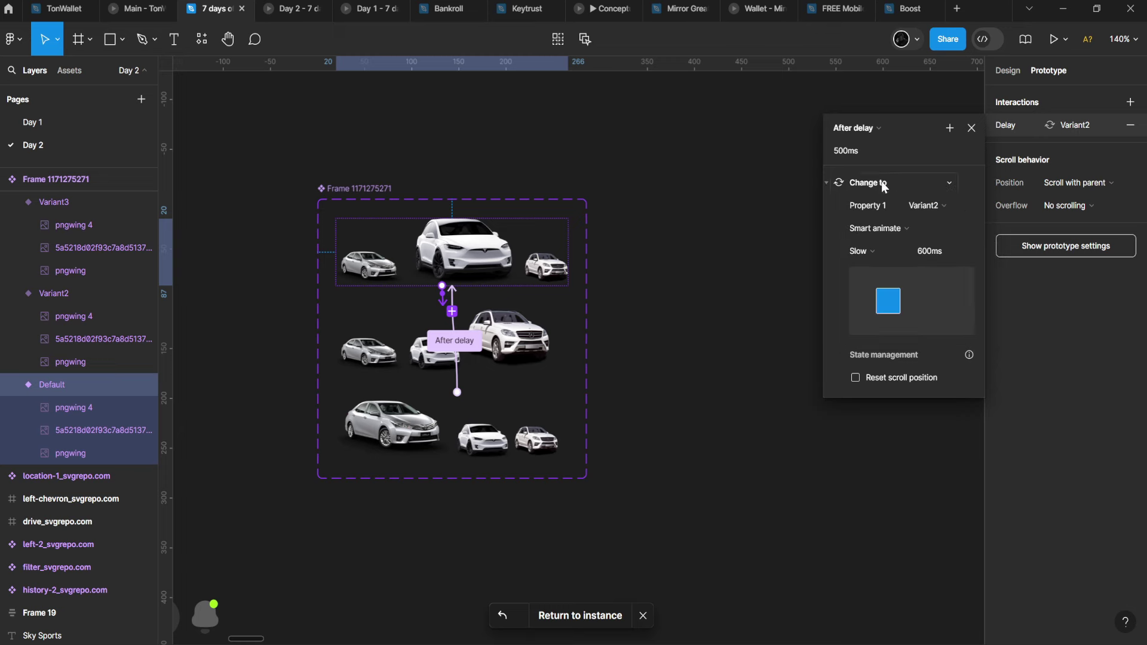
# View the car animation in the prototype, and check the prototype interactions of Variant2 and Variant3 in the design file.
pyautogui.click(294, 9)
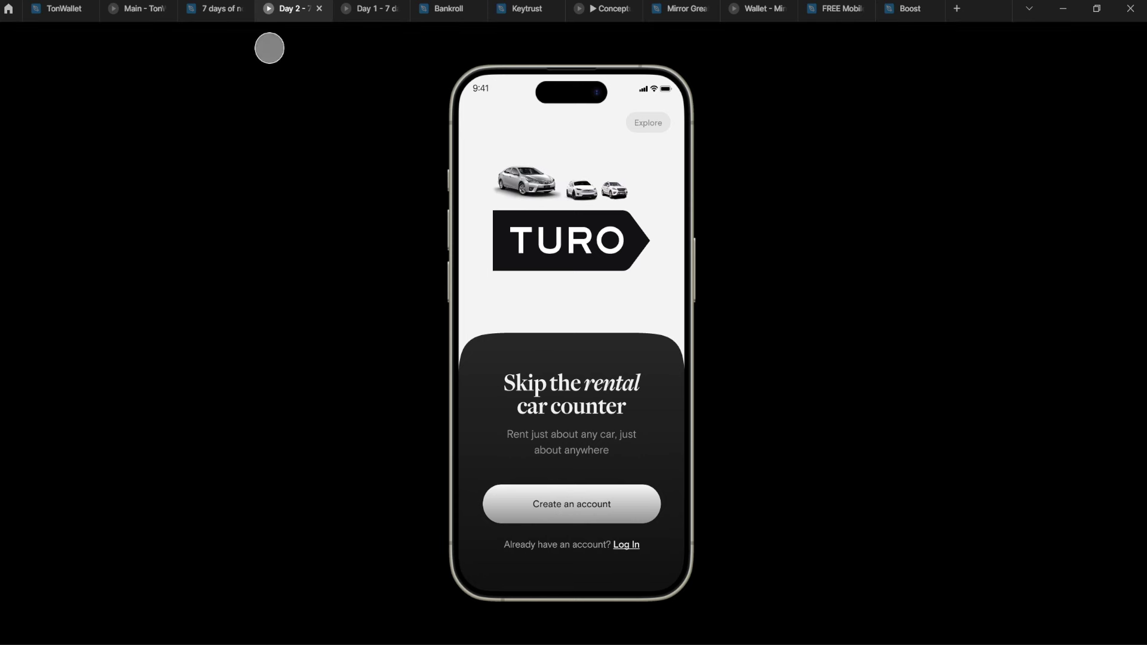
pyautogui.click(234, 6)
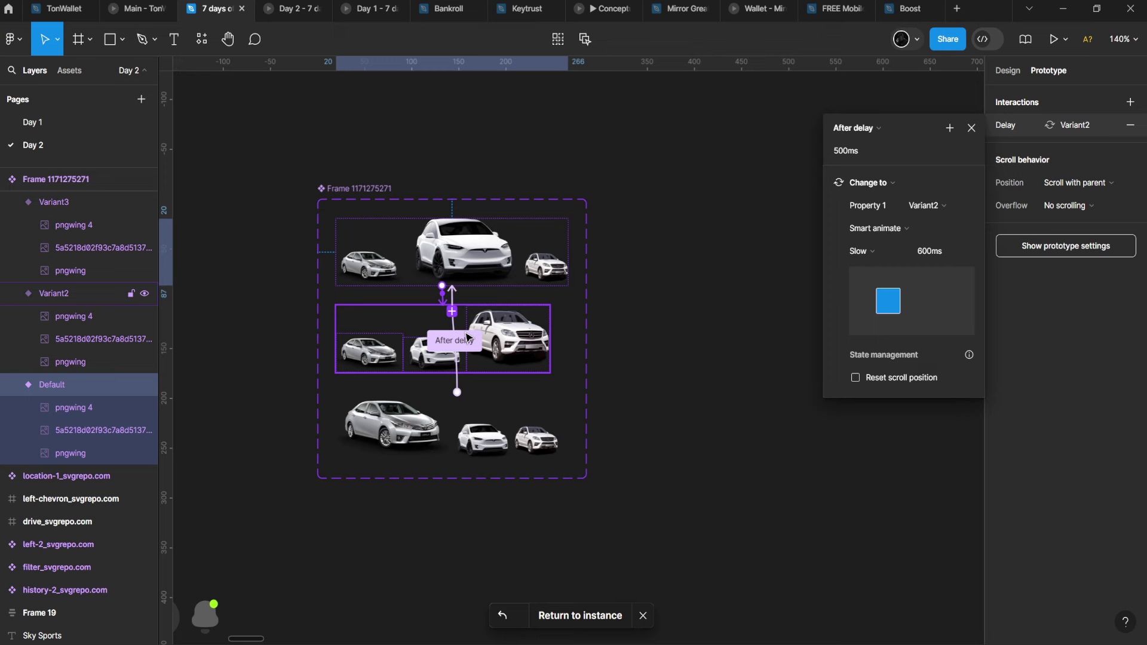
pyautogui.click(487, 349)
pyautogui.click(498, 421)
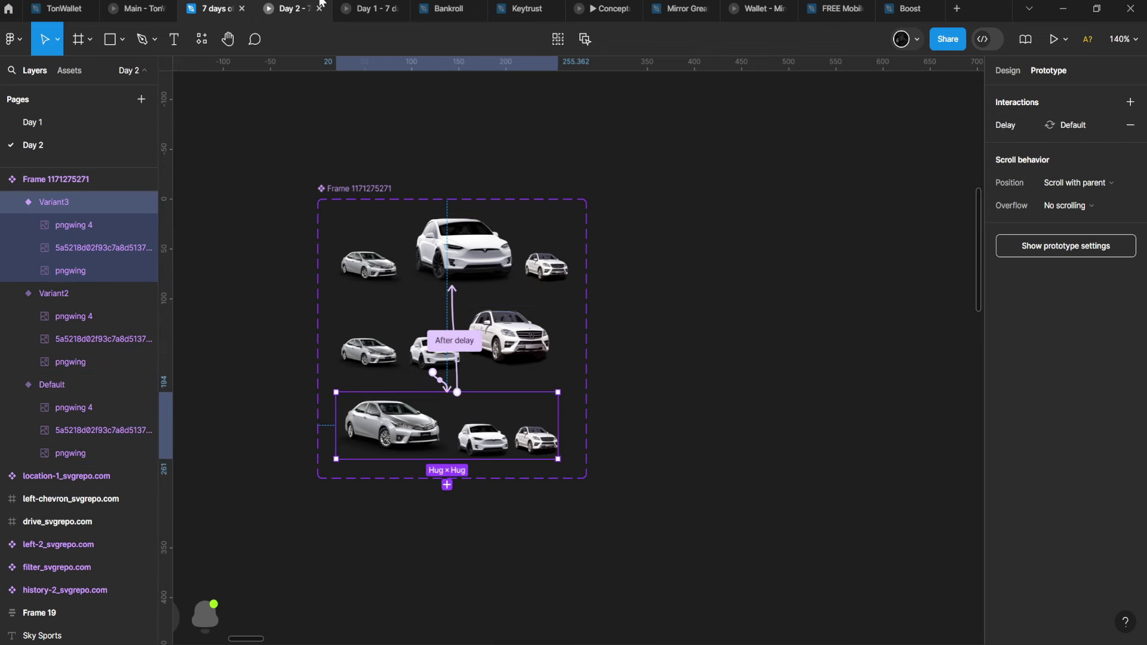
# Switch to the Day 2 prototype and follow Explore to view the ride home screen.
pyautogui.click(293, 8)
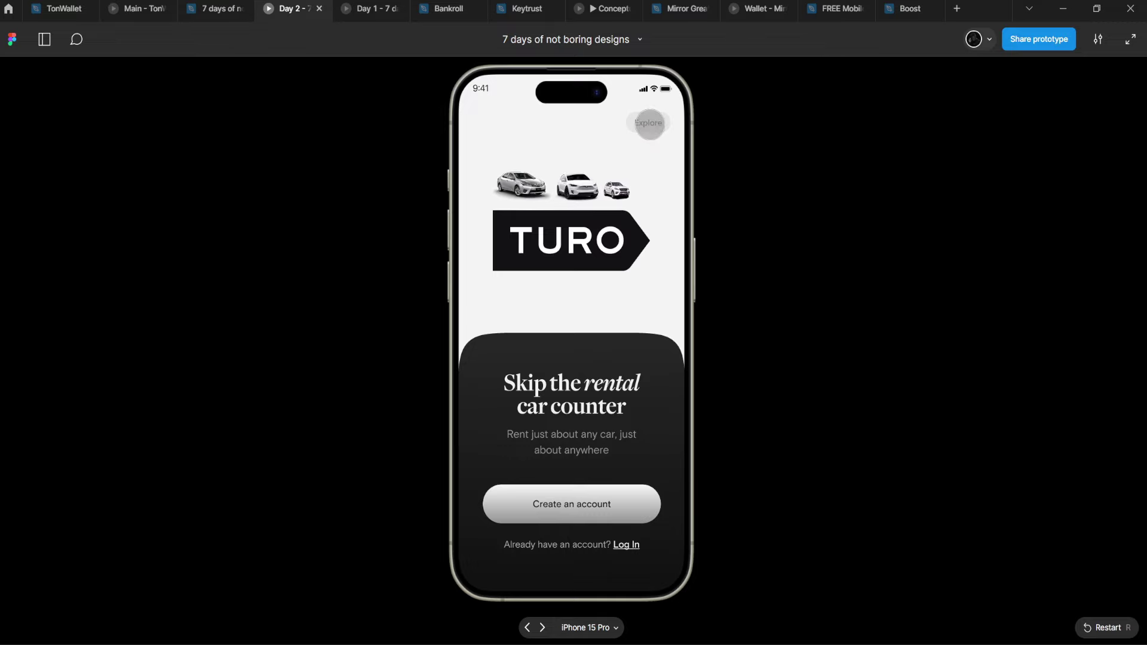
pyautogui.click(649, 121)
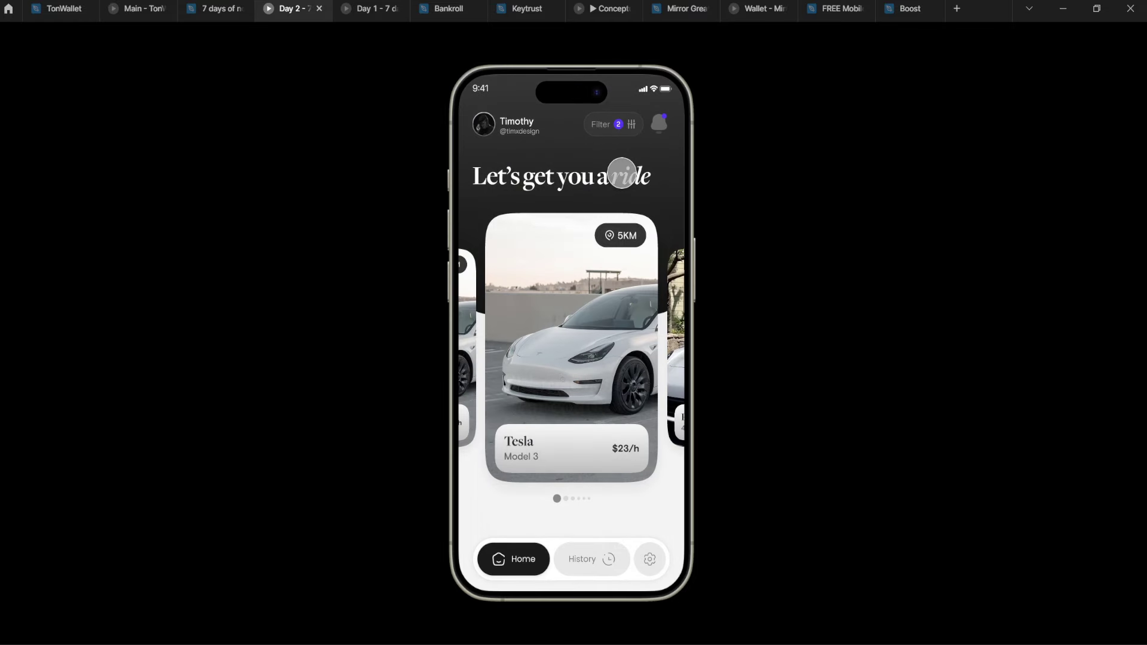
pyautogui.moveTo(651, 58)
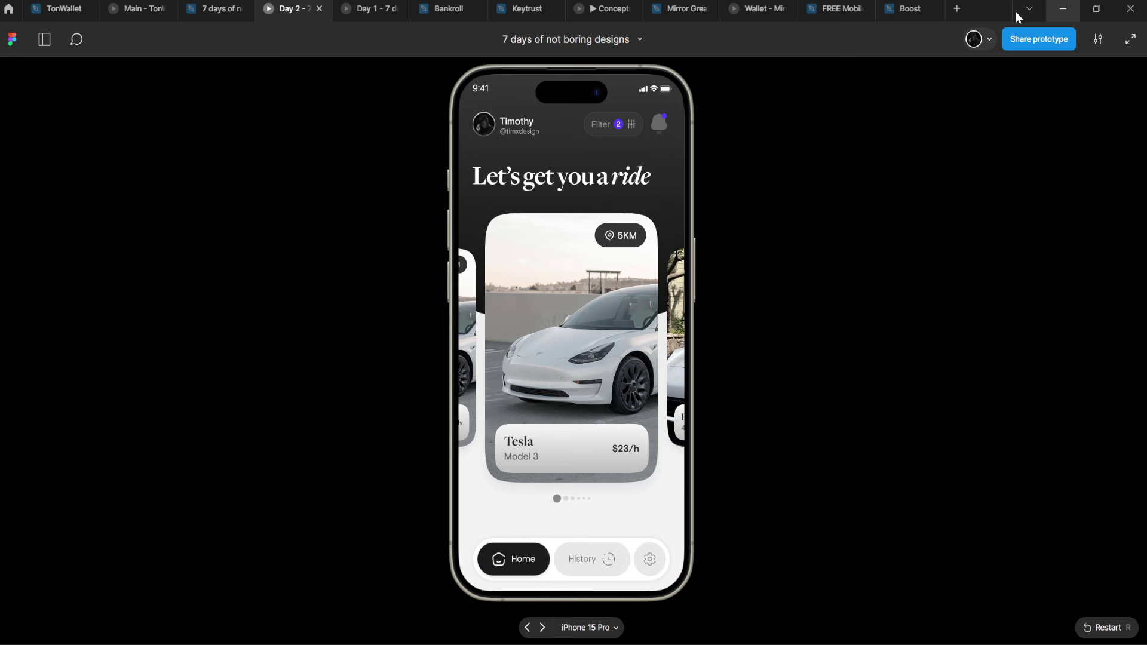
pyautogui.moveTo(214, 2)
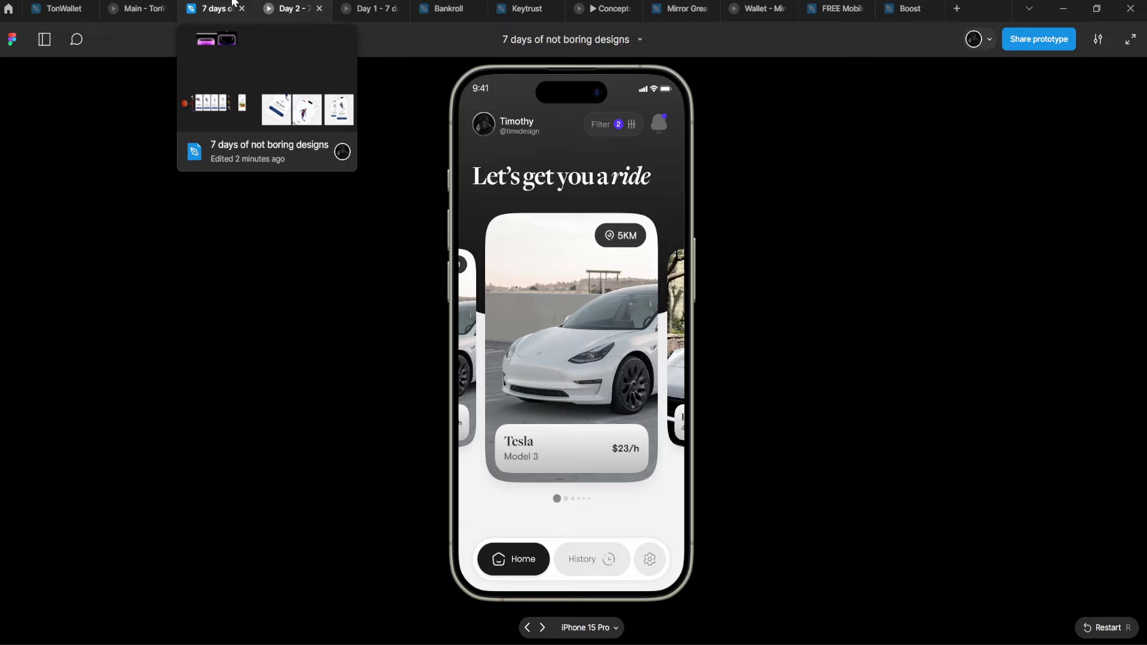
pyautogui.click(234, 3)
pyautogui.click(269, 7)
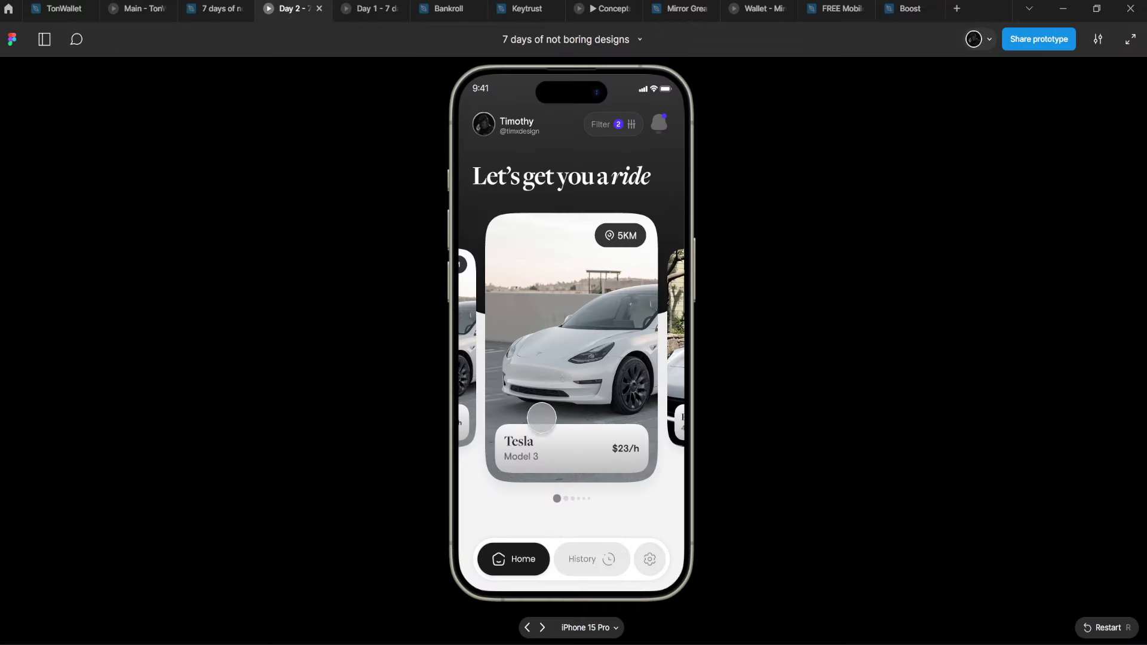
# Return to the design file and examine the Get Started dark card and its heading up close.
pyautogui.hotkey('ctrl', 'shift', 'Tab')
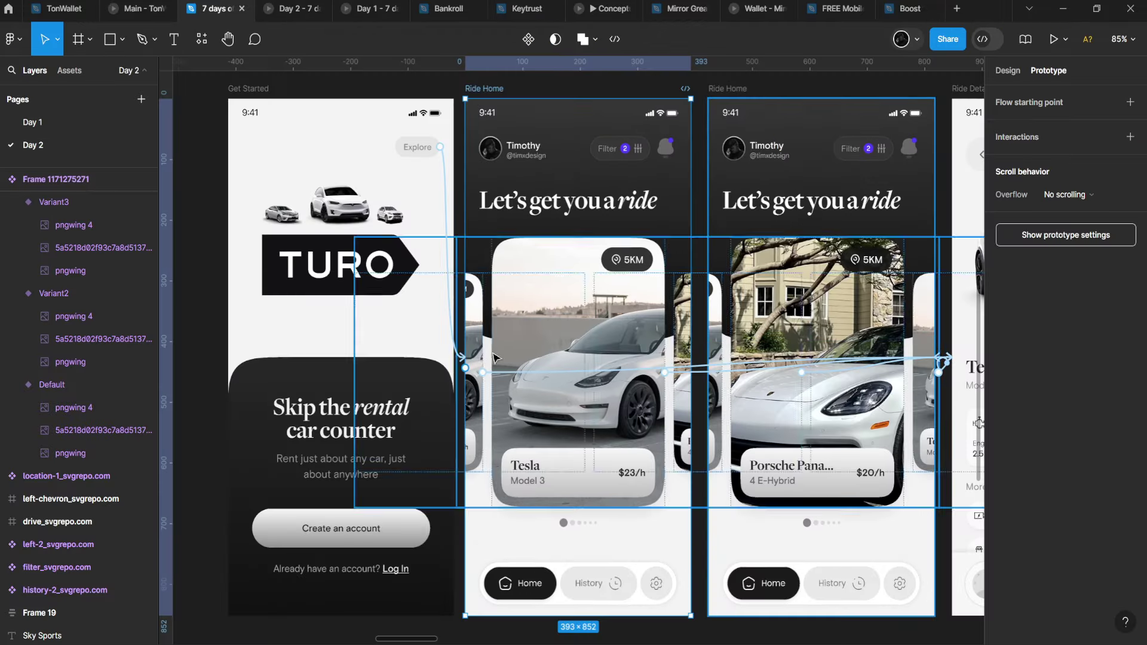
pyautogui.scroll(-3, 493, 357)
pyautogui.hscroll(-2, 494, 357)
pyautogui.click(451, 308)
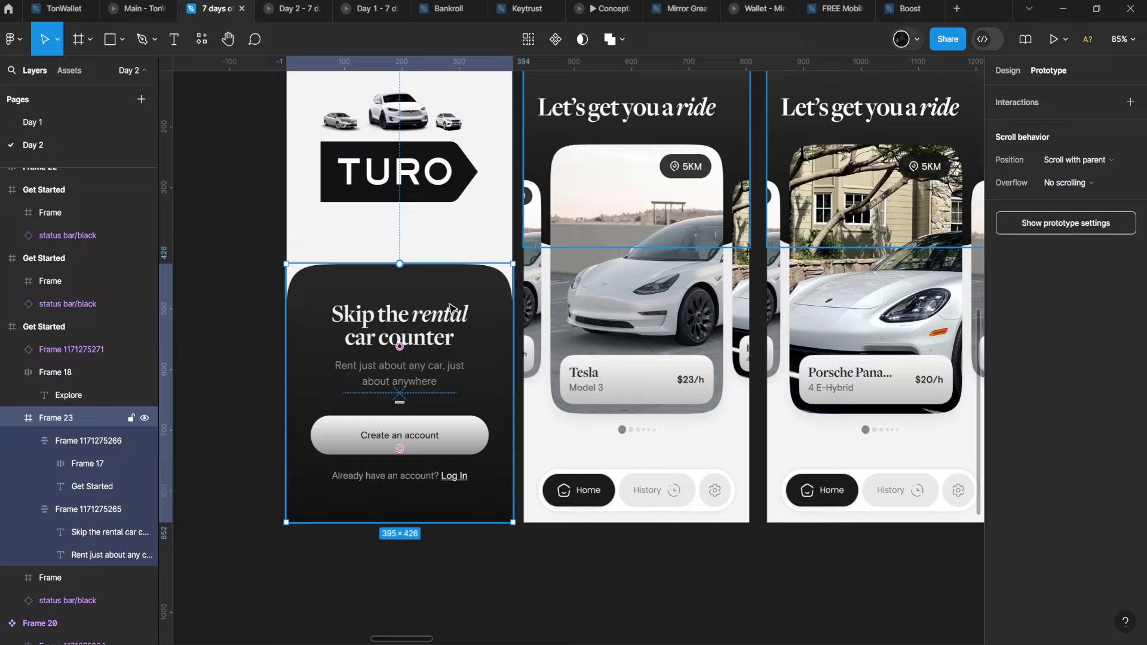
pyautogui.scroll(10, 449, 308)
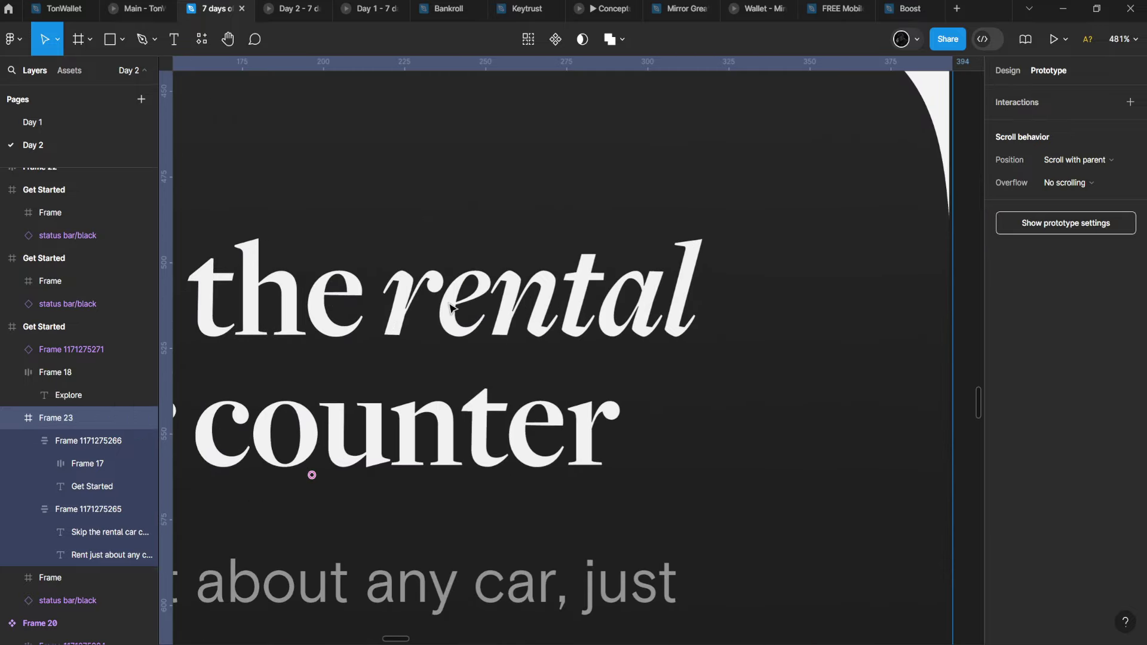
pyautogui.scroll(-8, 542, 313)
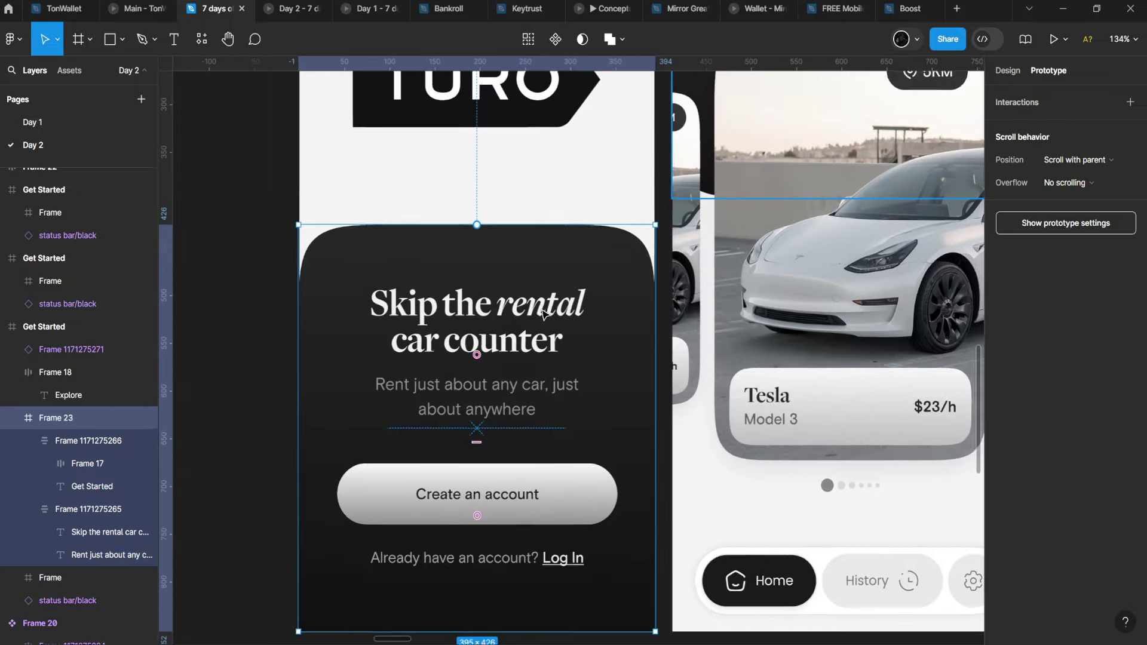
# Select the "Let's get you a ride" heading on the first Ride Home screen and show its design properties.
pyautogui.scroll(8, 542, 313)
pyautogui.hscroll(2, 543, 313)
pyautogui.scroll(-3, 543, 313)
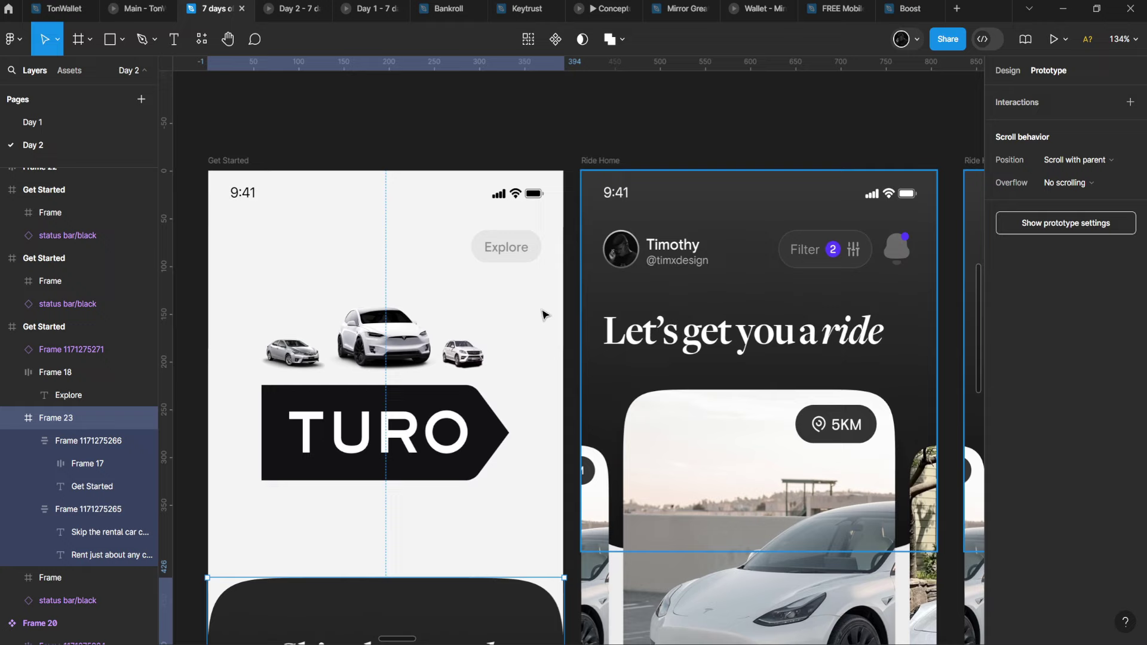
pyautogui.scroll(-3, 542, 313)
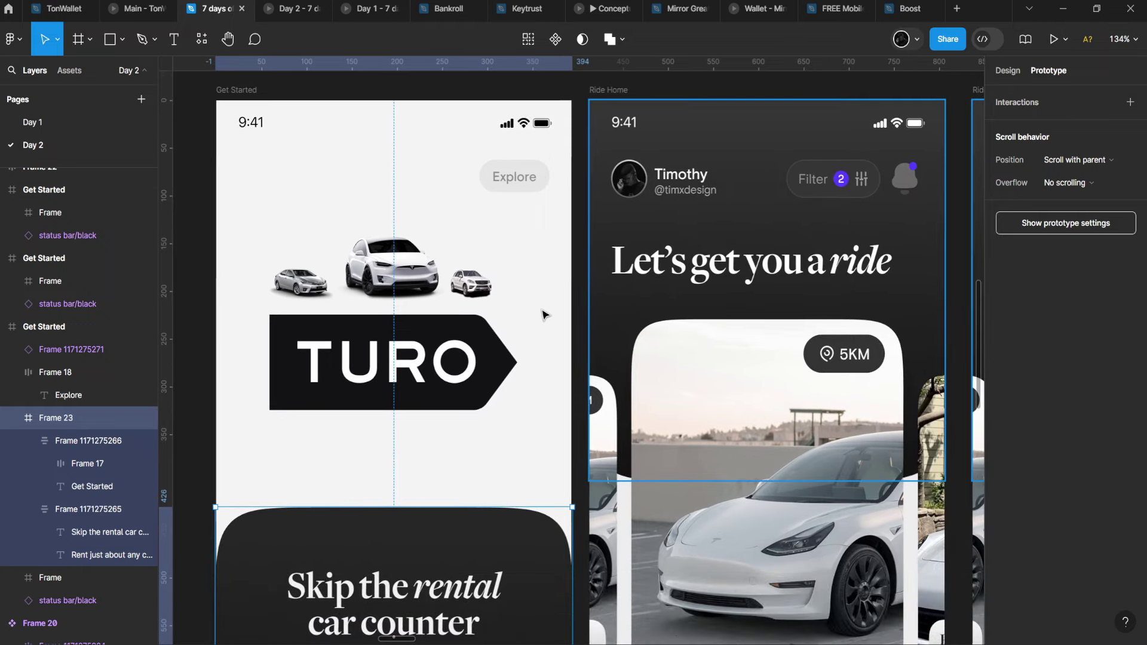
pyautogui.moveTo(568, 312); pyautogui.dragTo(538, 236)
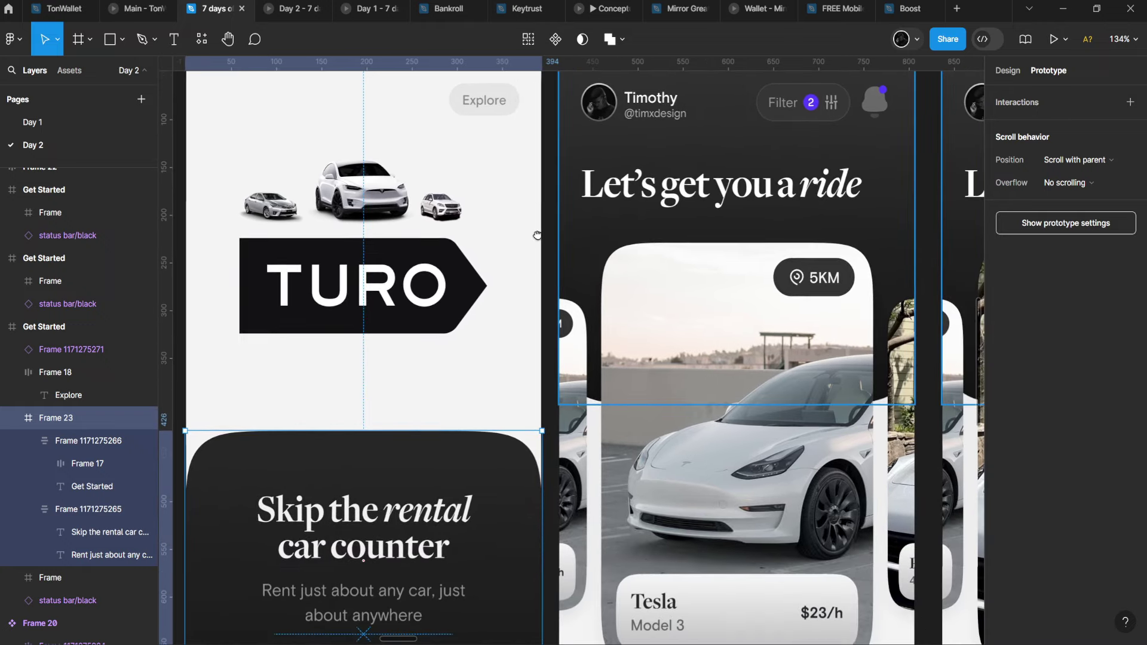
pyautogui.click(997, 71)
pyautogui.doubleClick(741, 195)
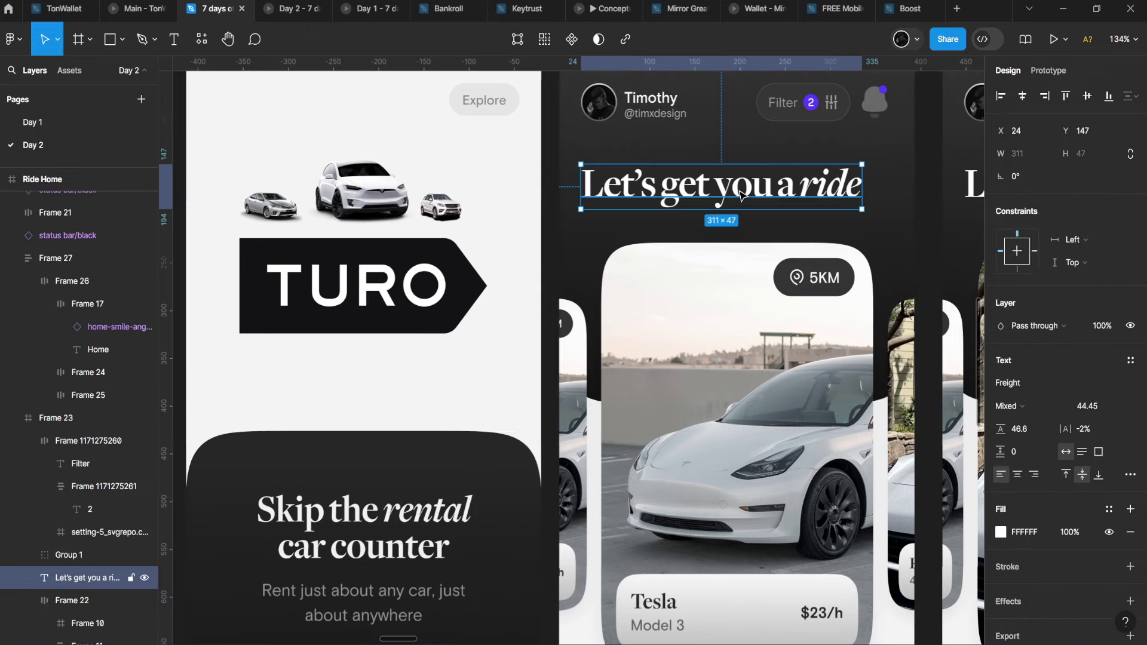
# Examine the "Let's get you a ride" heading and its italic word up close in the design file and in the Day 2 prototype.
pyautogui.moveTo(829, 196); pyautogui.dragTo(707, 223)
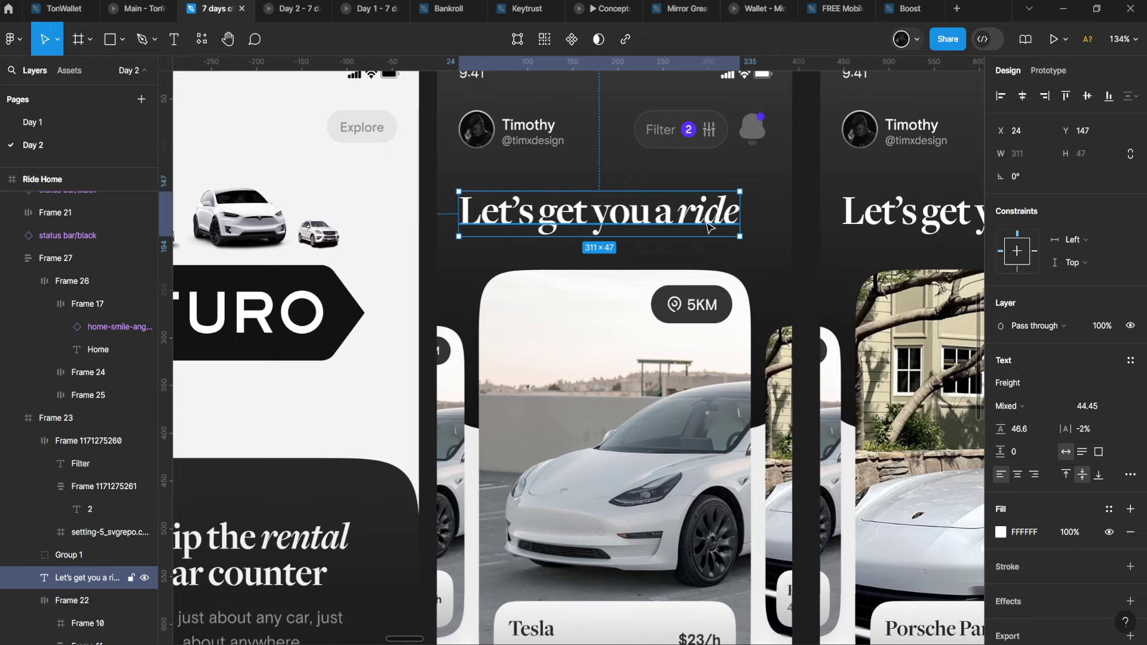
pyautogui.press('Return')
pyautogui.press('Escape')
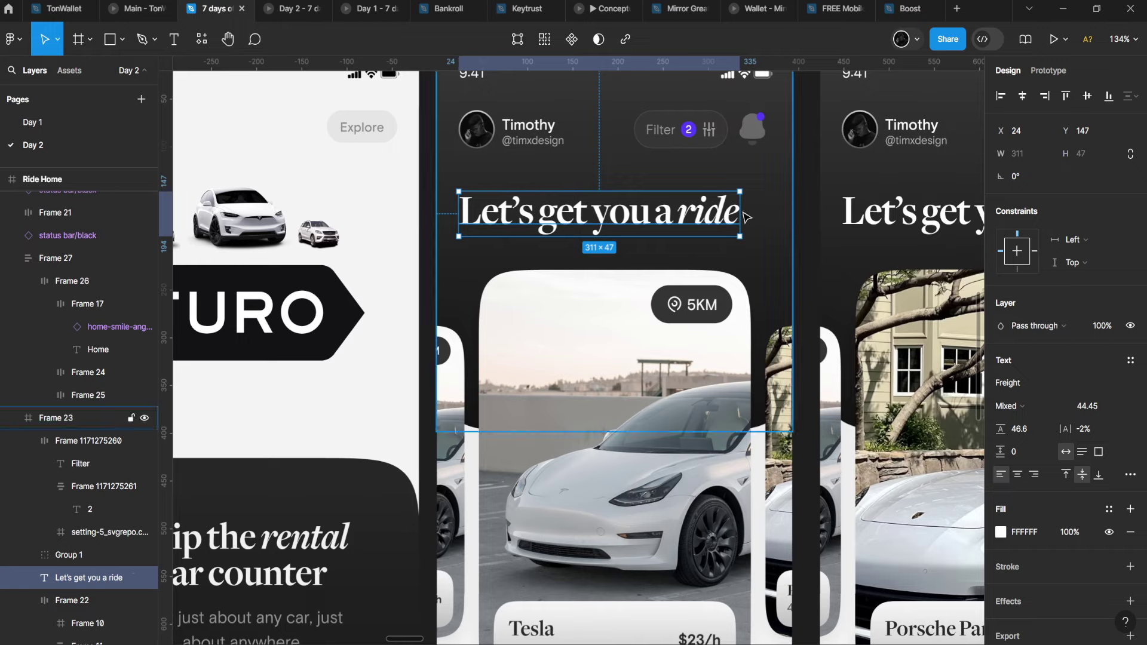
pyautogui.scroll(5, 706, 205)
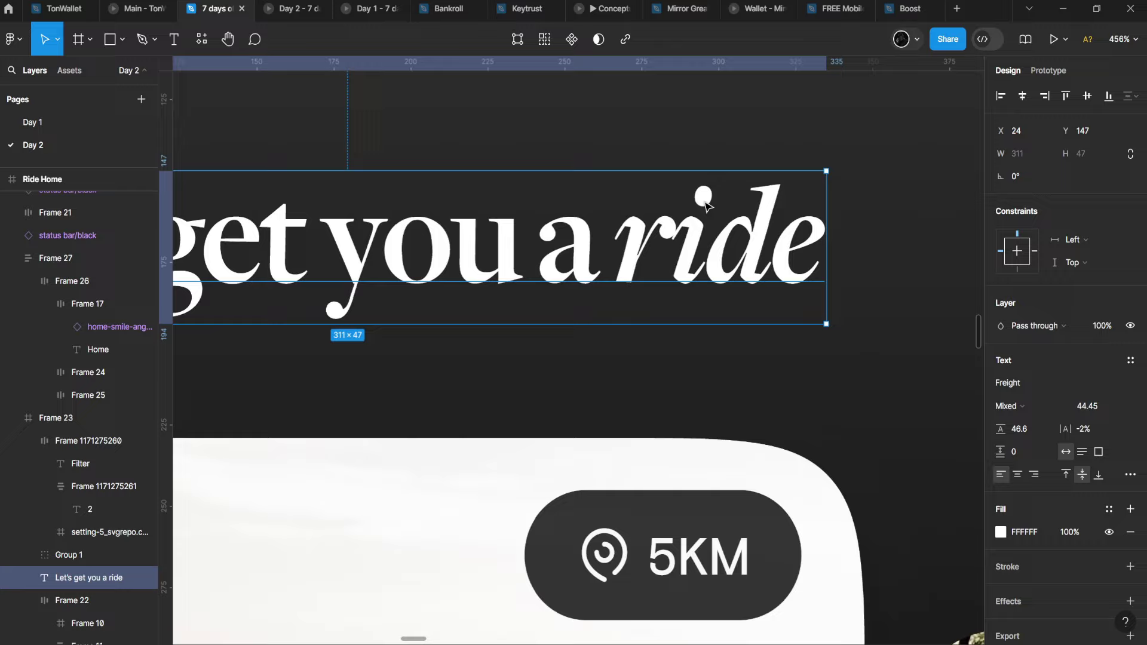
pyautogui.scroll(-2, 705, 205)
pyautogui.scroll(5, 705, 205)
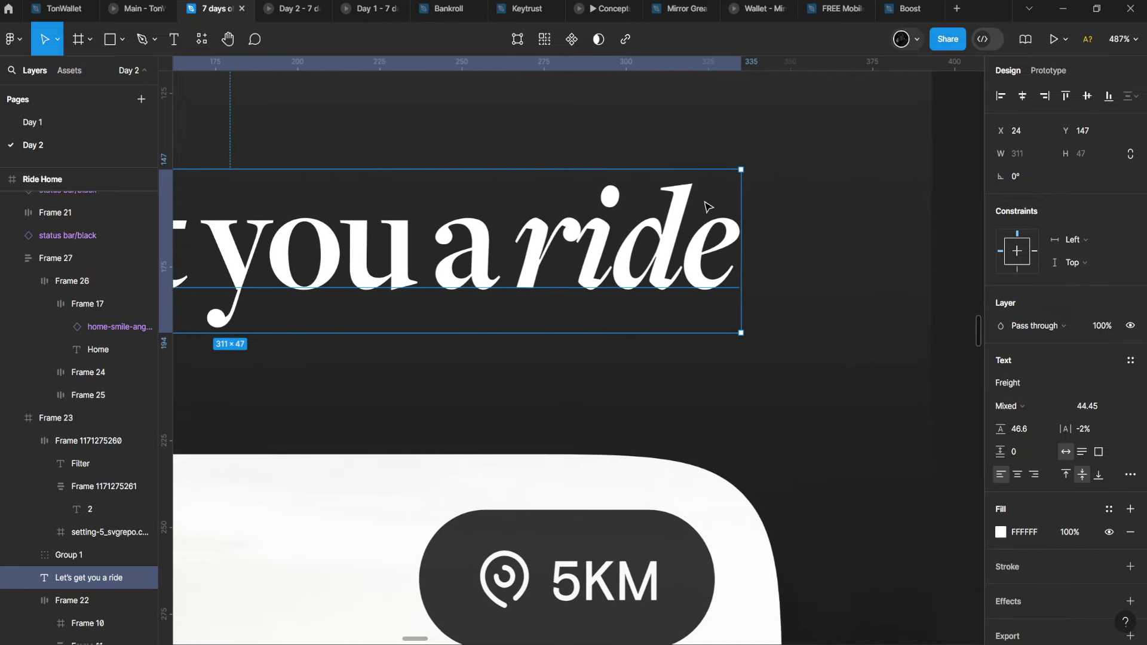
pyautogui.click(304, 5)
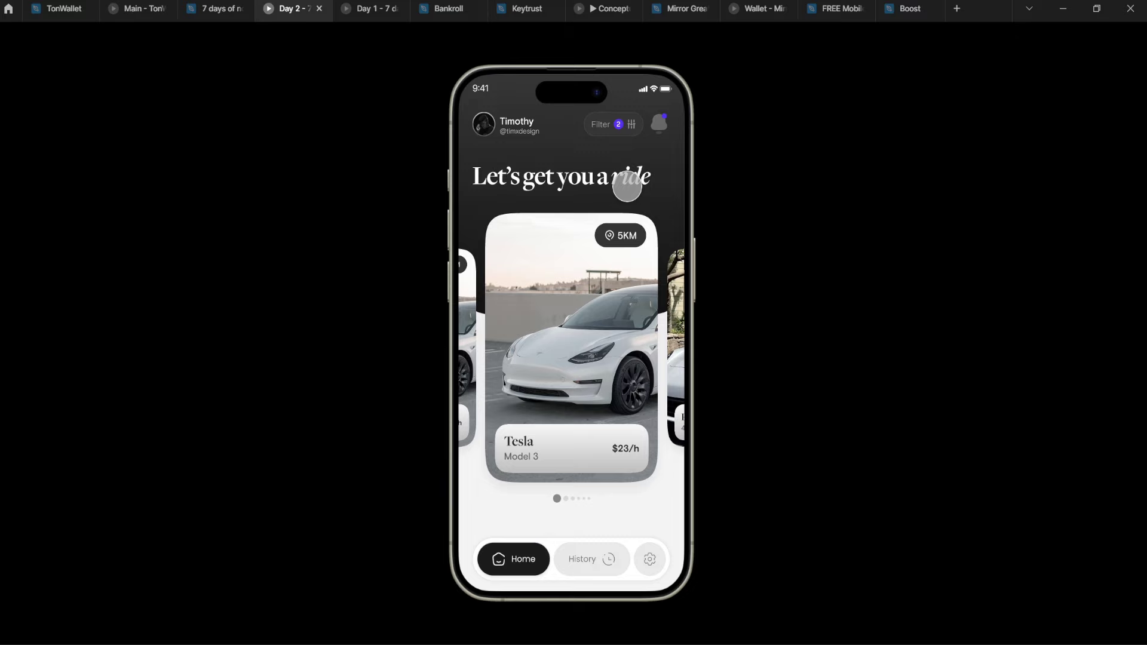
pyautogui.click(218, 9)
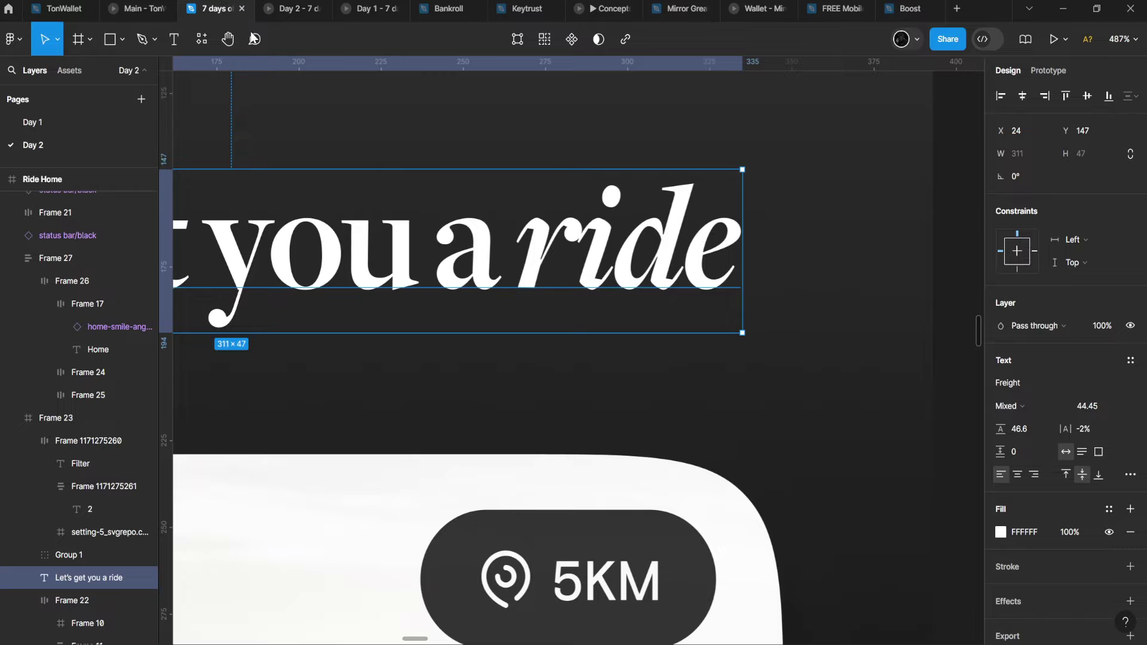
# Look over the Get Started card and Ride Home screens, and swipe the car carousel in the Day 2 prototype.
pyautogui.scroll(-5, 341, 181)
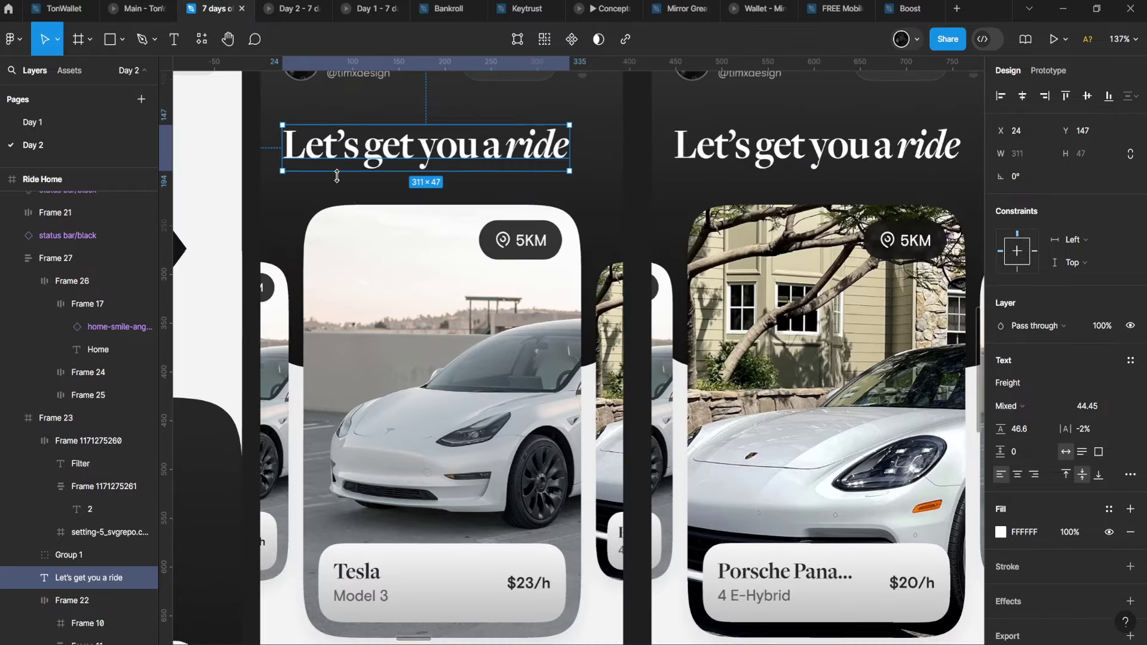
pyautogui.scroll(-3, 339, 181)
pyautogui.hscroll(-4, 339, 182)
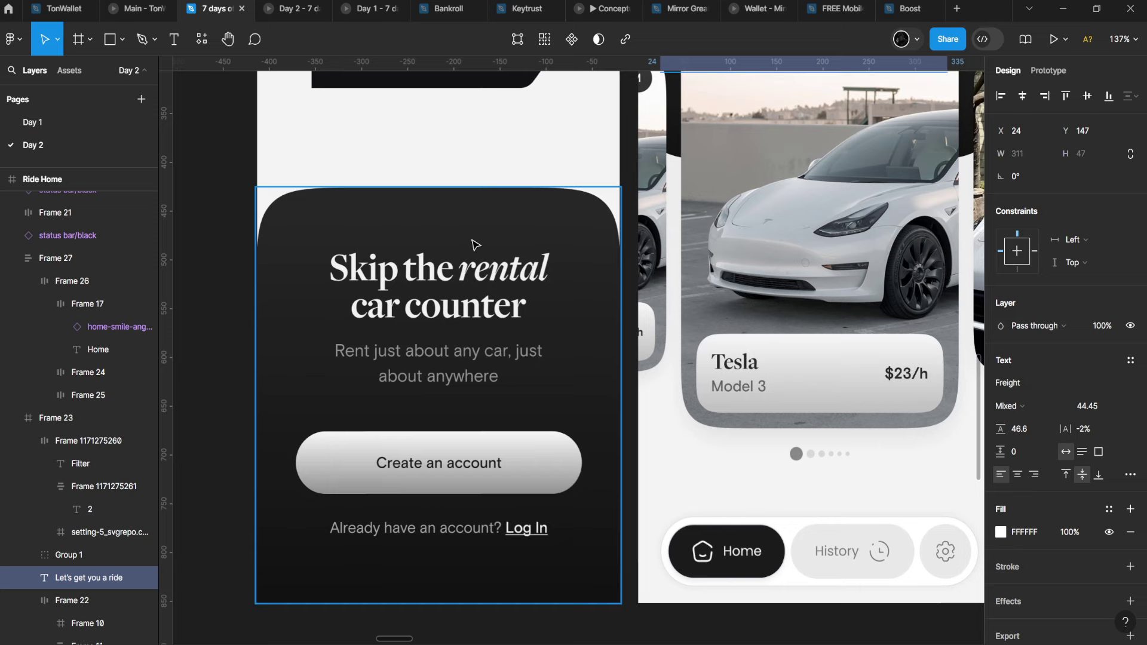
pyautogui.scroll(5, 517, 272)
pyautogui.hscroll(5, 517, 272)
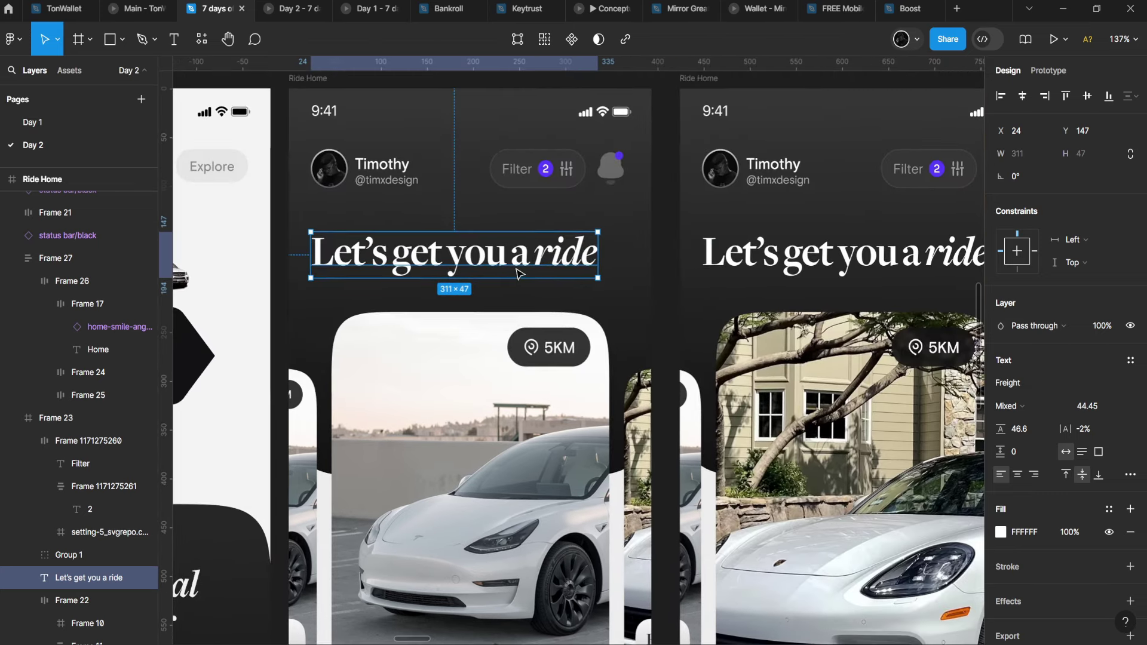
pyautogui.click(291, 6)
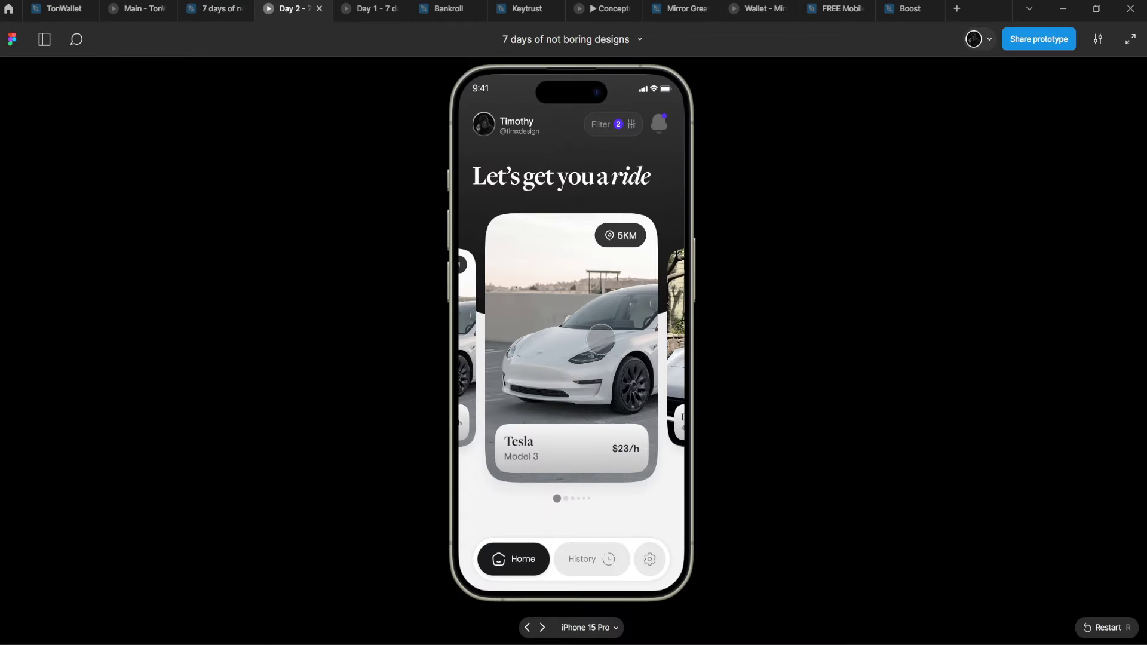
pyautogui.moveTo(600, 338); pyautogui.dragTo(460, 302)
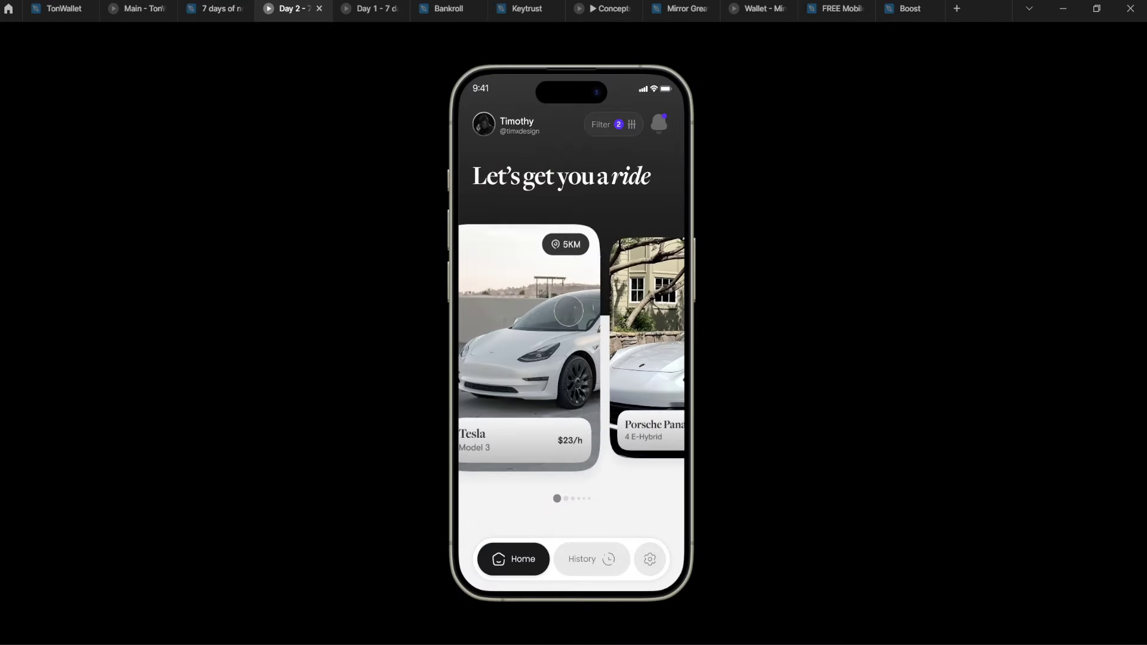
pyautogui.hotkey('ctrl', 'shift', 'Tab')
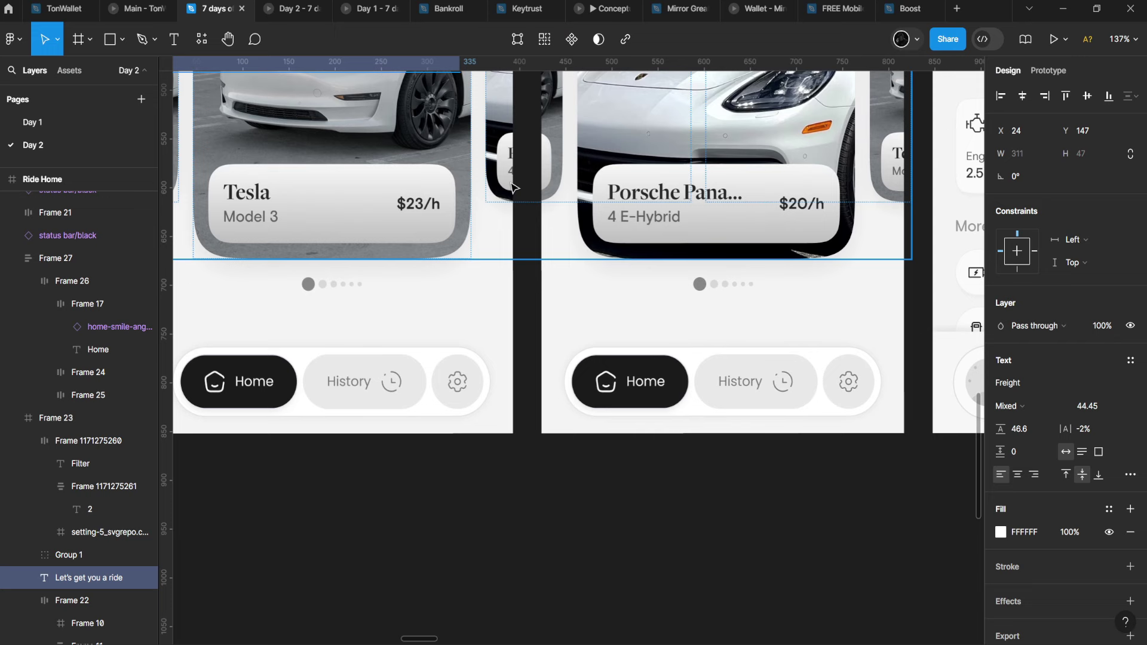
# Set the second pagination dot below the Porsche card on the second Ride Home screen to 14 × 14.
pyautogui.scroll(2, 697, 276)
pyautogui.click(722, 289)
pyautogui.doubleClick(722, 300)
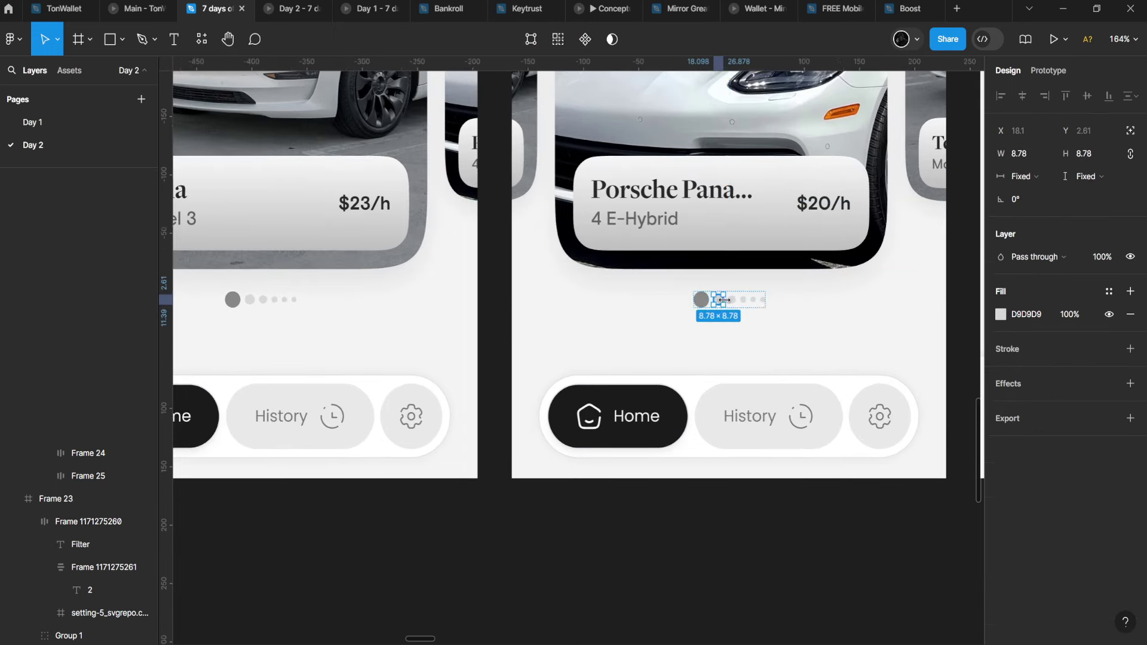
pyautogui.scroll(10, 717, 299)
pyautogui.click(664, 301)
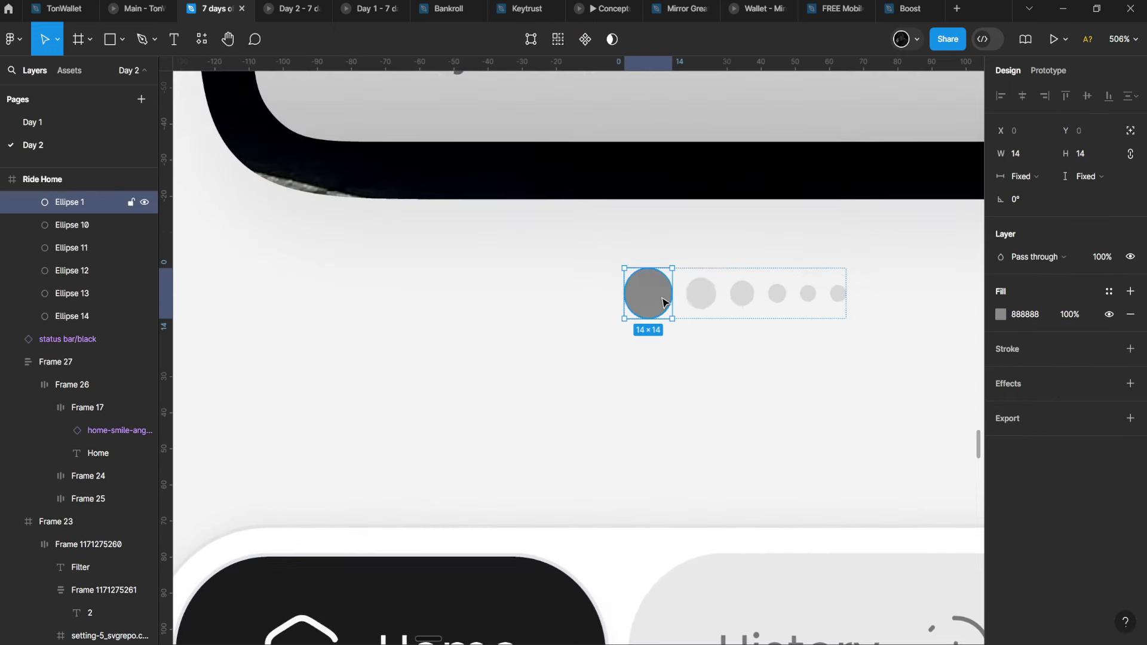
pyautogui.click(711, 298)
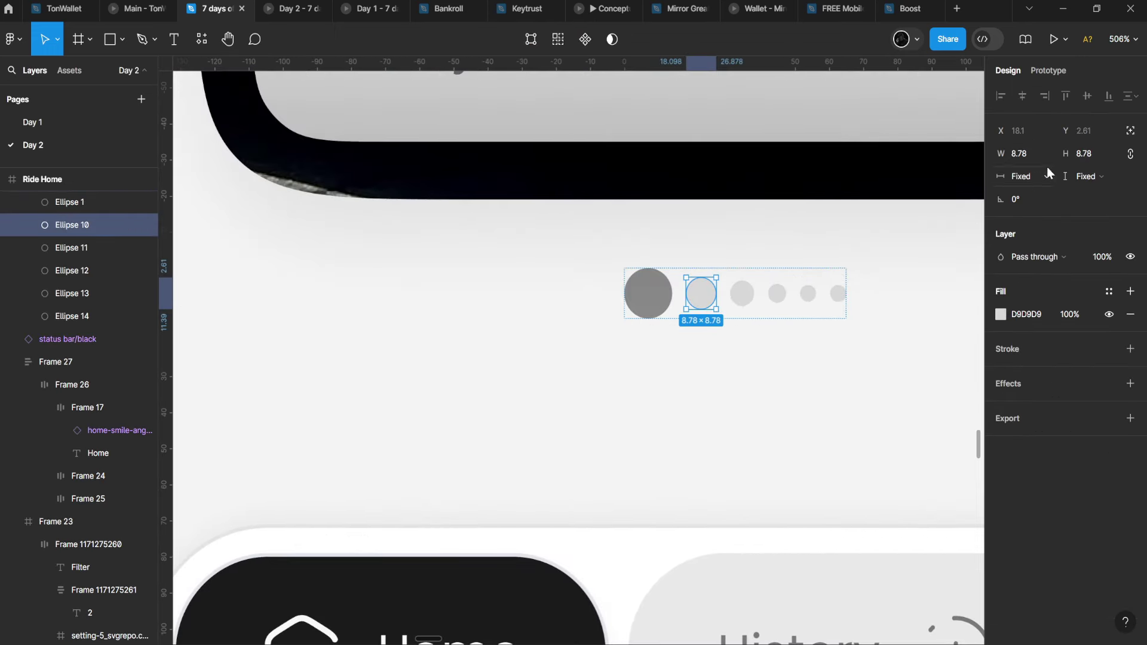
pyautogui.click(1095, 148)
pyautogui.write('14')
pyautogui.press('Return')
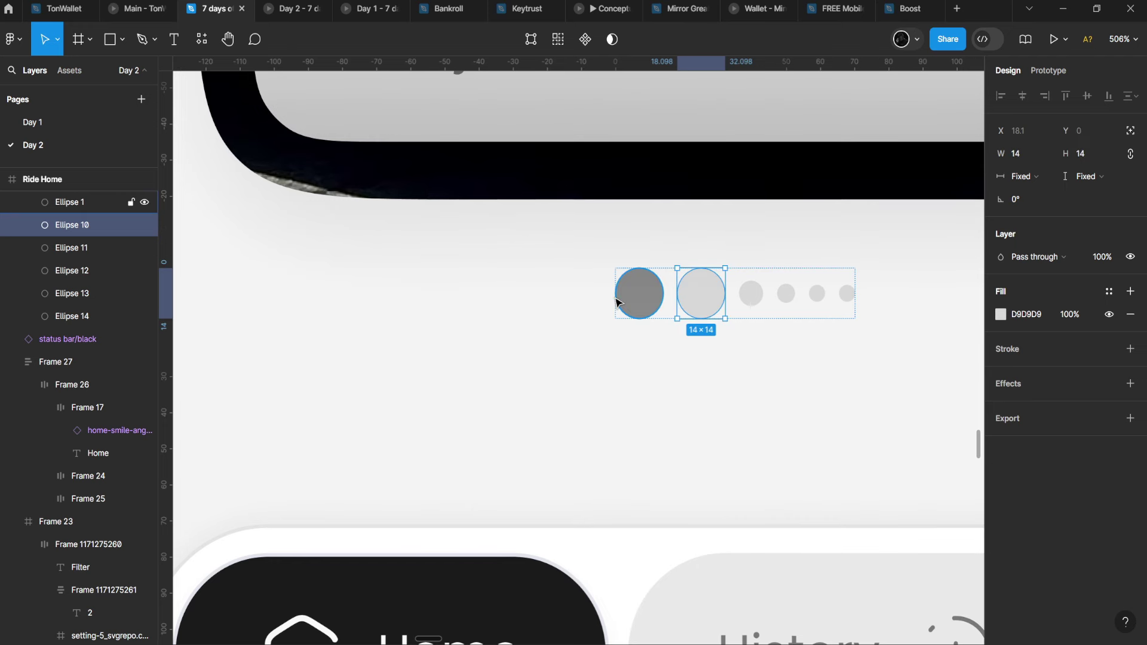
# Sample the first pagination dot's dark grey as the second dot's fill, 878787.
pyautogui.click(619, 298)
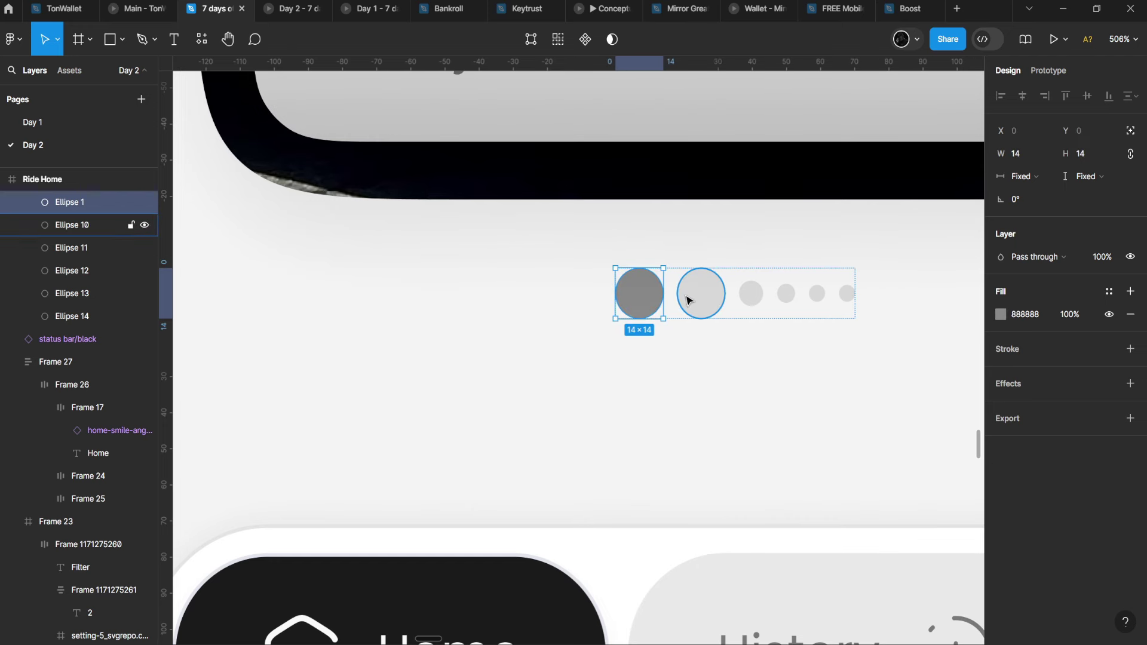
pyautogui.click(688, 298)
pyautogui.press('i')
pyautogui.click(638, 294)
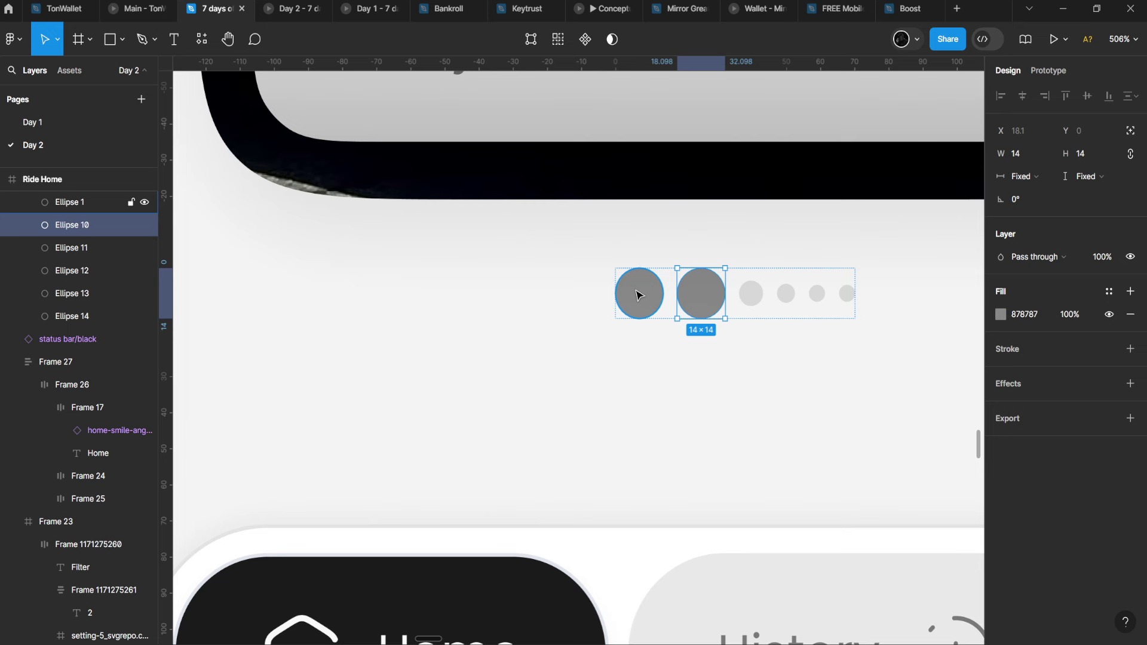
# Resize the first pagination dot to 8.78 × 8.78 and fill it with light grey D6D6D6 sampled from the third dot.
pyautogui.click(638, 293)
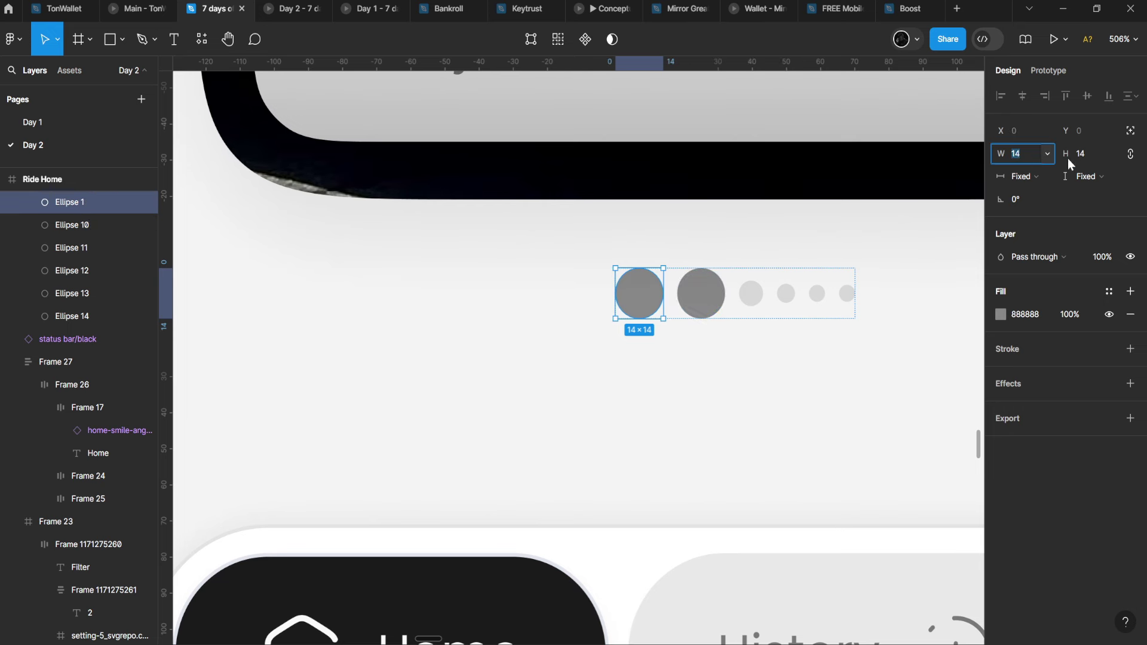
pyautogui.write('8.78')
pyautogui.press('Return')
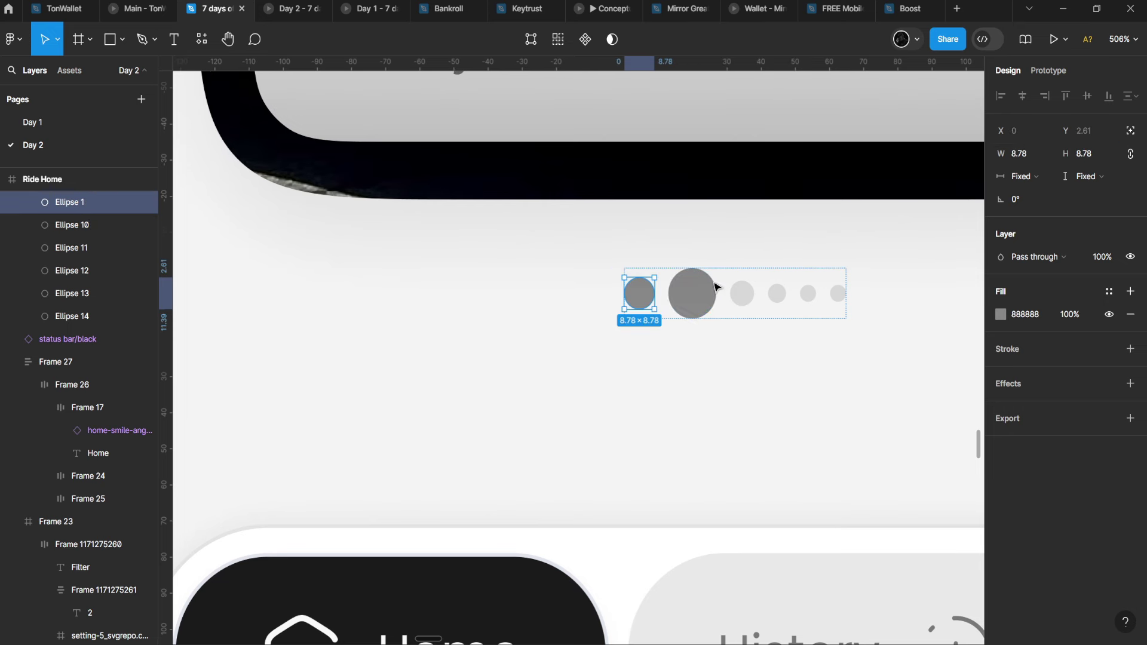
pyautogui.press('i')
pyautogui.click(744, 291)
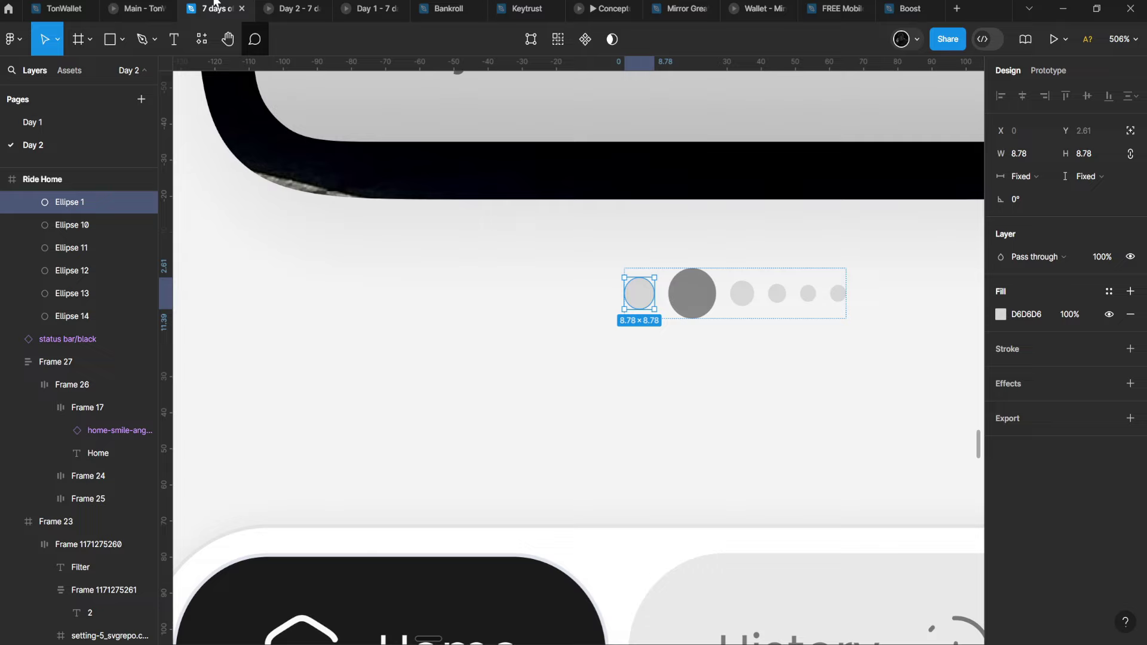
# Swipe the Tesla card in the Day 2 prototype to check how the pagination dots change during the transition.
pyautogui.click(283, 5)
pyautogui.moveTo(629, 365); pyautogui.dragTo(588, 298)
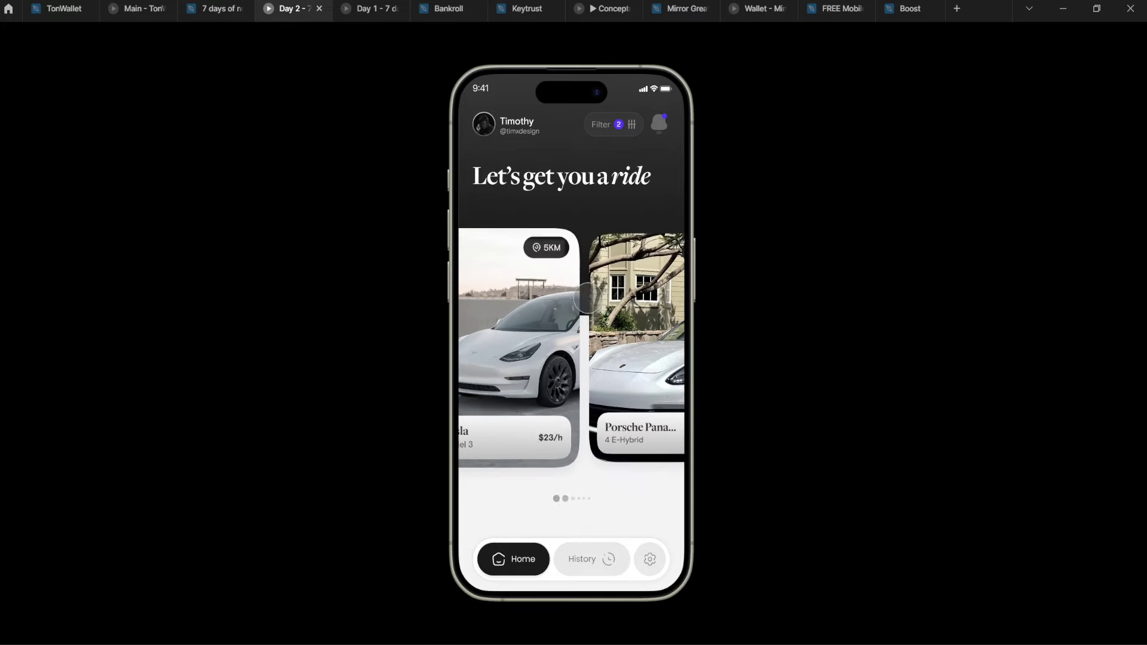
pyautogui.click(239, 1)
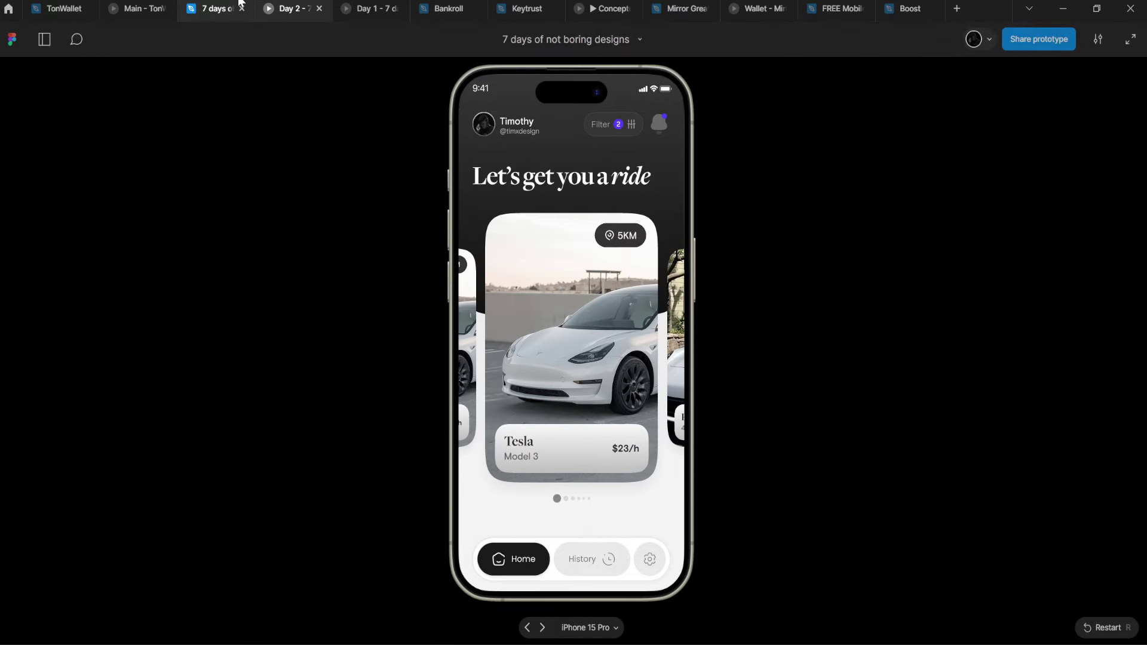
pyautogui.click(289, 9)
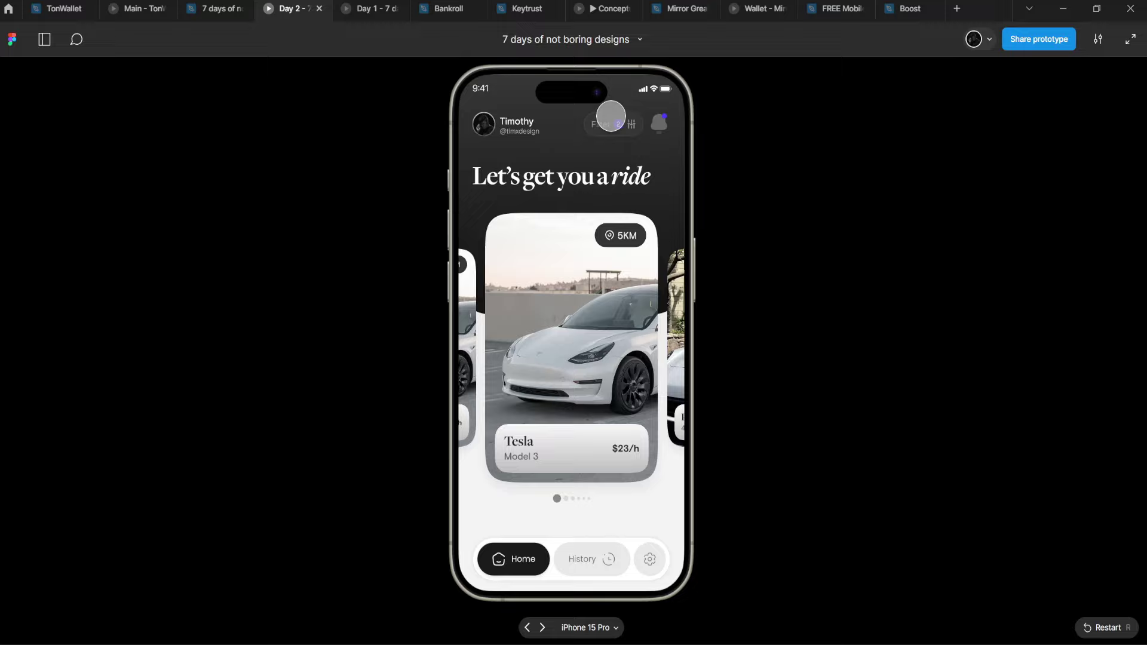
# Return to the design file and examine the header, heading and car cards of the two Ride Home screens.
pyautogui.click(218, 6)
pyautogui.hscroll(8, 494, 240)
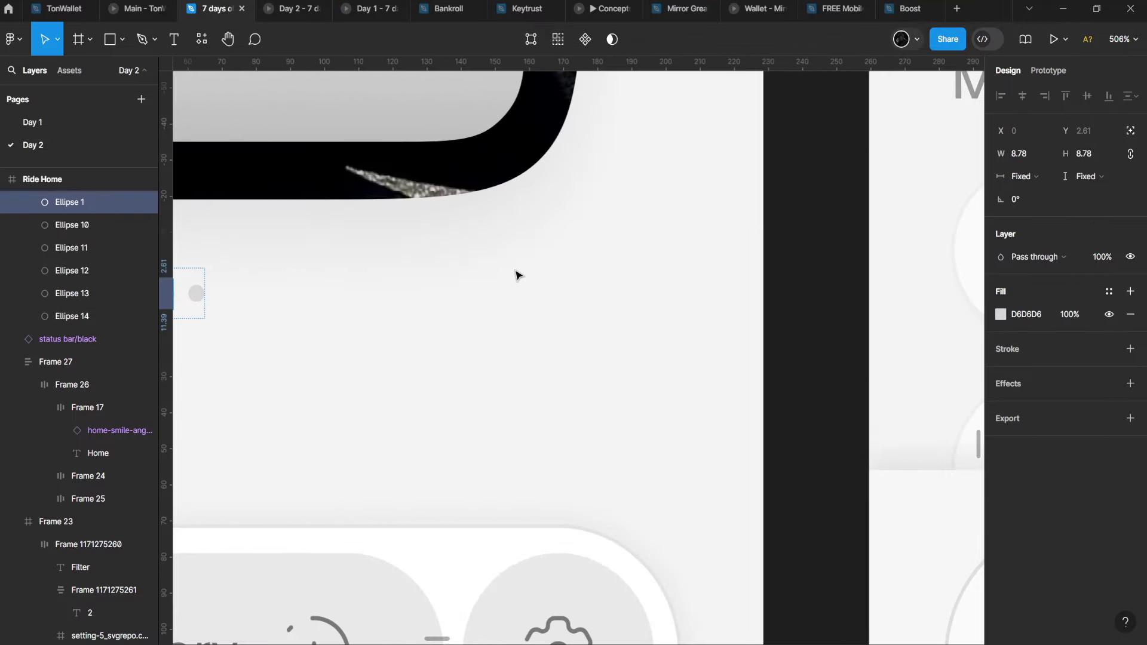
pyautogui.scroll(-4, 478, 268)
pyautogui.scroll(-3, 480, 267)
pyautogui.scroll(8, 460, 239)
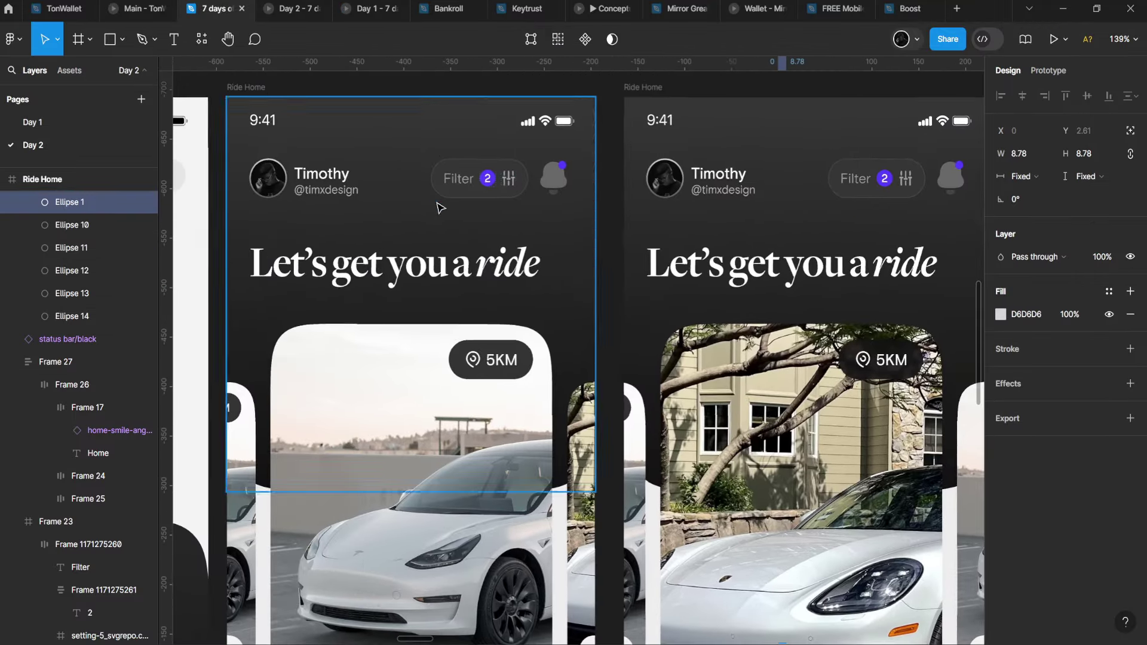
pyautogui.scroll(4, 457, 175)
pyautogui.moveTo(501, 151); pyautogui.dragTo(689, 241)
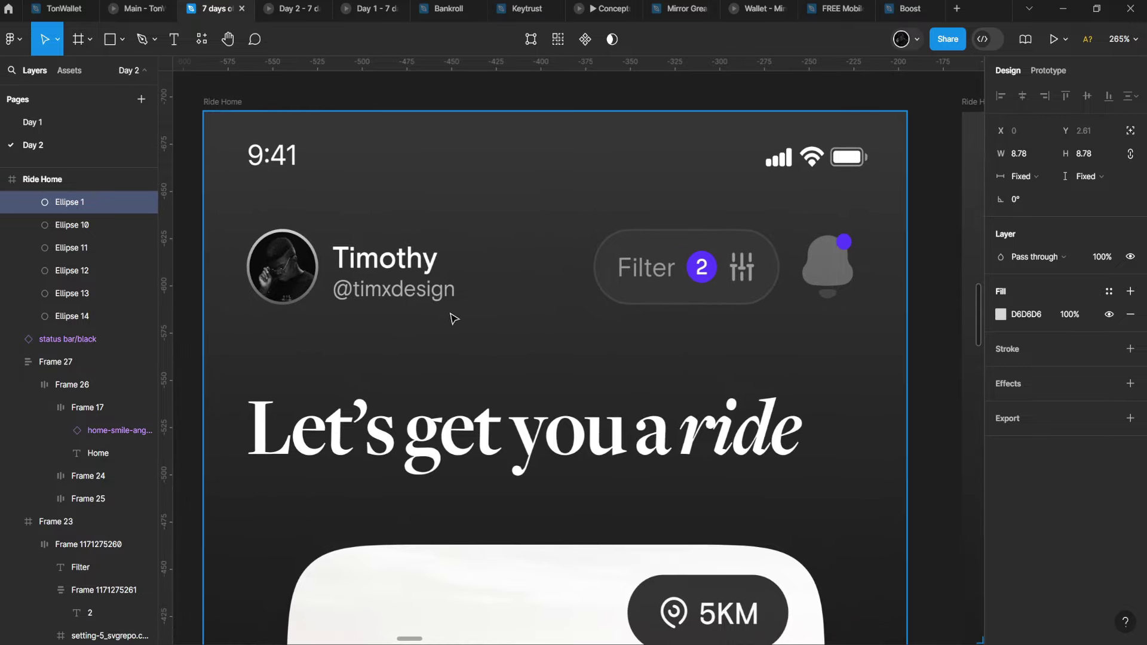
pyautogui.scroll(-8, 454, 318)
pyautogui.scroll(-5, 442, 412)
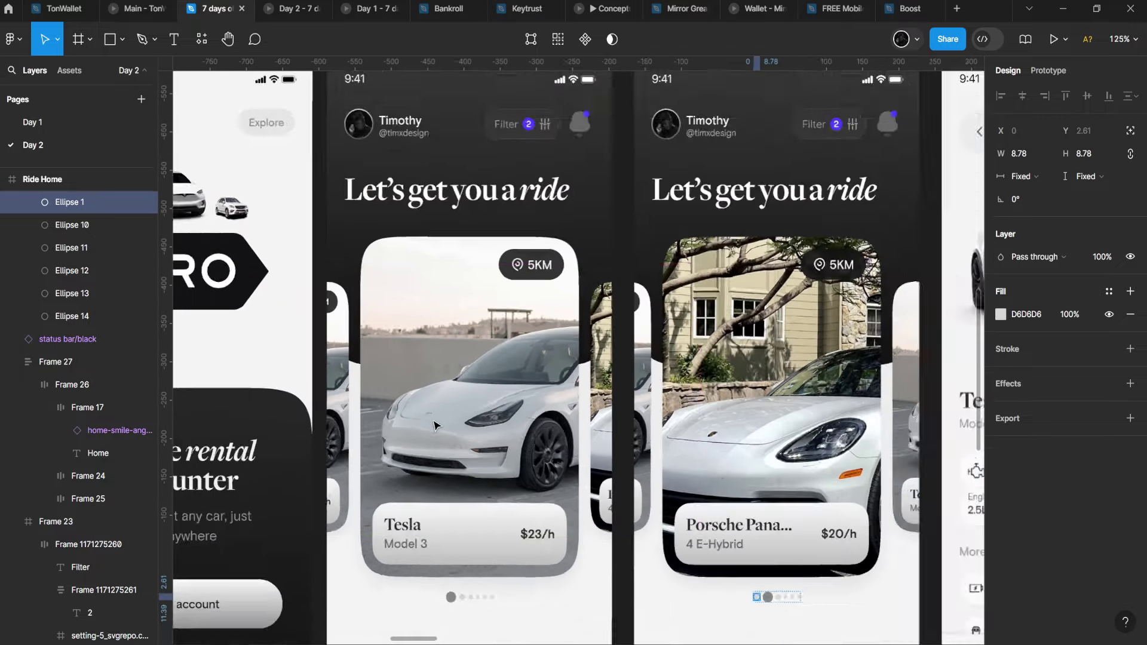
pyautogui.scroll(-3, 435, 425)
pyautogui.scroll(2, 453, 392)
pyautogui.moveTo(488, 349); pyautogui.dragTo(439, 459)
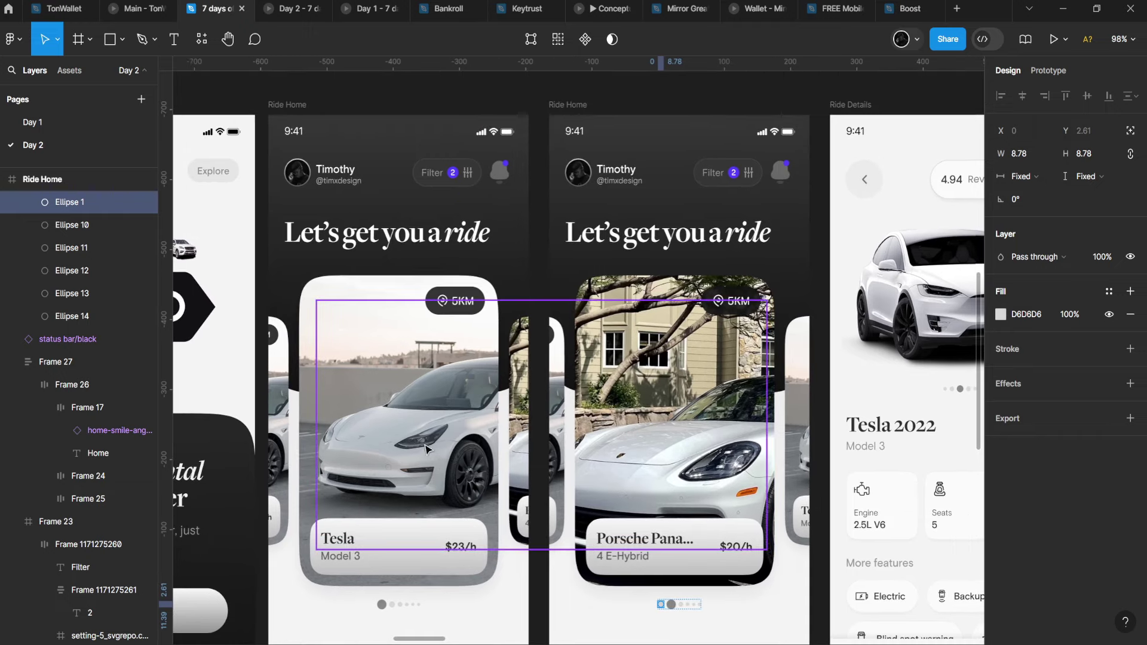
pyautogui.scroll(-1, 426, 448)
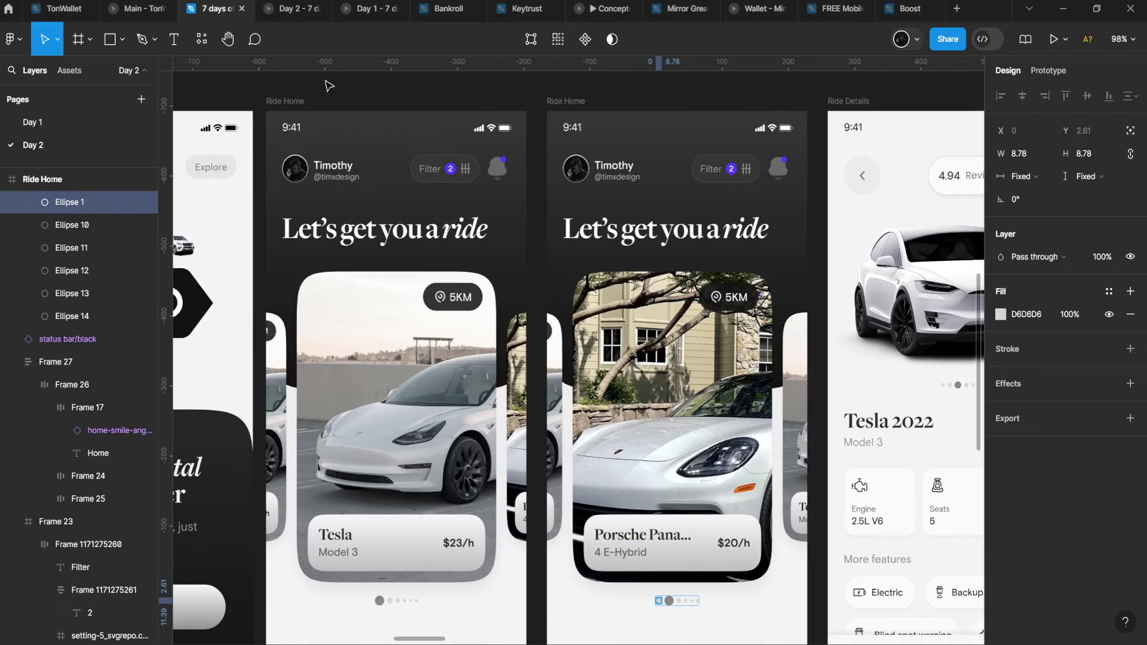
# Show the design properties of the notification bell and of the Filter button frame on the first Ride Home screen.
pyautogui.scroll(5, 442, 160)
pyautogui.click(579, 187)
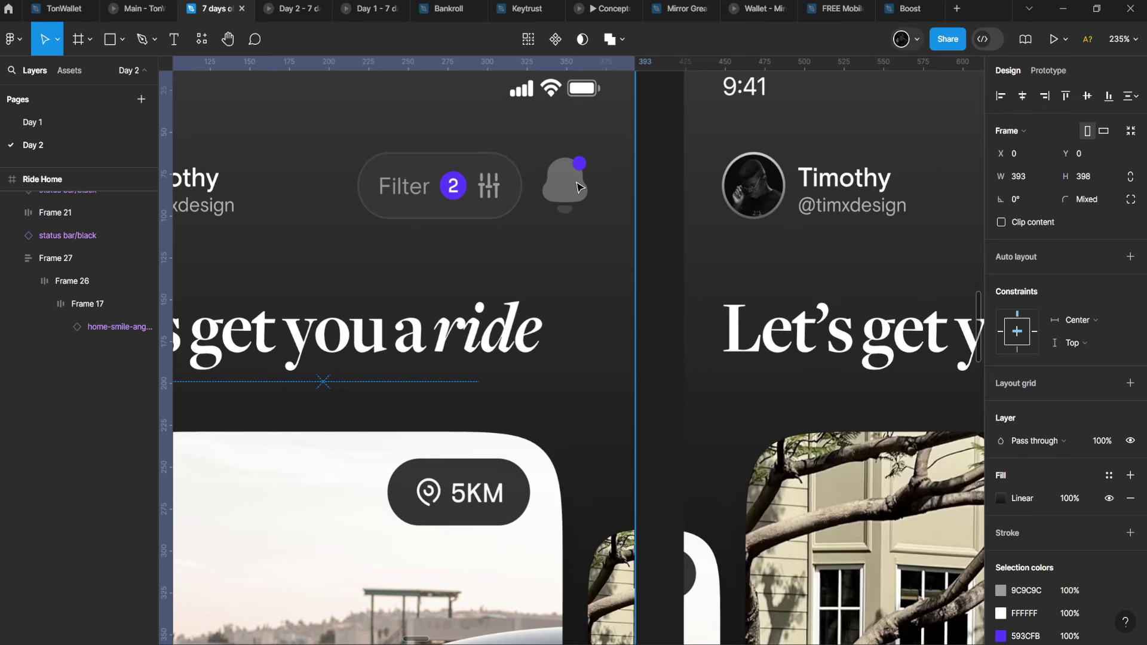
pyautogui.doubleClick(578, 187)
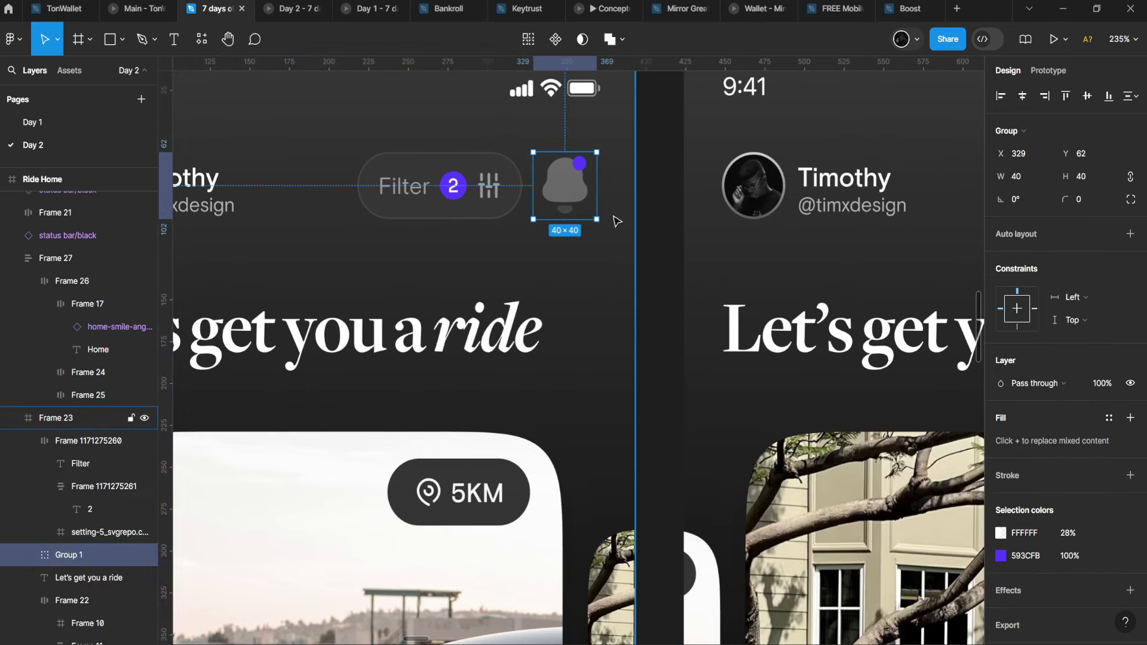
pyautogui.hotkey('ctrl', 'alt', 'k')
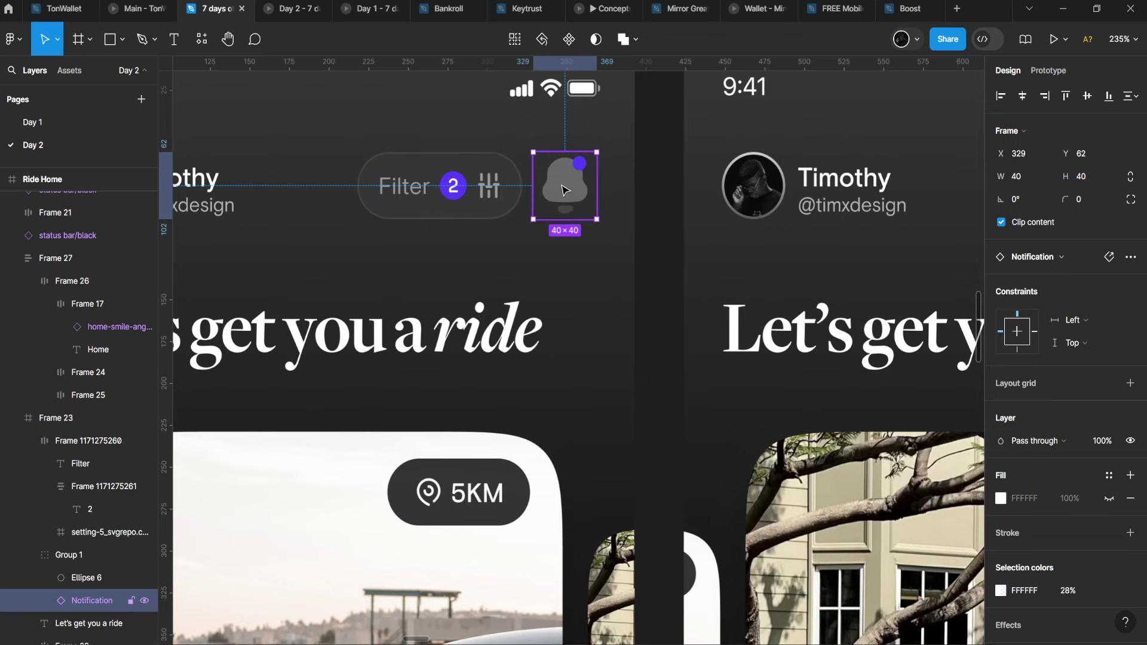
pyautogui.hscroll(-2, 567, 190)
pyautogui.scroll(3, 548, 189)
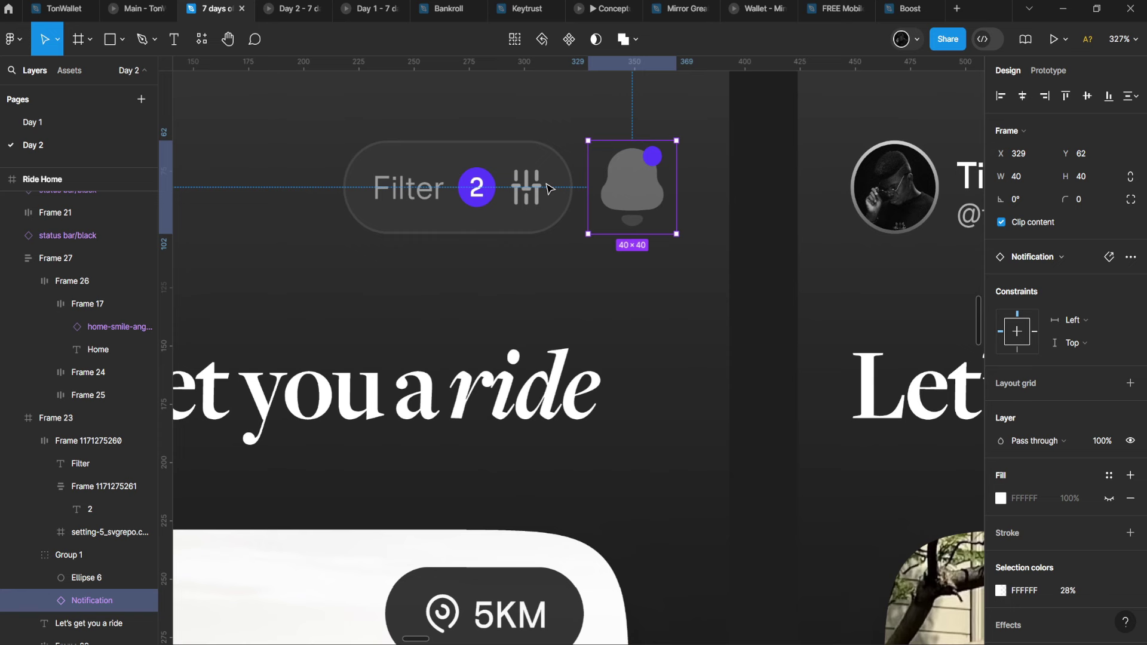
pyautogui.keyDown('ctrl'); pyautogui.click(527, 190); pyautogui.keyUp('ctrl')
pyautogui.press('Escape')
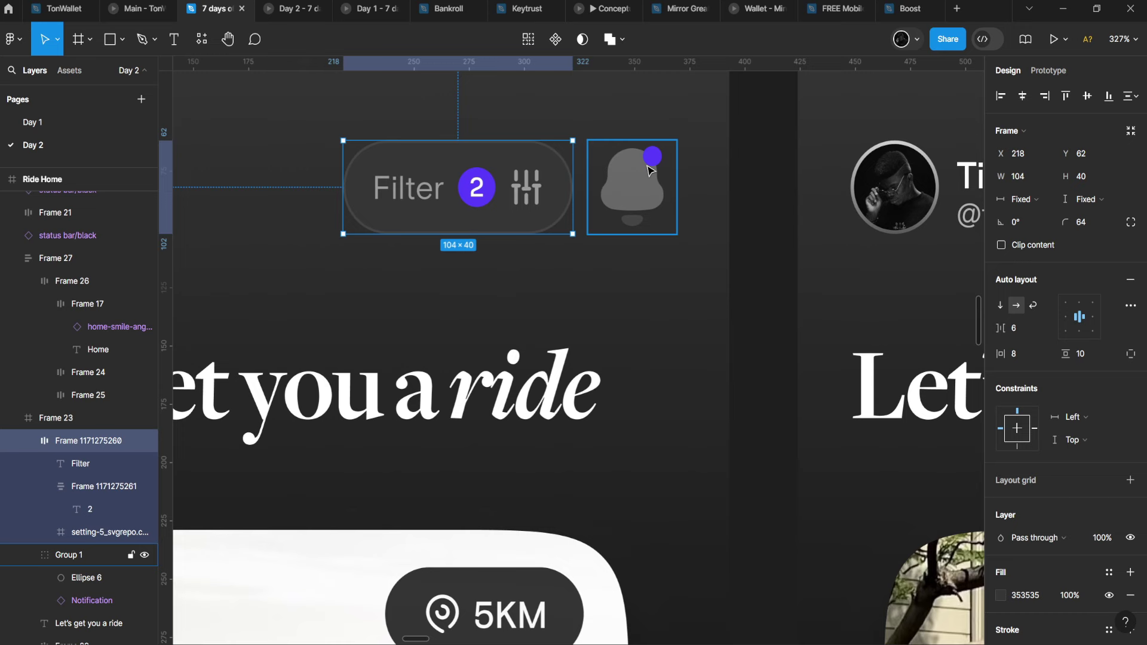
# Examine the dimensions and selection colors of the notification bell group in the first Ride Home header.
pyautogui.click(649, 177)
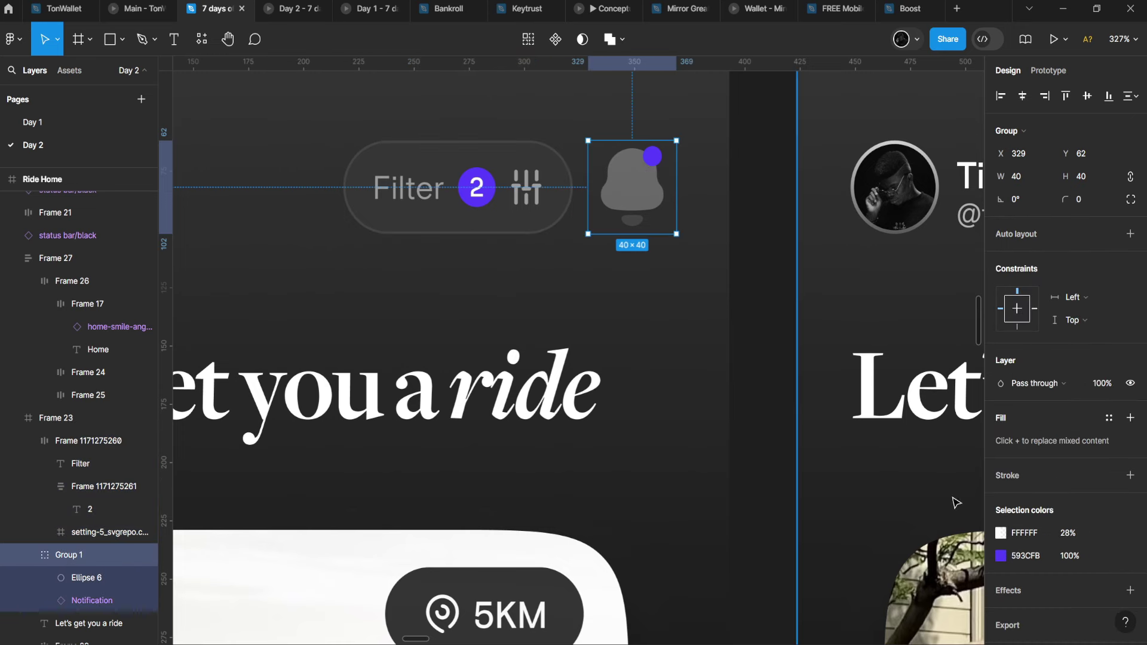
pyautogui.scroll(-1, 275, 335)
pyautogui.hscroll(-3, 256, 357)
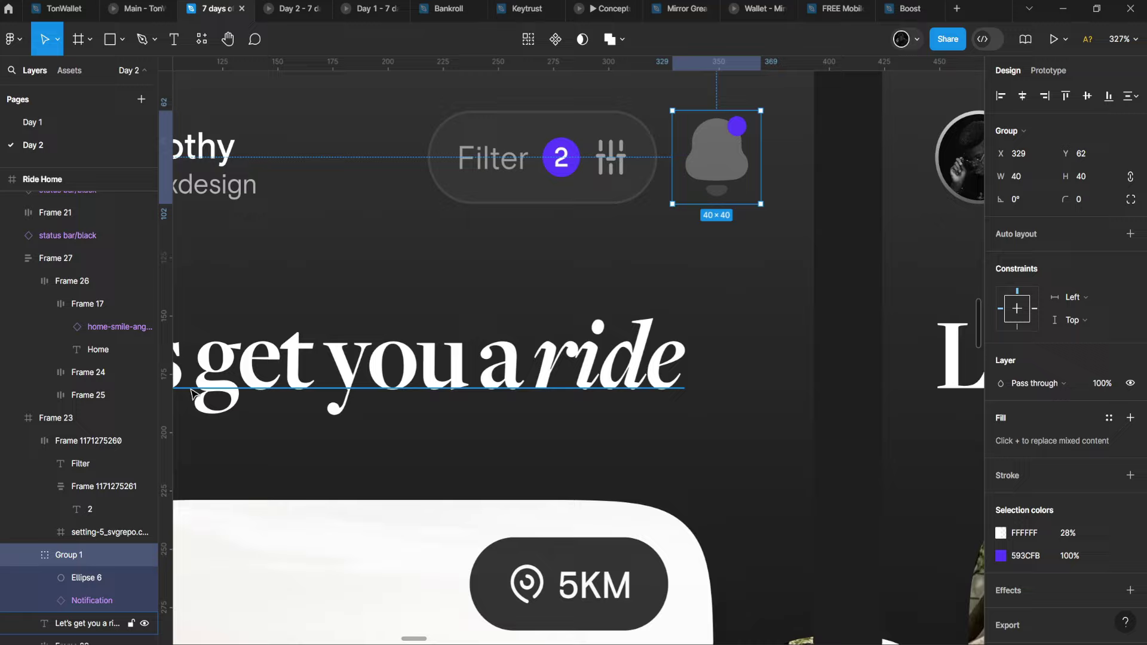
# Change the fill of the "Let's get you a ride" heading on the first Ride Home screen to off-white F7F7F7.
pyautogui.hscroll(-4, 192, 395)
pyautogui.scroll(-3, 638, 349)
pyautogui.click(639, 349)
pyautogui.hscroll(2, 638, 348)
pyautogui.scroll(1, 951, 445)
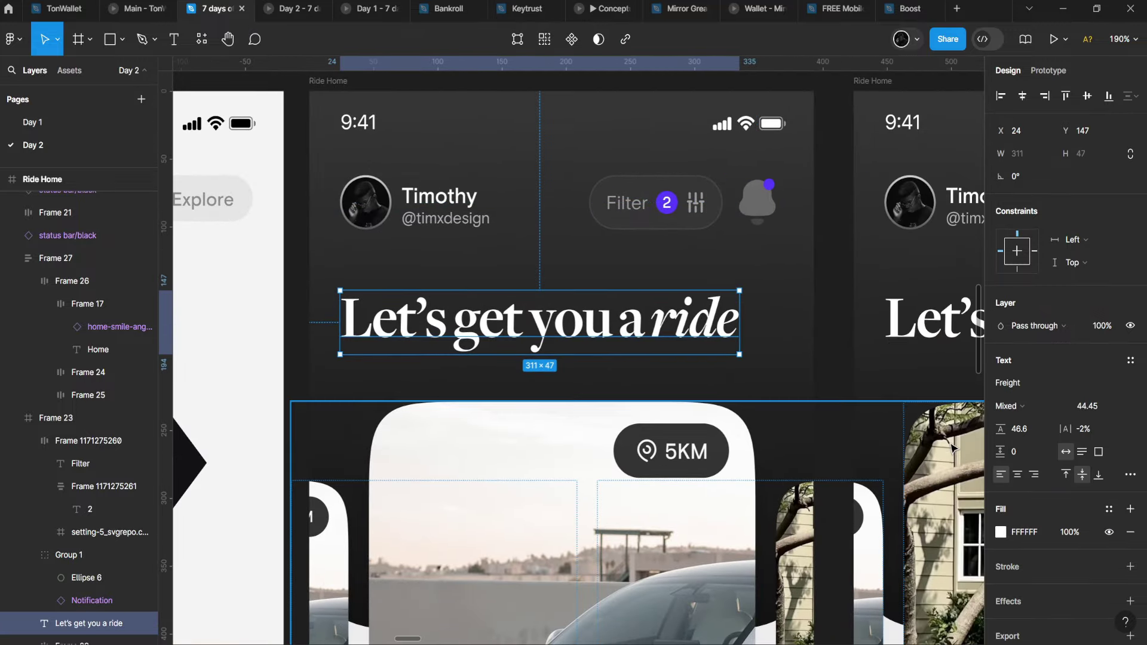
pyautogui.click(1000, 533)
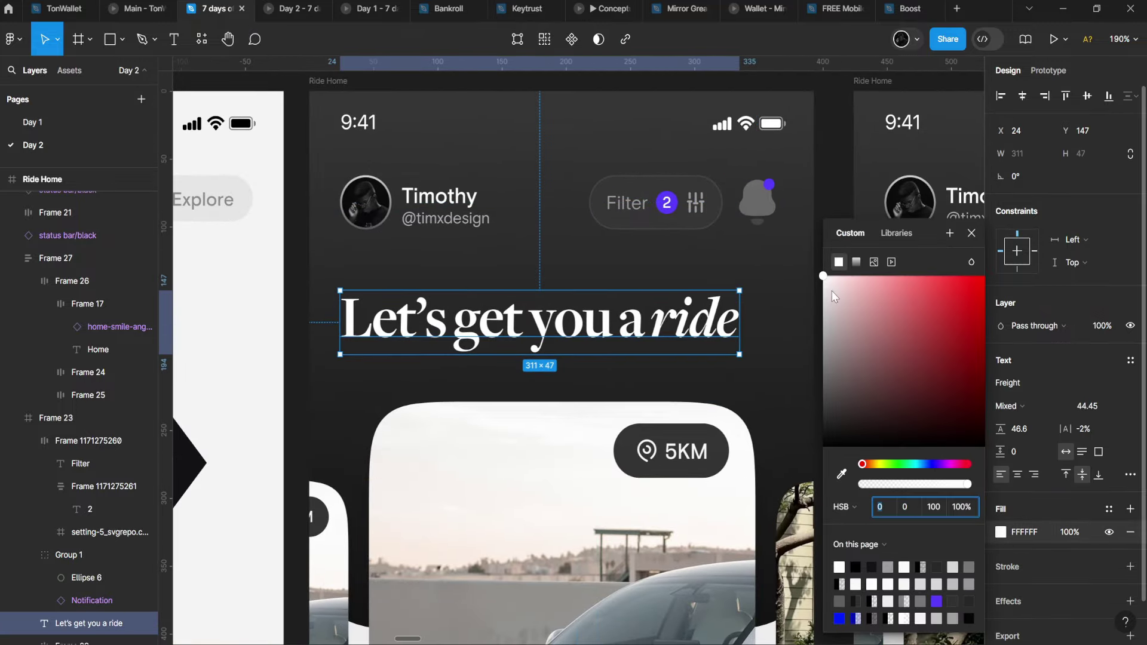
pyautogui.moveTo(832, 292); pyautogui.dragTo(805, 286)
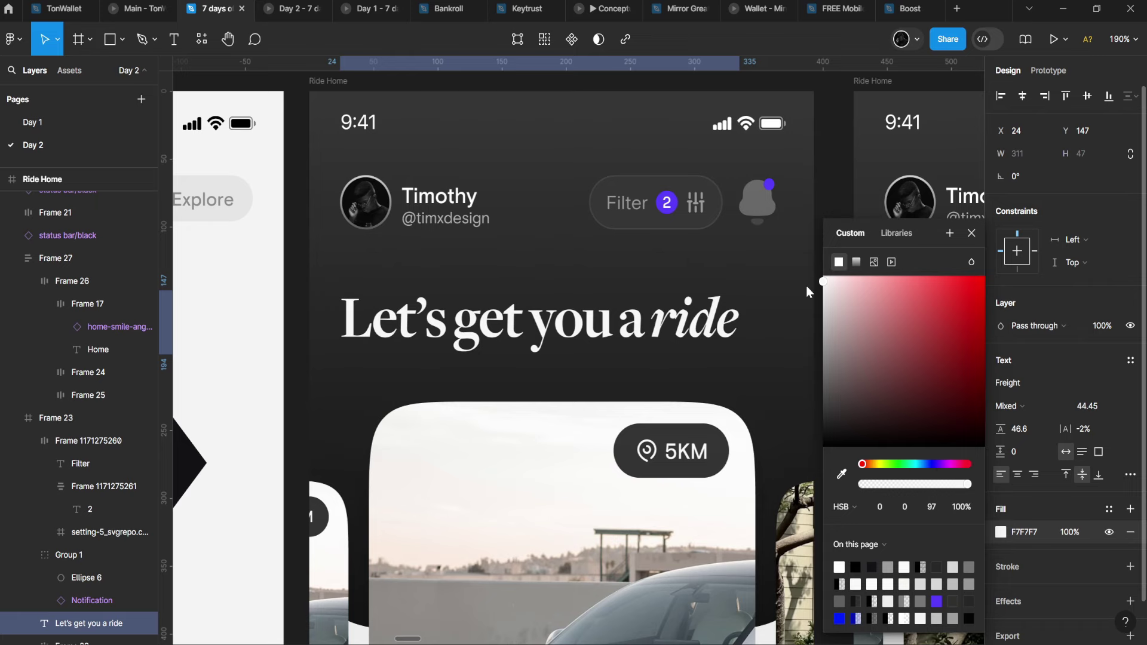
pyautogui.scroll(-5, 468, 281)
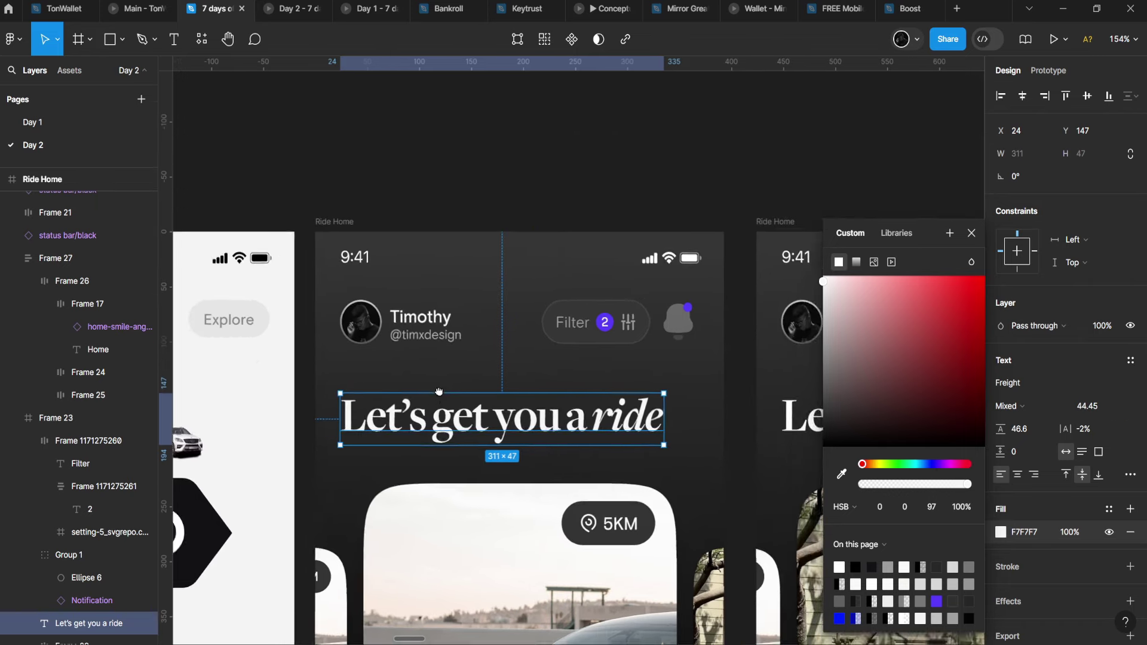
pyautogui.scroll(5, 430, 406)
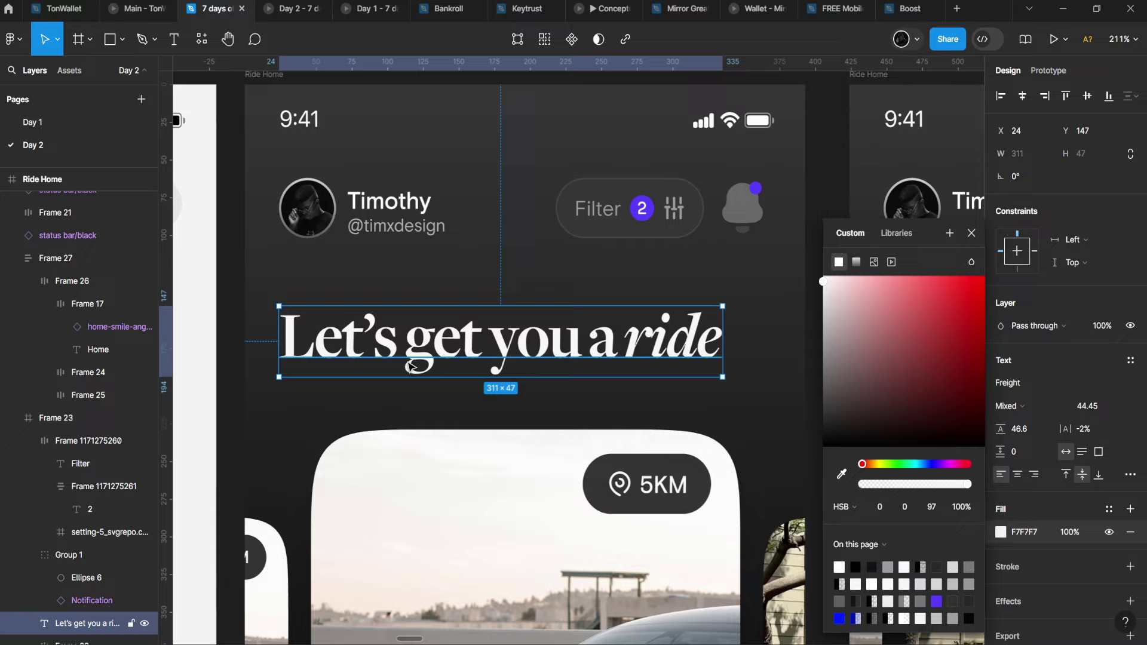
pyautogui.scroll(-3, 411, 366)
pyautogui.scroll(6, 478, 299)
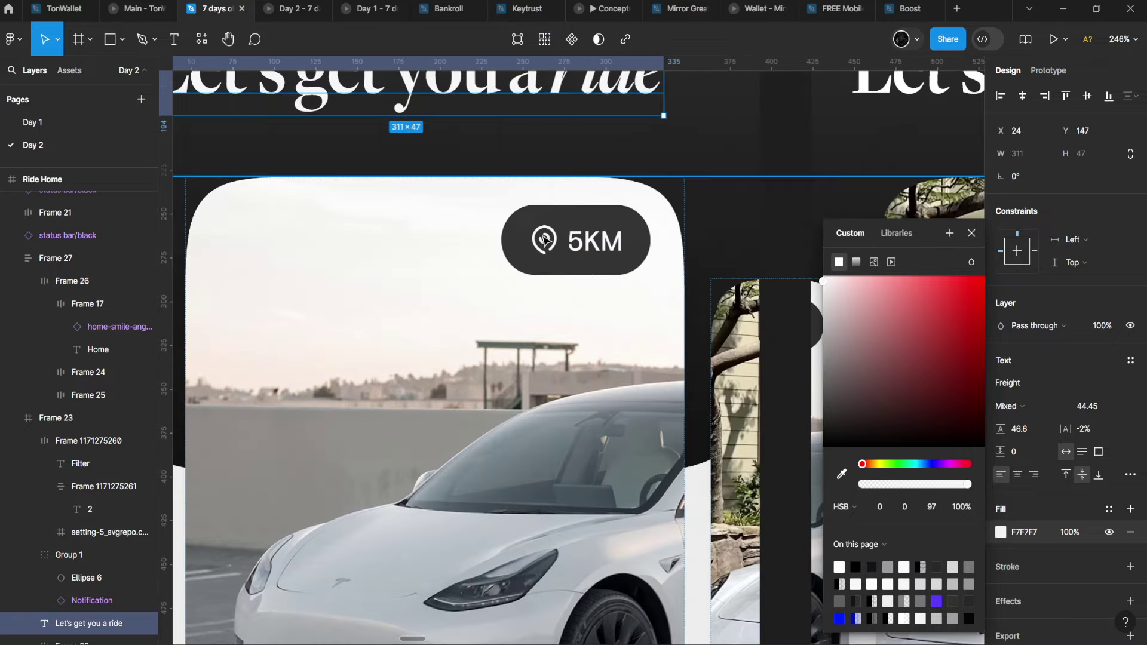
# Go to the main component of the Tesla card on the first Ride Home screen.
pyautogui.click(543, 239)
pyautogui.doubleClick(543, 239)
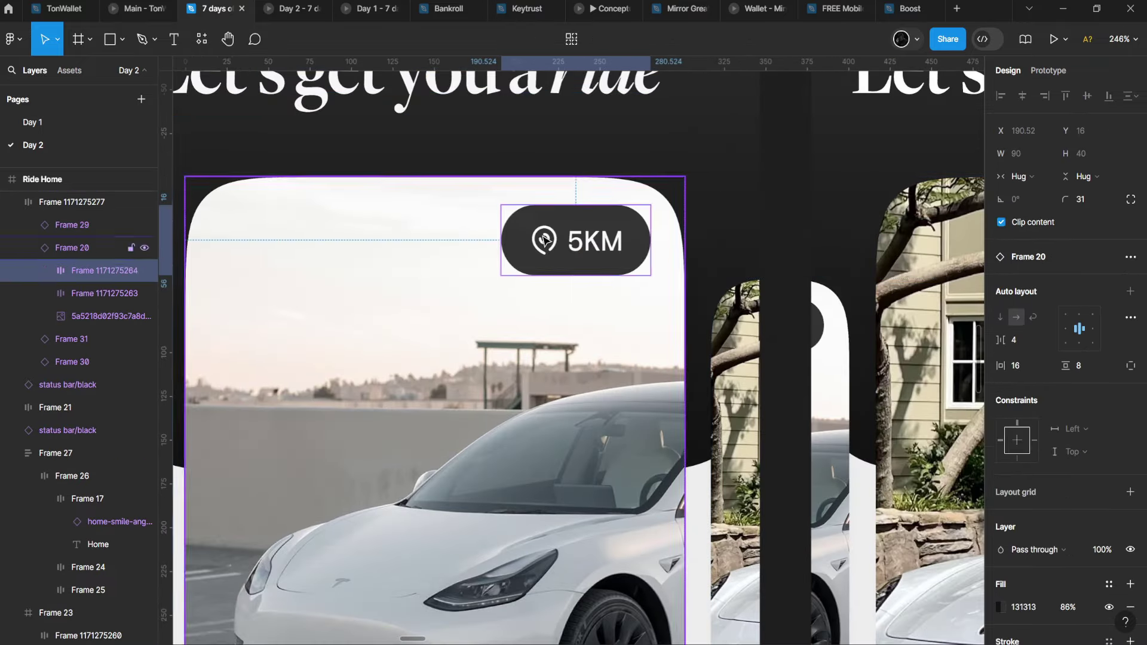
pyautogui.scroll(-3, 543, 239)
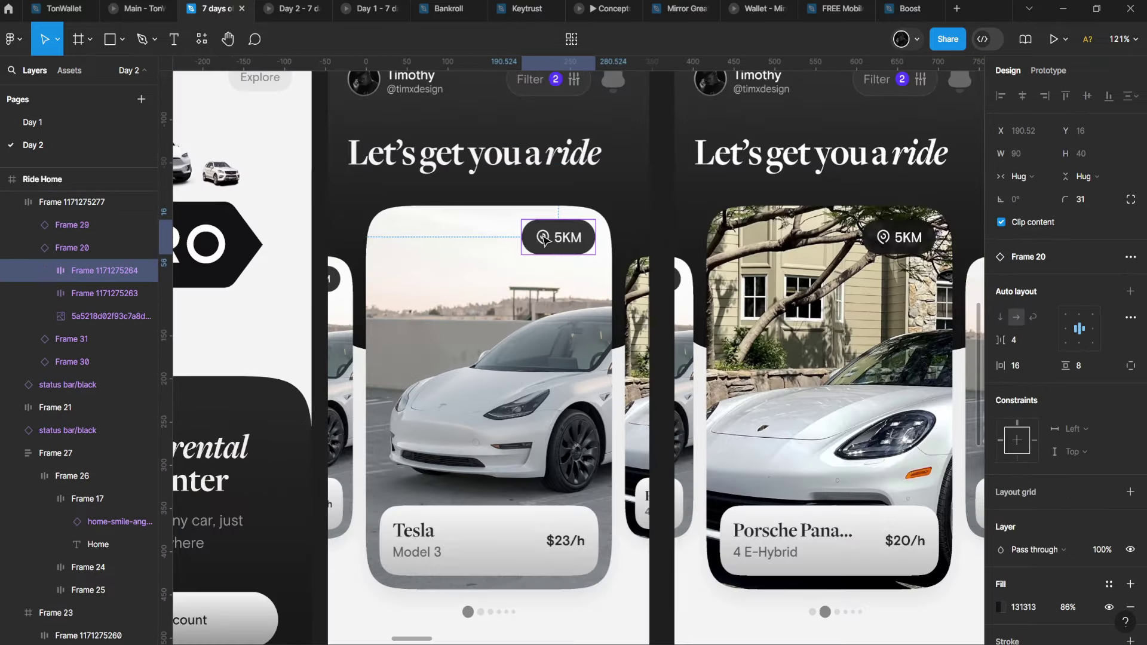
pyautogui.rightClick(524, 282)
pyautogui.moveTo(649, 457)
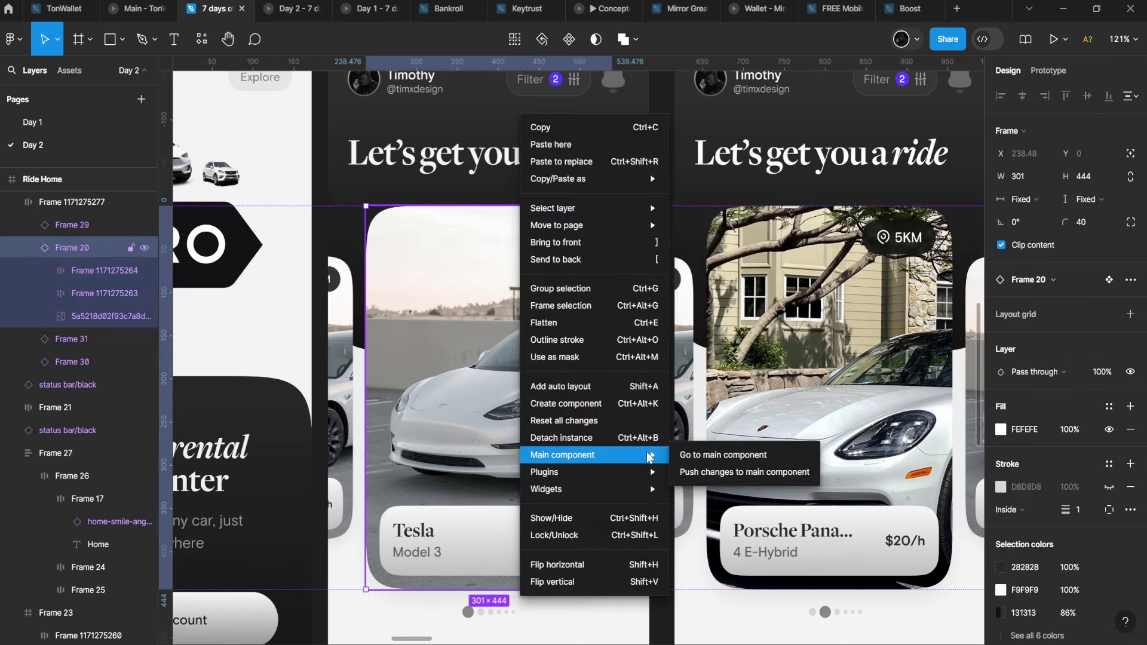
pyautogui.click(698, 461)
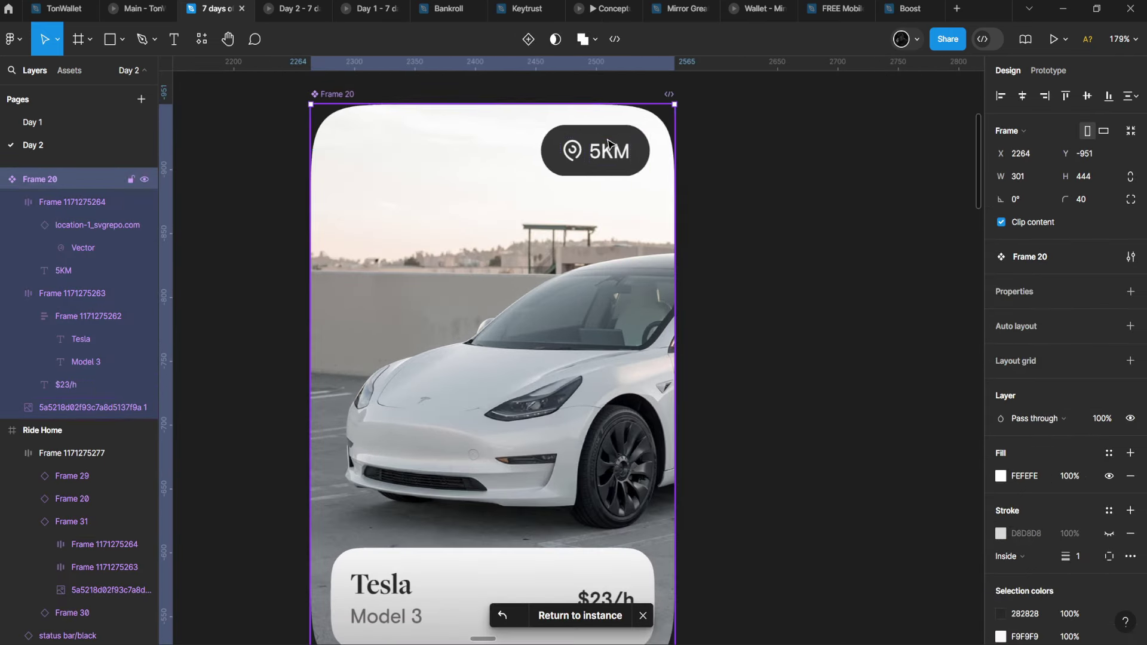
# Show the auto layout, fill and background blur properties of the 5KM badge in the Tesla card component.
pyautogui.click(608, 143)
pyautogui.scroll(-1, 1095, 523)
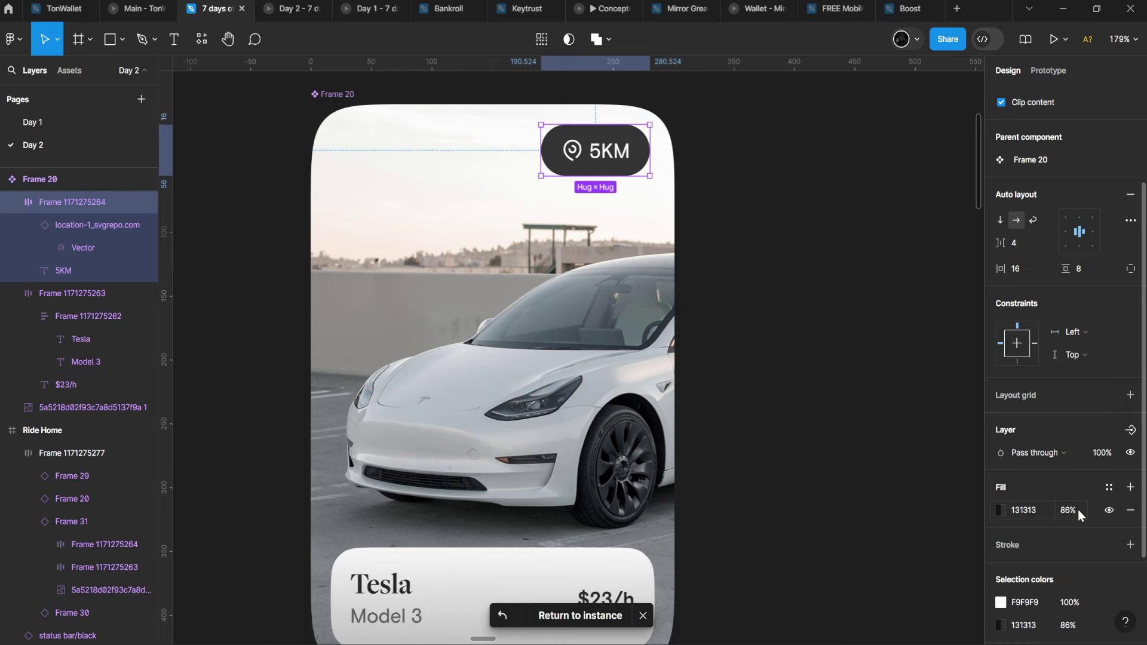
pyautogui.scroll(-2, 1078, 510)
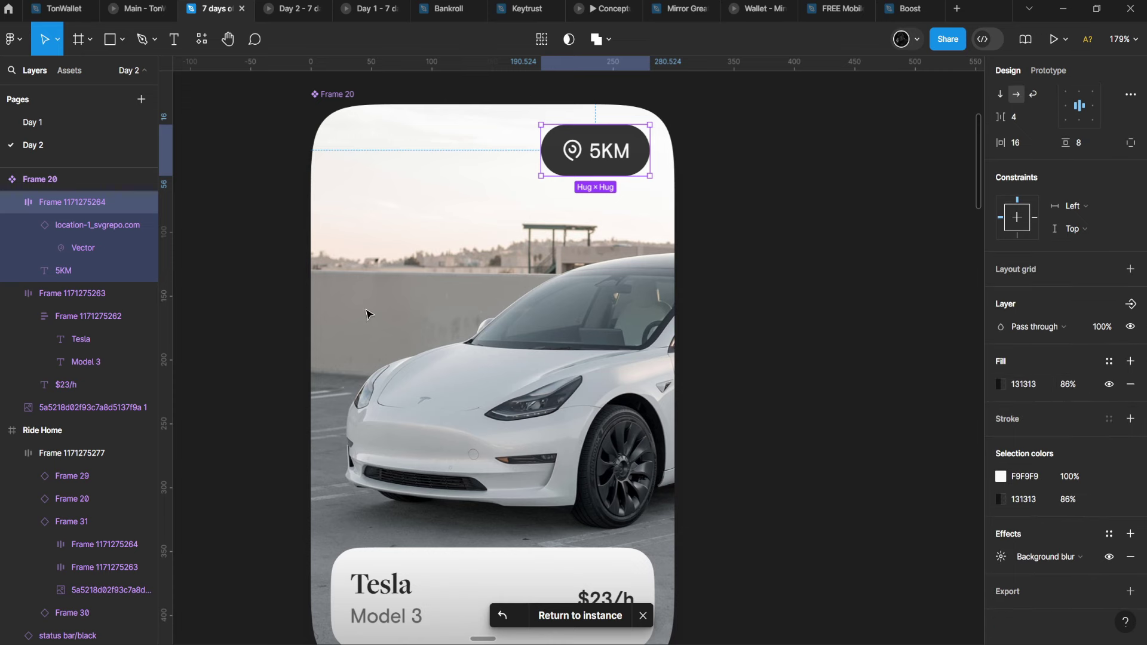
# Examine the blurred background of the 5KM badge up close on the Porsche card of the second Ride Home screen.
pyautogui.scroll(-6, 512, 273)
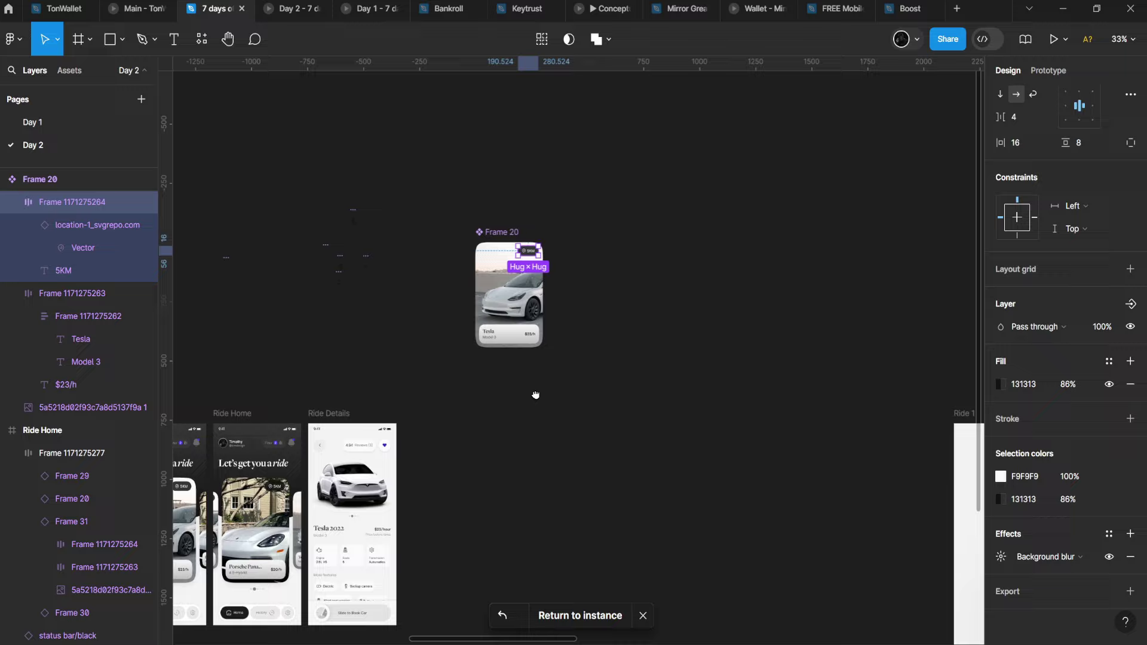
pyautogui.moveTo(535, 395); pyautogui.dragTo(926, 270)
pyautogui.scroll(8, 655, 368)
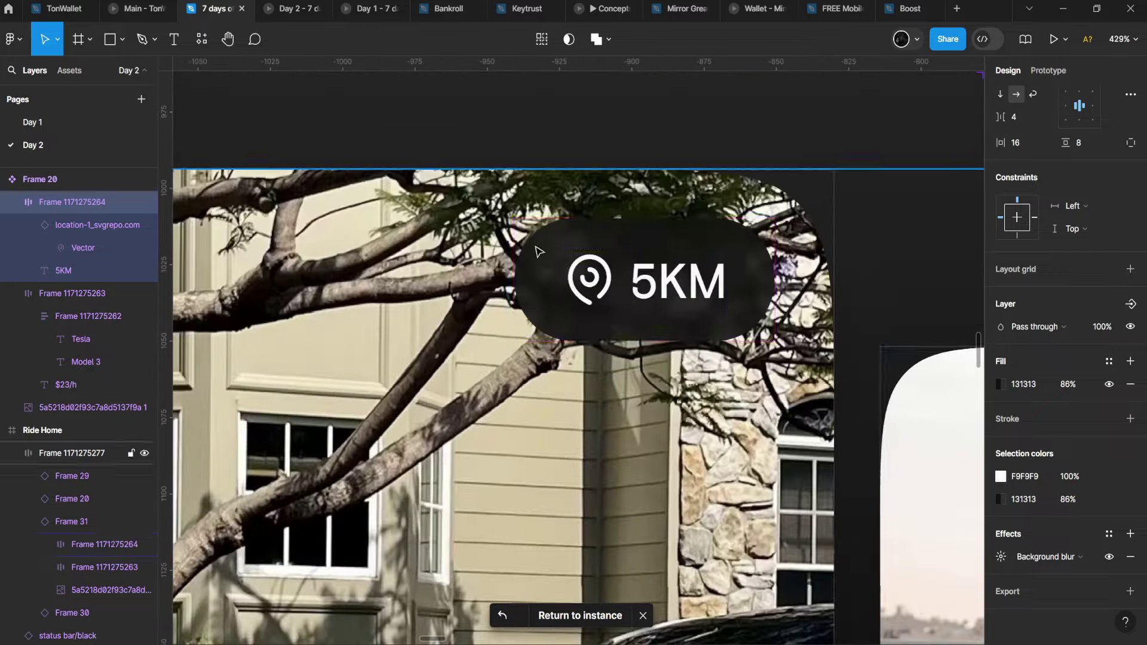
pyautogui.scroll(2, 618, 224)
pyautogui.scroll(-6, 681, 241)
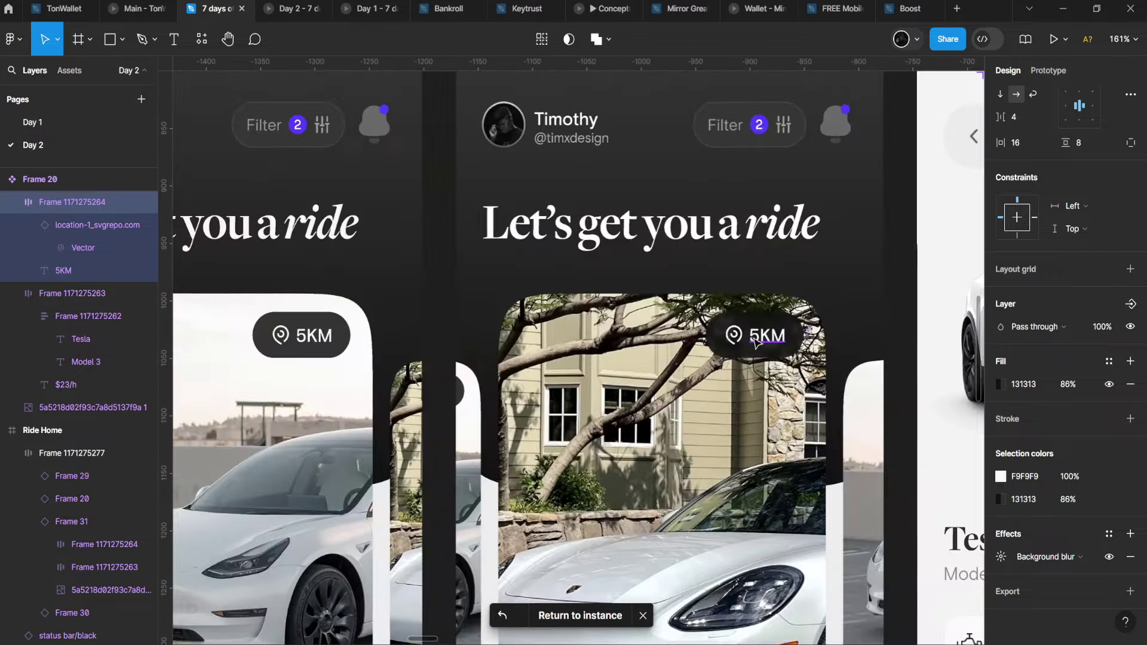
pyautogui.scroll(2, 636, 343)
pyautogui.scroll(2, 636, 344)
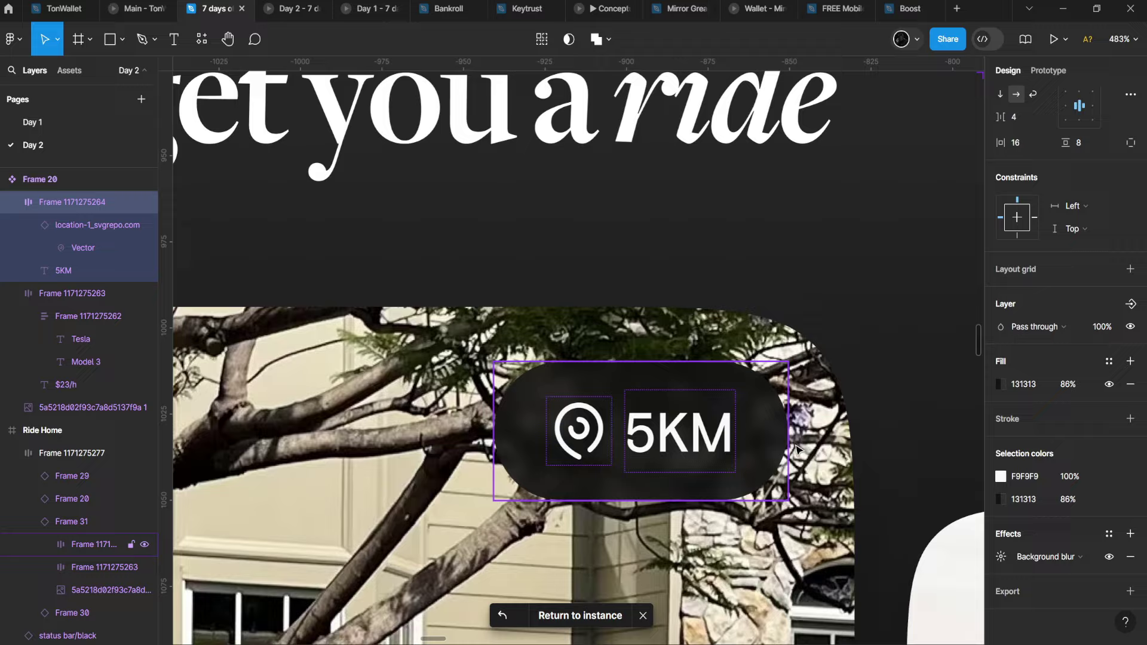
pyautogui.scroll(-8, 636, 382)
pyautogui.scroll(-2, 590, 459)
# Go back to the Tesla card component and inspect the frame holding the car name and model text.
pyautogui.moveTo(613, 355); pyautogui.dragTo(574, 597)
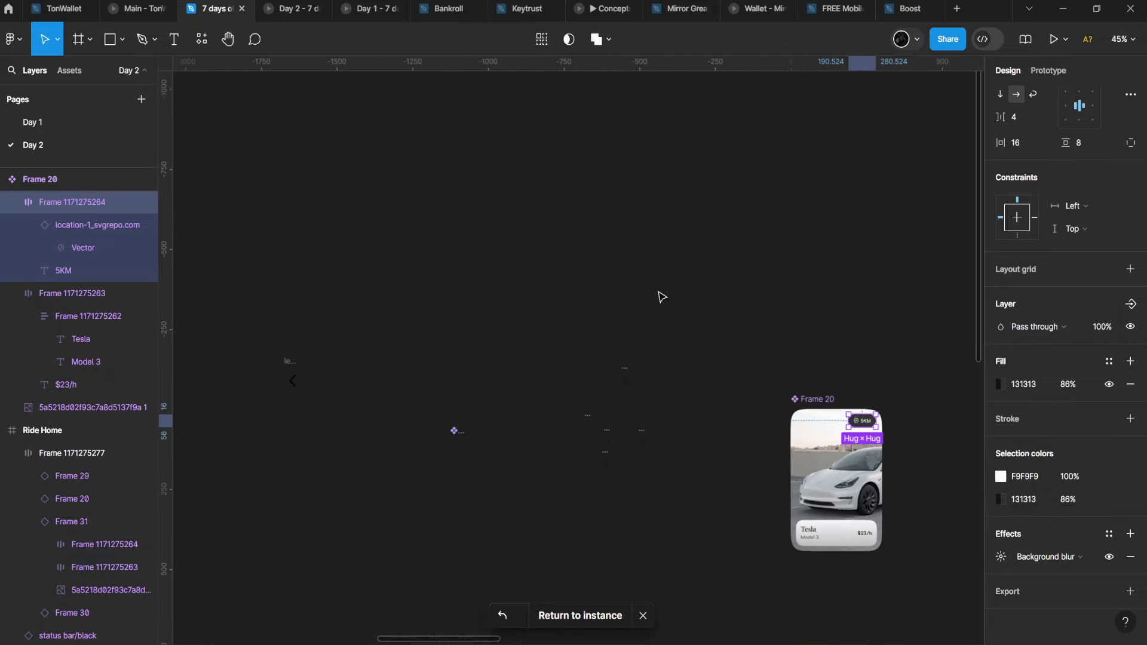
pyautogui.scroll(1, 658, 297)
pyautogui.moveTo(677, 418); pyautogui.dragTo(338, 220)
pyautogui.scroll(4, 338, 220)
pyautogui.scroll(4, 334, 183)
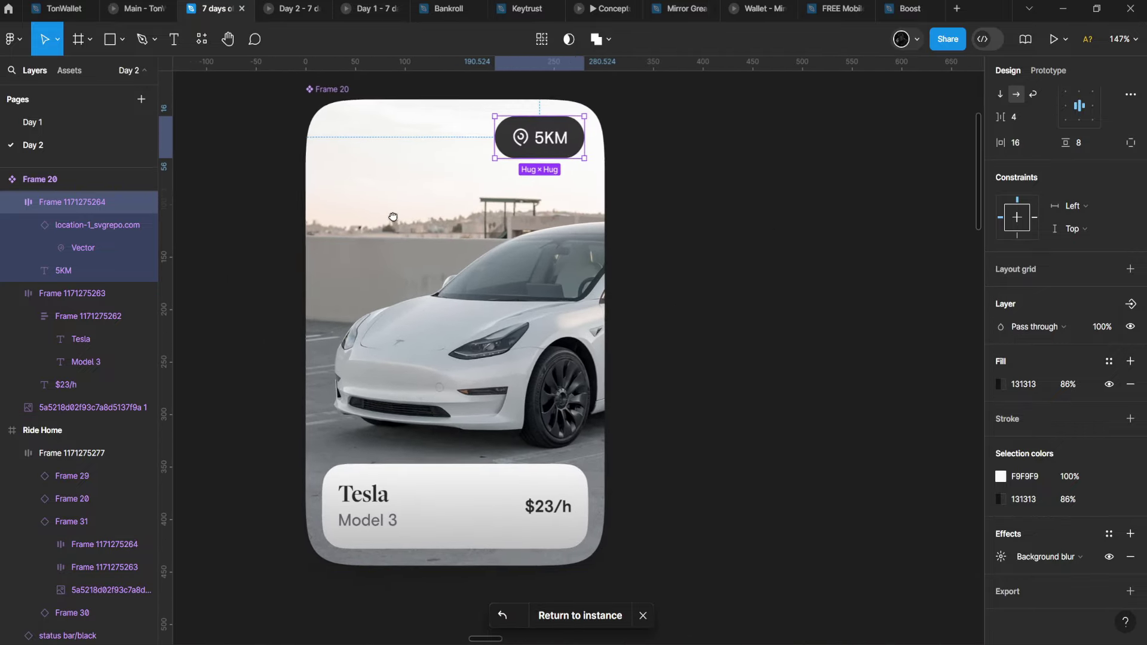
pyautogui.scroll(-2, 466, 255)
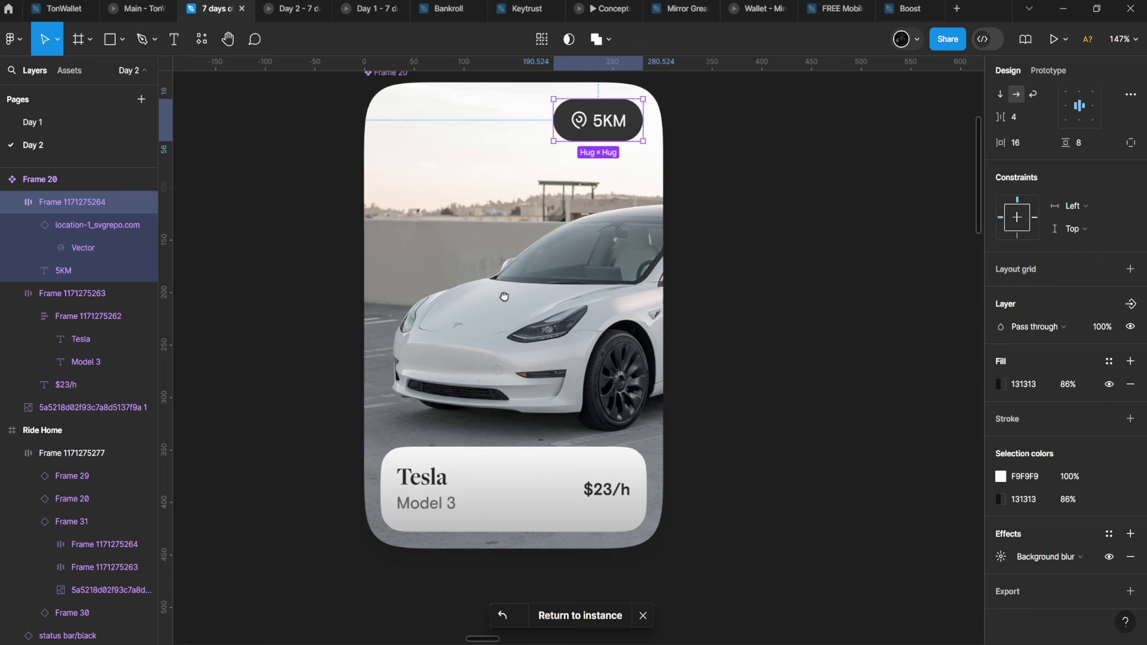
pyautogui.scroll(3, 554, 430)
pyautogui.click(565, 389)
pyautogui.doubleClick(538, 425)
pyautogui.scroll(-3, 507, 418)
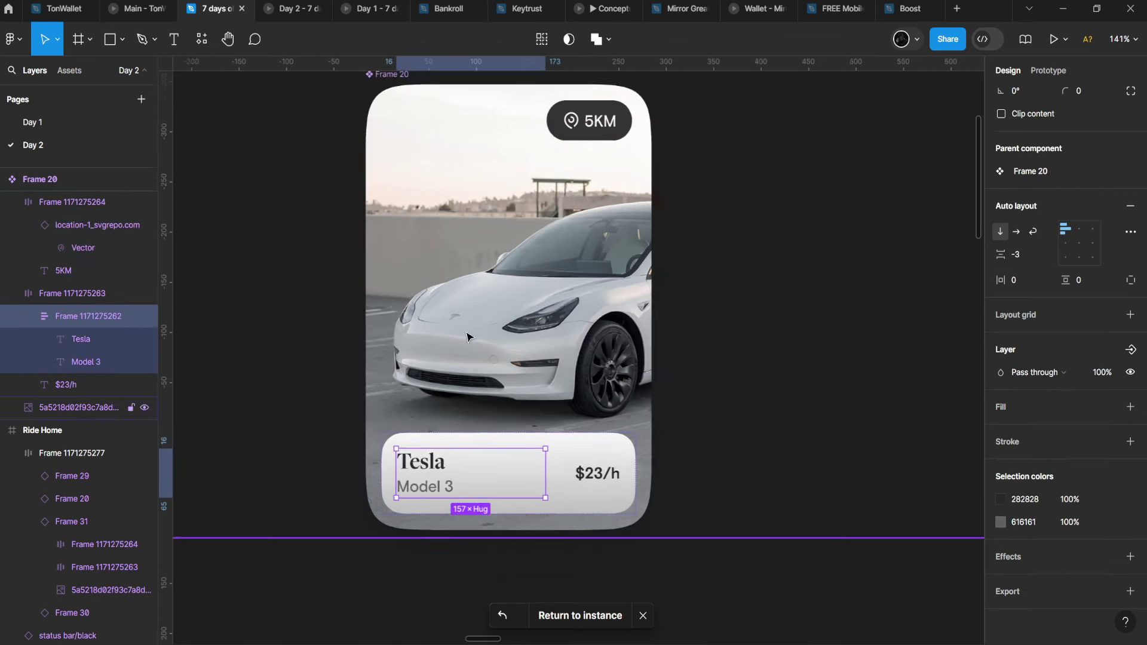
pyautogui.scroll(1, 459, 289)
pyautogui.scroll(-1, 461, 294)
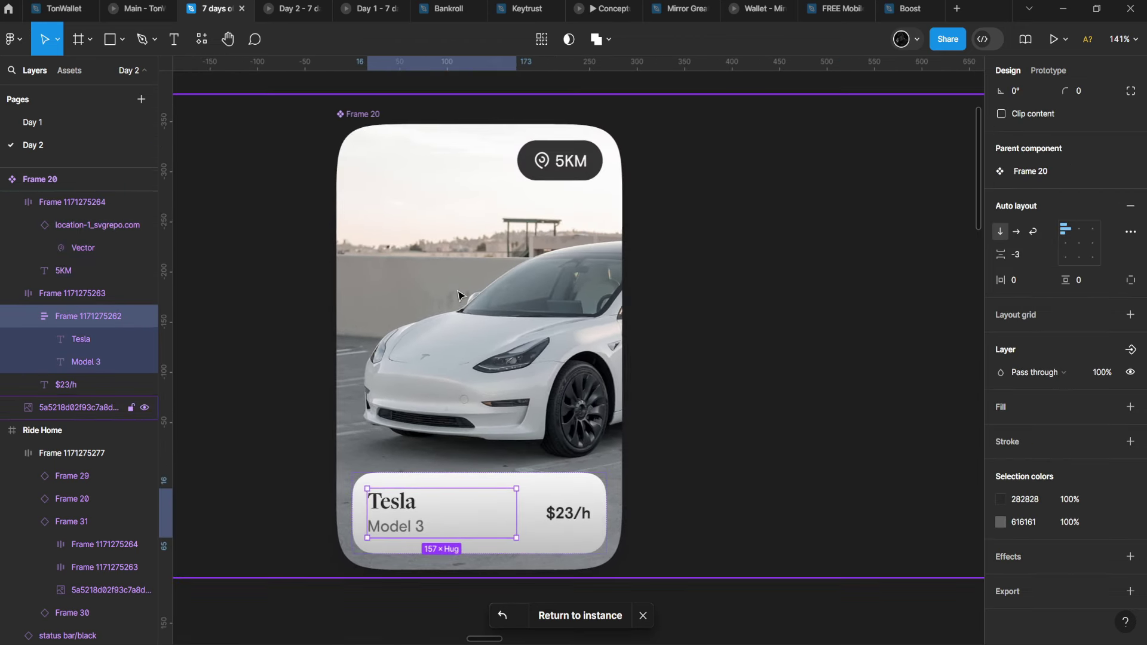
# Show the individual corner radius and corner smoothing settings of the Tesla card component.
pyautogui.click(369, 115)
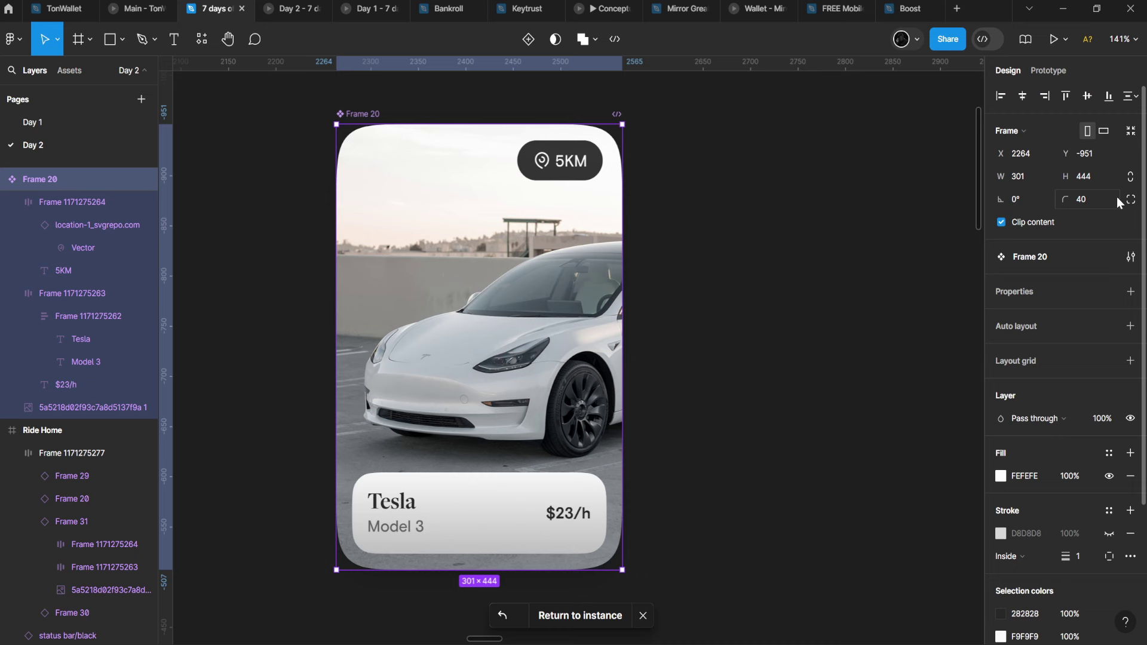
pyautogui.click(1130, 199)
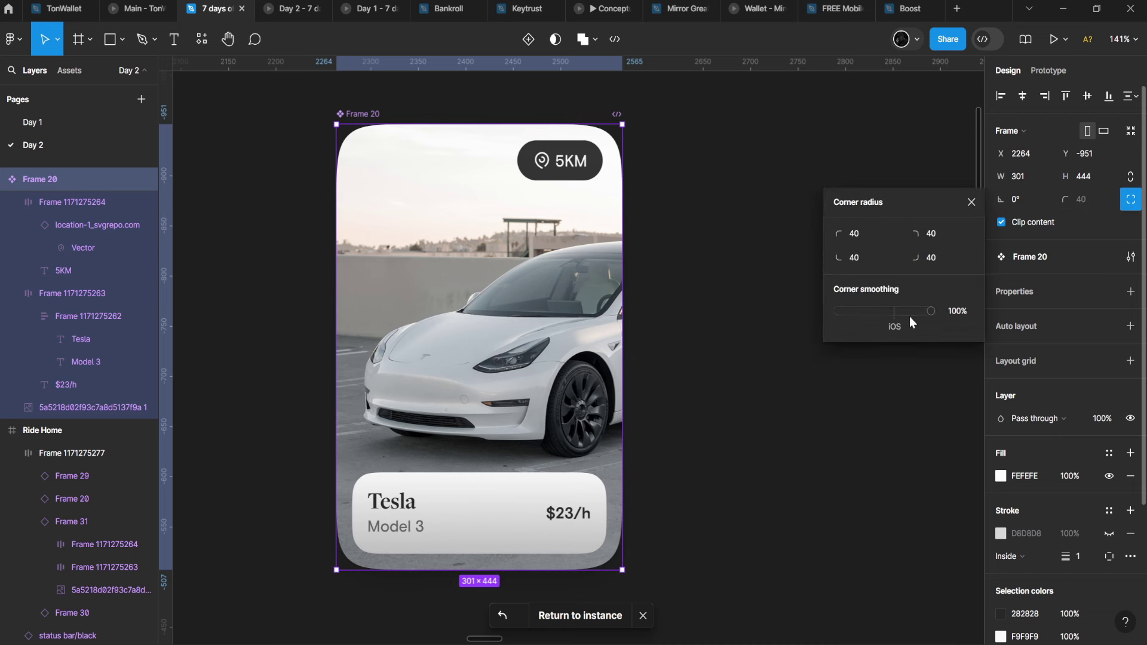
pyautogui.moveTo(900, 316); pyautogui.dragTo(750, 306)
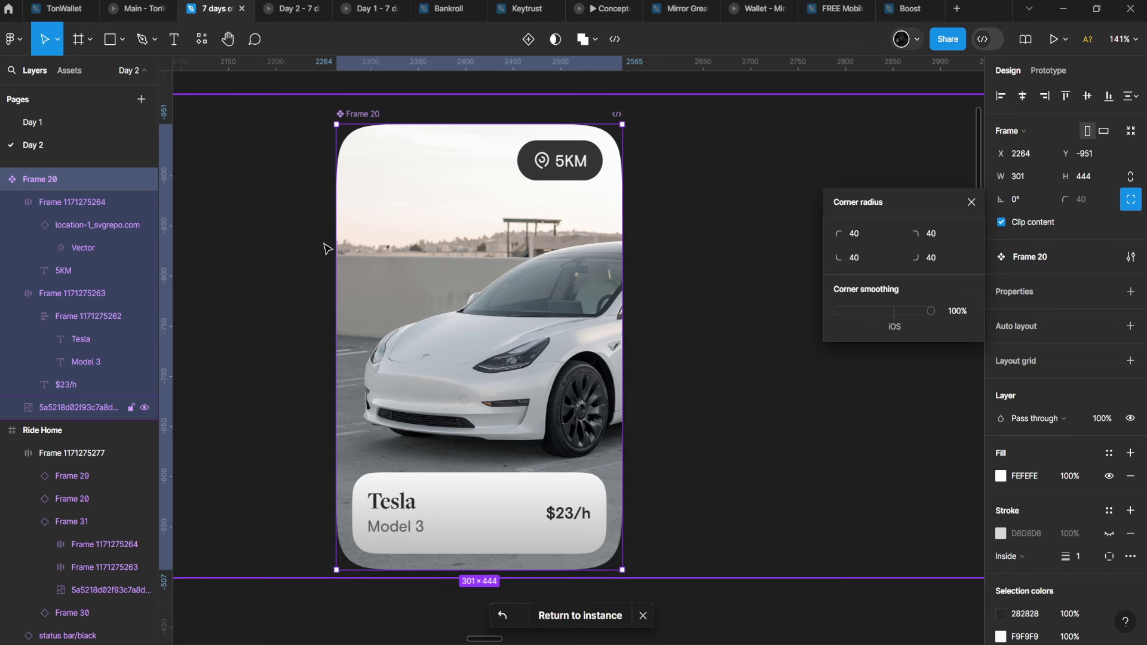
pyautogui.click(295, 223)
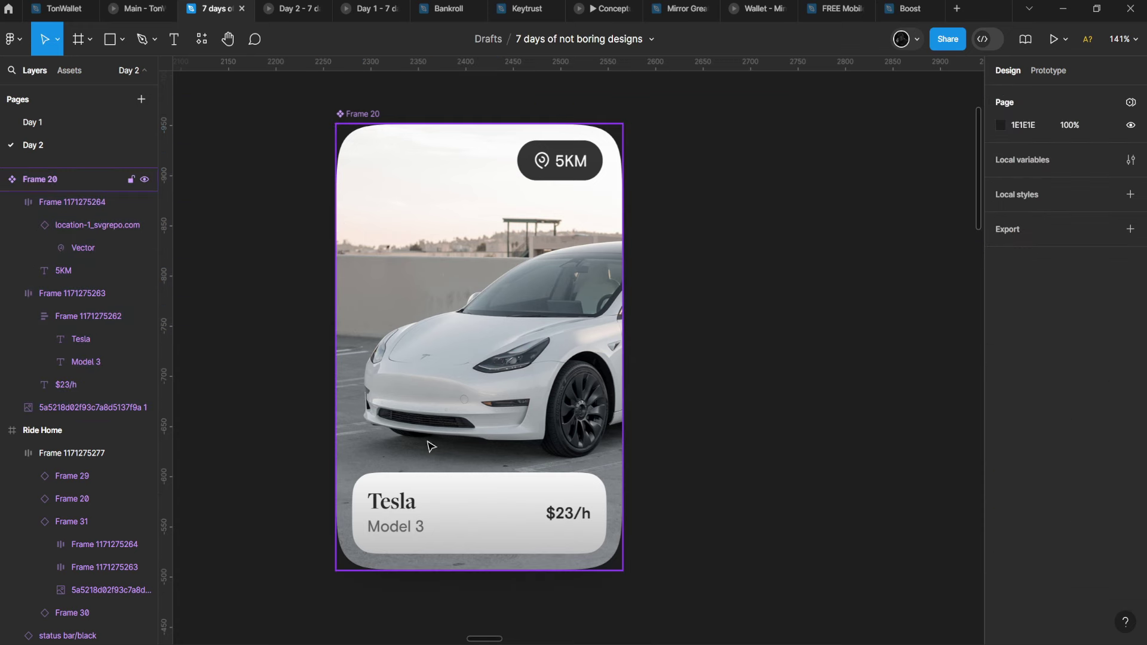
# Show the layout properties of the name and price panel inside the Tesla card component.
pyautogui.click(481, 512)
pyautogui.click(481, 512)
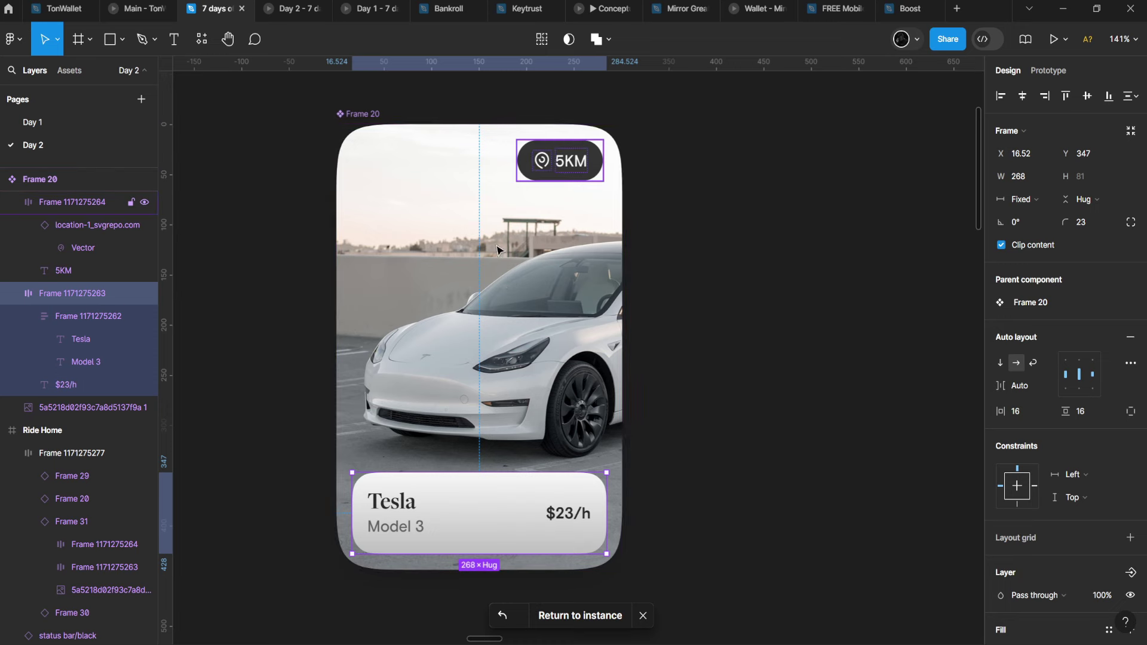
pyautogui.scroll(3, 538, 175)
# Select the location icon in the 5KM badge and launch the SVG Repo - Free Icons and Vectors plugin.
pyautogui.doubleClick(549, 158)
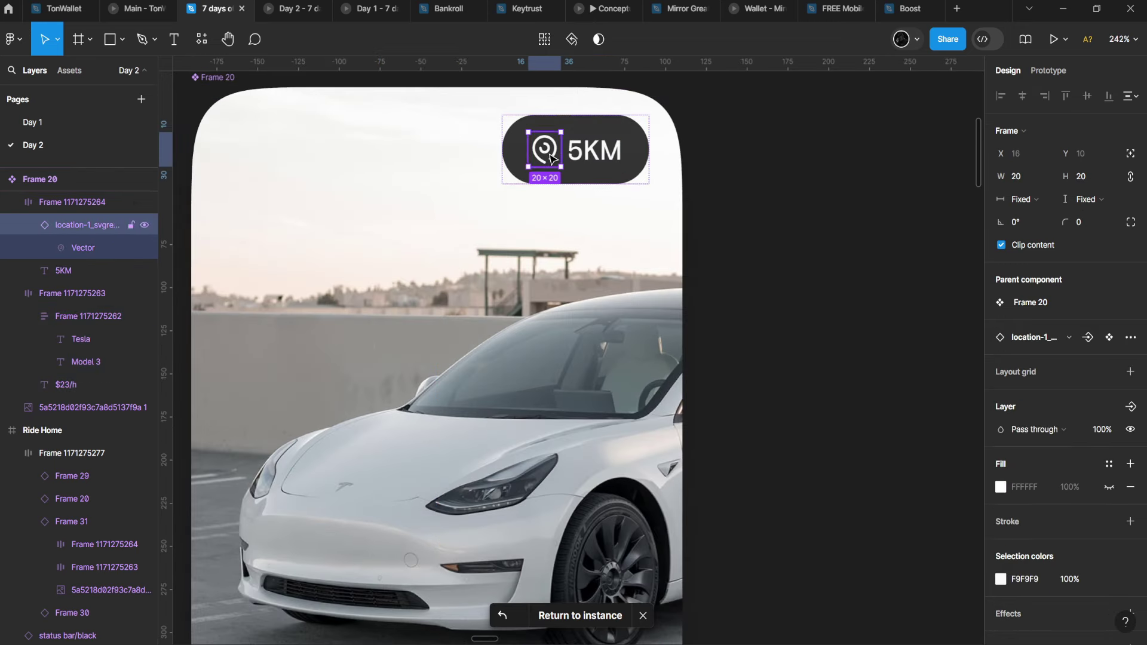
pyautogui.hotkey('ctrl', '/')
pyautogui.write('svg')
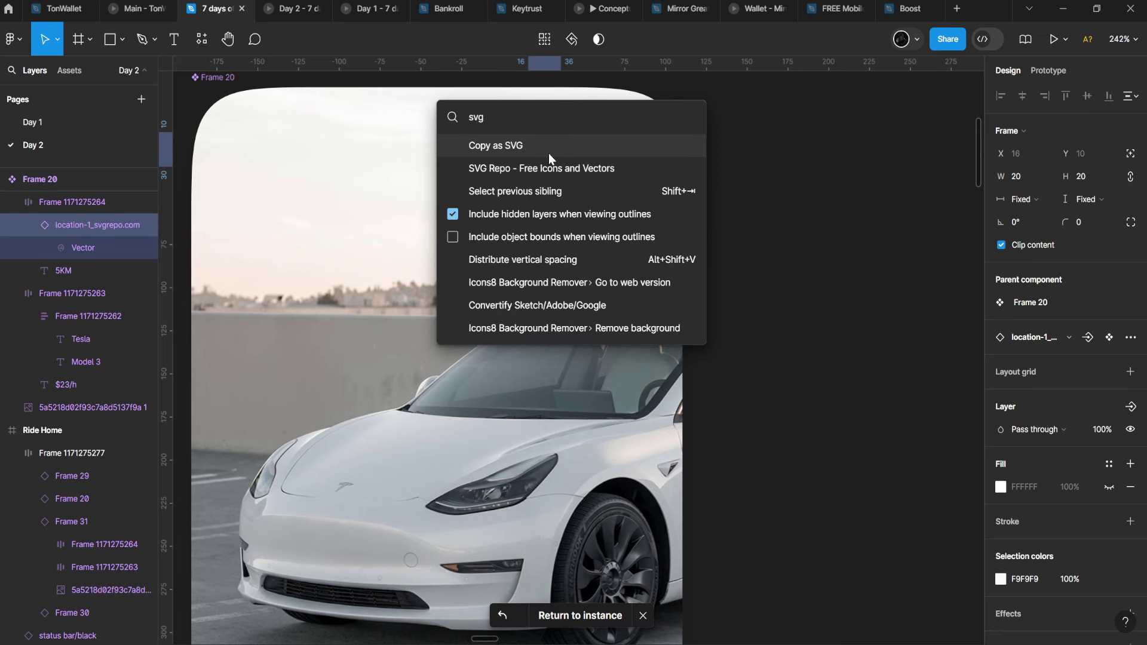
pyautogui.press('Return')
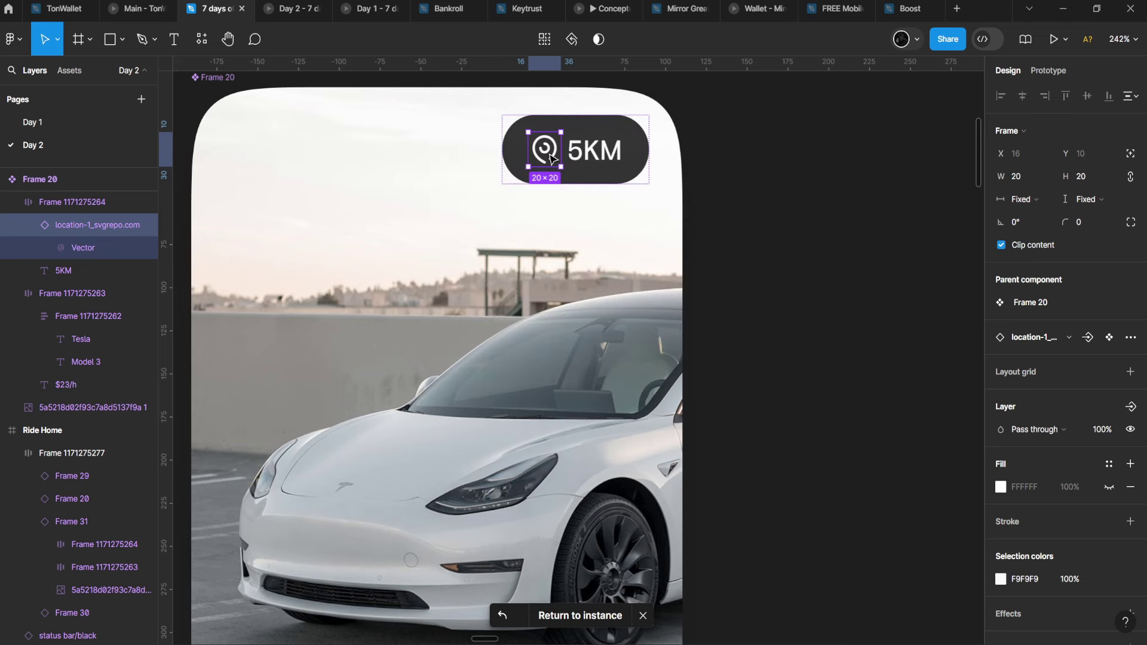
pyautogui.scroll(-4, 550, 158)
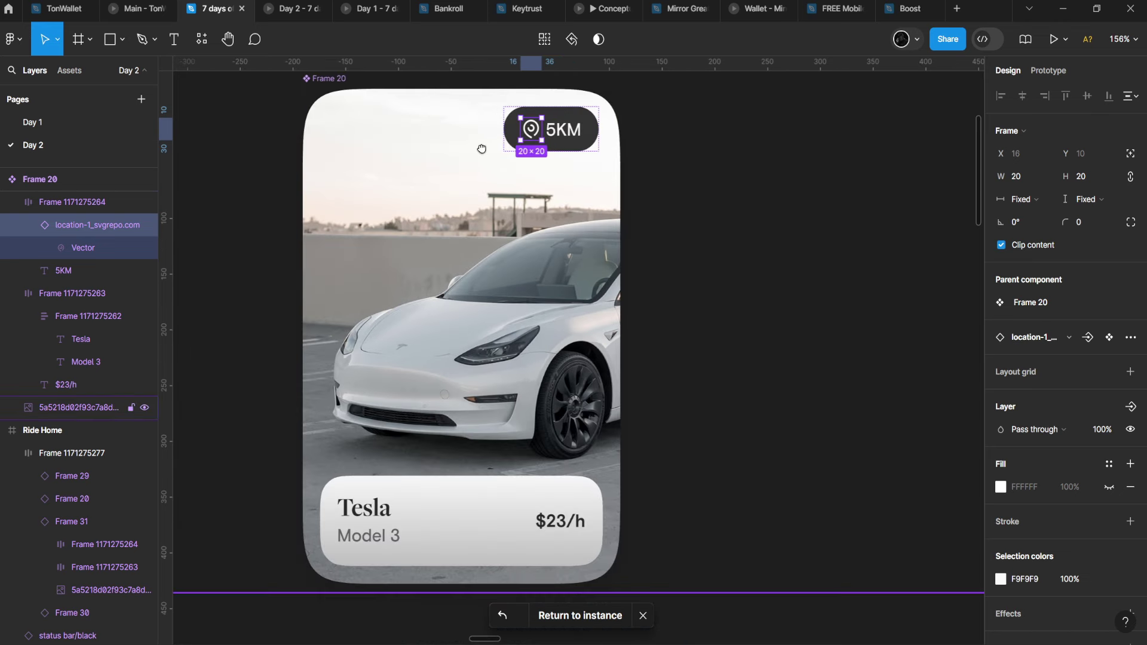
pyautogui.moveTo(481, 149); pyautogui.dragTo(463, 150)
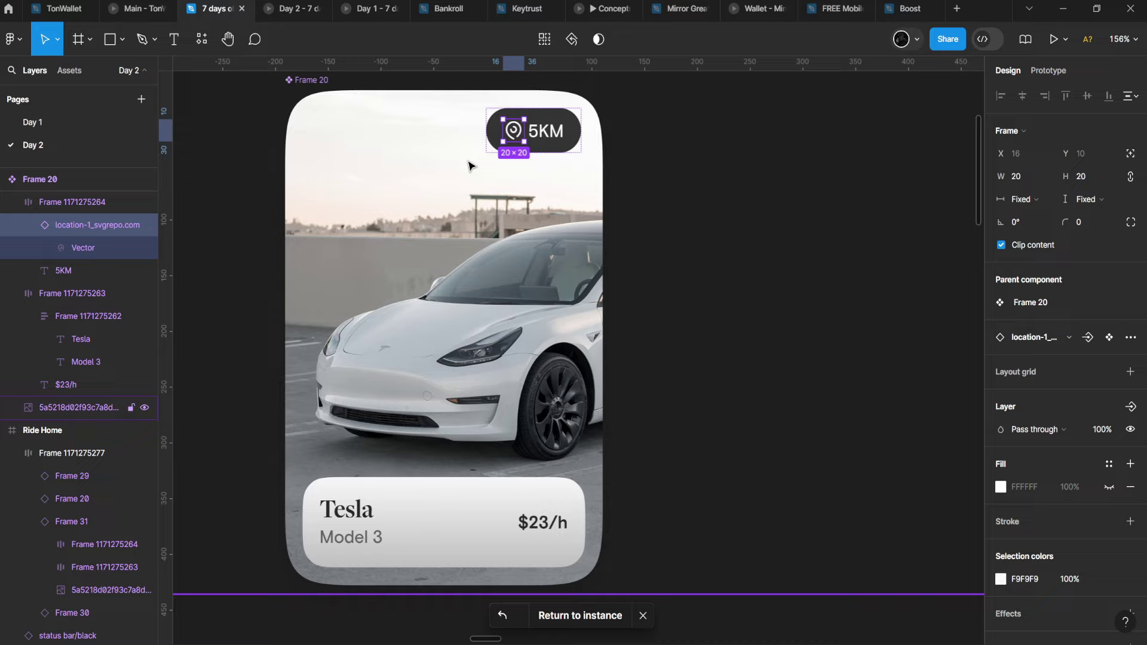
# Return to the Tesla card instance on the Ride Home screen and view the canvas area above it.
pyautogui.click(540, 616)
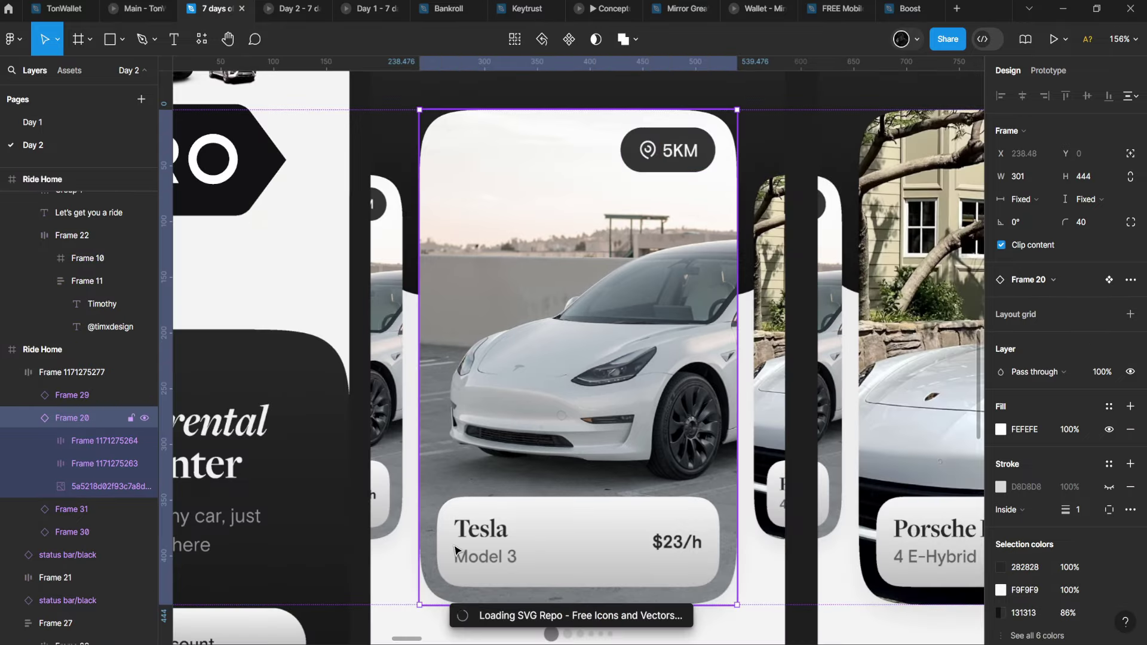
pyautogui.scroll(-10, 480, 415)
pyautogui.moveTo(502, 419); pyautogui.dragTo(478, 513)
pyautogui.moveTo(534, 101); pyautogui.dragTo(540, 528)
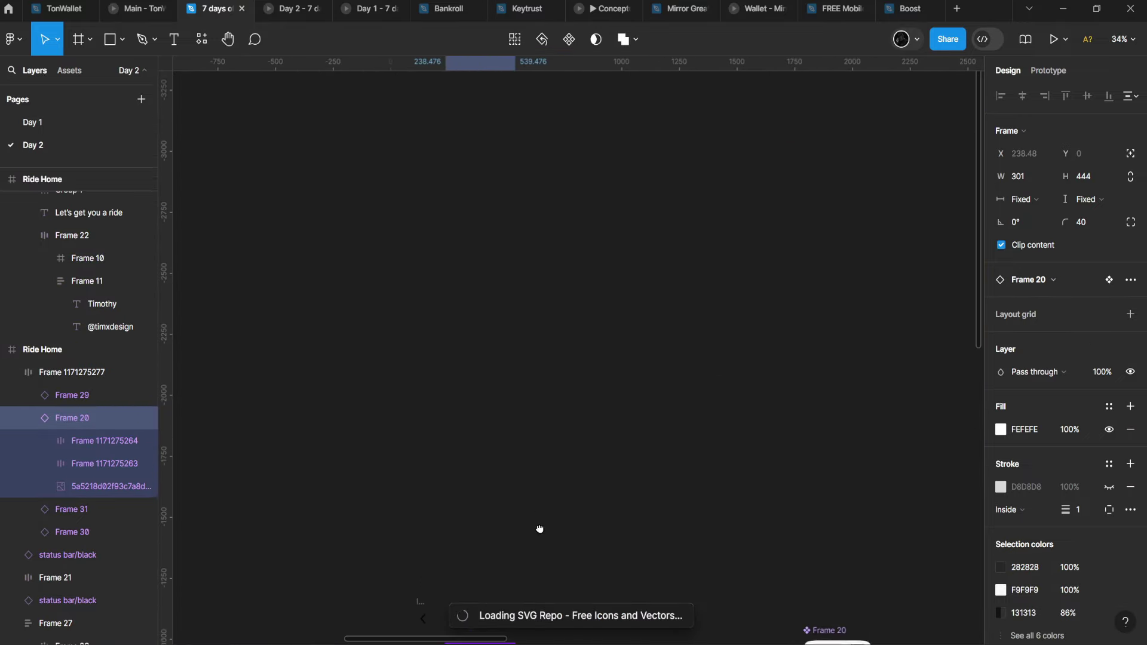
# Show the linear gradient fill of the name and price panel in the main Tesla card component and inspect both colour stops.
pyautogui.hotkey('shift', '2')
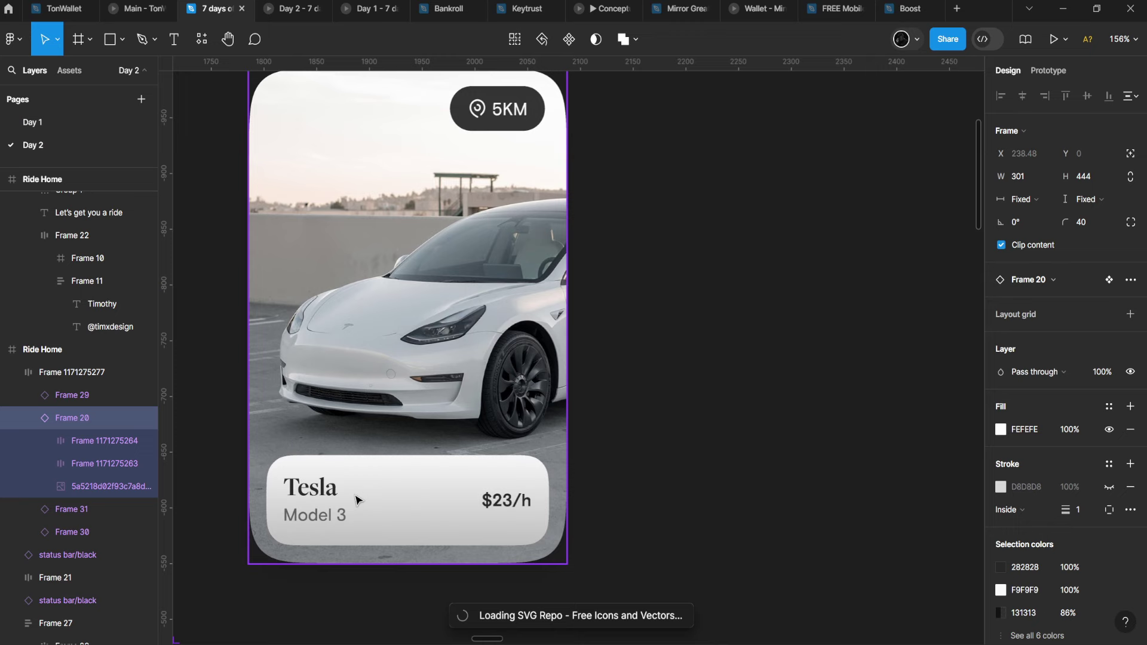
pyautogui.doubleClick(297, 507)
pyautogui.scroll(4, 307, 503)
pyautogui.moveTo(402, 422); pyautogui.dragTo(393, 372)
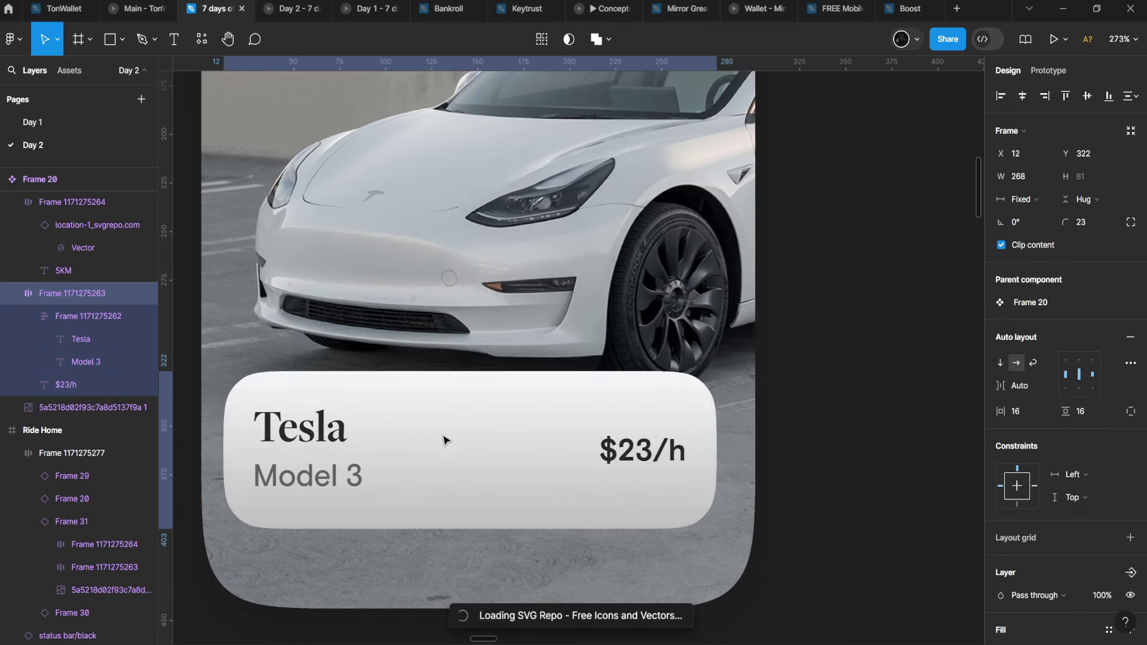
pyautogui.hotkey('ctrl', 'z')
pyautogui.scroll(-5, 1065, 492)
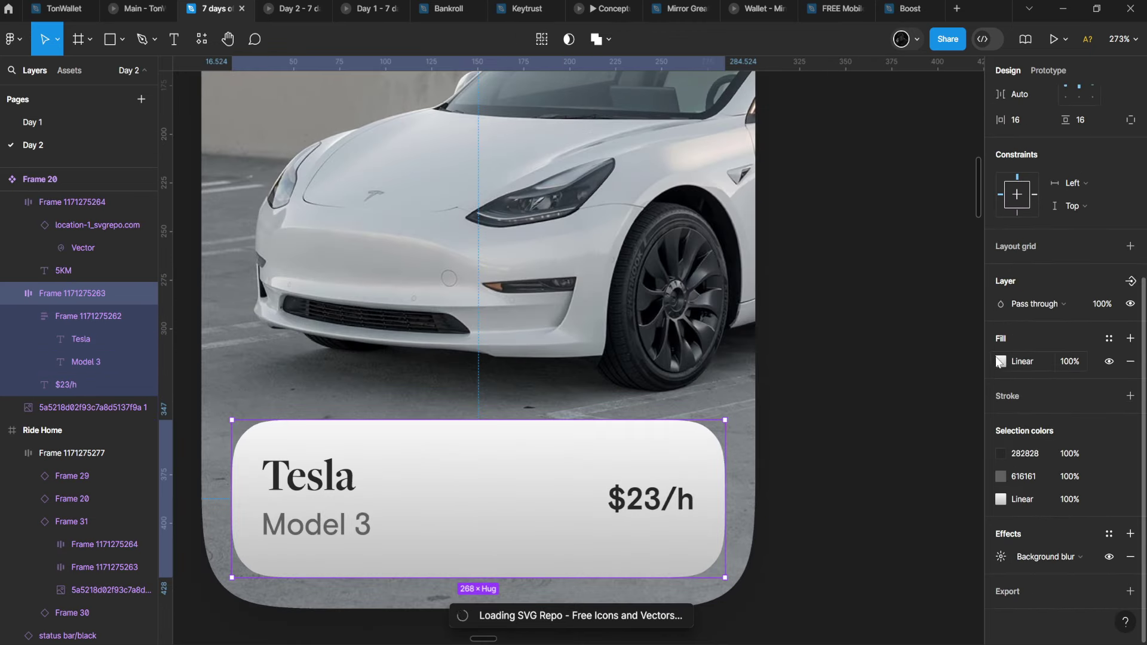
pyautogui.click(999, 362)
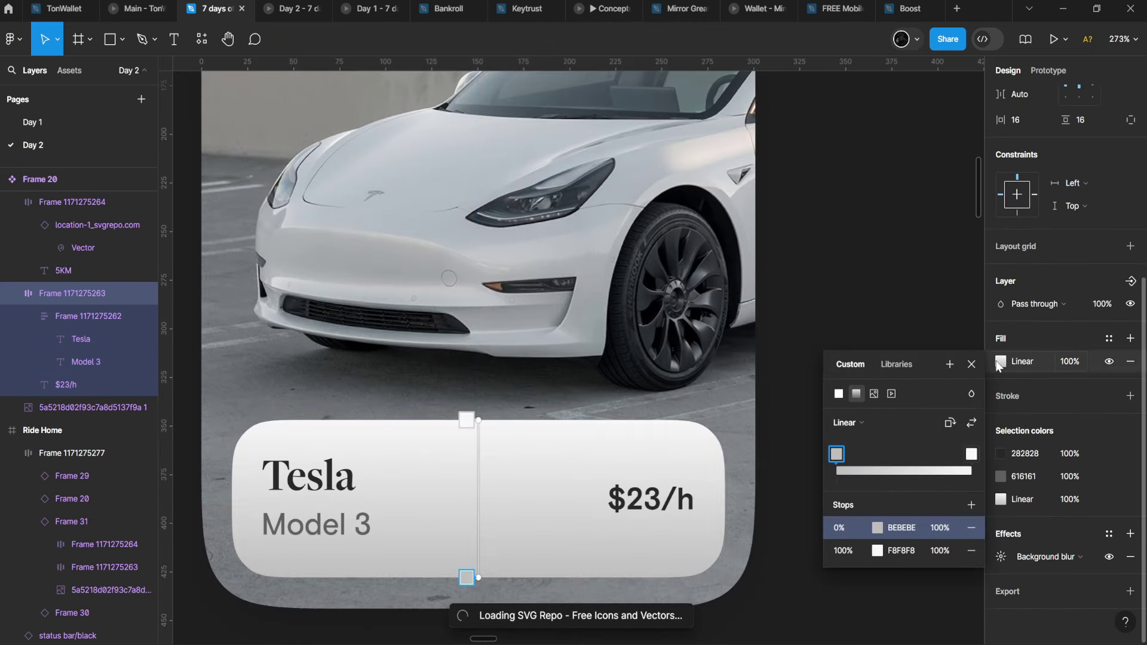
pyautogui.click(877, 528)
pyautogui.click(878, 549)
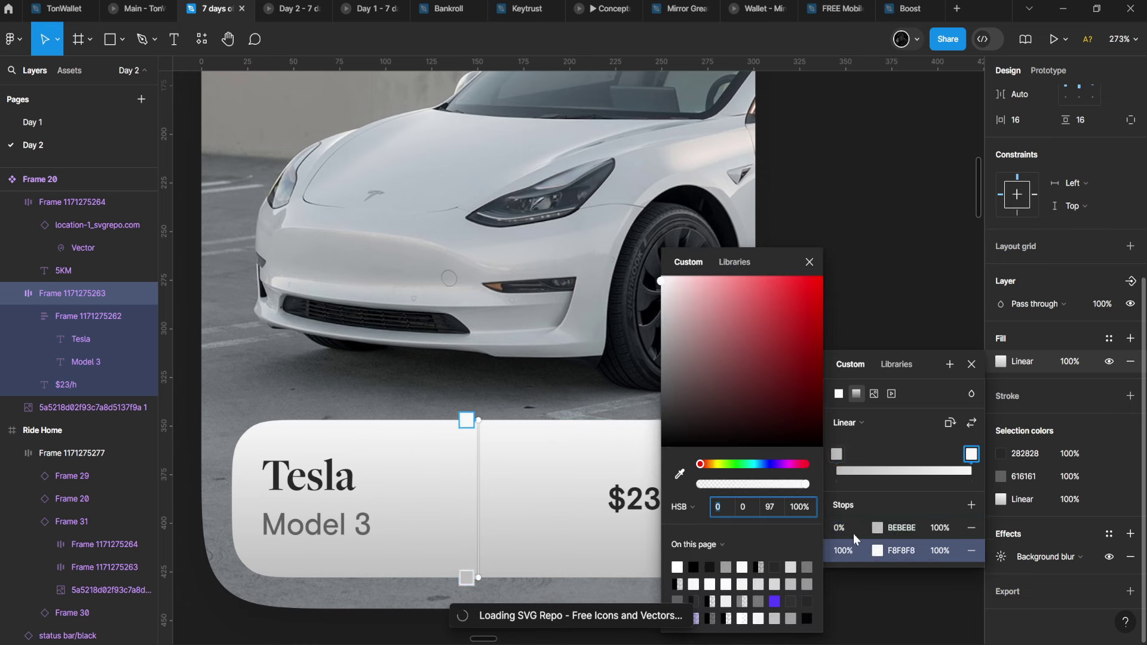
pyautogui.click(878, 531)
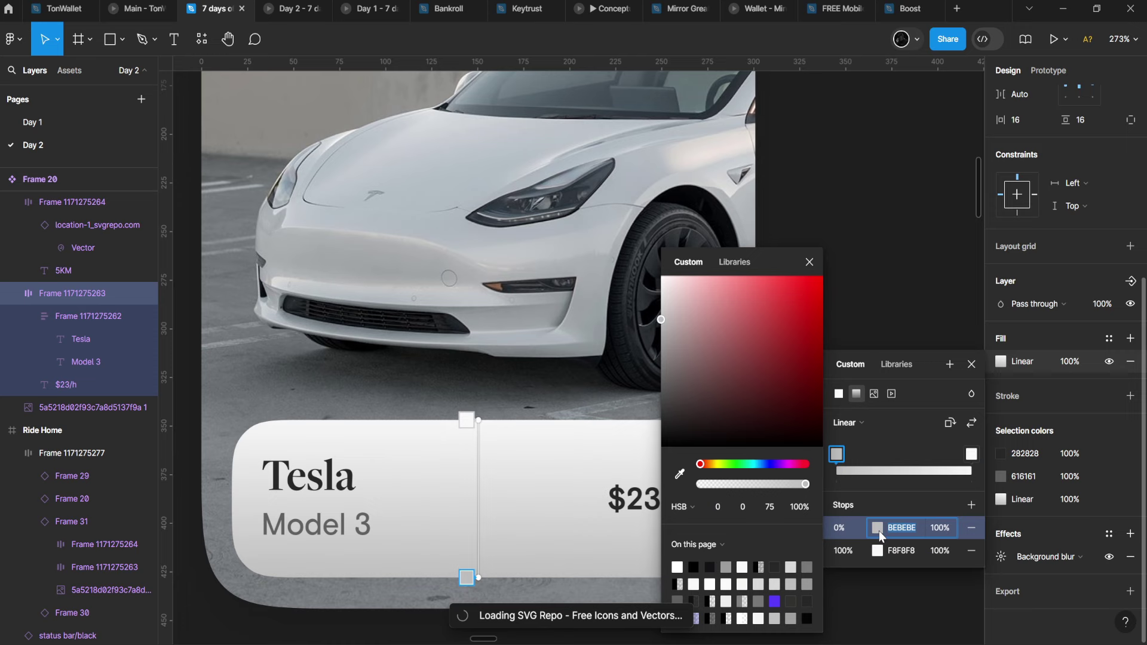
pyautogui.click(878, 552)
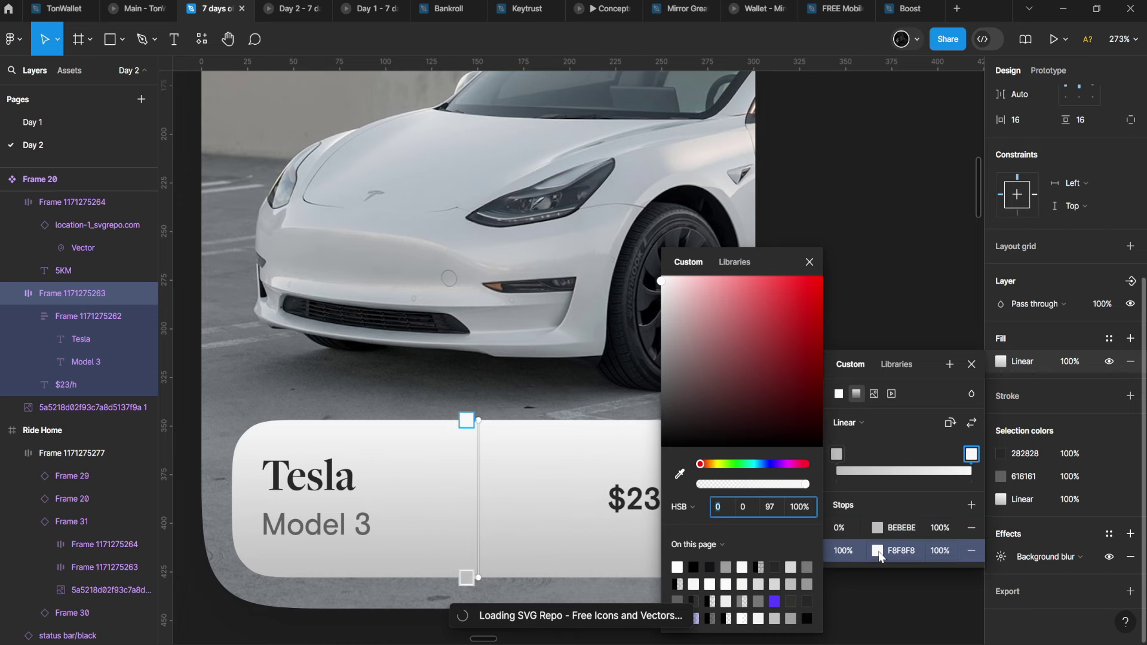
pyautogui.click(386, 447)
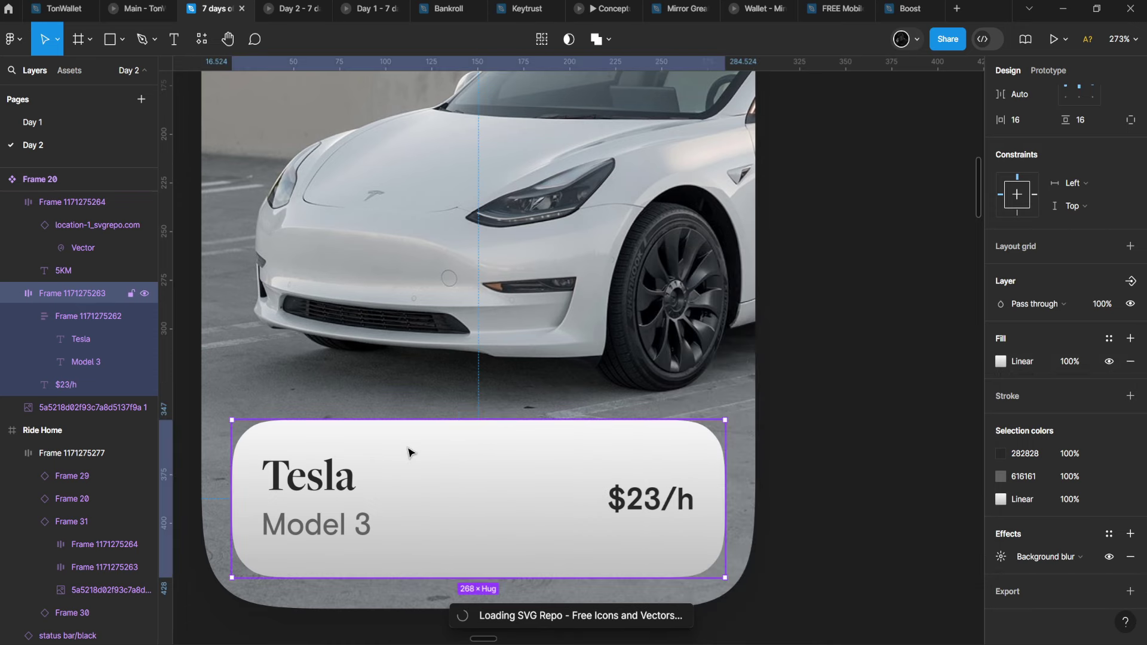
# Examine the main Tesla card component as a whole, alongside the app screens that use it.
pyautogui.scroll(-4, 407, 446)
pyautogui.scroll(2, 409, 445)
pyautogui.scroll(-4, 410, 445)
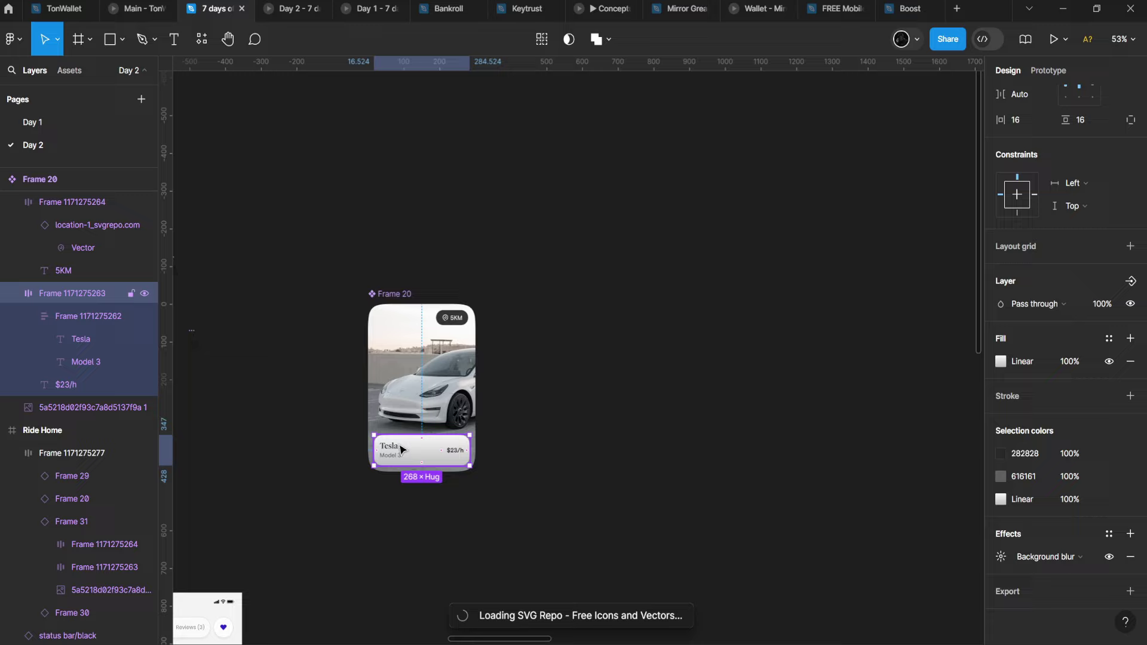
pyautogui.scroll(5, 418, 478)
pyautogui.scroll(-5, 418, 488)
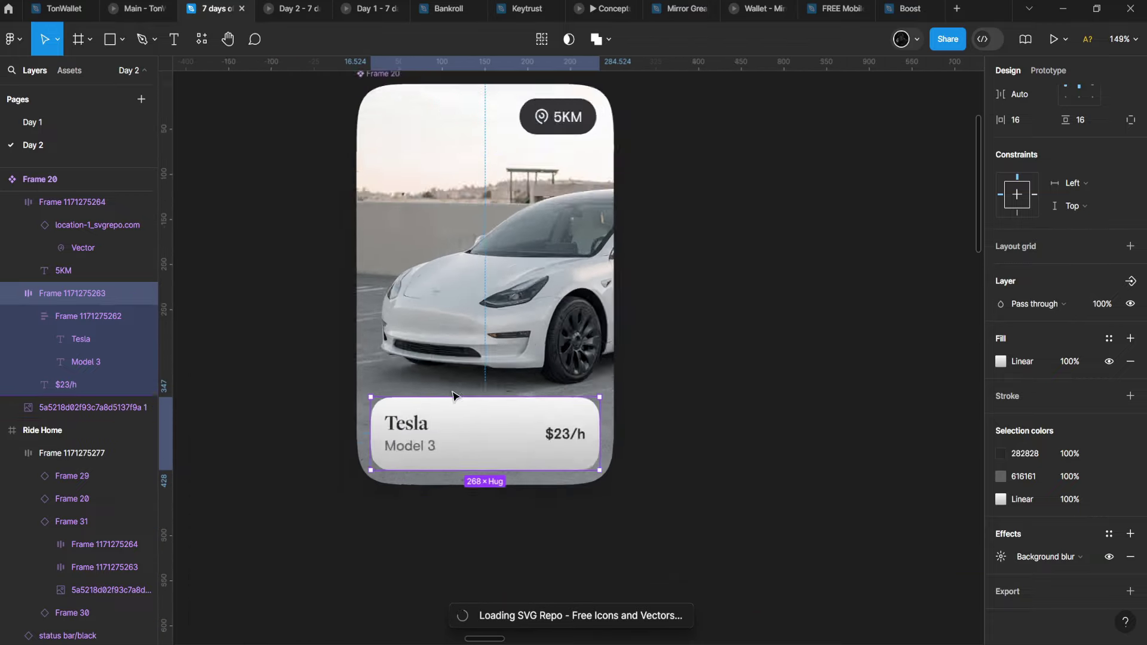
pyautogui.scroll(-5, 449, 370)
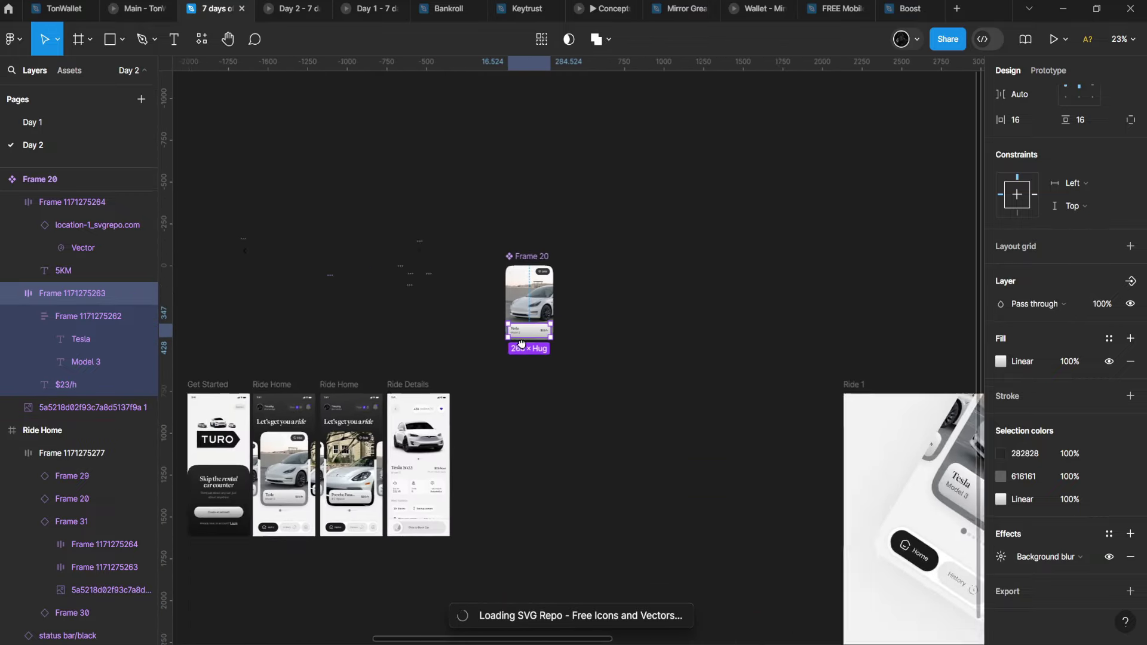
pyautogui.scroll(4, 262, 513)
pyautogui.moveTo(261, 512); pyautogui.dragTo(290, 371)
pyautogui.moveTo(717, 179); pyautogui.dragTo(248, 412)
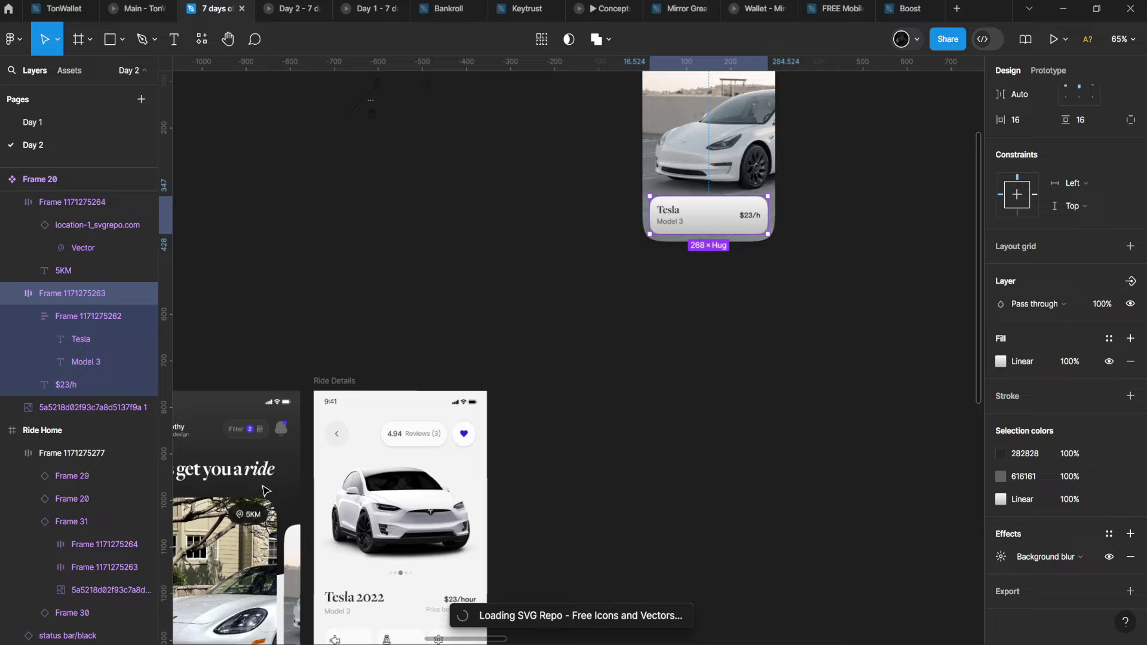
pyautogui.moveTo(370, 100); pyautogui.dragTo(186, 287)
pyautogui.scroll(4, 445, 388)
pyautogui.scroll(2, 469, 347)
pyautogui.scroll(-9, 448, 323)
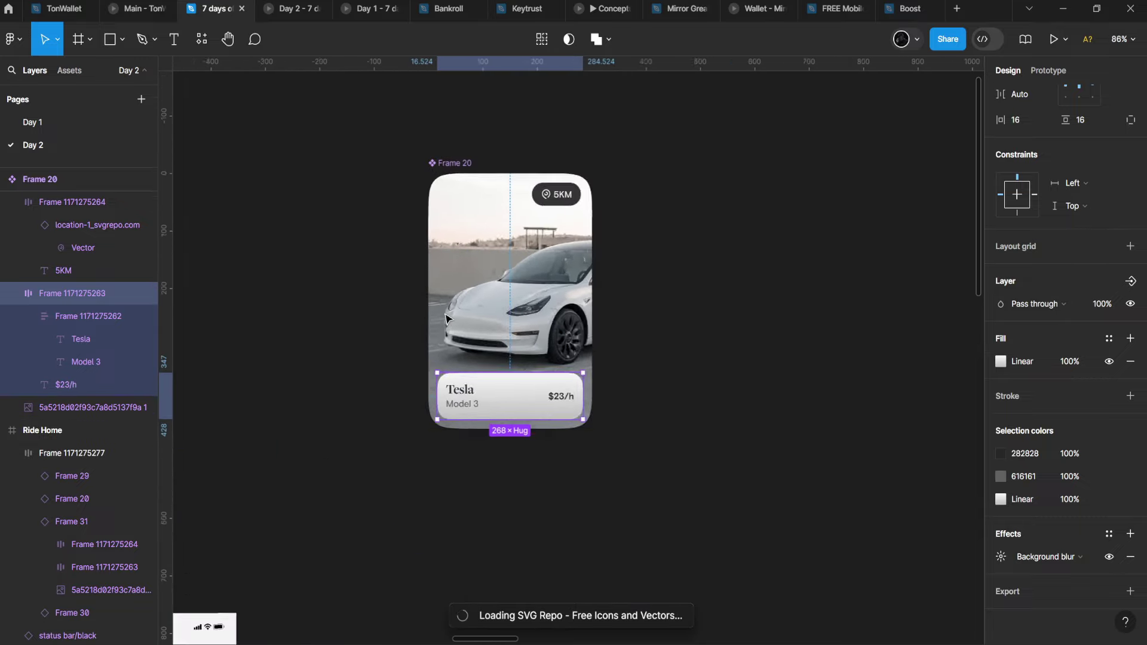
# Look over the app screens and select the dark header and the car card row on the first Ride Home screen.
pyautogui.scroll(4, 326, 409)
pyautogui.moveTo(324, 414); pyautogui.dragTo(410, 252)
pyautogui.scroll(8, 410, 251)
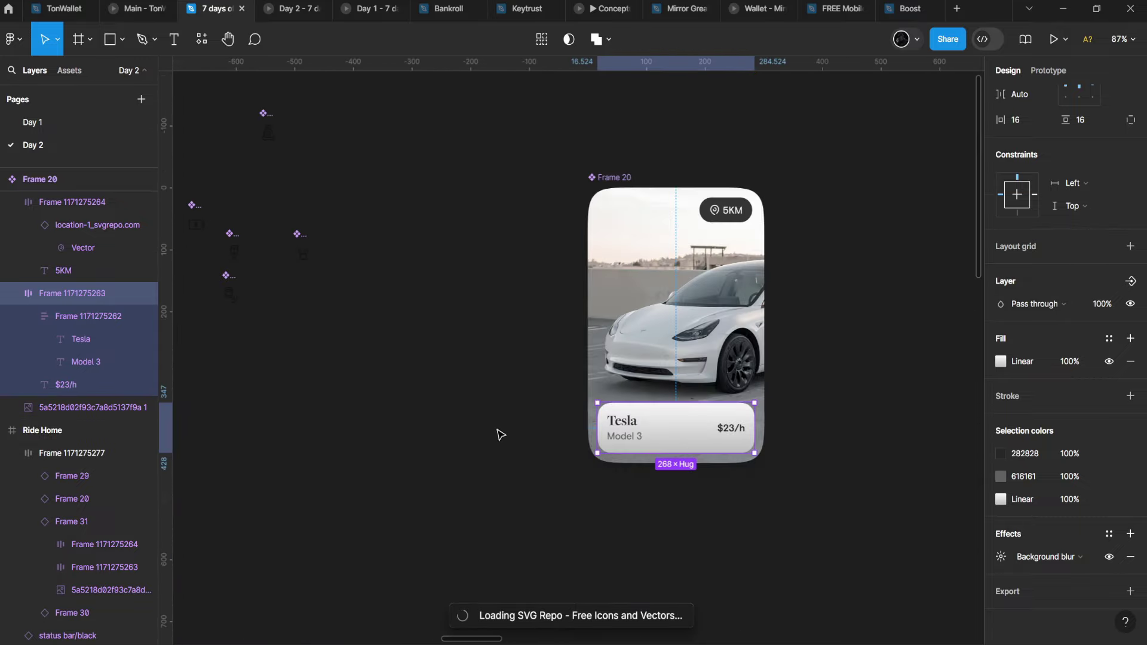
pyautogui.scroll(-5, 497, 432)
pyautogui.moveTo(299, 502); pyautogui.dragTo(633, 256)
pyautogui.scroll(3, 471, 309)
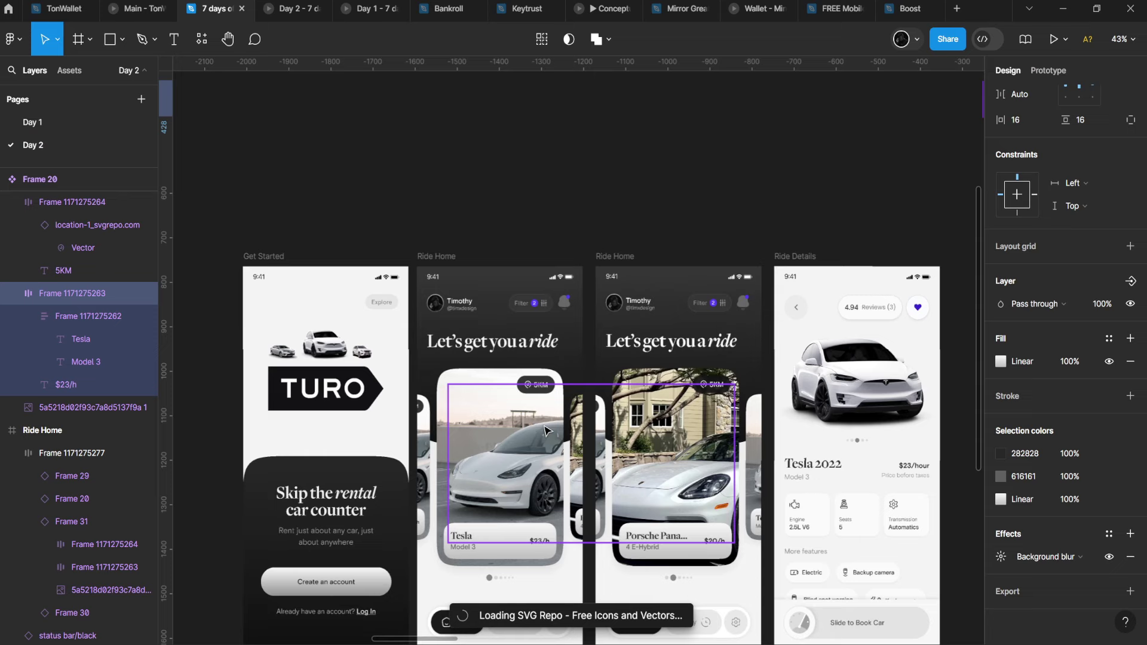
pyautogui.click(445, 306)
pyautogui.scroll(-3, 575, 351)
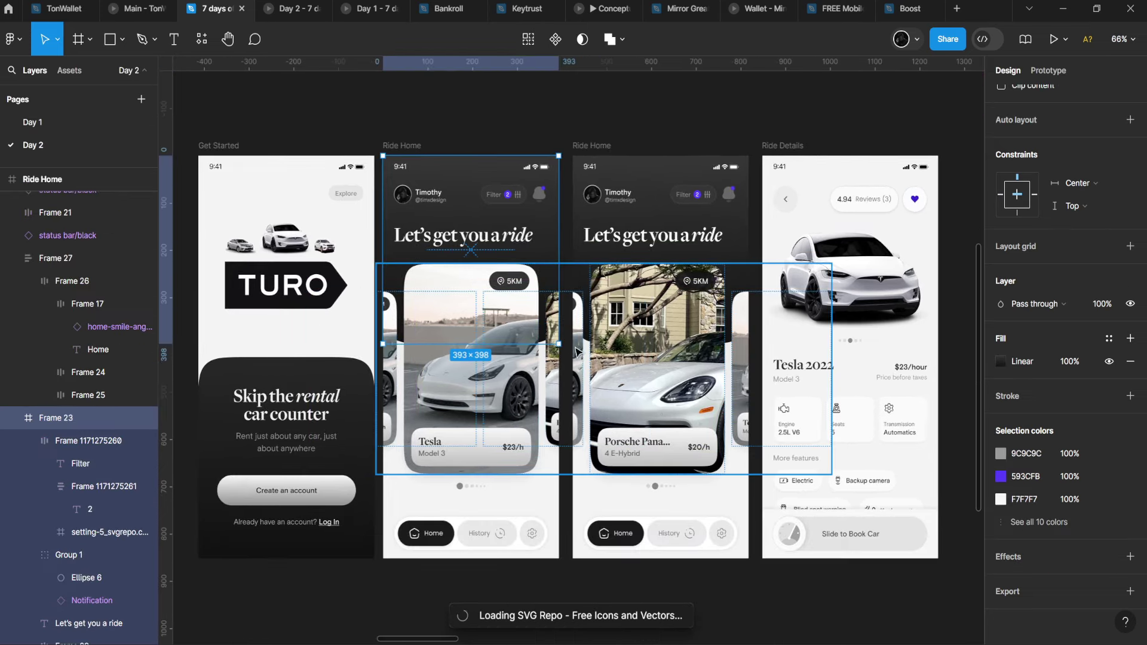
pyautogui.click(625, 353)
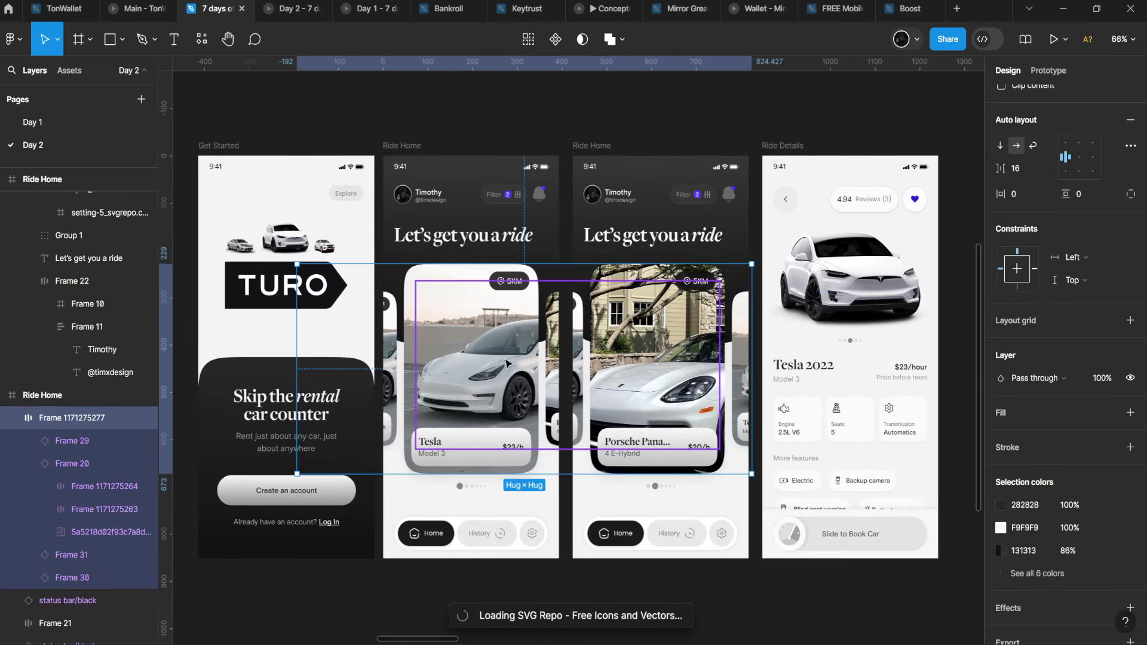
# Move the second Ride Home screen slightly closer to the first one, to X 1083.
pyautogui.scroll(2, 491, 354)
pyautogui.click(583, 114)
pyautogui.click(585, 122)
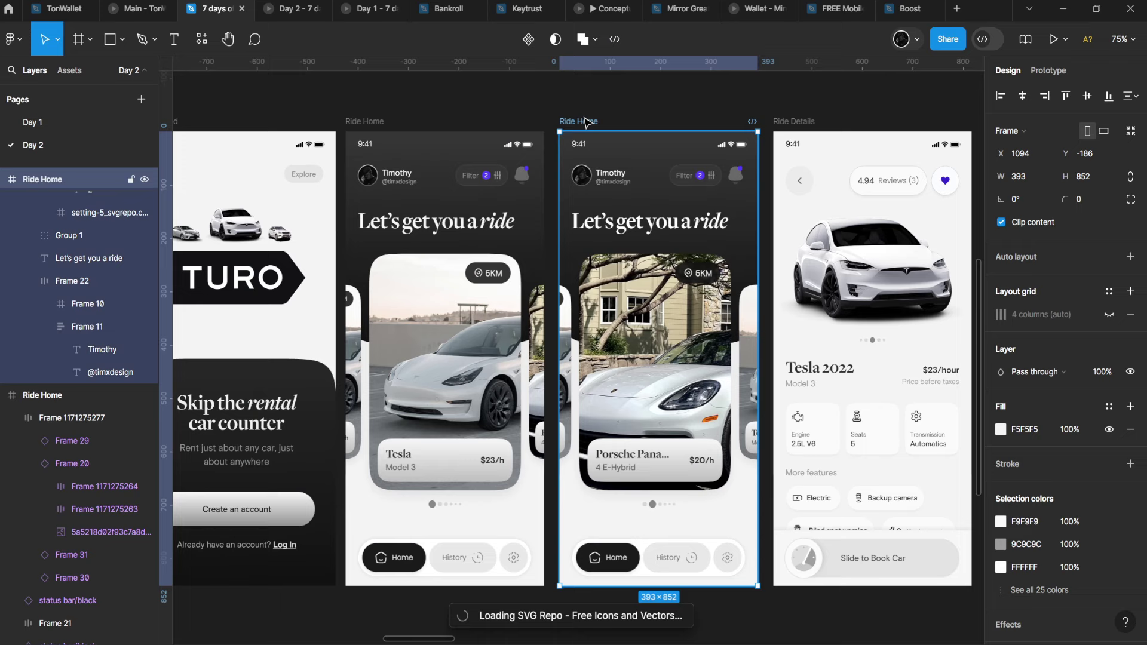
pyautogui.moveTo(579, 119); pyautogui.dragTo(574, 119)
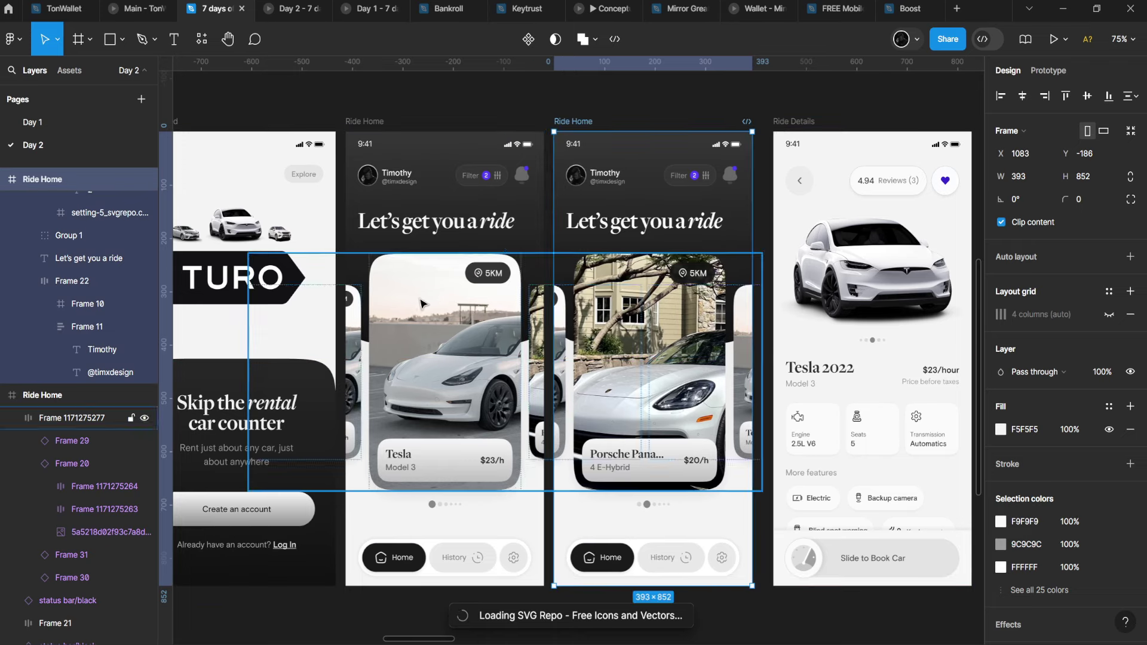
# Pull the car card row out of the first Ride Home screen onto the canvas above and return it to its place.
pyautogui.click(420, 299)
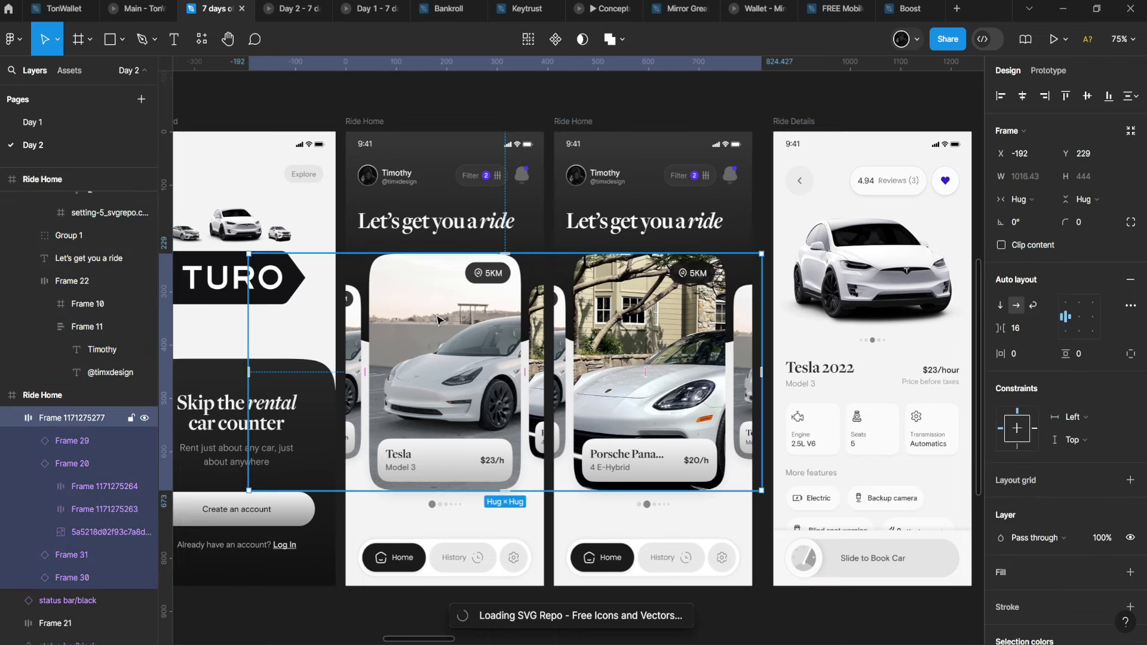
pyautogui.scroll(-4, 437, 315)
pyautogui.moveTo(438, 316); pyautogui.dragTo(458, 102)
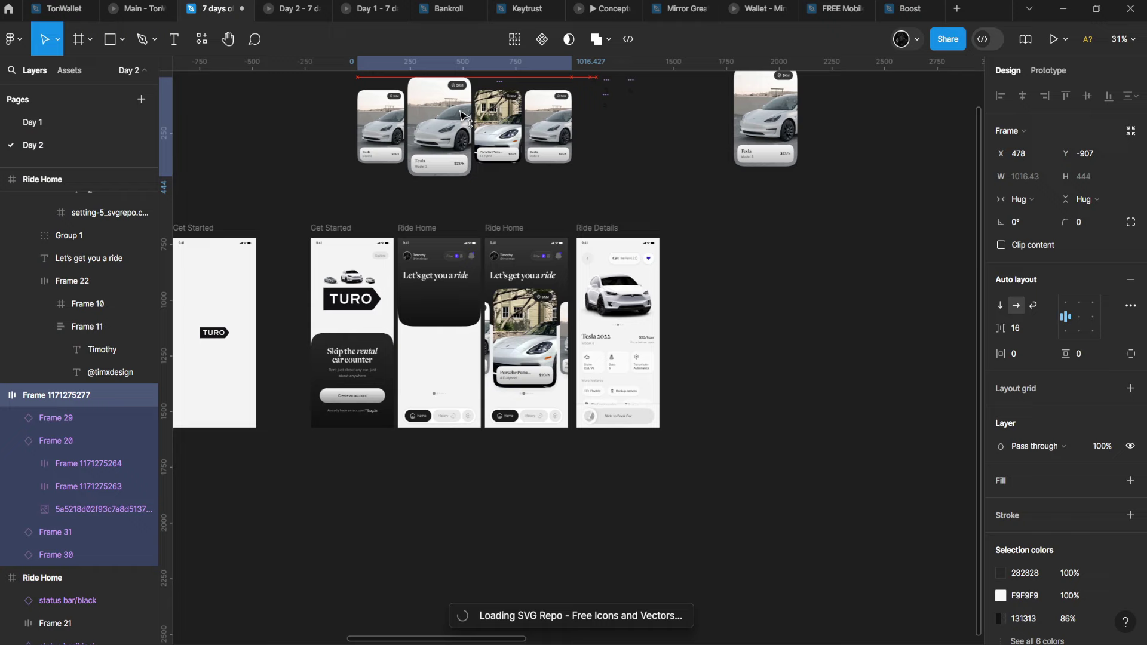
pyautogui.moveTo(460, 112); pyautogui.dragTo(467, 341)
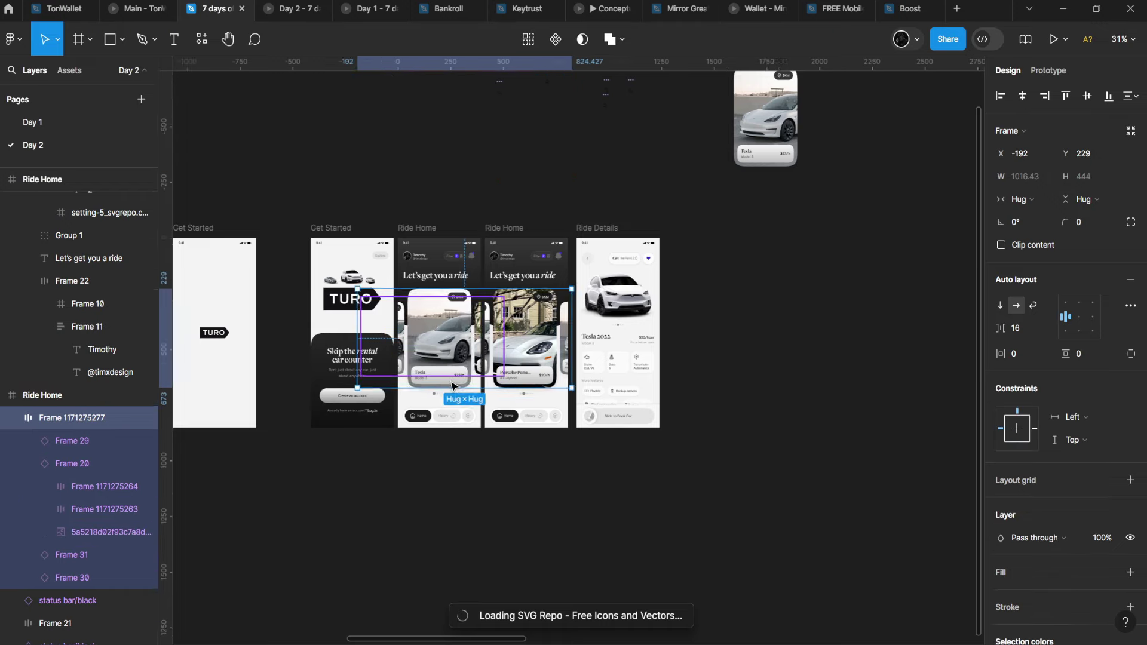
pyautogui.scroll(5, 466, 341)
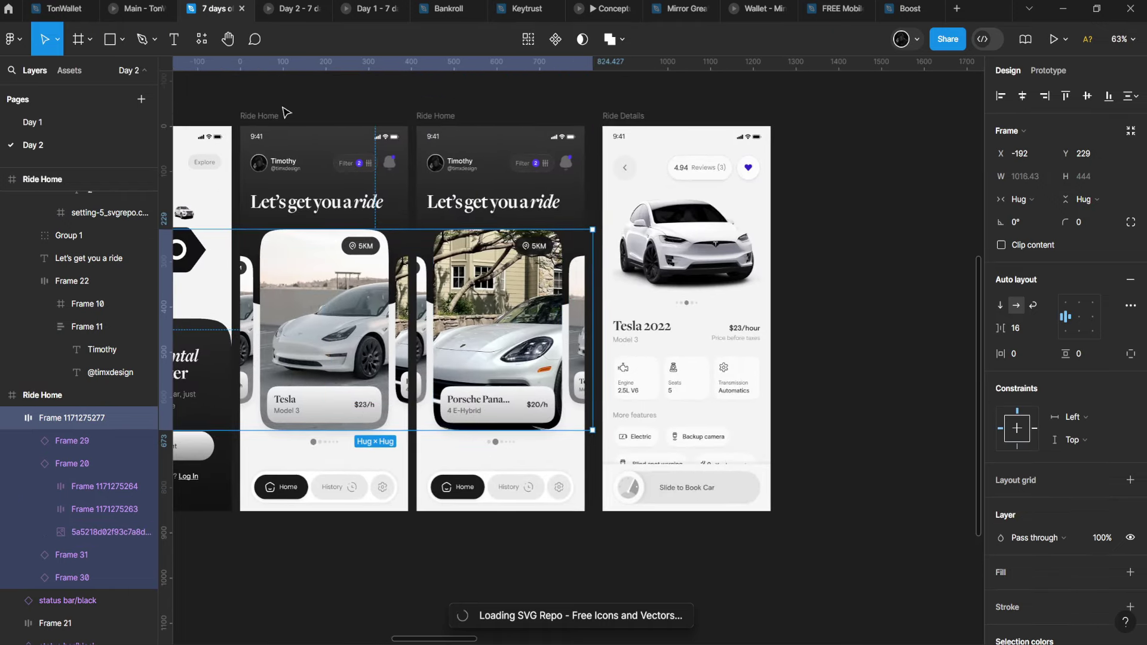
# Select the Porsche card on the second Ride Home screen and show the Scale tool's settings and its entry beside the Move tool.
pyautogui.click(487, 280)
pyautogui.scroll(2, 418, 329)
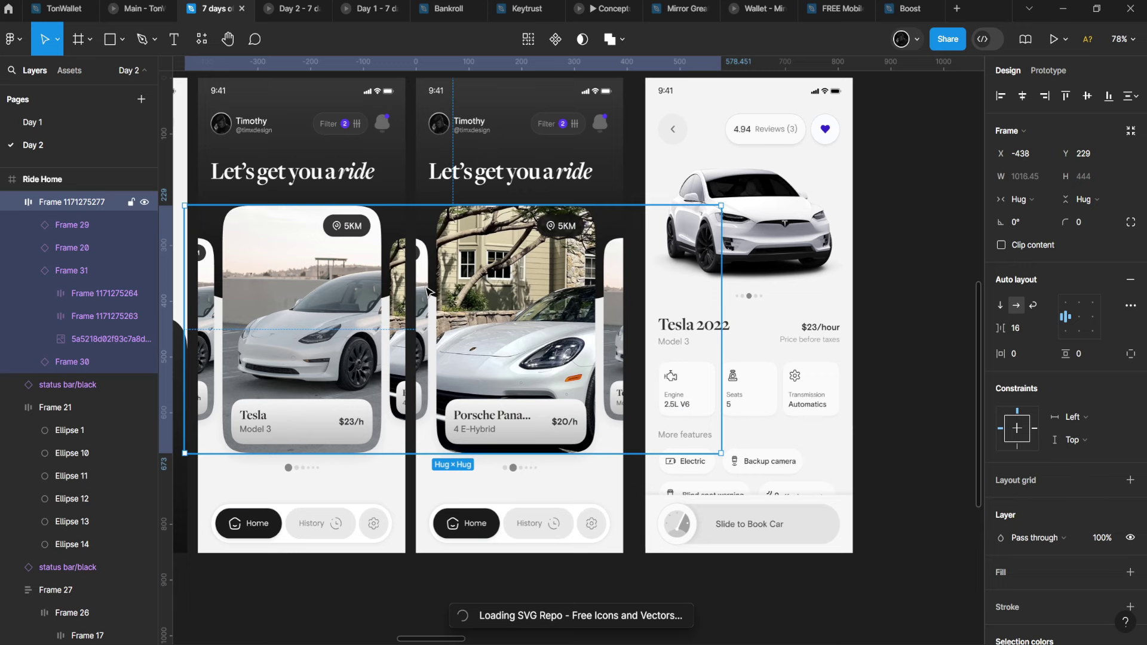
pyautogui.tripleClick(426, 292)
pyautogui.click(487, 307)
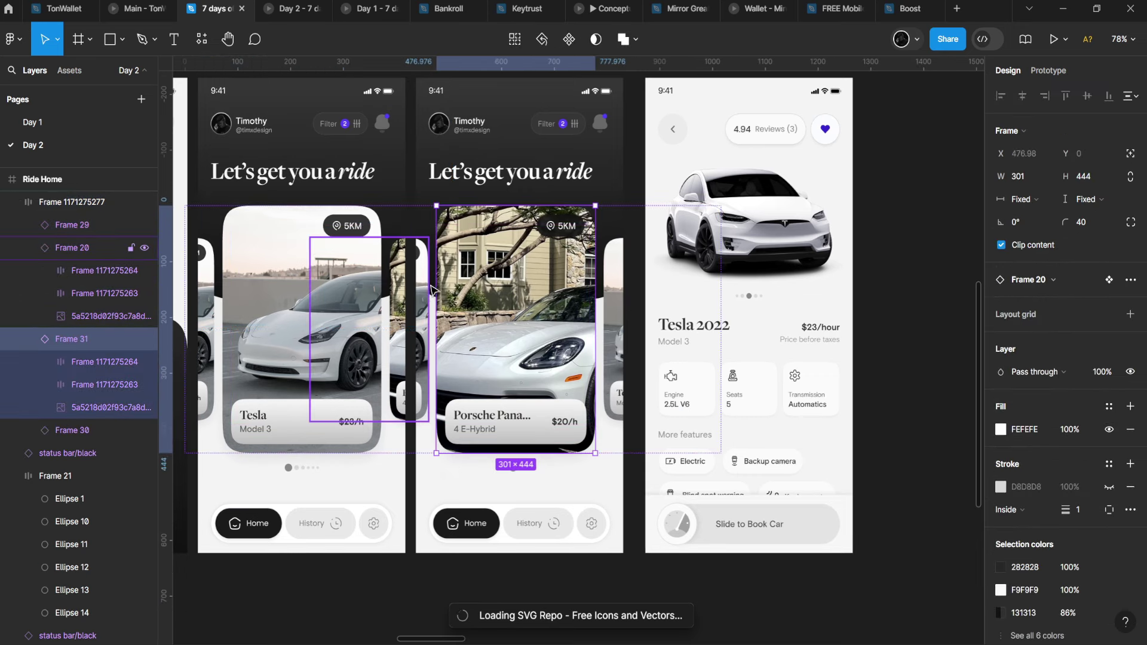
pyautogui.press('k')
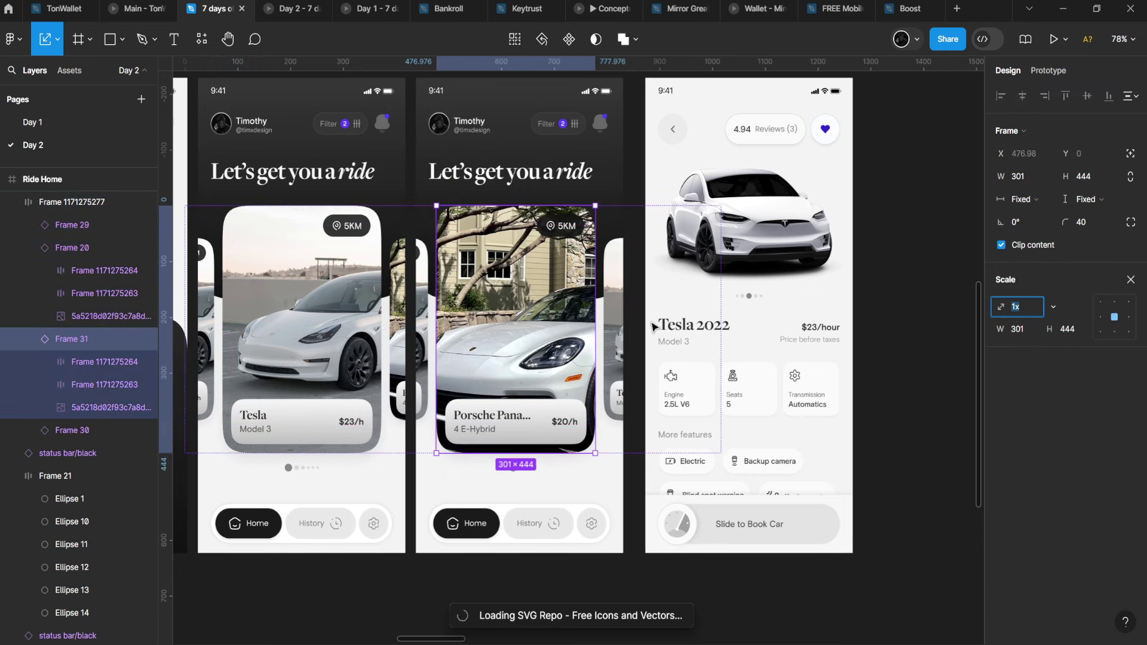
pyautogui.press('Escape')
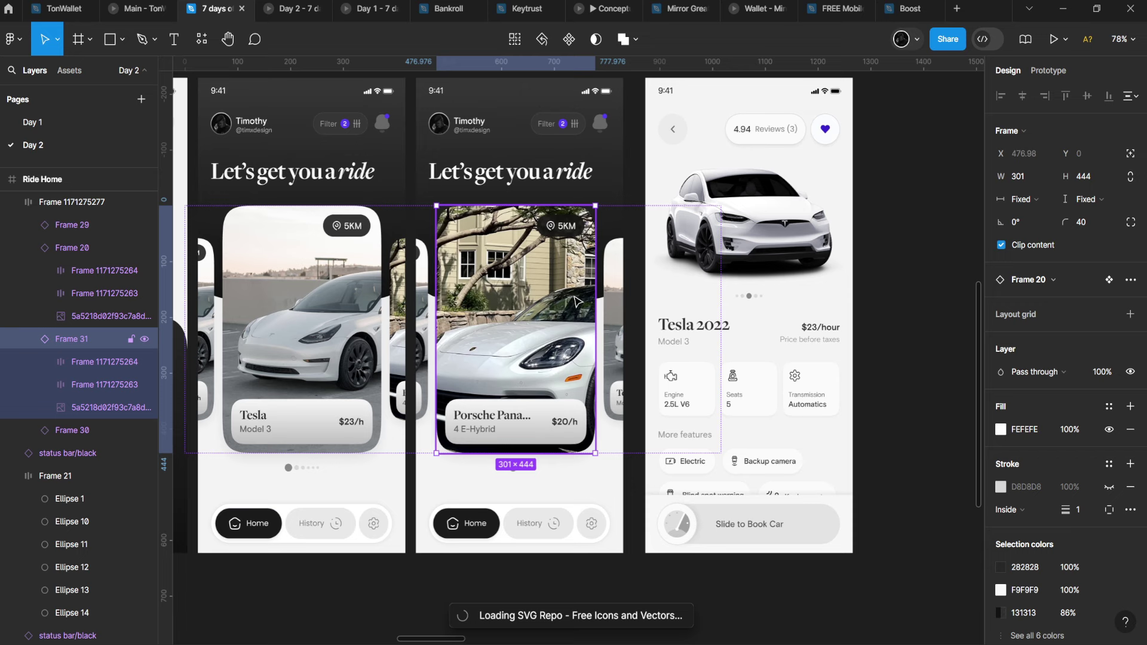
pyautogui.press('k')
pyautogui.press('v')
pyautogui.click(58, 43)
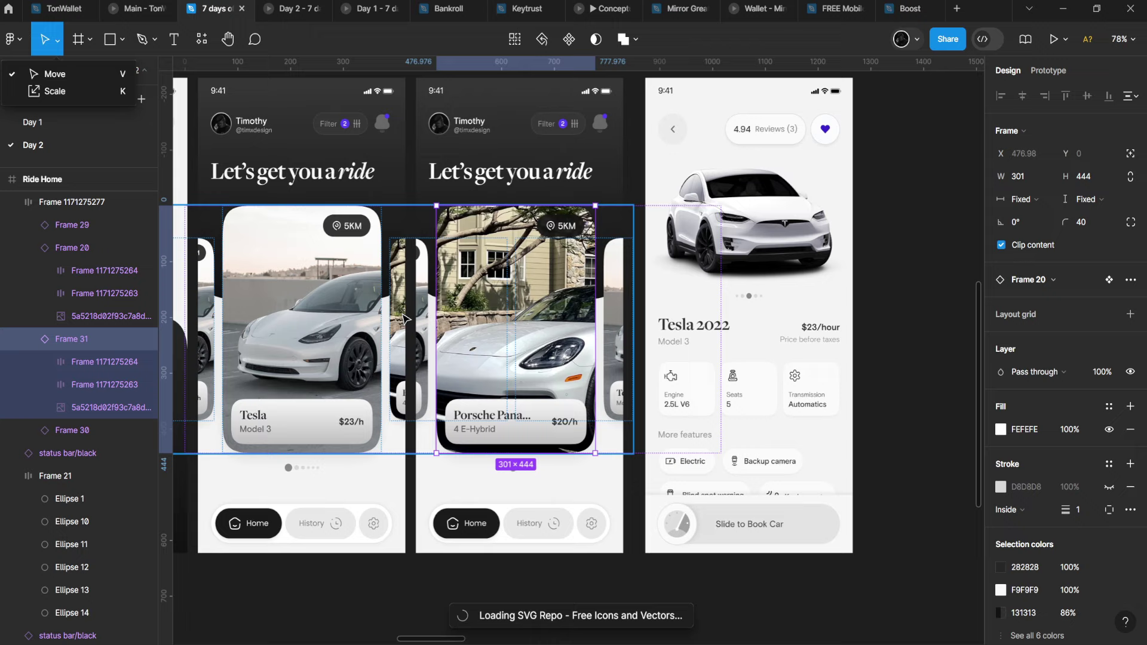
# Try resizing the smaller side card on the first Ride Home screen with the Scale tool, and undo the change.
pyautogui.hscroll(-3, 481, 308)
pyautogui.click(412, 293)
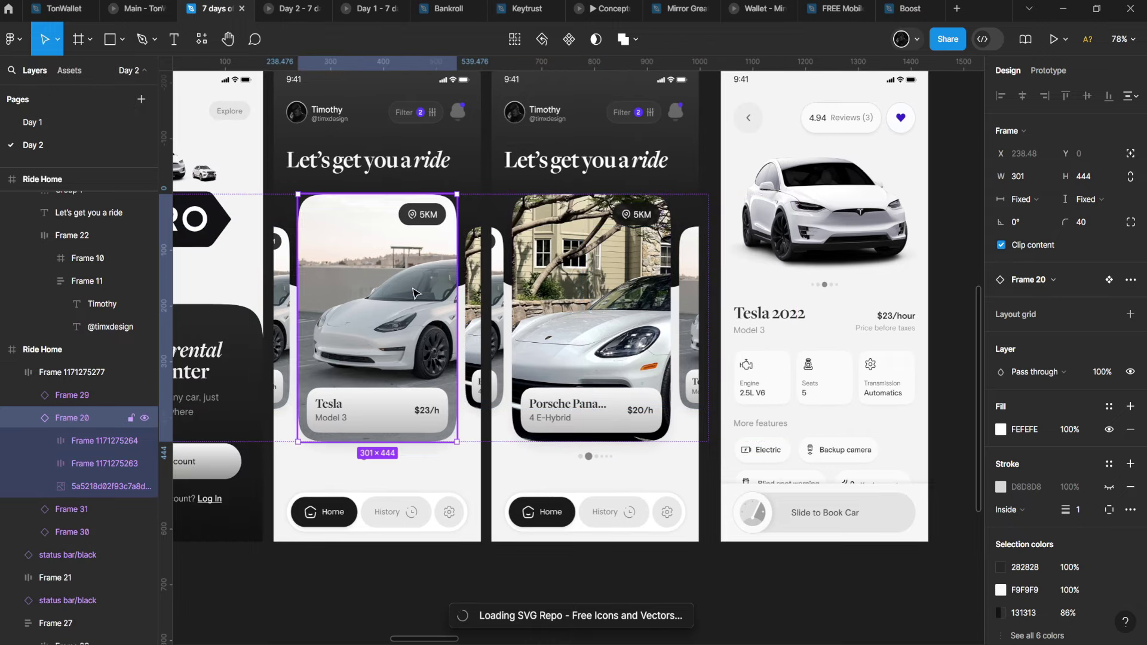
pyautogui.click(466, 272)
pyautogui.press('k')
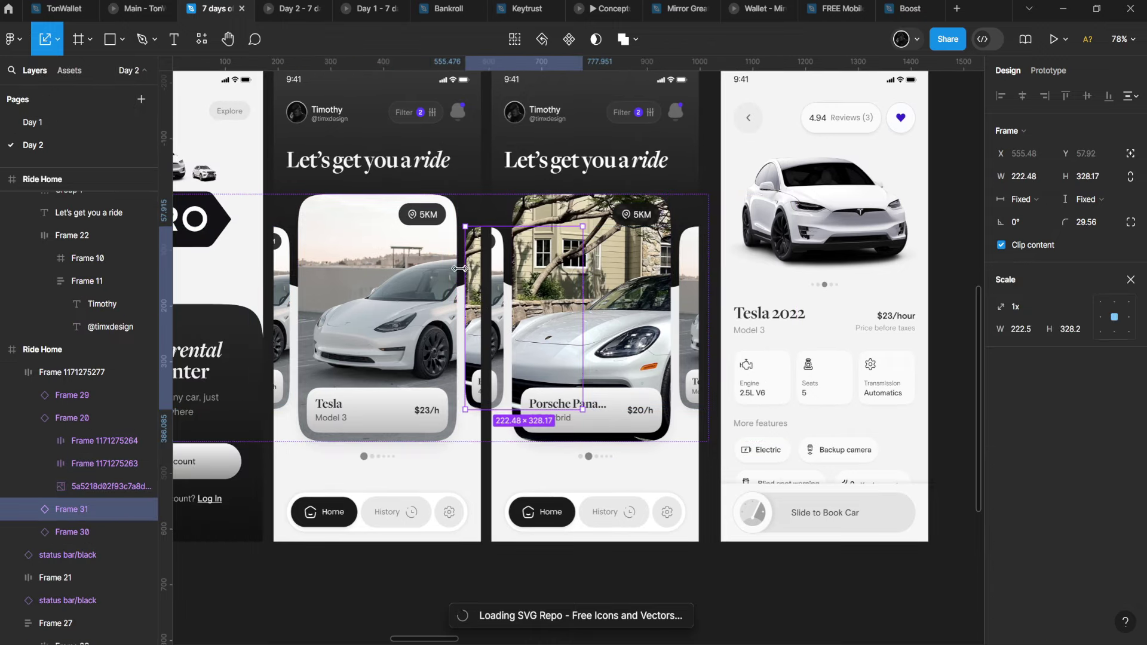
pyautogui.moveTo(460, 269)
pyautogui.mouseDown()
pyautogui.moveTo(393, 269)
pyautogui.moveTo(450, 268)
pyautogui.mouseUp()
pyautogui.hotkey('ctrl', 'z')
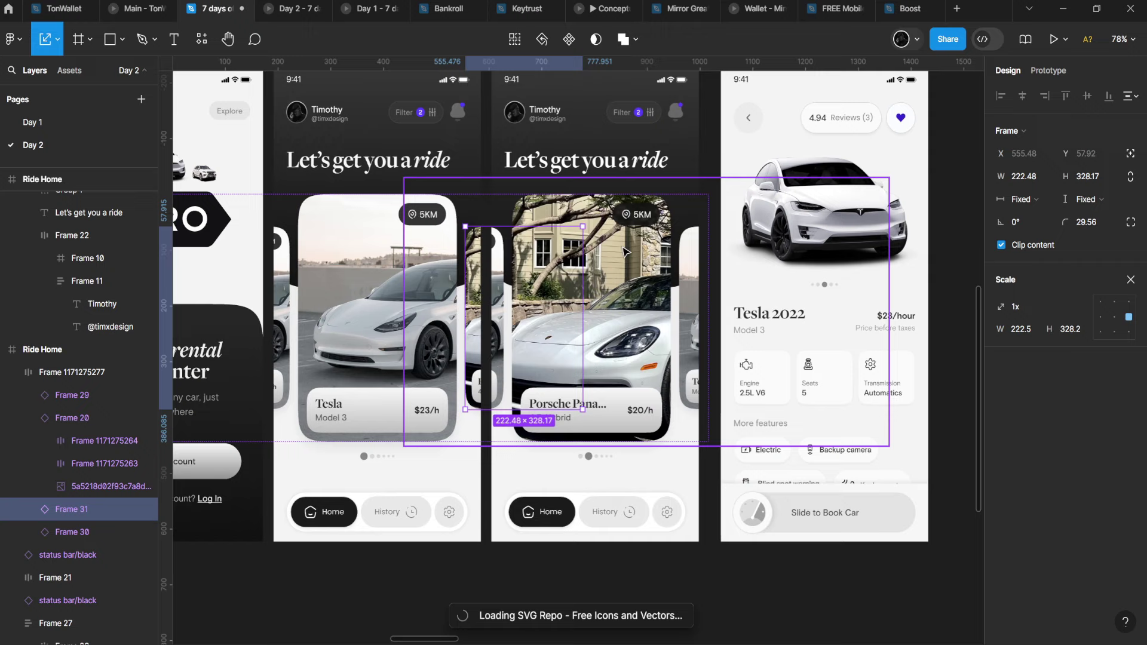
pyautogui.moveTo(622, 252); pyautogui.dragTo(464, 298)
pyautogui.press('v')
pyautogui.click(511, 266)
pyautogui.hotkey('ctrl', 'z')
pyautogui.hotkey('ctrl', 'z')
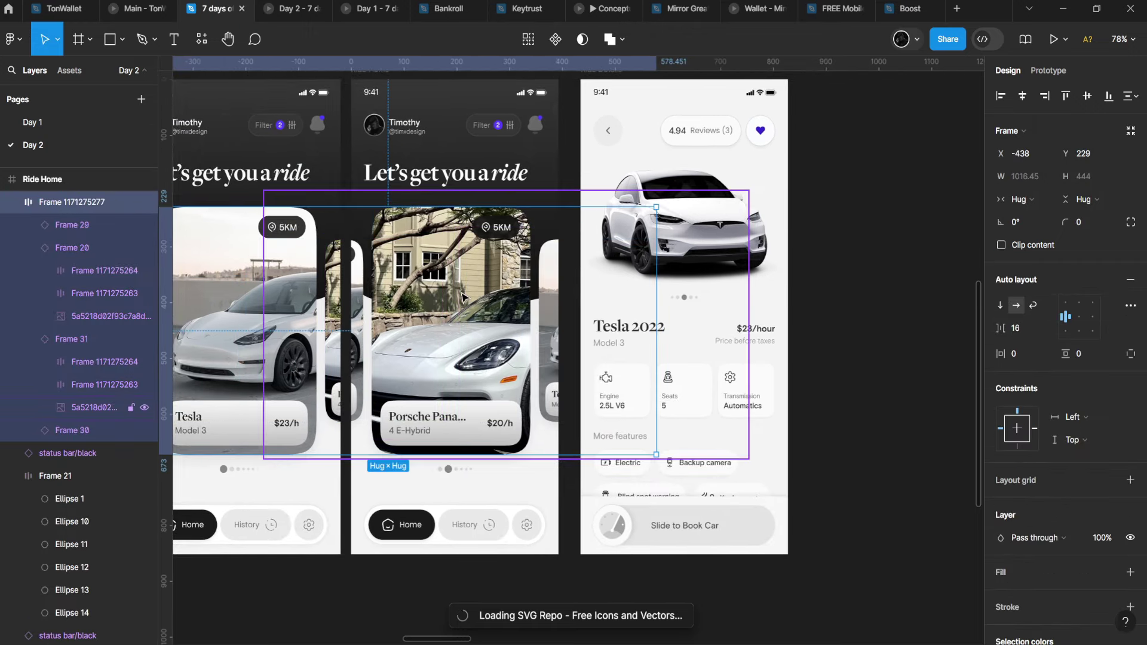
pyautogui.scroll(-2, 430, 273)
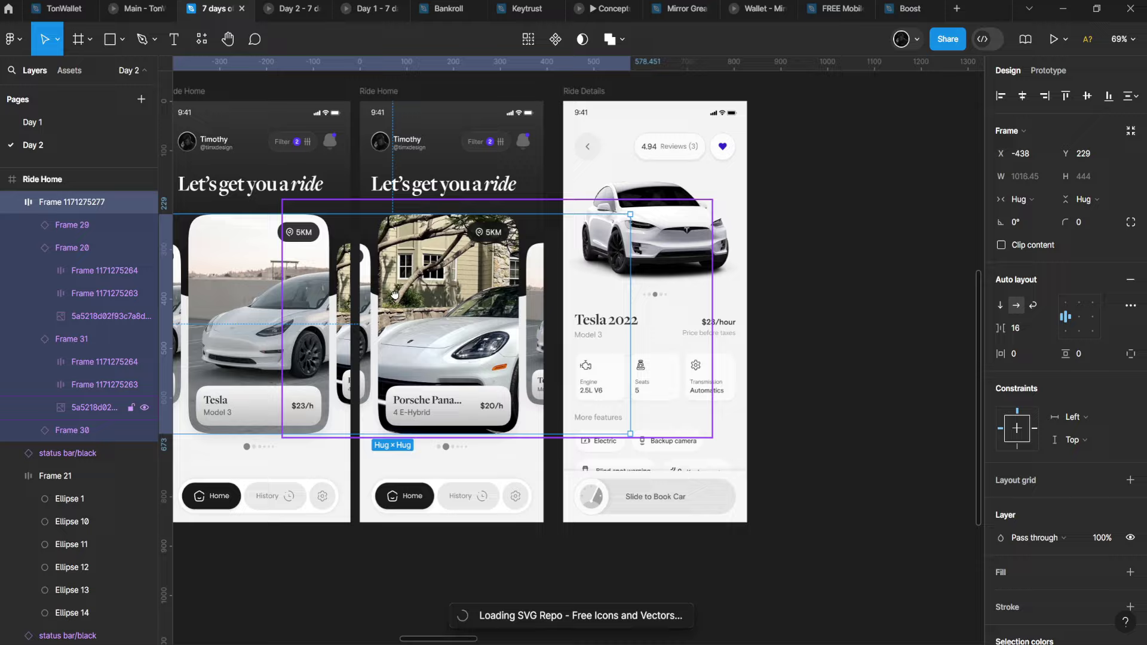
pyautogui.moveTo(395, 295); pyautogui.dragTo(586, 214)
pyautogui.scroll(6, 268, 384)
pyautogui.scroll(-7, 599, 369)
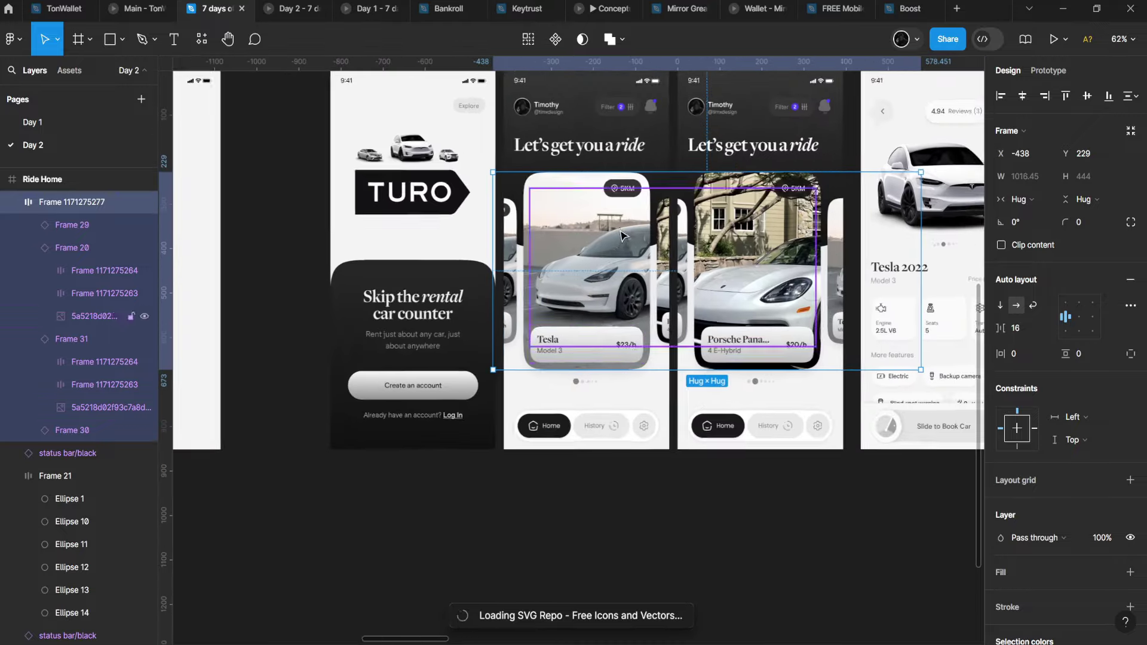
pyautogui.scroll(3, 613, 153)
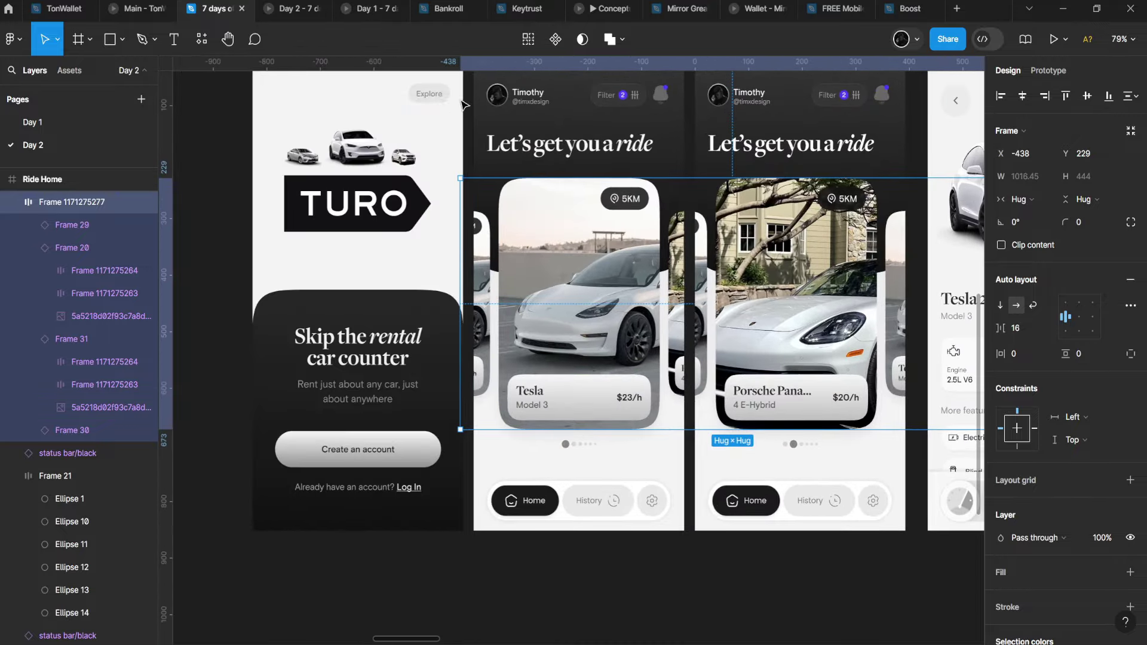
# Compare the header of the first Ride Home screen with the running Day 2 prototype.
pyautogui.scroll(15, 463, 105)
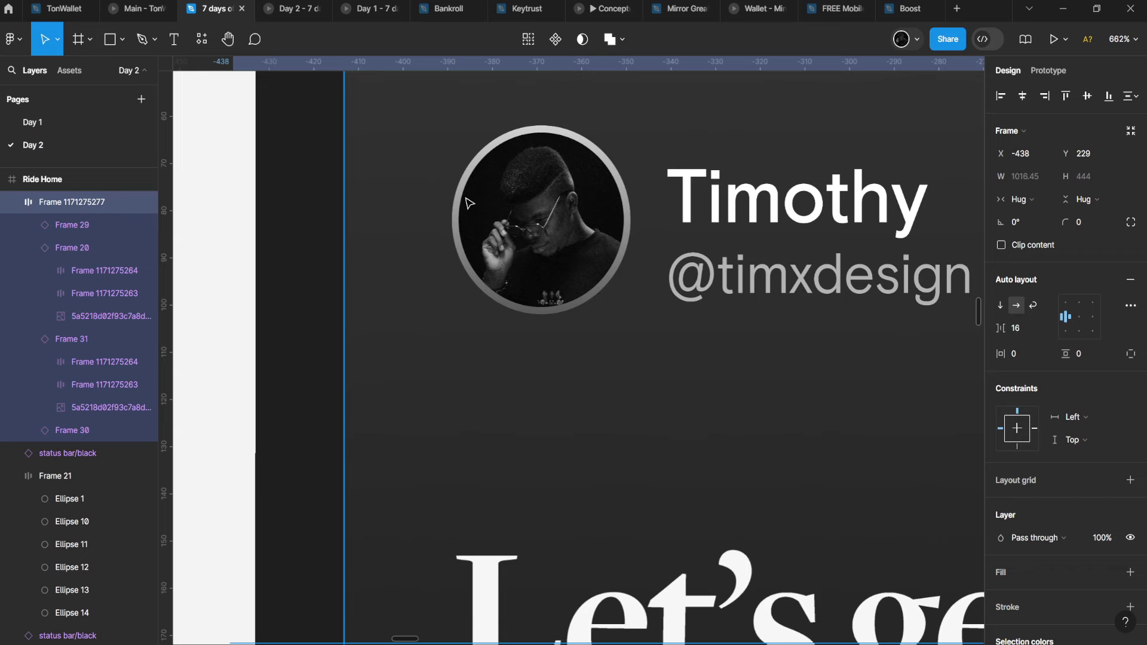
pyautogui.click(292, 8)
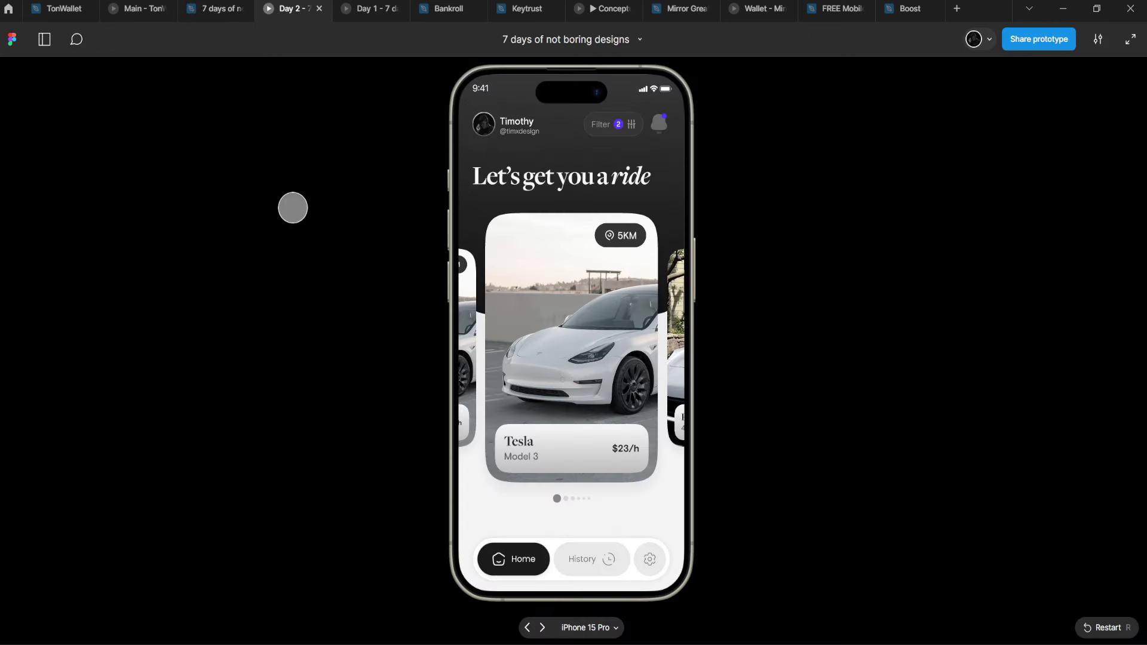
pyautogui.click(218, 8)
pyautogui.scroll(-8, 577, 300)
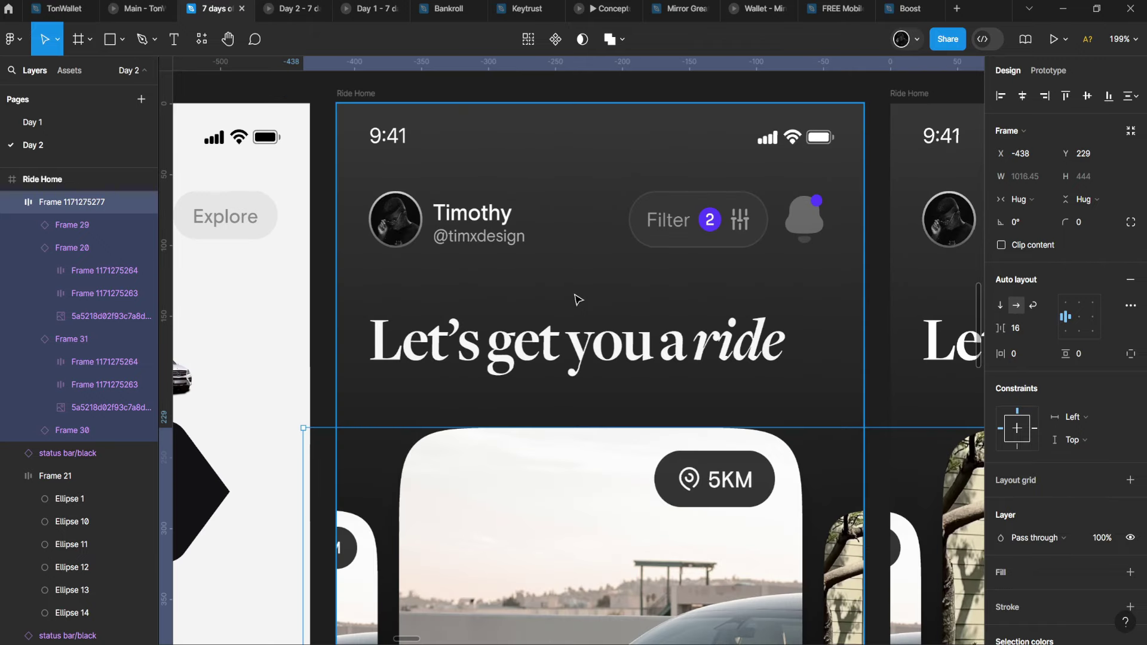
pyautogui.scroll(-2, 537, 276)
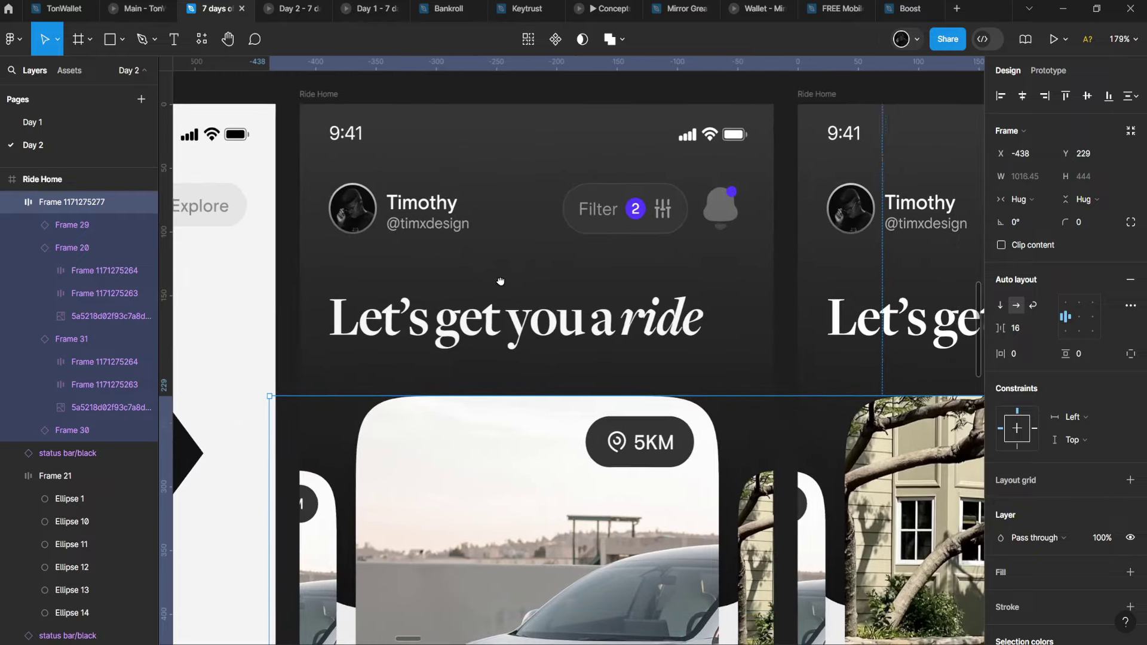
pyautogui.moveTo(501, 281); pyautogui.dragTo(490, 285)
# Examine the first Ride Home screen from its header to the bottom navigation bar and check it again in the Day 2 prototype.
pyautogui.scroll(-4, 489, 283)
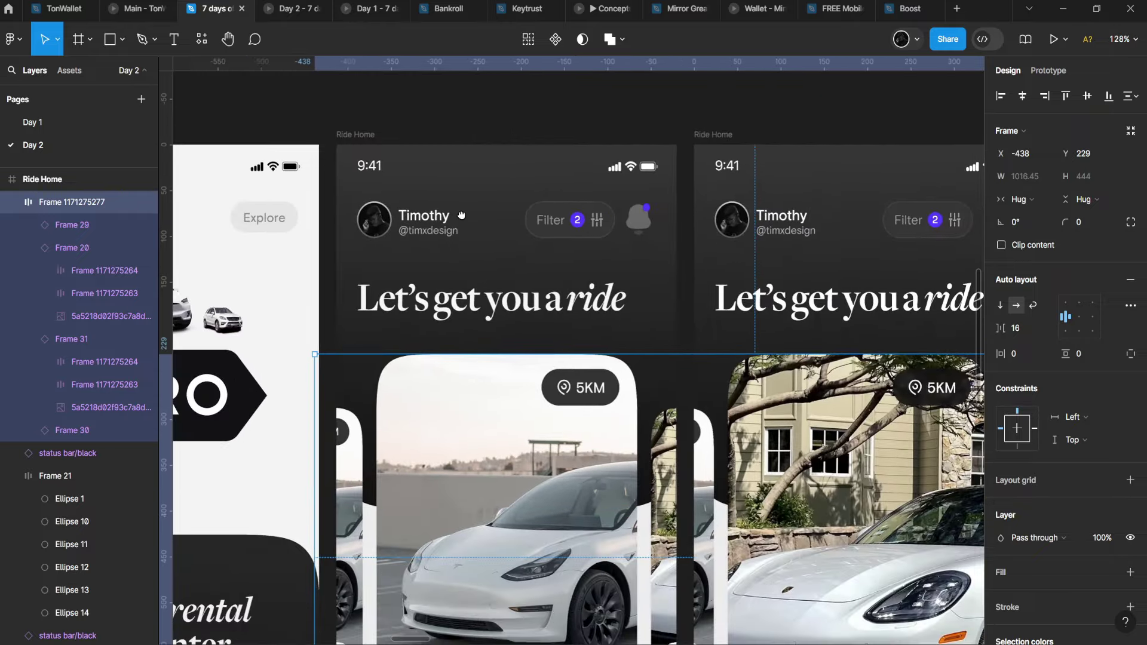
pyautogui.scroll(-3, 466, 287)
pyautogui.moveTo(462, 288); pyautogui.dragTo(460, 372)
pyautogui.scroll(1, 456, 366)
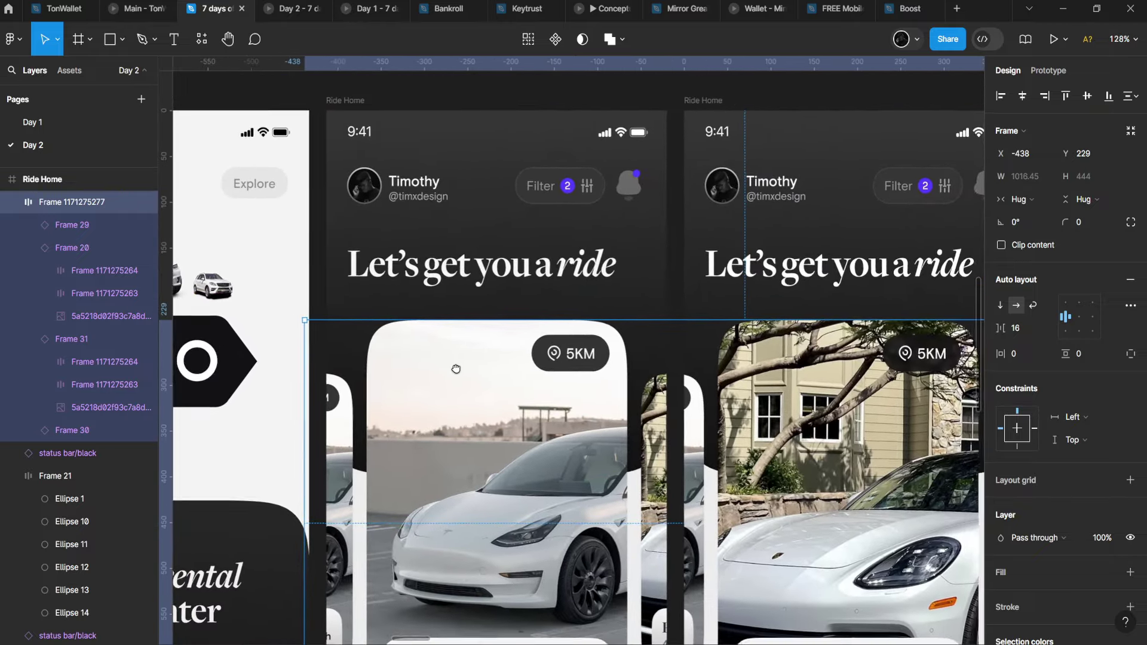
pyautogui.scroll(-6, 448, 369)
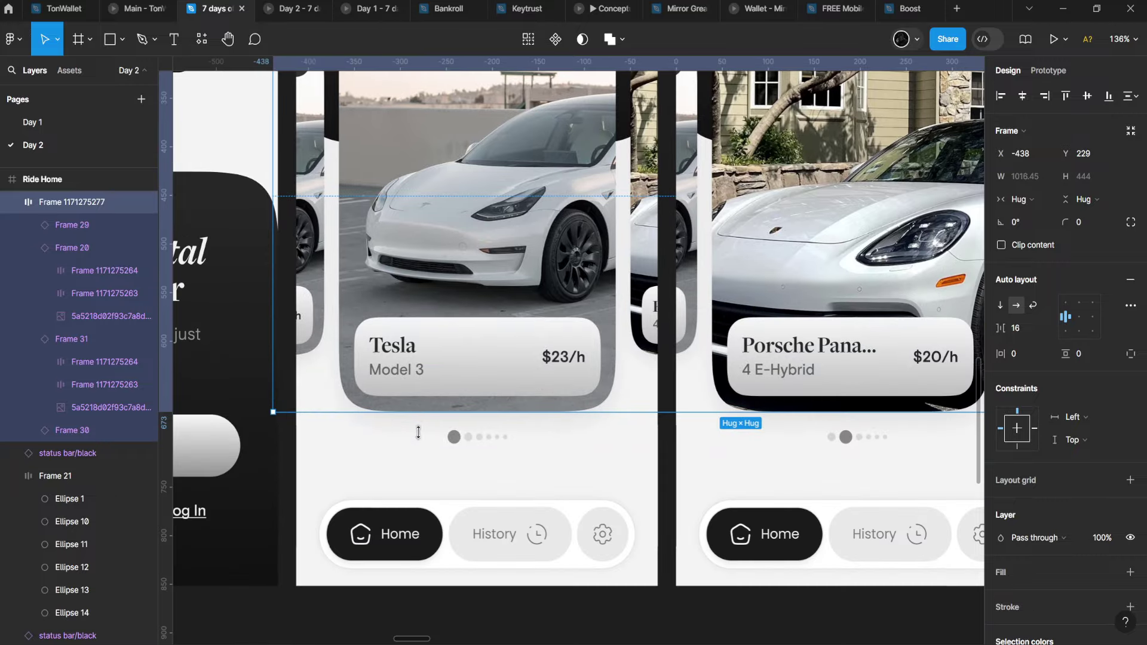
pyautogui.scroll(5, 447, 379)
pyautogui.click(308, 5)
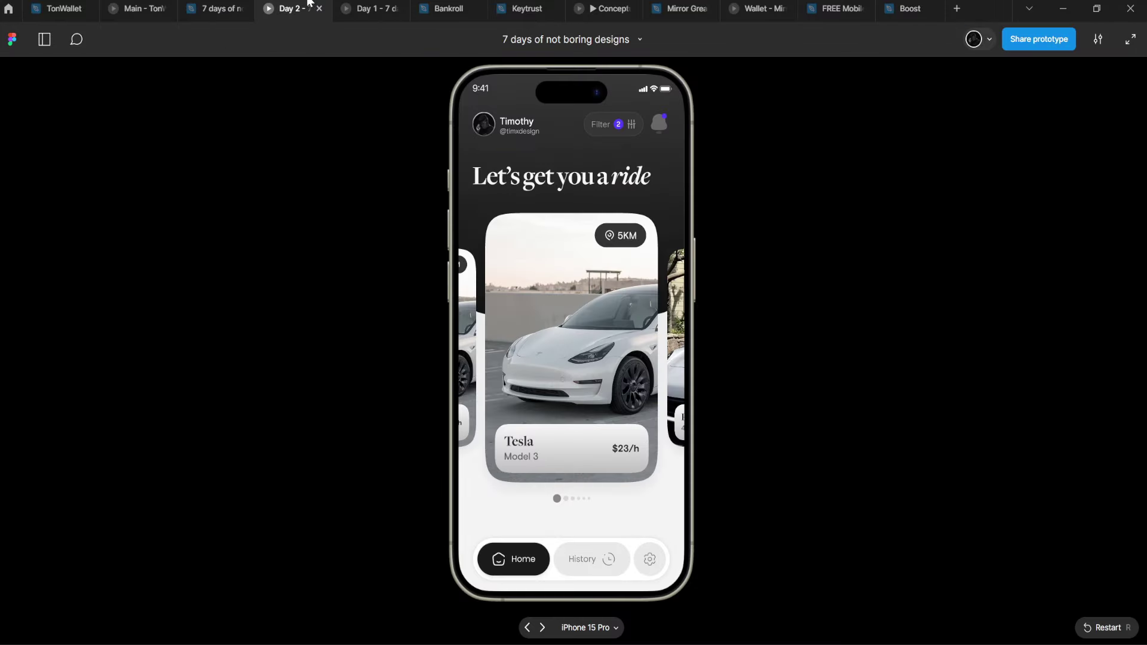
pyautogui.click(230, 3)
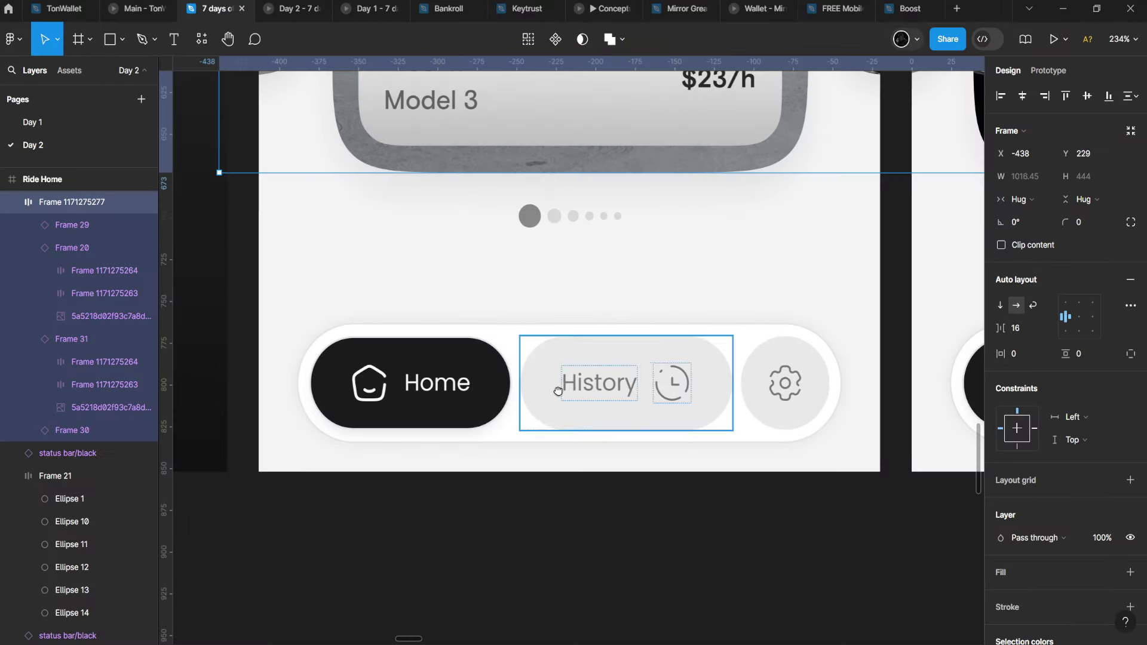
# Inspect the properties of the History label and the Home button in the first Ride Home screen's bottom navigation bar.
pyautogui.scroll(3, 562, 394)
pyautogui.moveTo(609, 411); pyautogui.dragTo(626, 402)
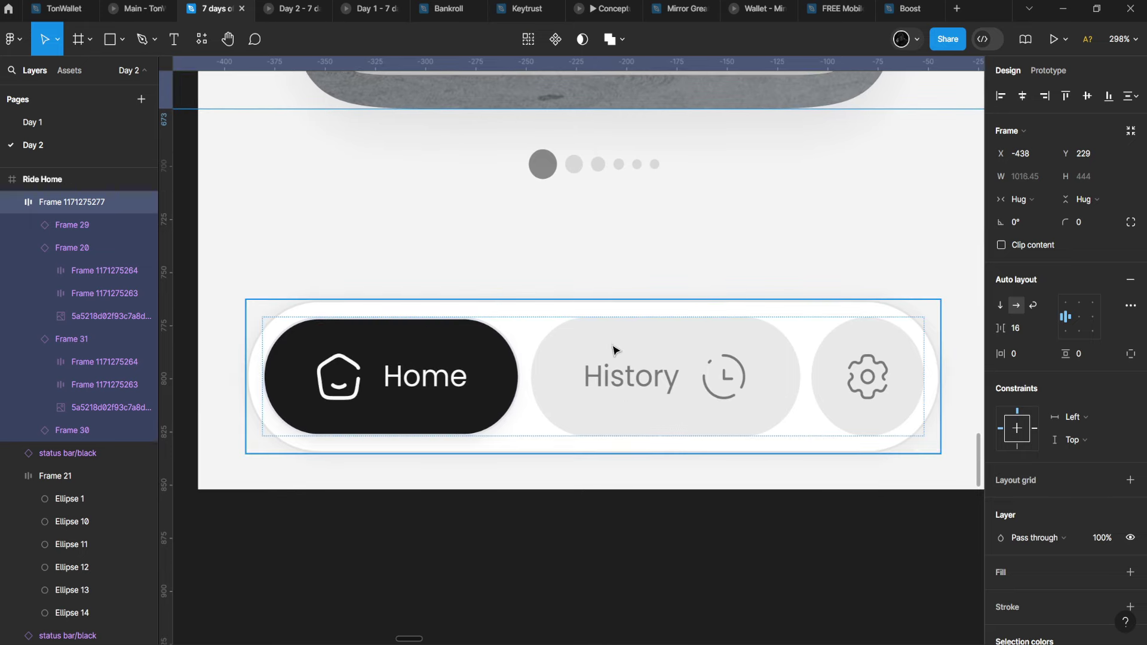
pyautogui.click(627, 215)
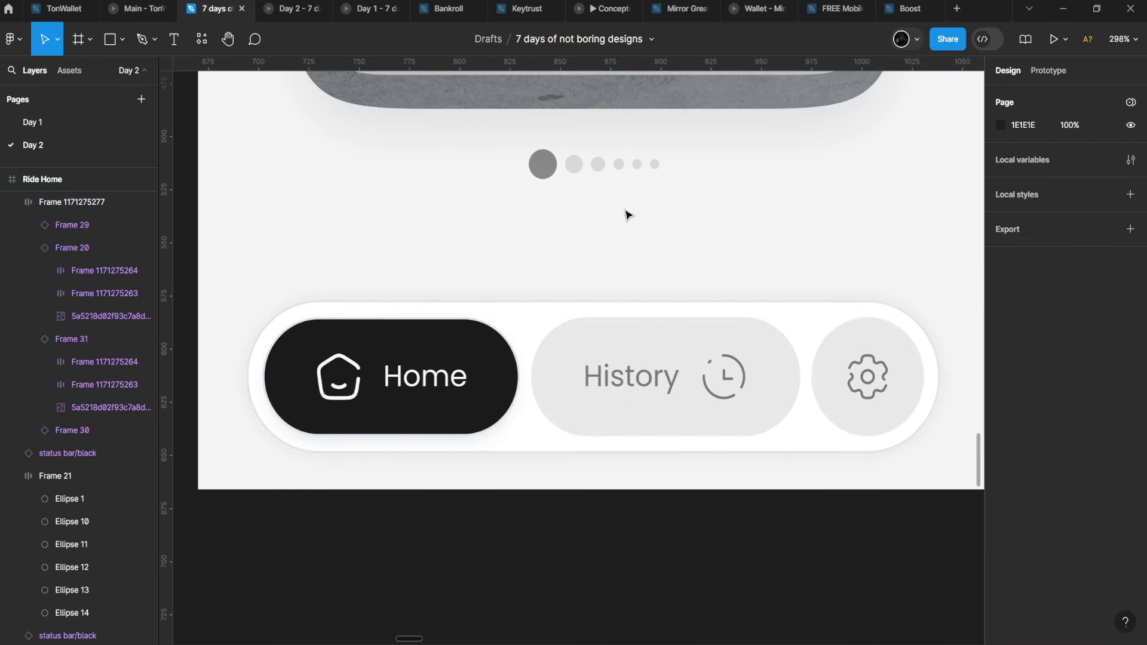
pyautogui.keyDown('ctrl'); pyautogui.click(663, 365); pyautogui.keyUp('ctrl')
pyautogui.doubleClick(656, 381)
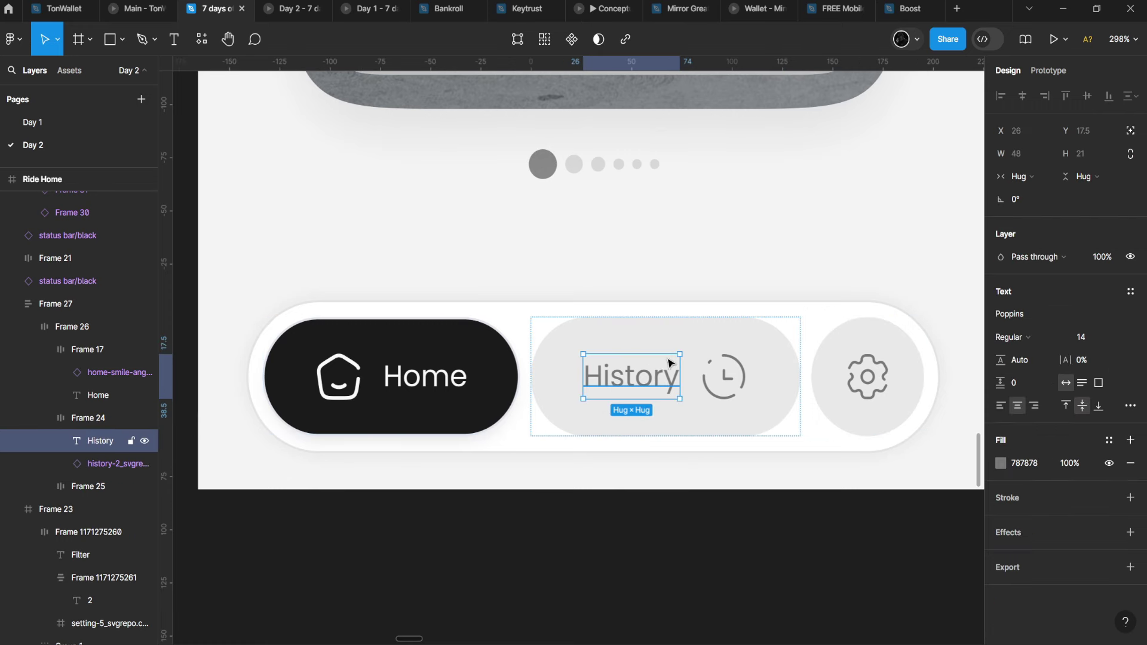
pyautogui.click(378, 344)
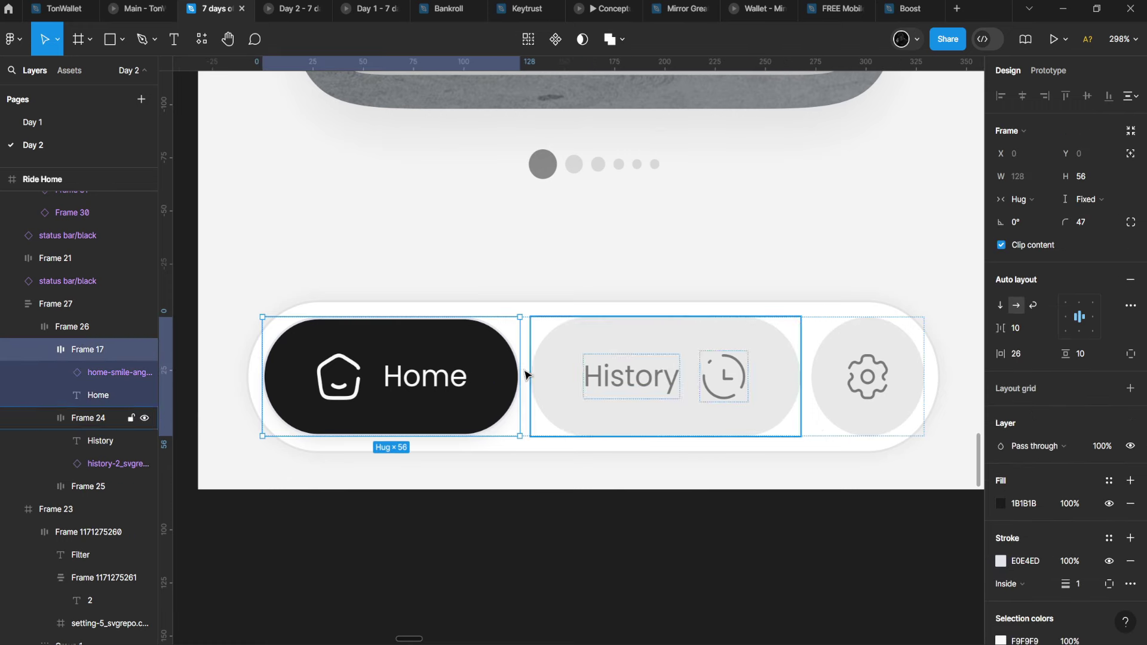
pyautogui.moveTo(576, 358); pyautogui.dragTo(560, 352)
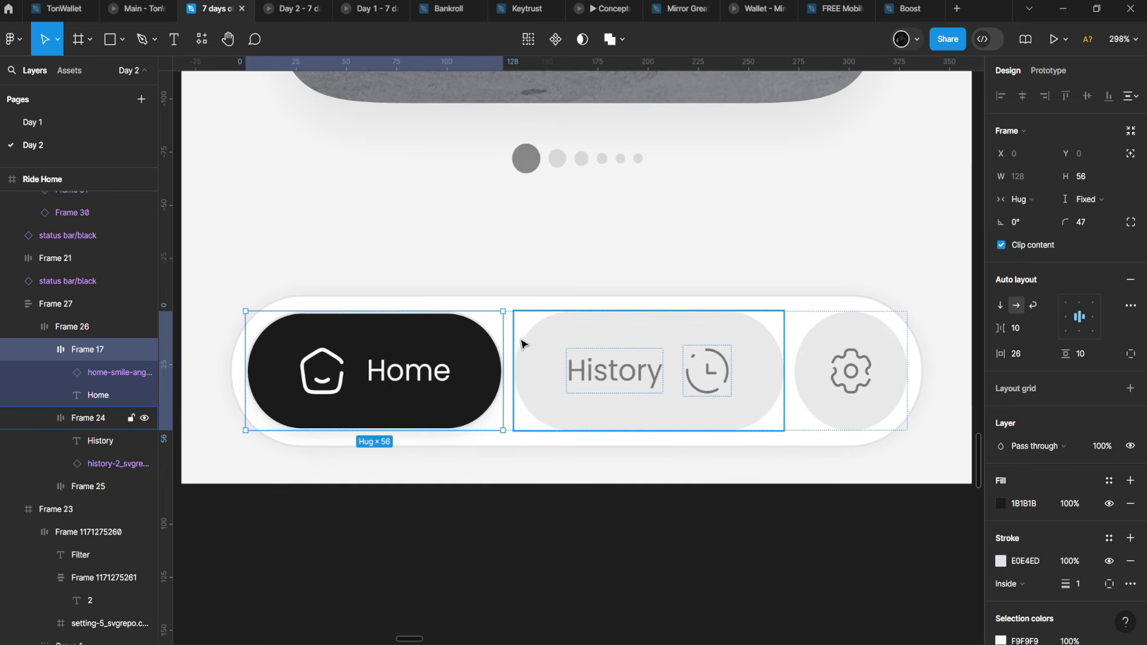
# Compare the auto layout and fill settings of the Home and History buttons by selecting them alternately.
pyautogui.click(607, 343)
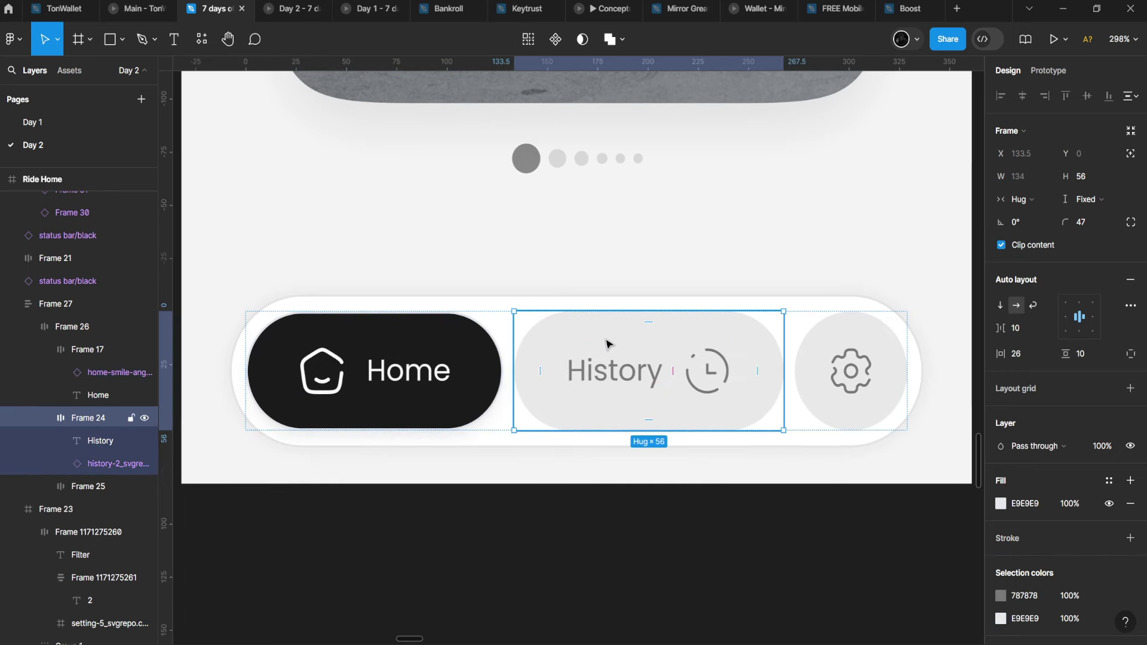
pyautogui.click(467, 360)
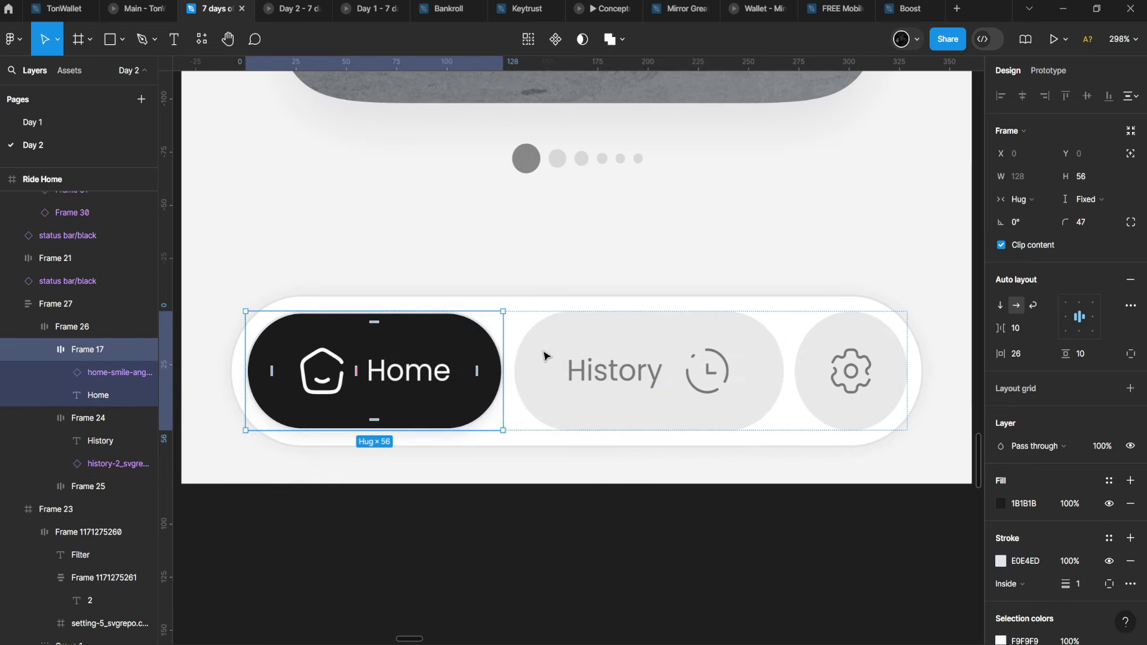
pyautogui.click(627, 352)
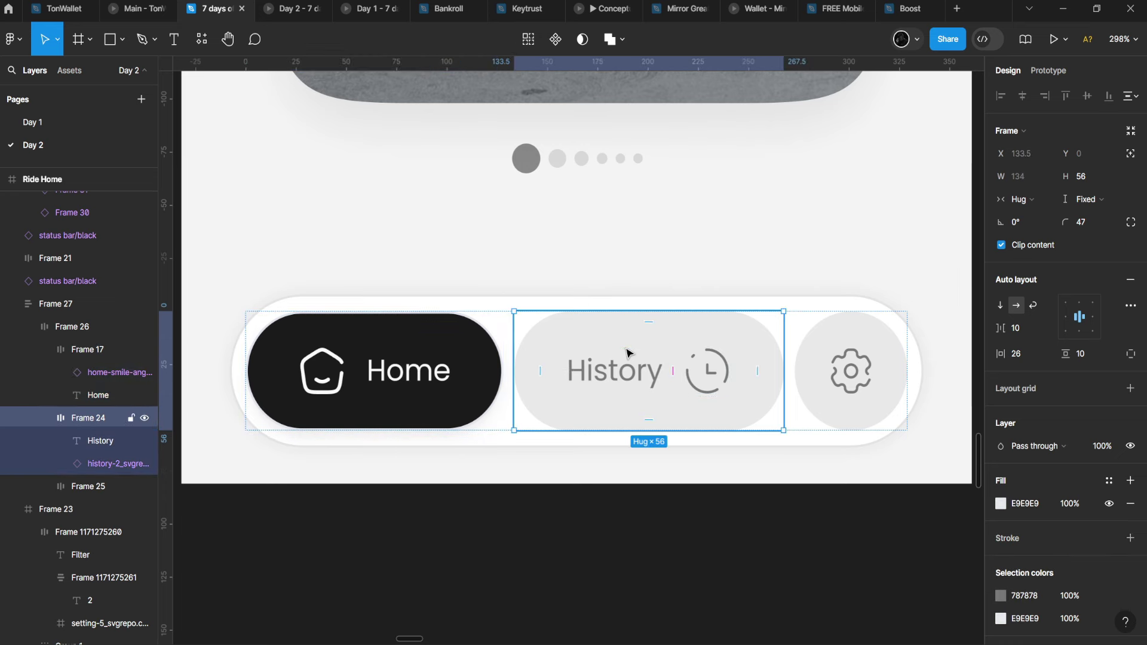
pyautogui.click(411, 391)
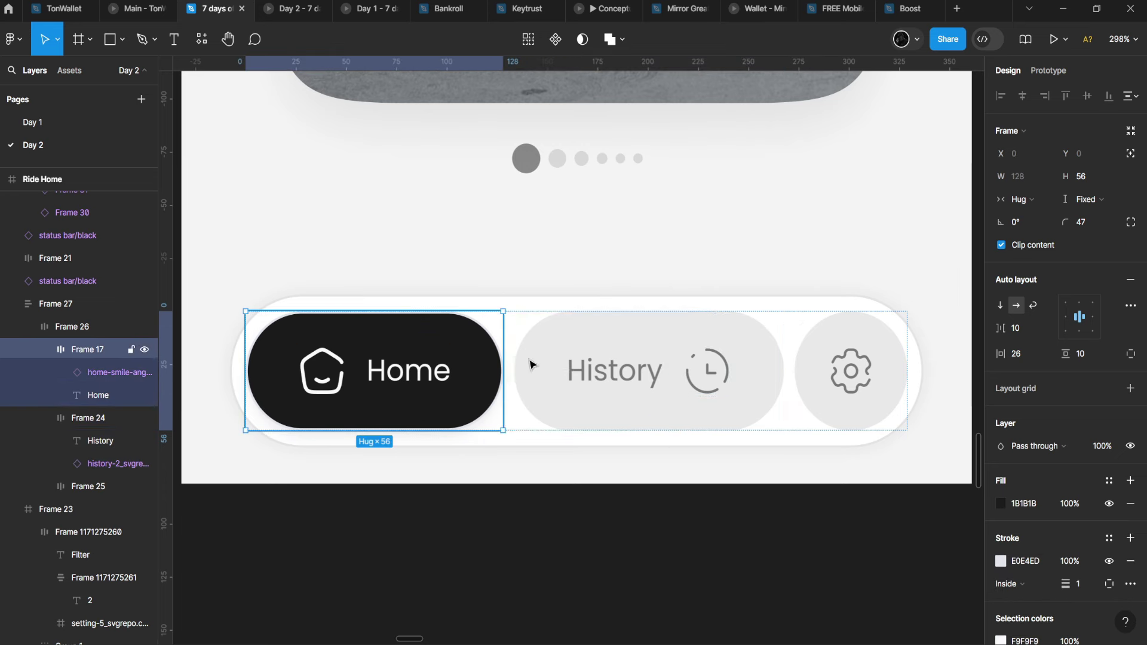
pyautogui.click(594, 363)
pyautogui.click(422, 392)
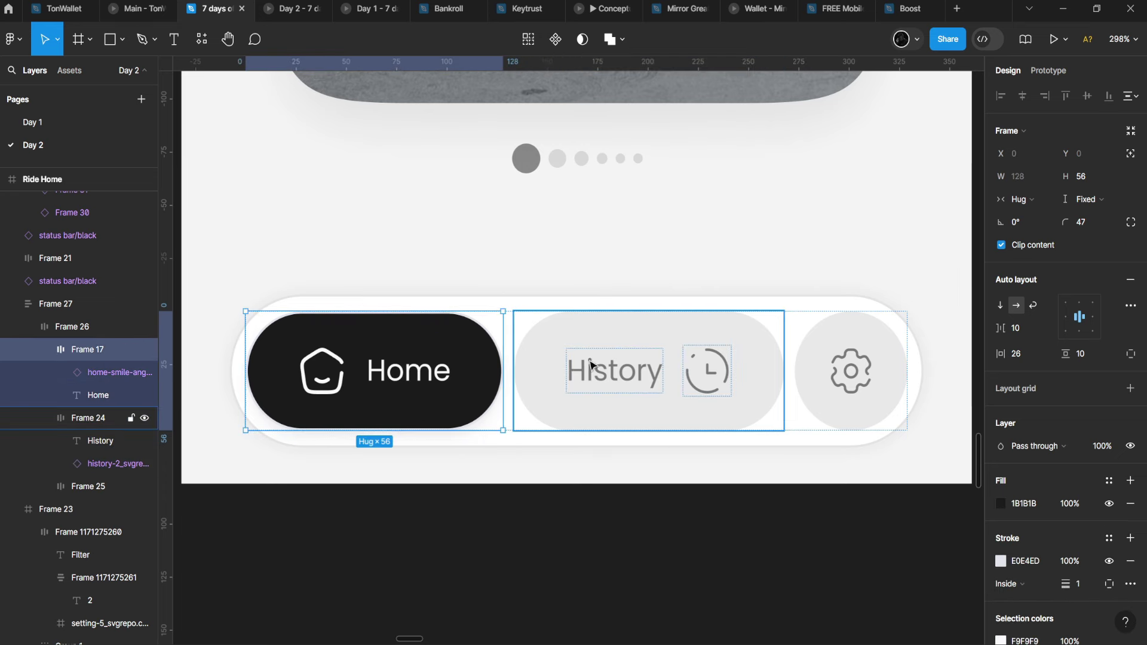
pyautogui.click(628, 367)
pyautogui.click(485, 395)
pyautogui.click(641, 363)
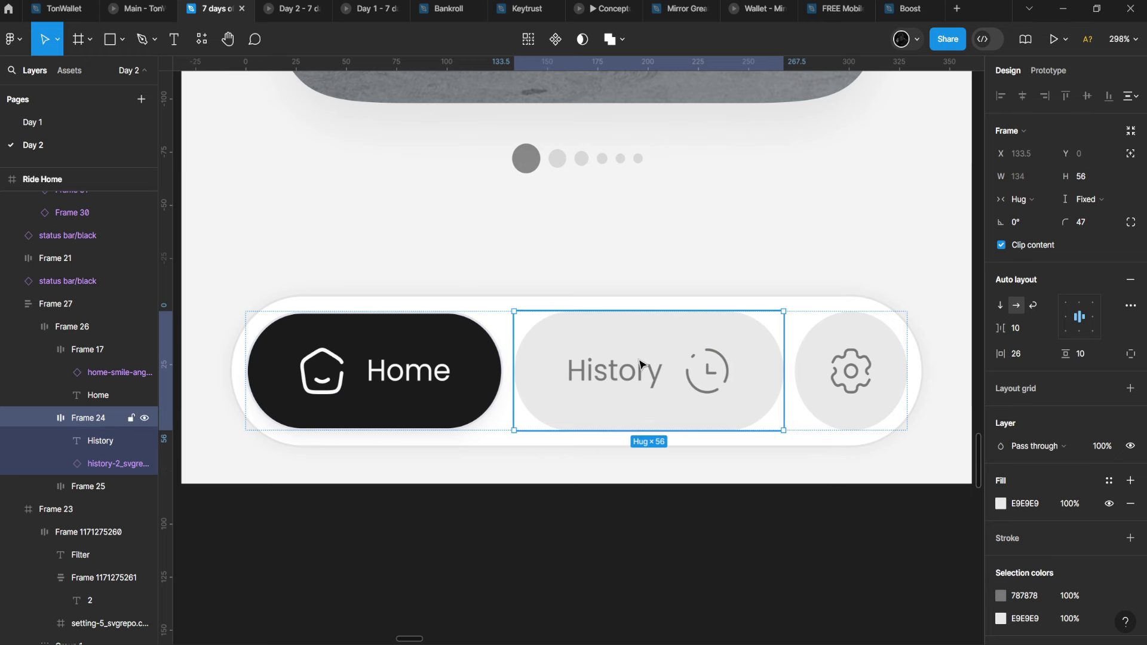
pyautogui.click(440, 410)
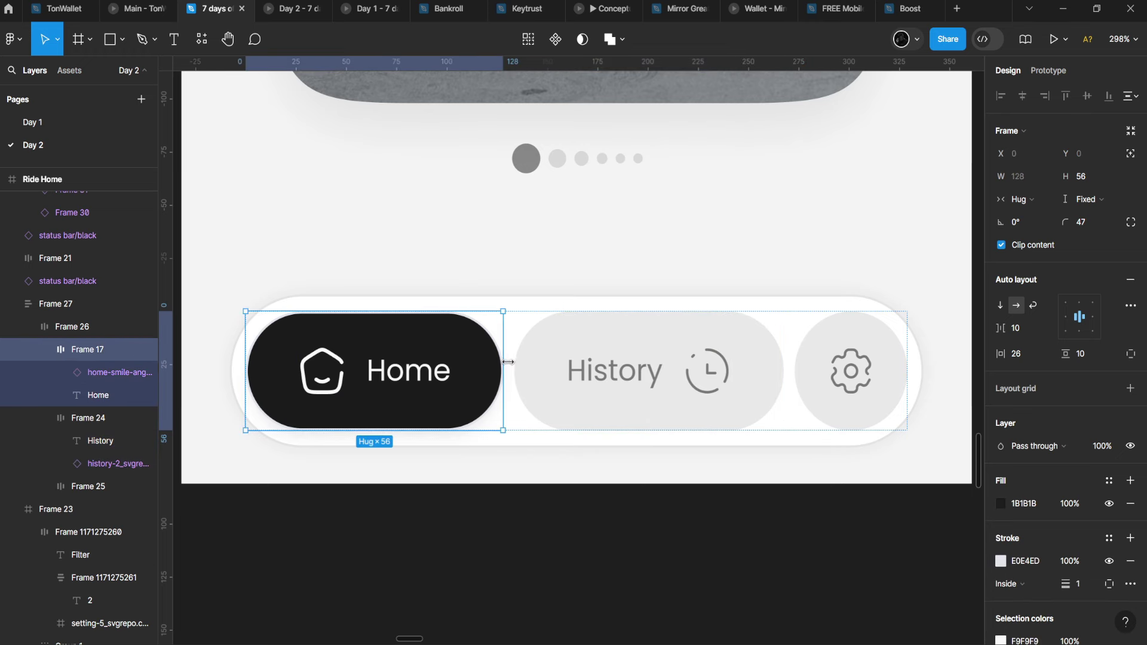
# Try making the Home button icon-only by deleting its label and narrowing the button to just under 60 wide.
pyautogui.moveTo(501, 362); pyautogui.dragTo(366, 360)
pyautogui.click(315, 367)
pyautogui.press('Delete')
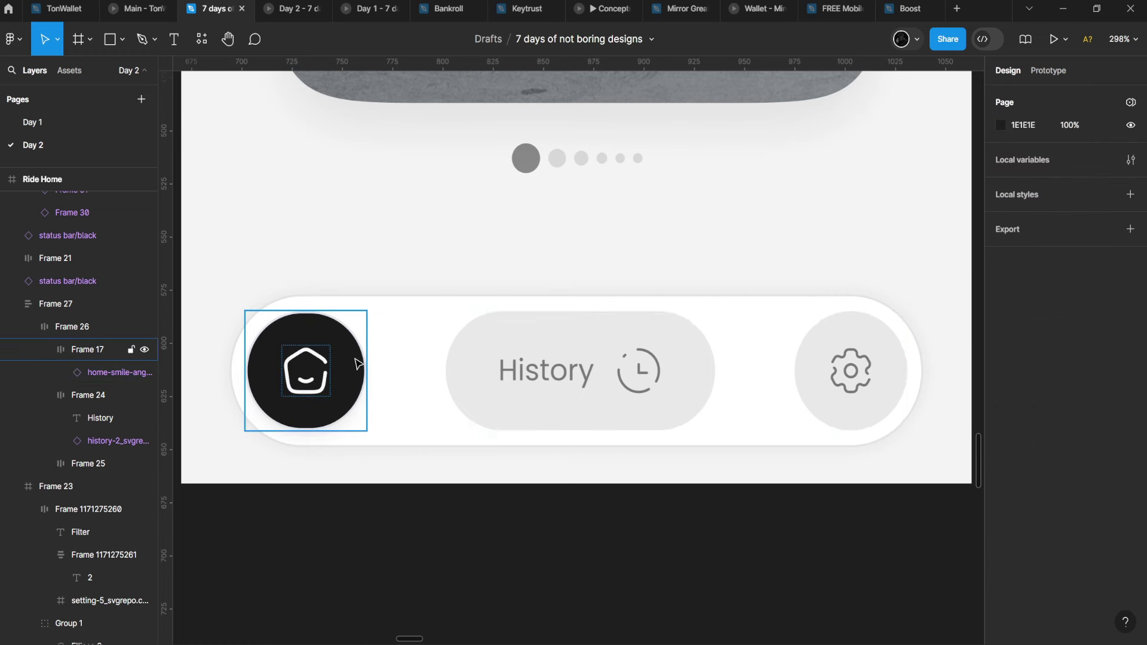
pyautogui.click(358, 362)
pyautogui.click(358, 363)
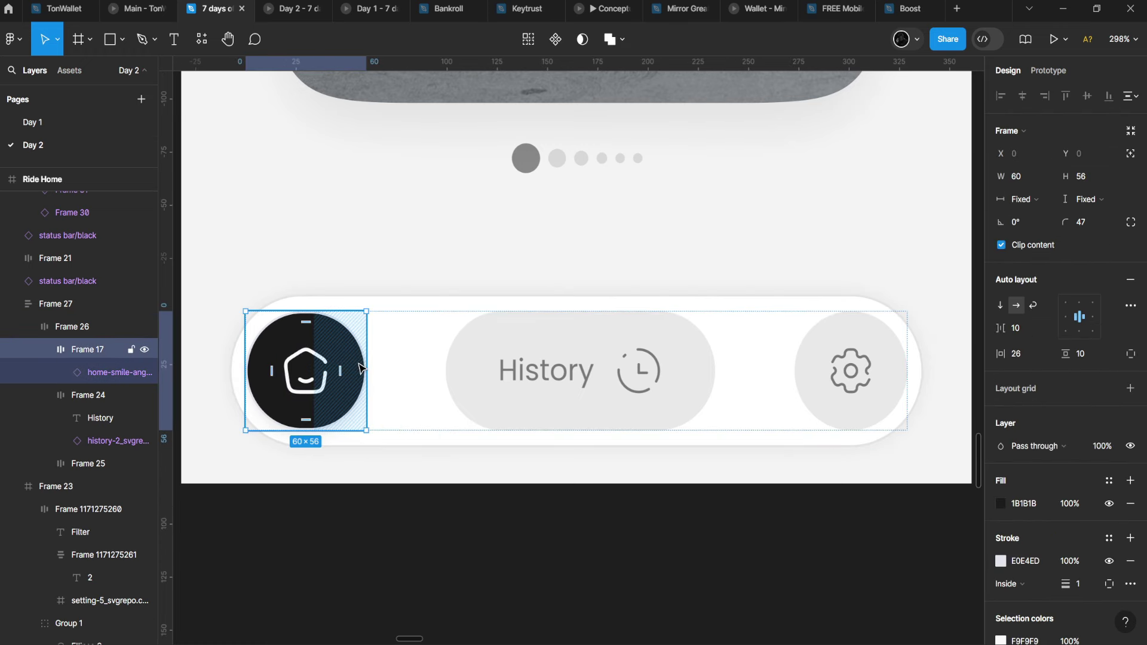
pyautogui.moveTo(364, 367); pyautogui.dragTo(356, 367)
# Try widening the settings button in the navigation bar to about 132.
pyautogui.click(487, 352)
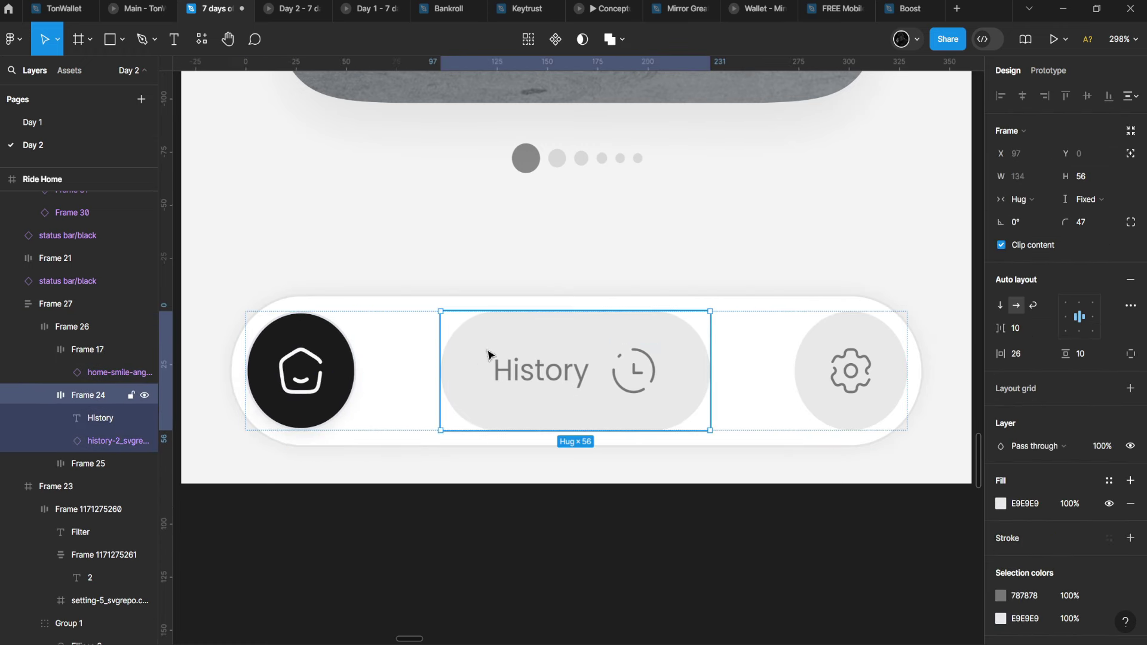
pyautogui.click(811, 373)
pyautogui.moveTo(792, 364); pyautogui.dragTo(642, 360)
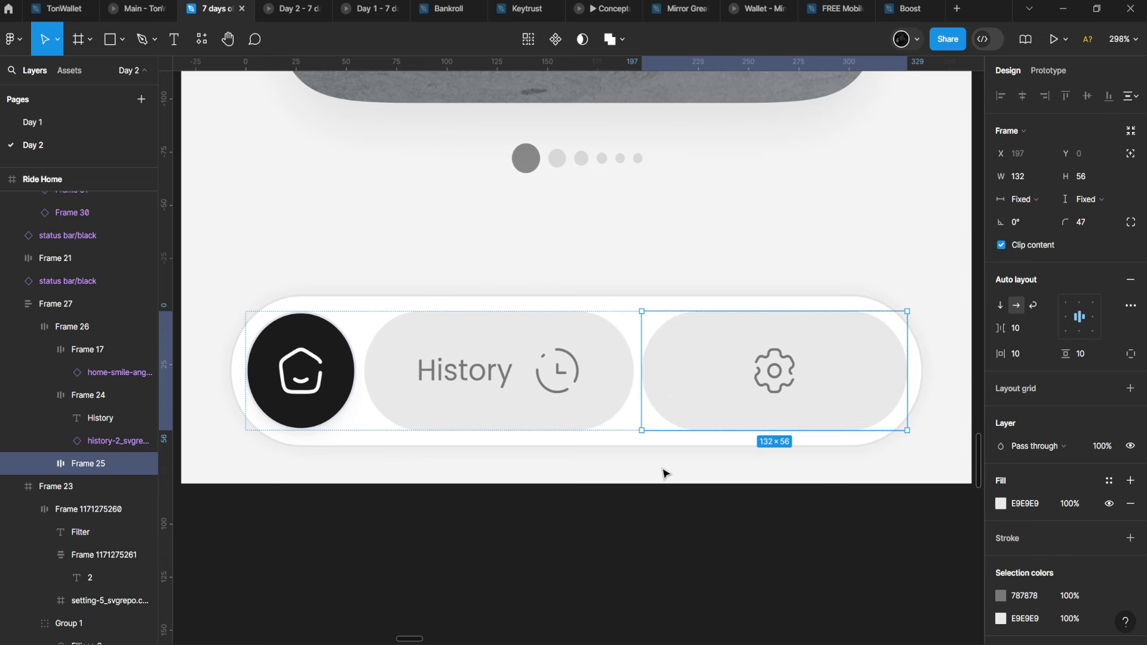
# Undo the settings button widening, the Home button narrowing and the deletion of the Home label.
pyautogui.hotkey('ctrl', 'z')
pyautogui.hotkey('ctrl', 'z')
pyautogui.hotkey('ctrl', 'z')
pyautogui.hotkey('ctrl', 'z')
pyautogui.hotkey('ctrl', 'z')
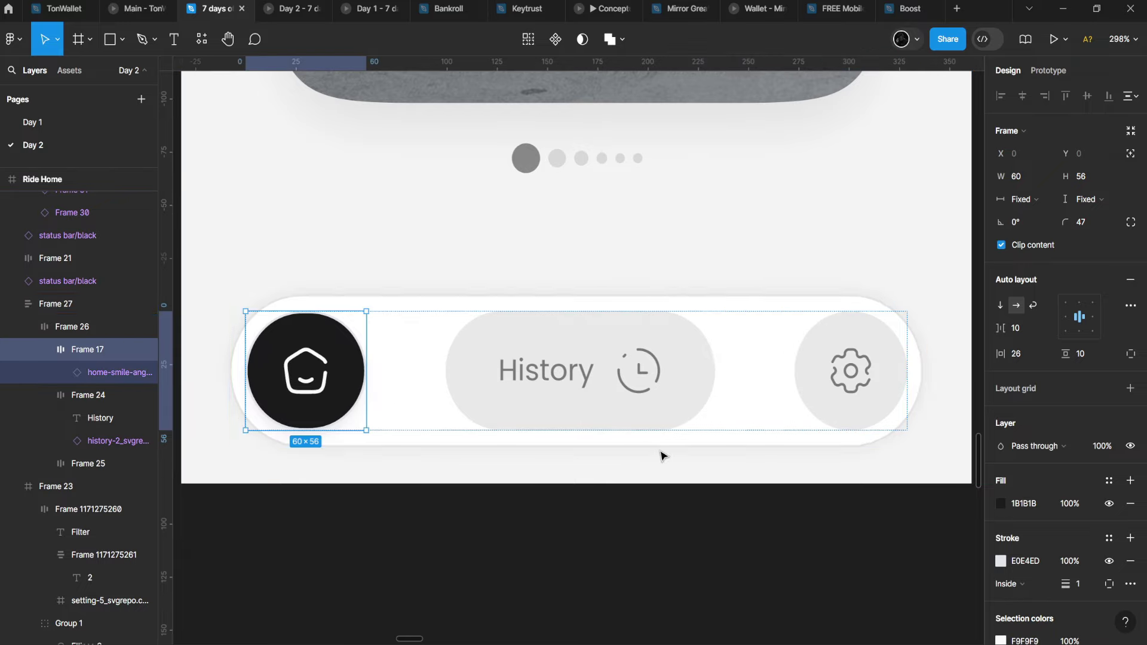
pyautogui.hotkey('ctrl', 'z')
pyautogui.hotkey('ctrl', 'z')
pyautogui.hotkey('ctrl', 'z')
pyautogui.hotkey('ctrl', 'z')
# Examine the page indicator dots and the bottom navigation bar beneath the Tesla card on the first Ride Home screen.
pyautogui.scroll(-5, 664, 451)
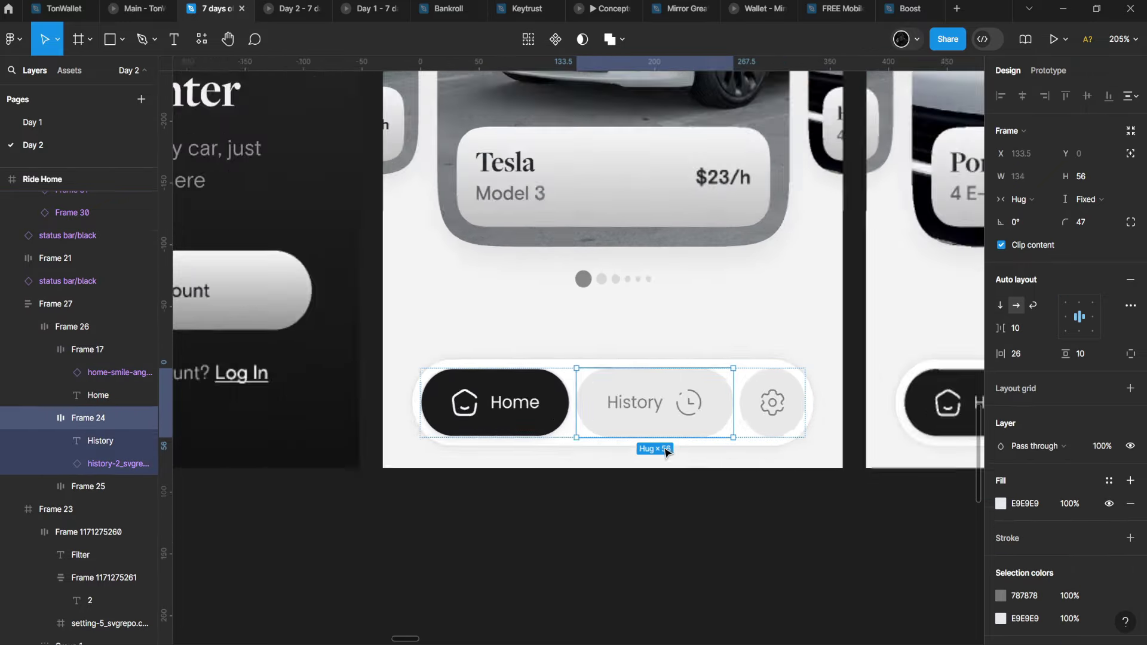
pyautogui.scroll(4, 665, 453)
pyautogui.scroll(2, 341, 273)
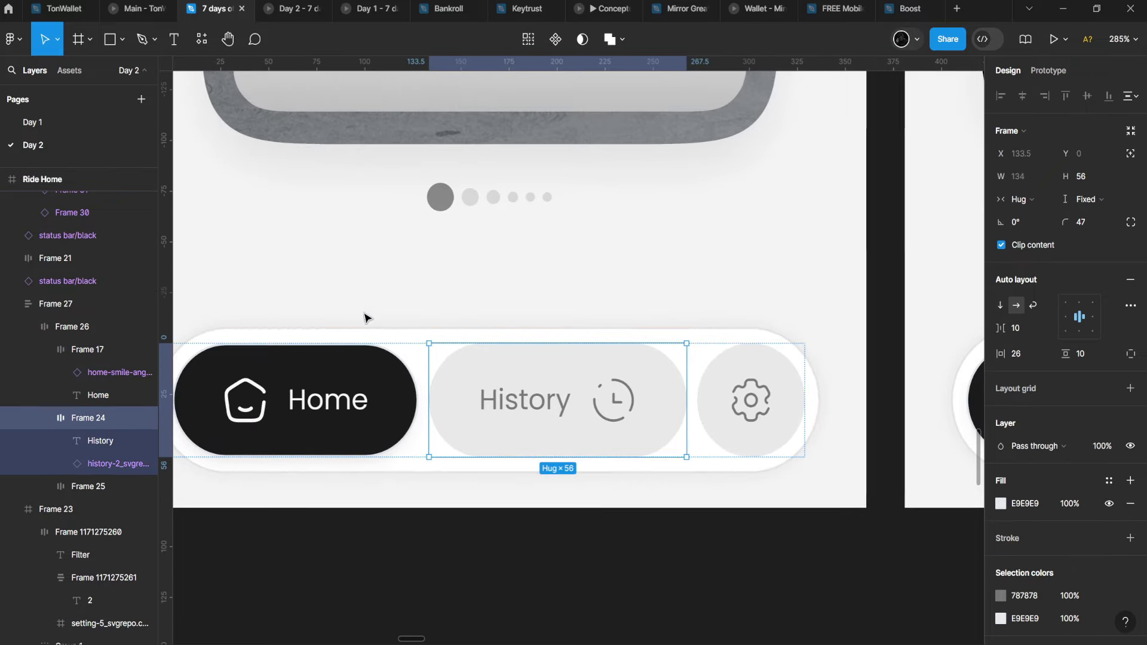
pyautogui.scroll(-3, 367, 318)
pyautogui.click(389, 284)
pyautogui.scroll(2, 389, 284)
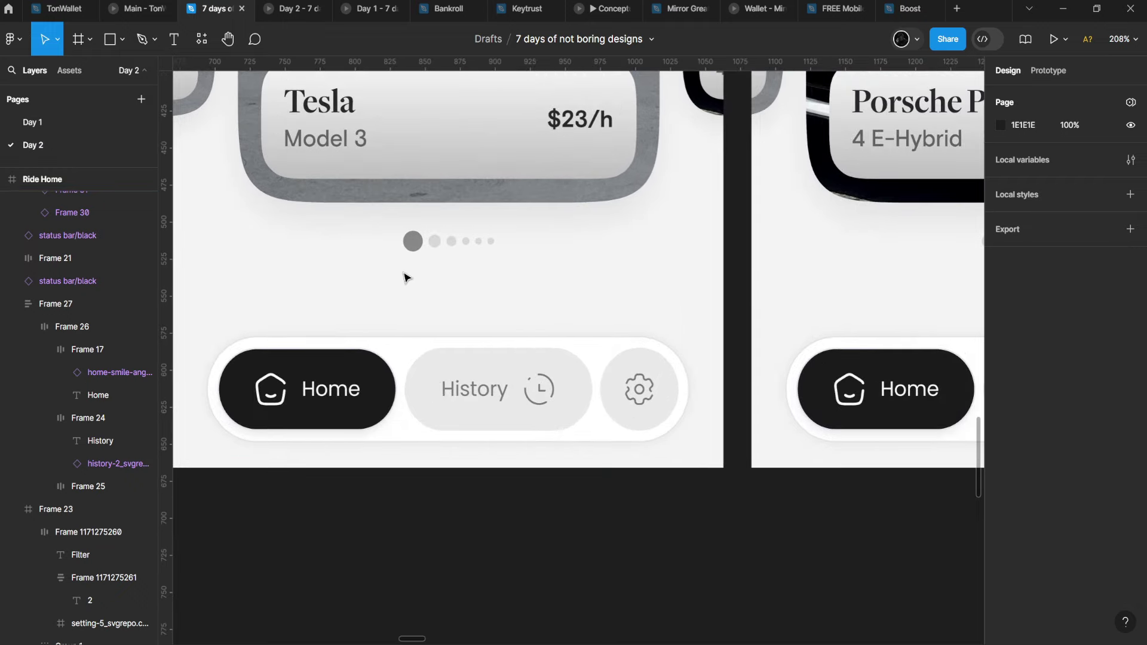
pyautogui.scroll(1, 405, 276)
pyautogui.moveTo(466, 304); pyautogui.dragTo(530, 356)
pyautogui.scroll(-2, 530, 356)
pyautogui.moveTo(540, 310); pyautogui.dragTo(525, 377)
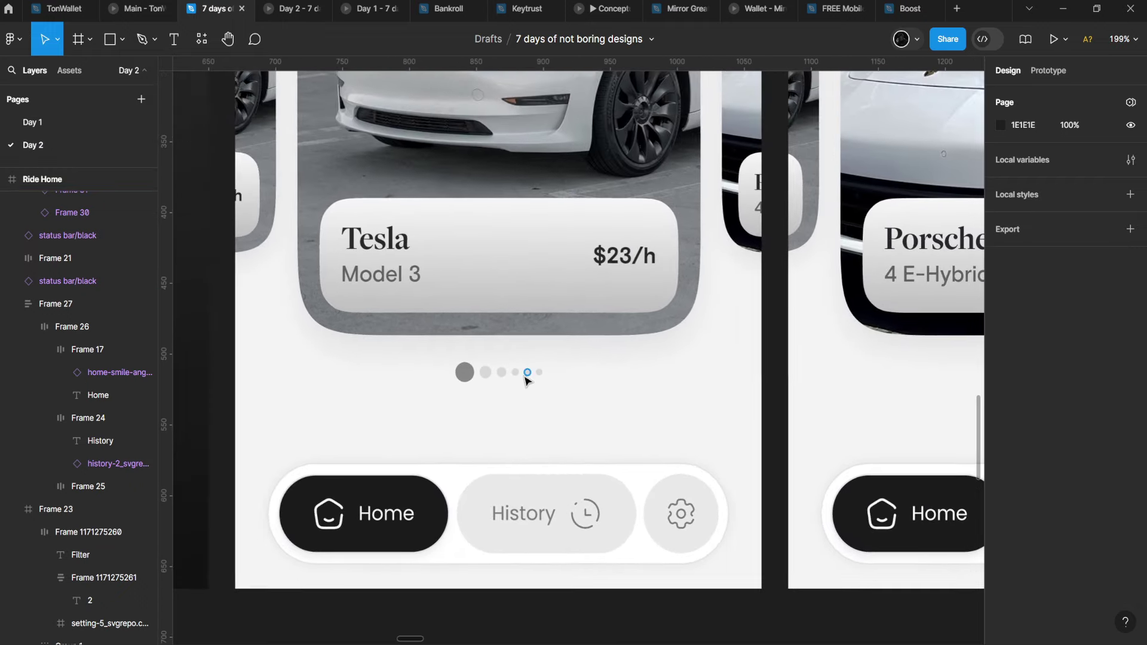
# Inspect the settings, History and Home buttons in turn within the first Ride Home screen's navigation bar.
pyautogui.doubleClick(680, 504)
pyautogui.scroll(-2, 679, 504)
pyautogui.scroll(5, 676, 502)
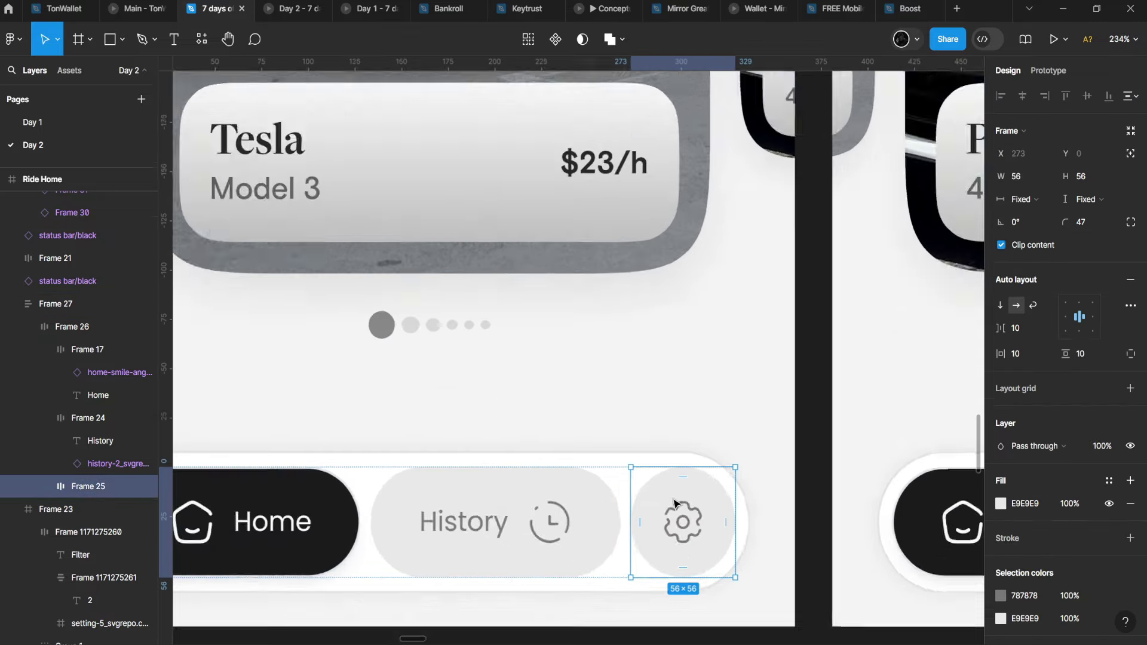
pyautogui.moveTo(470, 557); pyautogui.dragTo(597, 480)
pyautogui.click(596, 478)
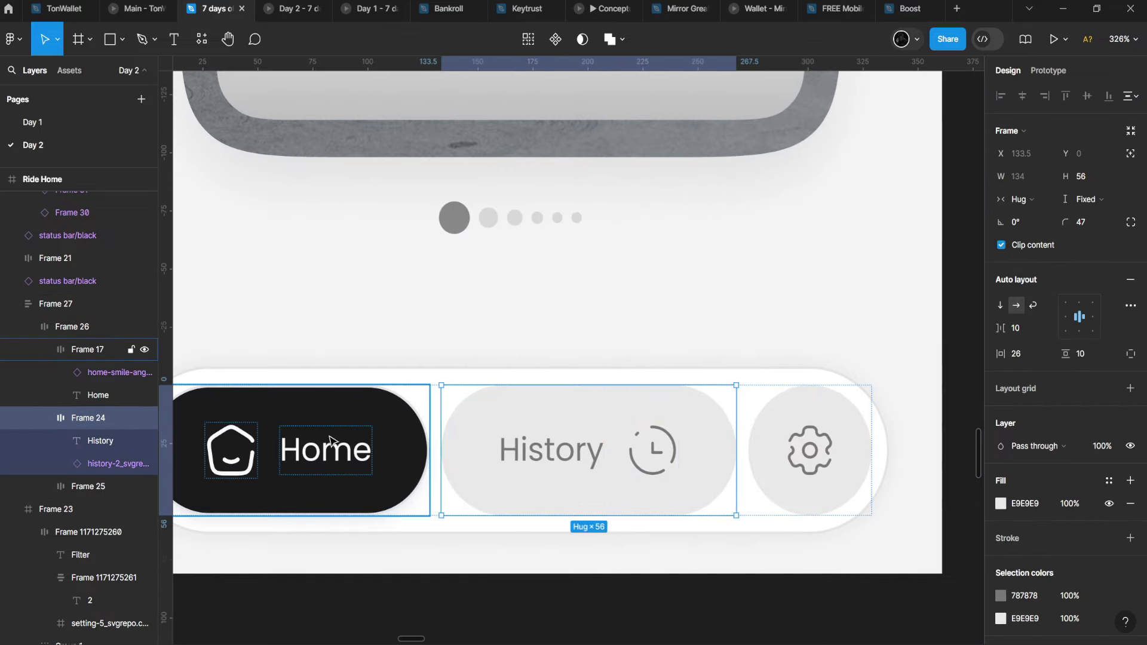
pyautogui.click(325, 456)
# View the whole row of TURO screens and select the settings button in the first Ride Home screen's navigation bar.
pyautogui.scroll(-5, 325, 455)
pyautogui.scroll(-5, 460, 373)
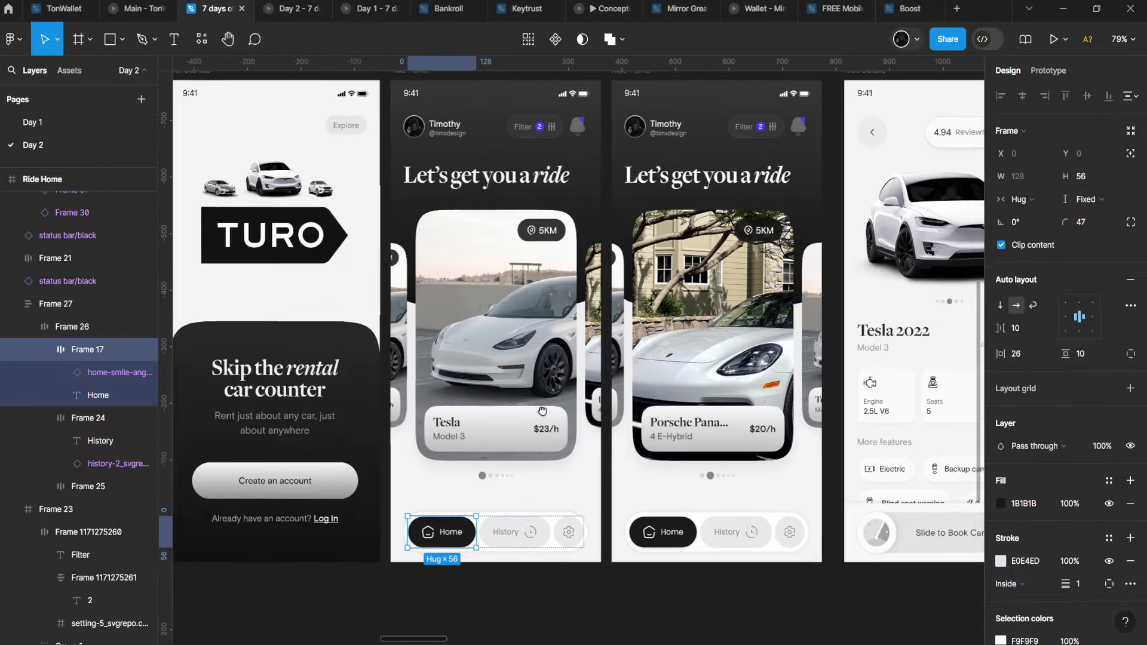
pyautogui.scroll(3, 452, 489)
pyautogui.scroll(5, 453, 489)
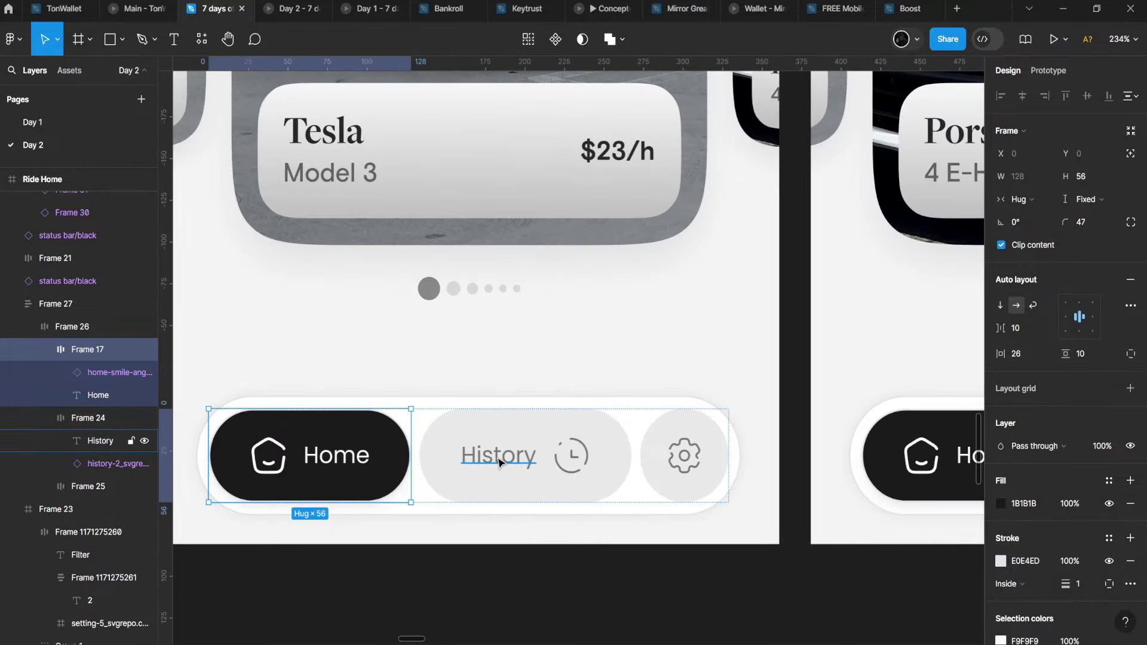
pyautogui.click(648, 454)
pyautogui.scroll(3, 655, 448)
pyautogui.scroll(-4, 658, 447)
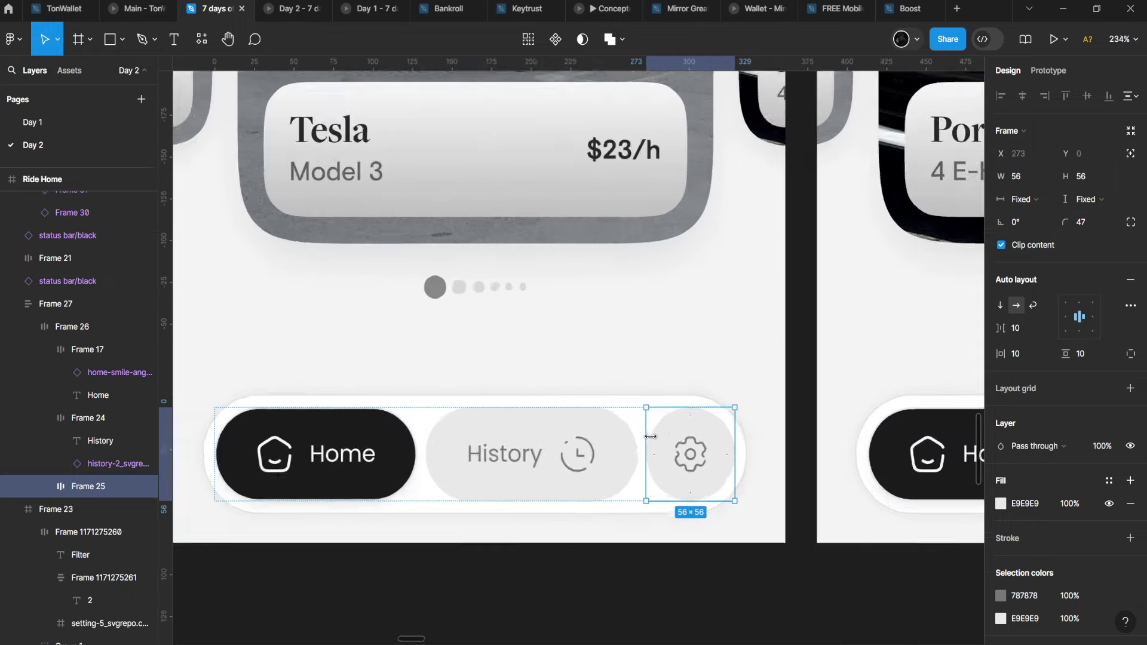
# Examine the sizing of the History, settings and Home buttons once more in the first Ride Home screen's navigation bar.
pyautogui.click(591, 451)
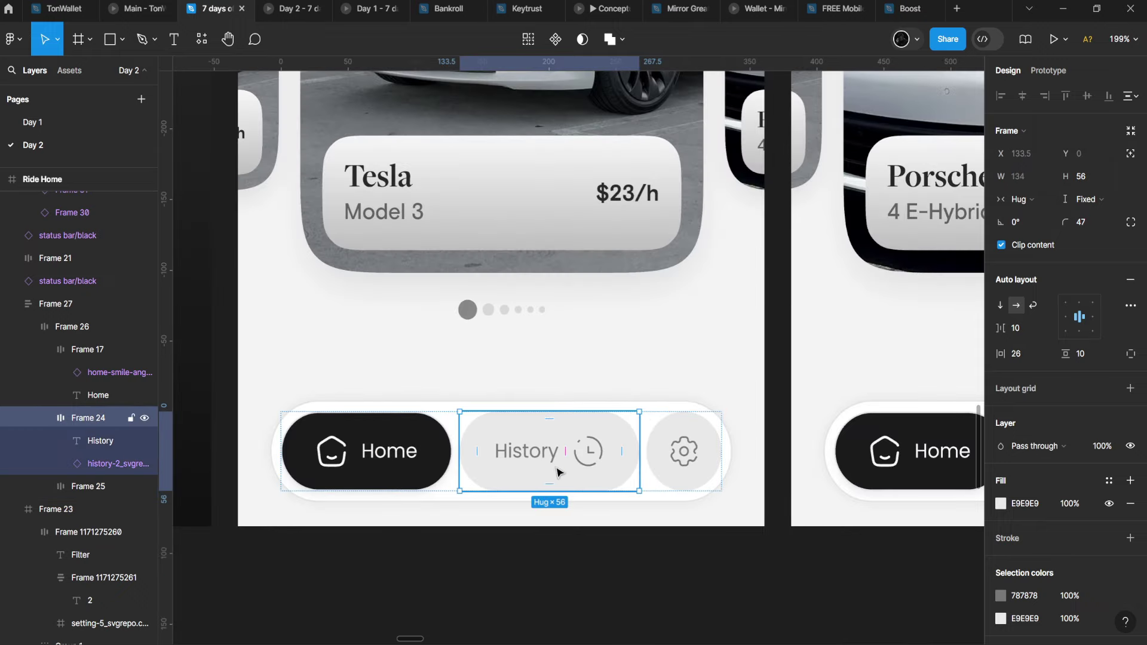
pyautogui.scroll(2, 583, 447)
pyautogui.click(762, 450)
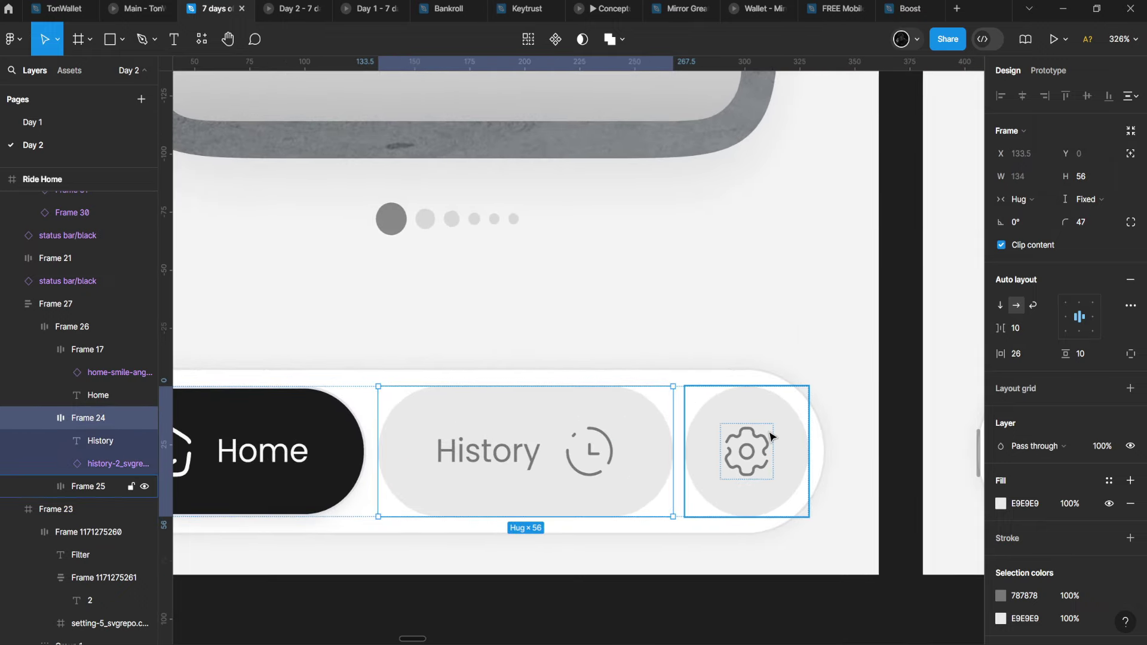
pyautogui.scroll(-4, 765, 445)
pyautogui.scroll(2, 765, 438)
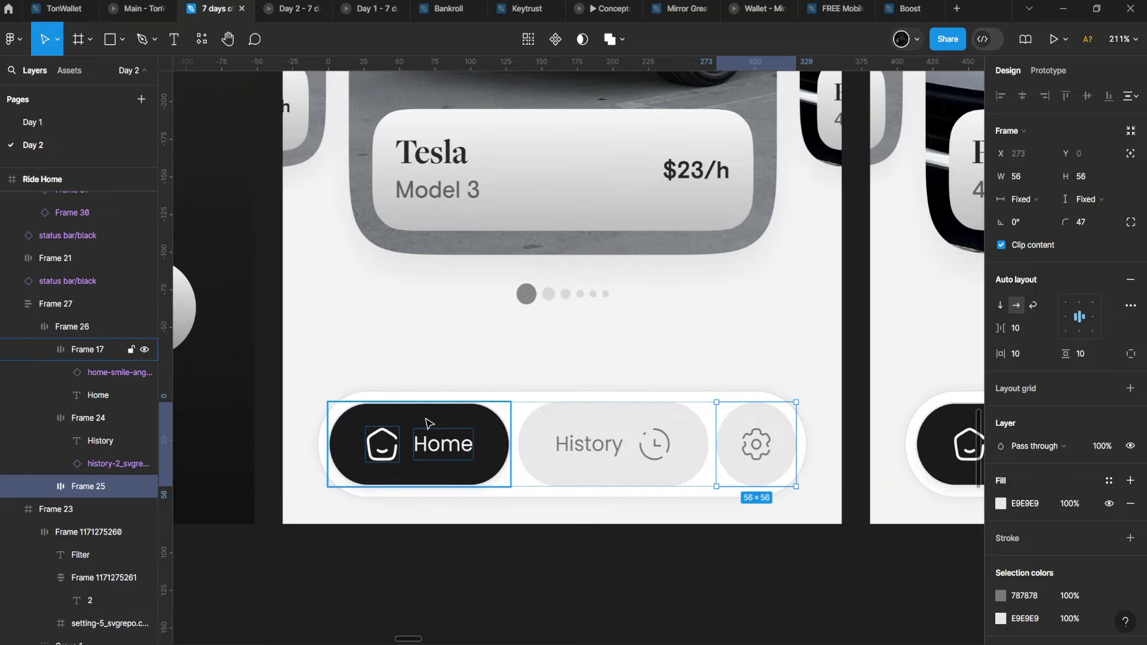
pyautogui.click(447, 411)
pyautogui.scroll(-3, 508, 383)
pyautogui.scroll(2, 508, 382)
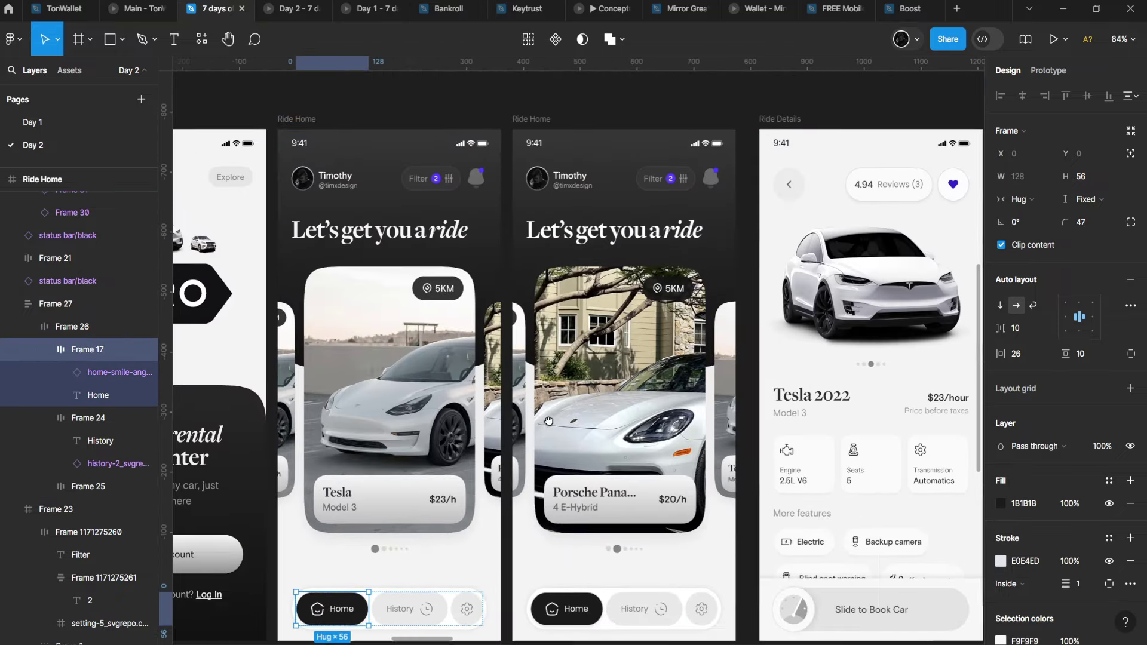
# Hide the drop shadow on both the reviews pill and the heart button of the Ride Details screen.
pyautogui.hscroll(4, 666, 141)
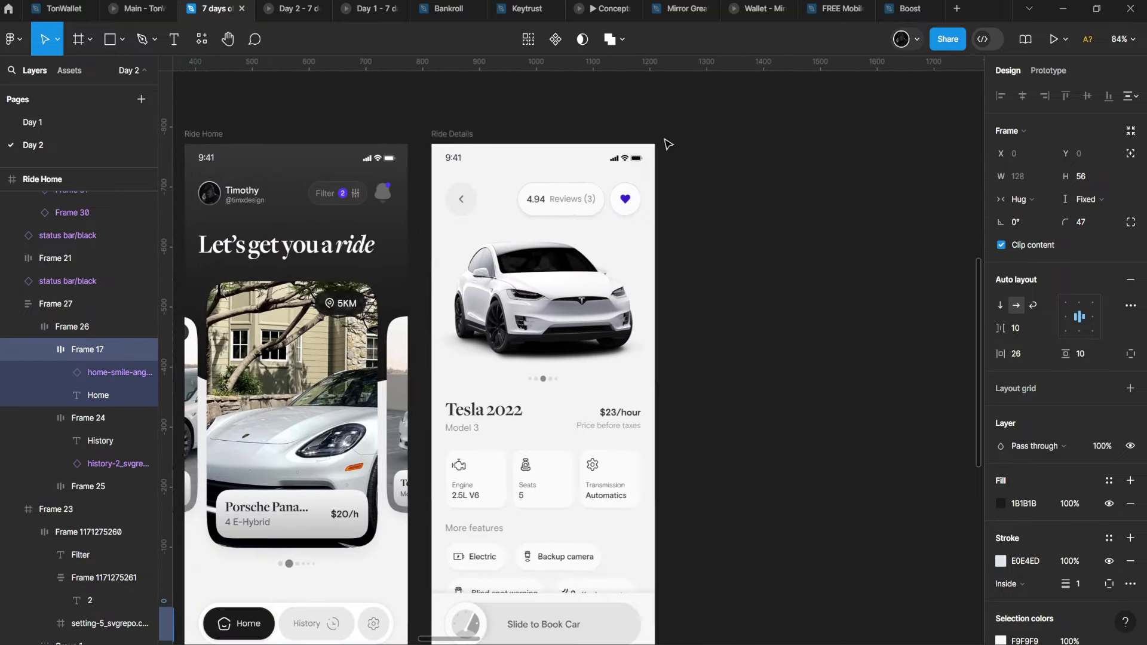
pyautogui.scroll(5, 507, 197)
pyautogui.scroll(-3, 501, 233)
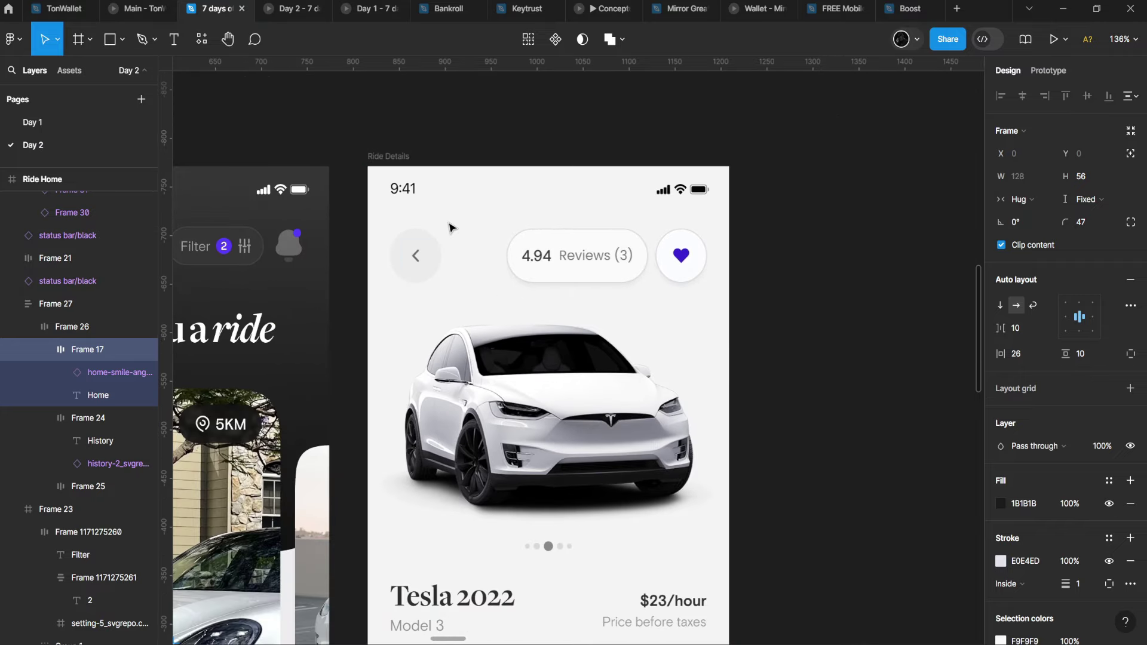
pyautogui.doubleClick(562, 231)
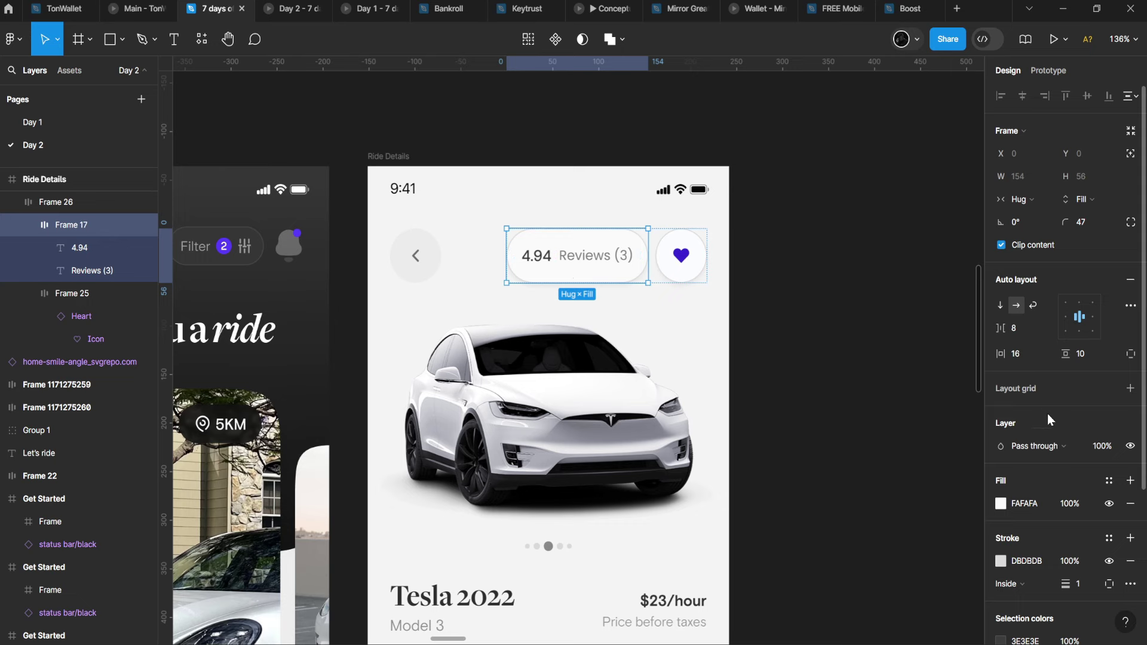
pyautogui.hotkey('ctrl', 'a')
pyautogui.click(1083, 565)
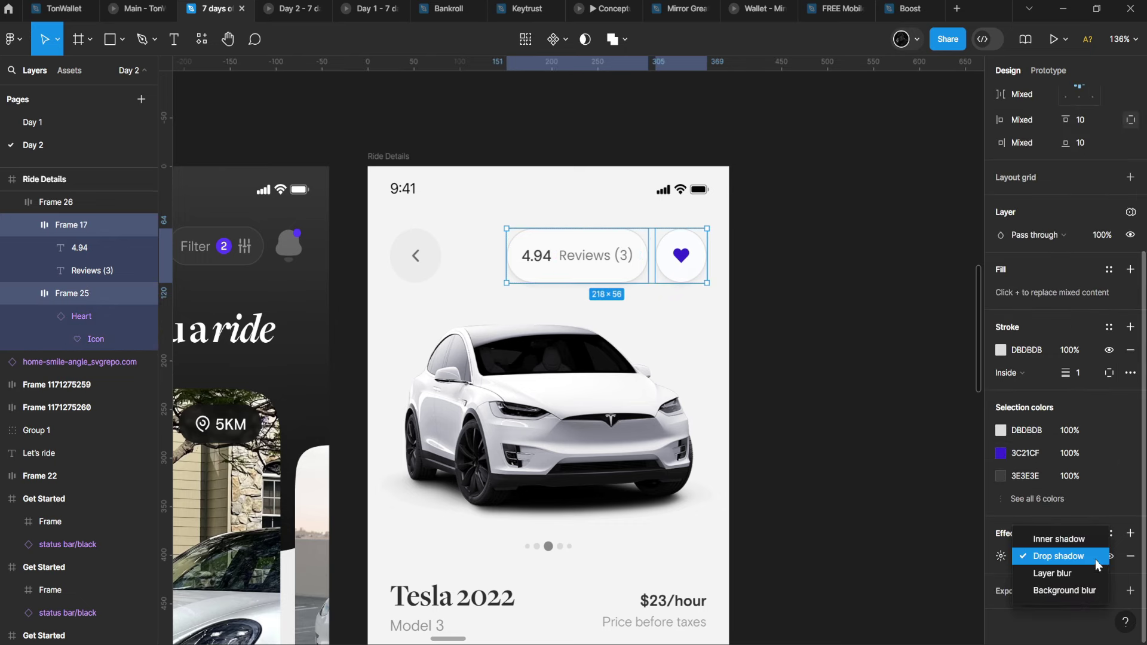
pyautogui.click(1112, 557)
pyautogui.click(1109, 556)
pyautogui.click(950, 374)
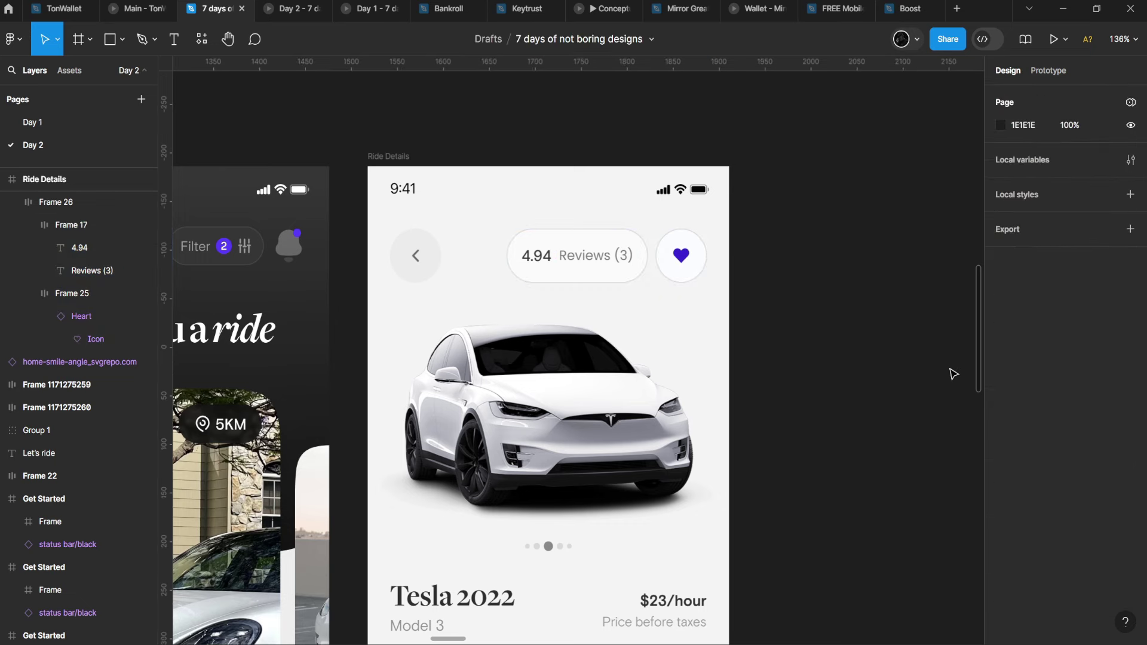
# Select the Tesla photo on the Ride Details screen and view that screen in the Day 2 prototype.
pyautogui.scroll(-4, 934, 377)
pyautogui.moveTo(934, 377); pyautogui.dragTo(719, 279)
pyautogui.scroll(3, 720, 281)
pyautogui.scroll(4, 722, 283)
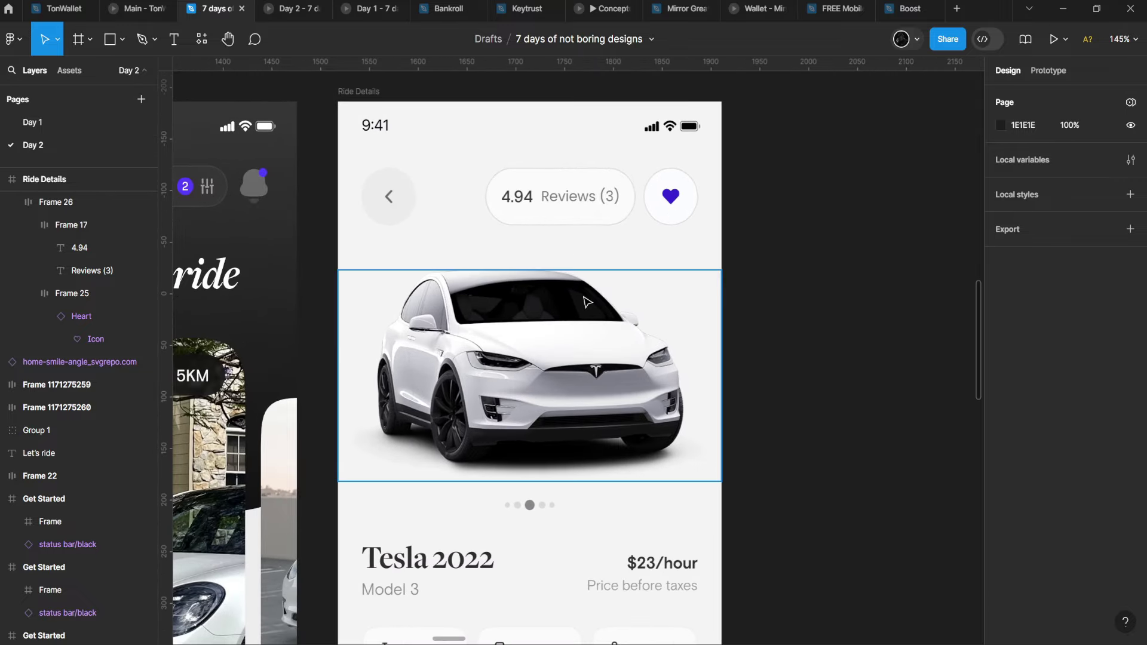
pyautogui.click(588, 300)
pyautogui.click(1060, 40)
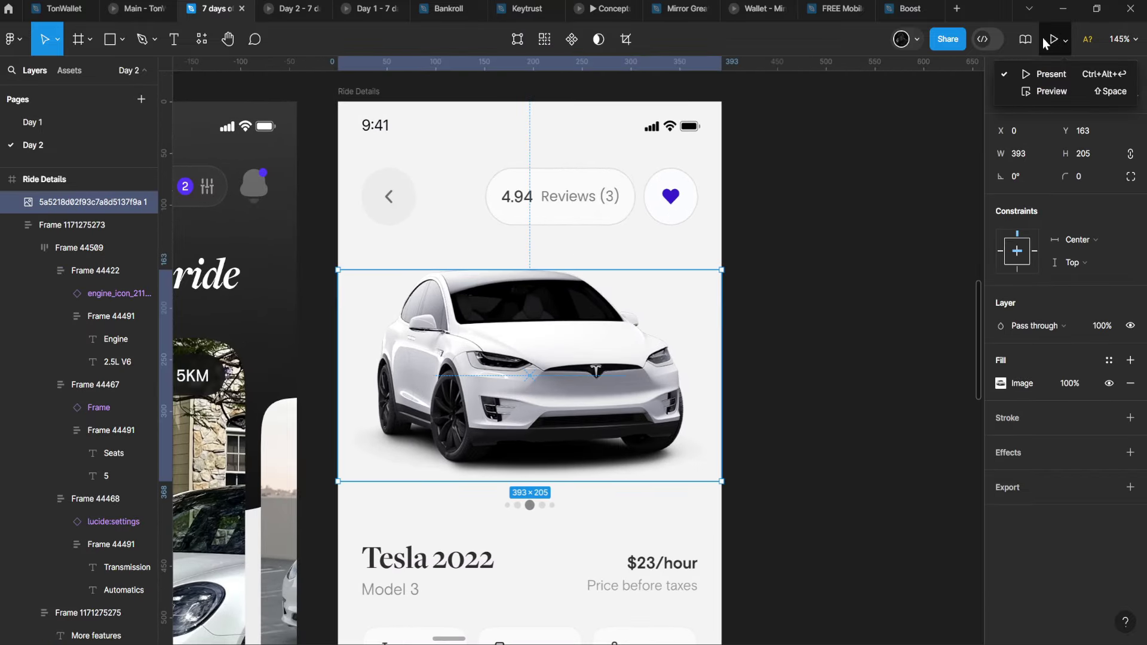
pyautogui.click(1045, 41)
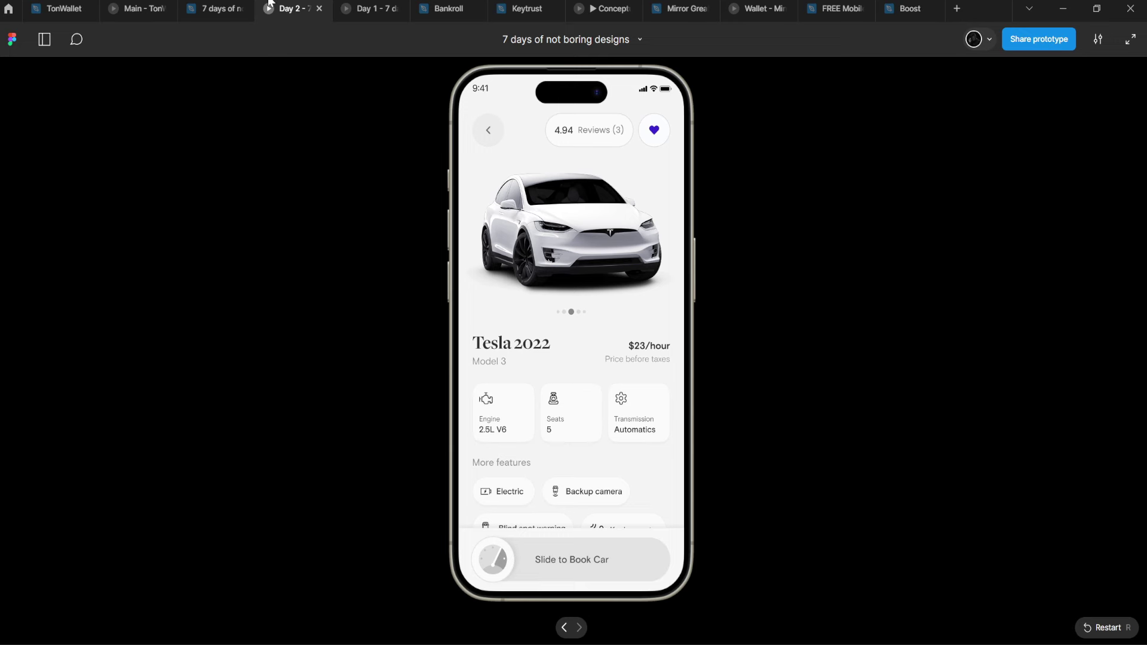
# Return to the design file and select the reviews pill on the Ride Details screen.
pyautogui.moveTo(235, 3)
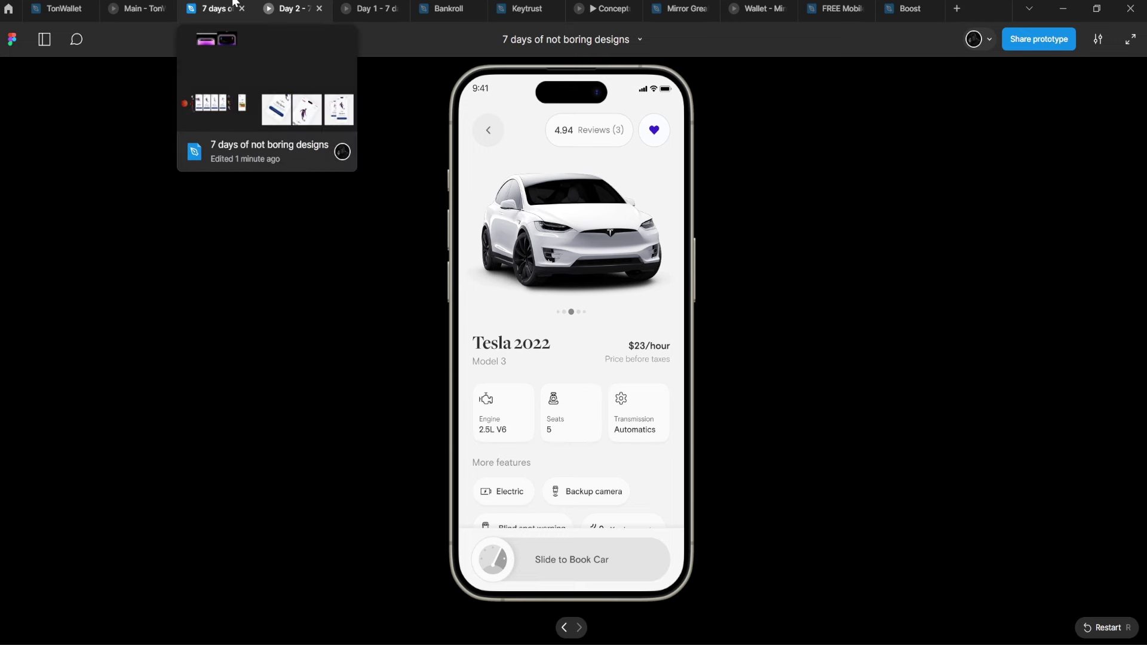
pyautogui.click(234, 7)
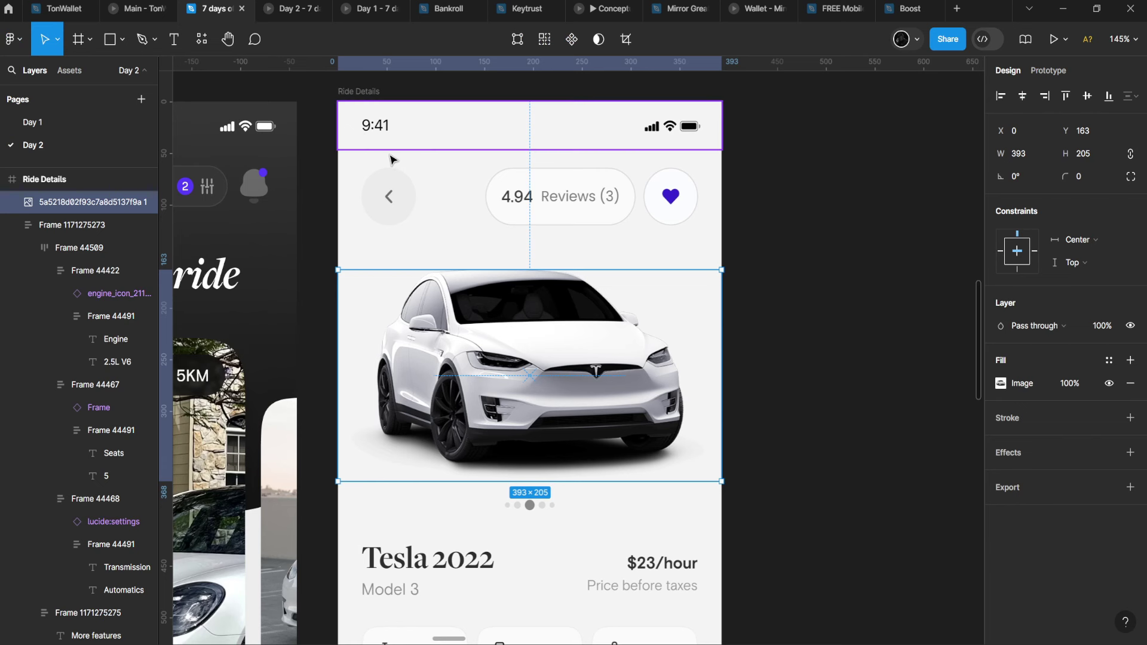
pyautogui.click(538, 197)
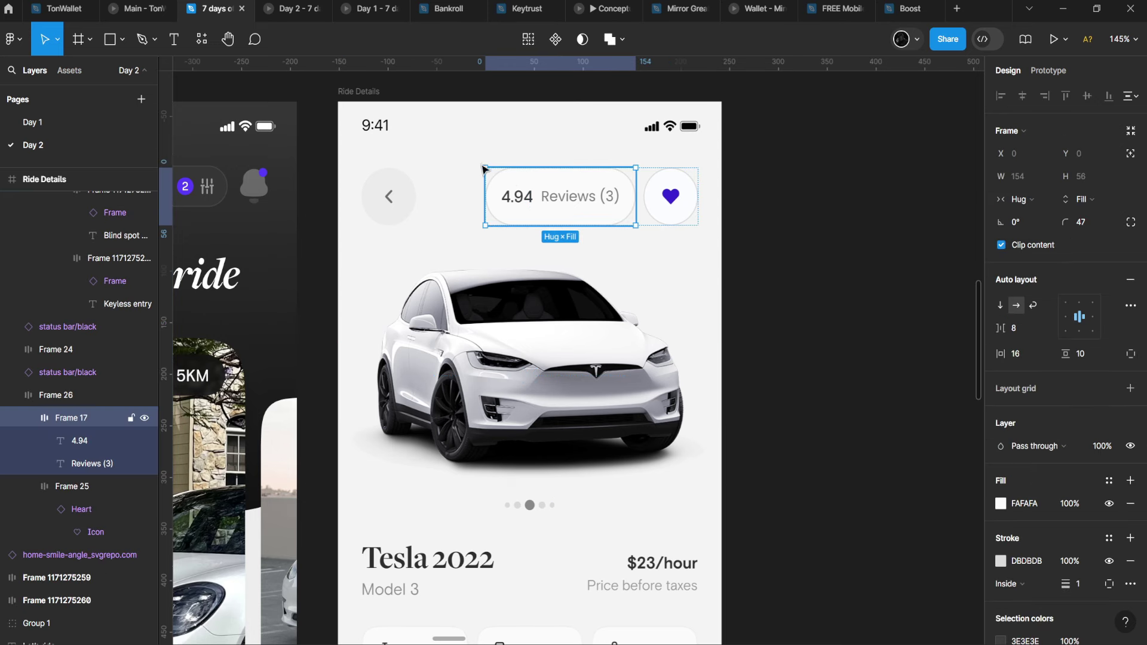
# Switch to the Day 2 prototype and try the heart button on the Ride Details screen.
pyautogui.click(293, 8)
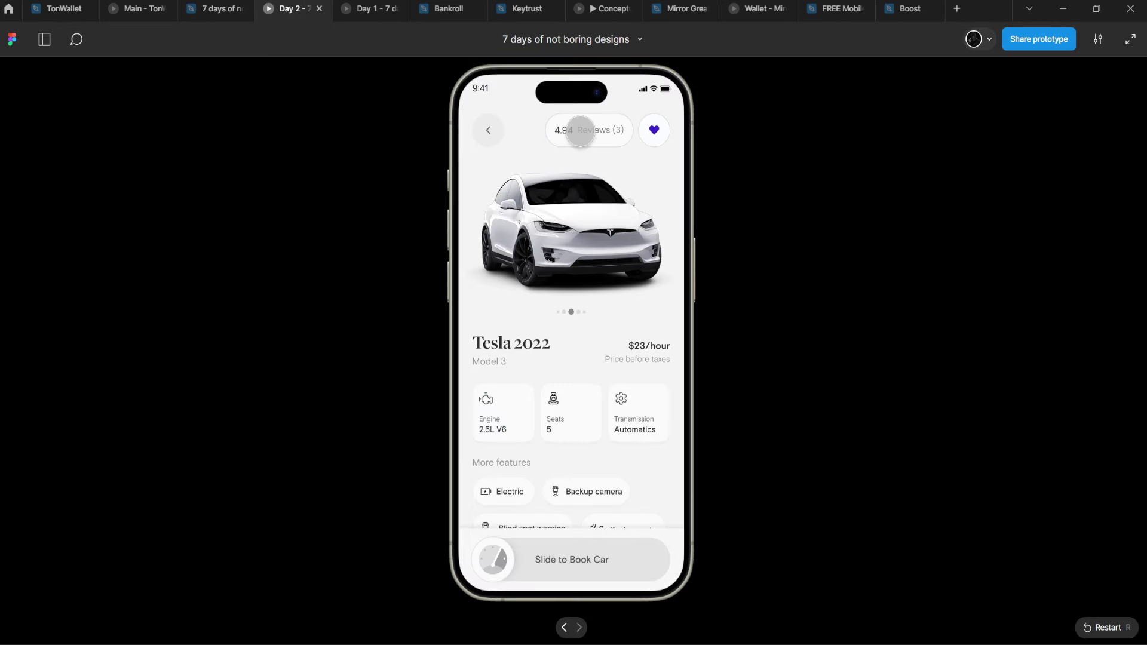
pyautogui.click(431, 134)
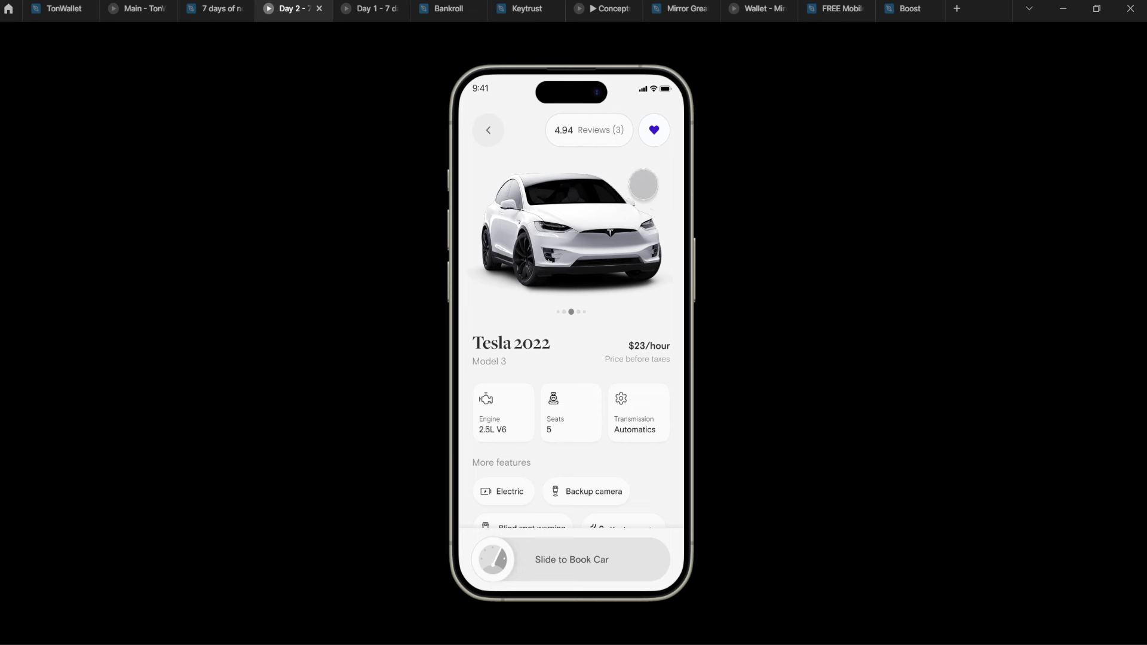
pyautogui.click(659, 130)
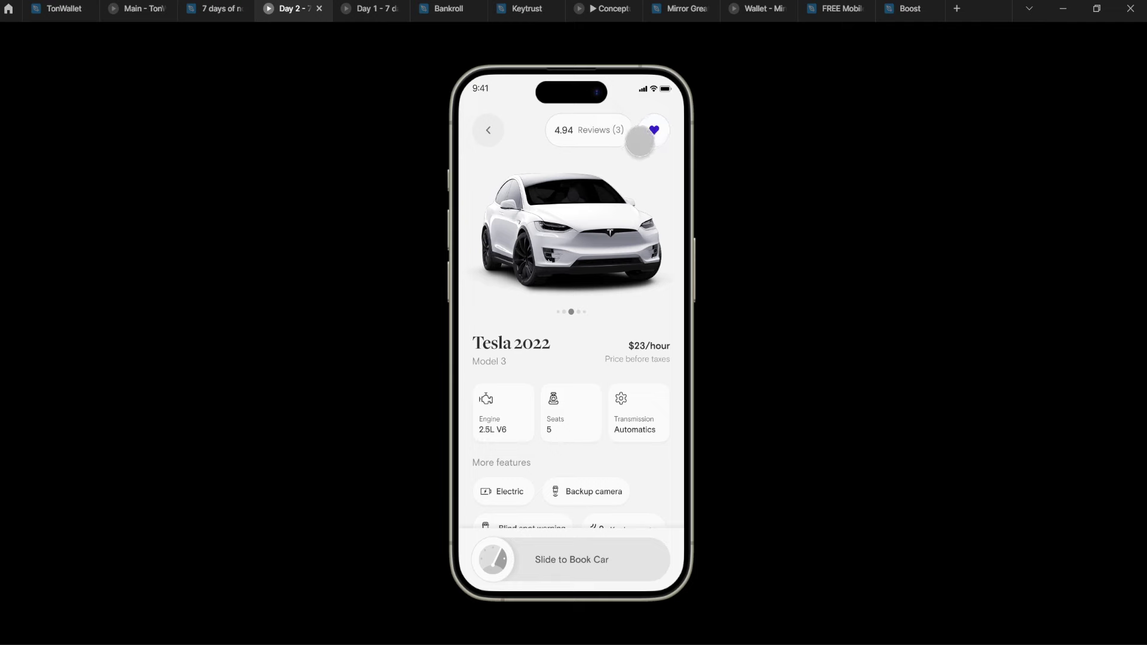
# Return to the design file and compare the Ride Details Tesla photo and spec cards with the Porsche Ride Home screen.
pyautogui.click(237, 7)
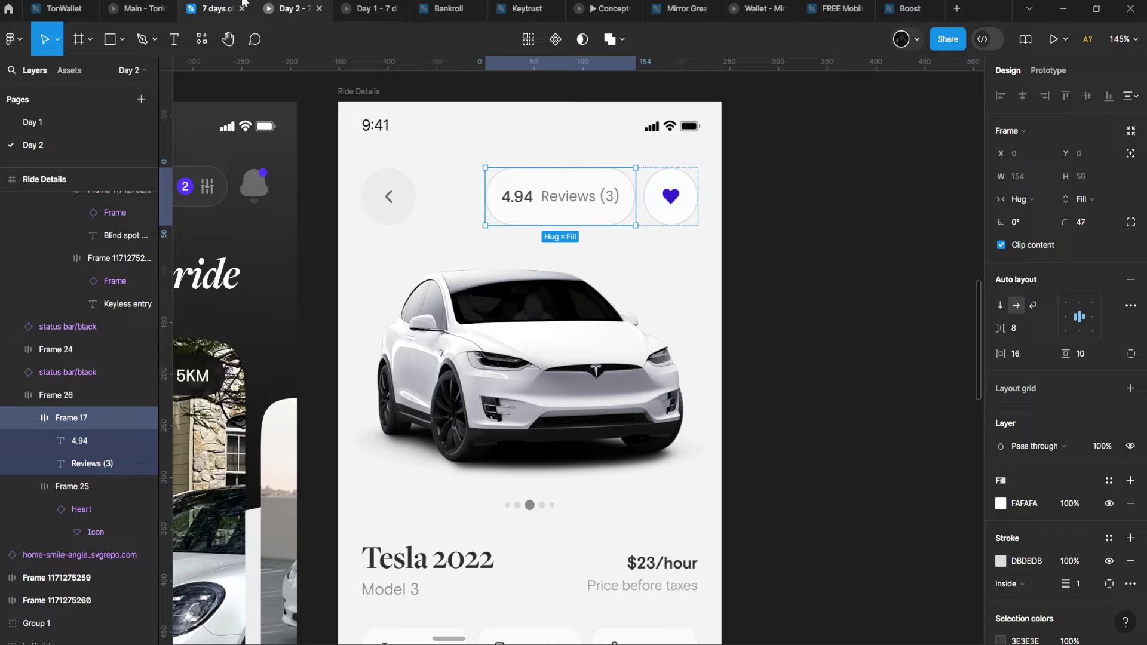
pyautogui.moveTo(377, 379); pyautogui.dragTo(736, 190)
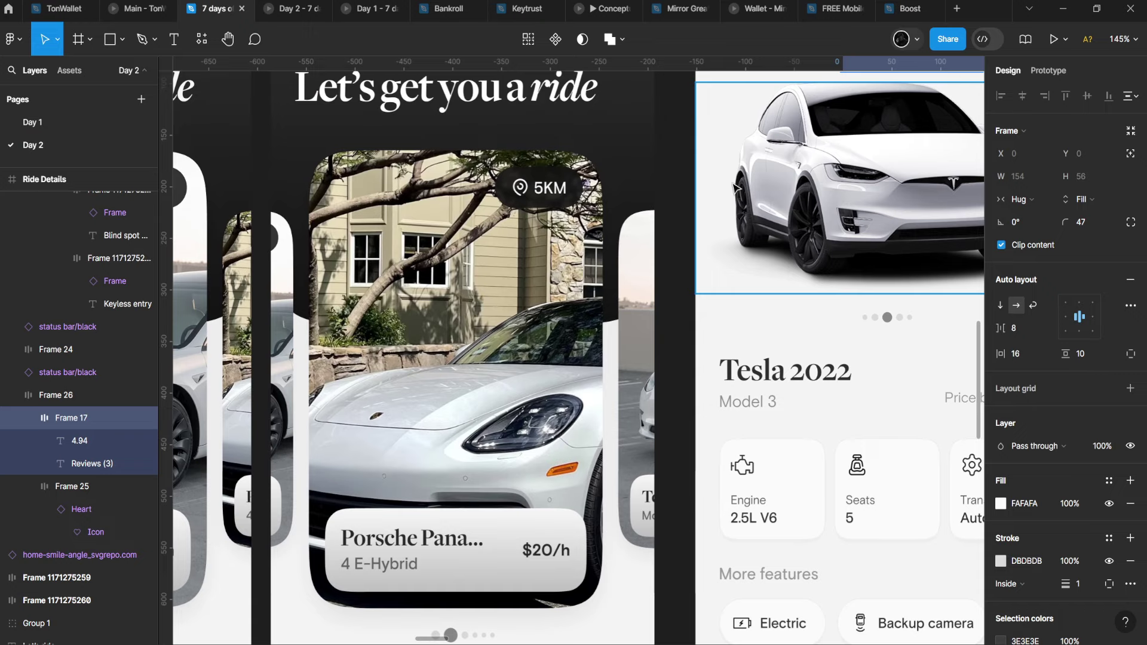
pyautogui.hscroll(2, 687, 239)
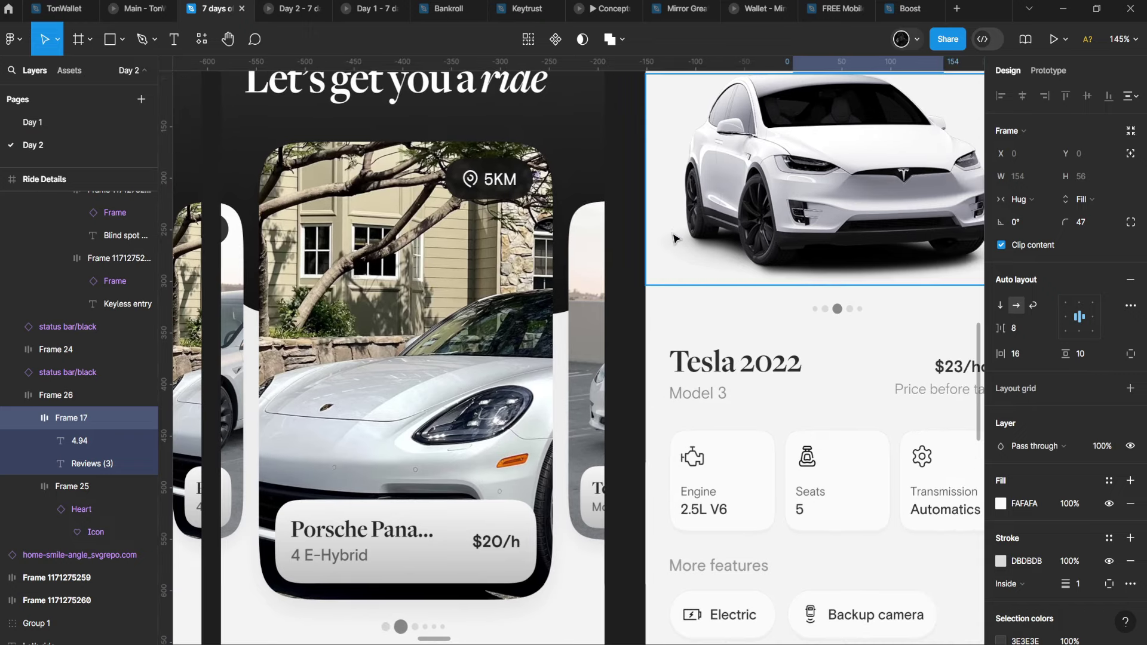
pyautogui.scroll(2, 693, 244)
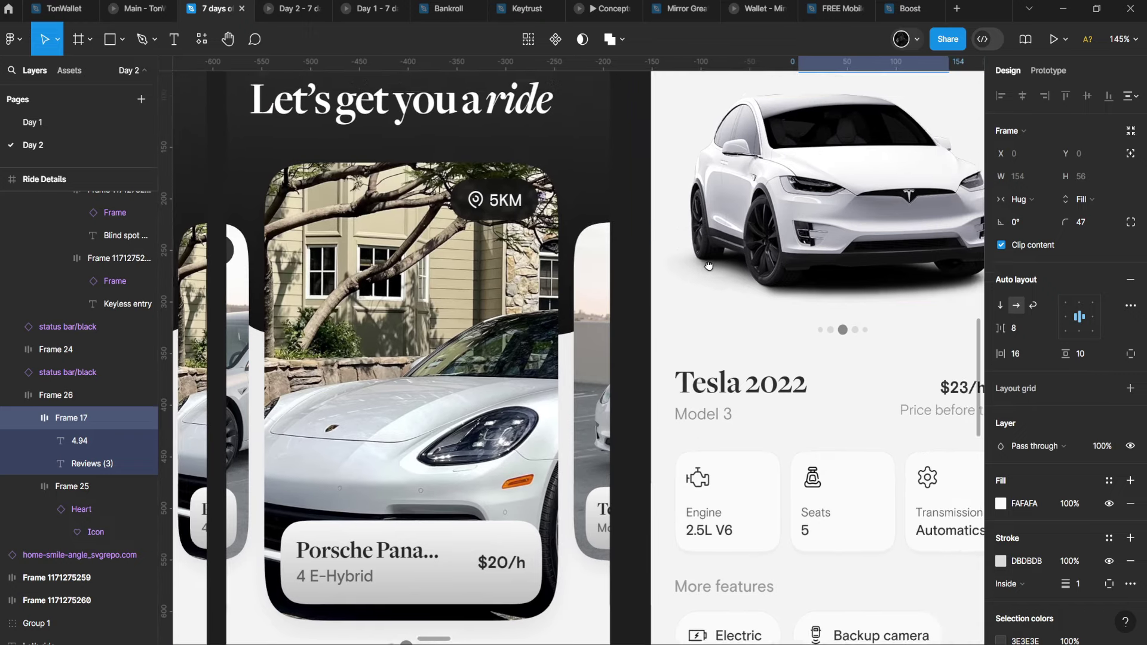
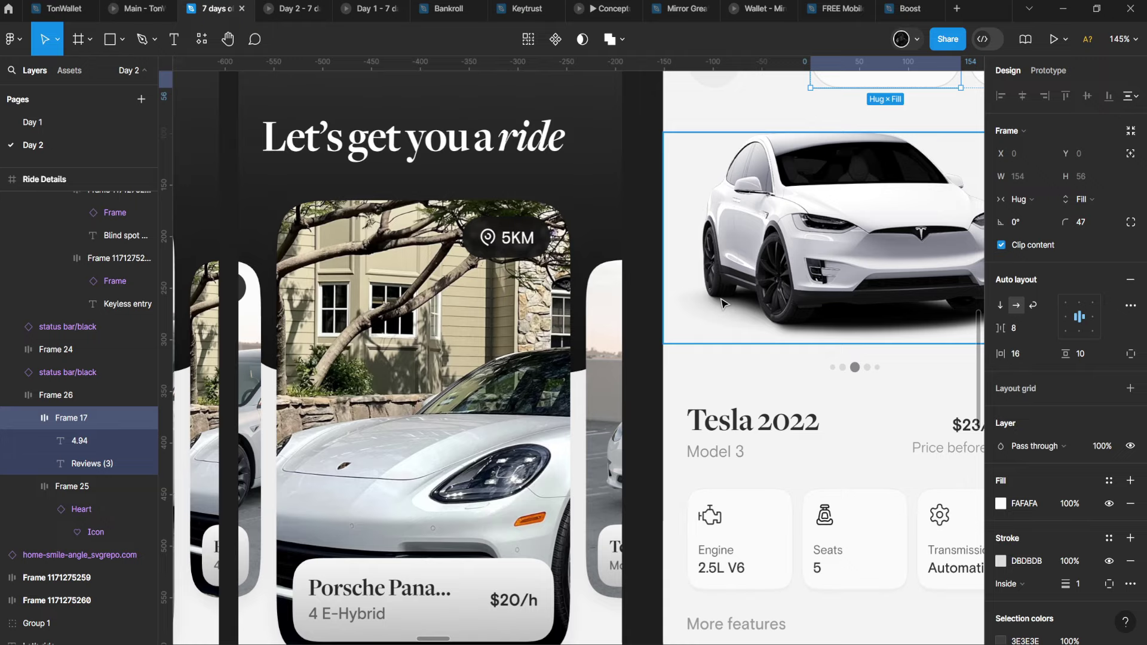
# Examine the Porsche card and header on Ride Home alongside the Ride Details header, Tesla photo and spec cards.
pyautogui.scroll(3, 723, 304)
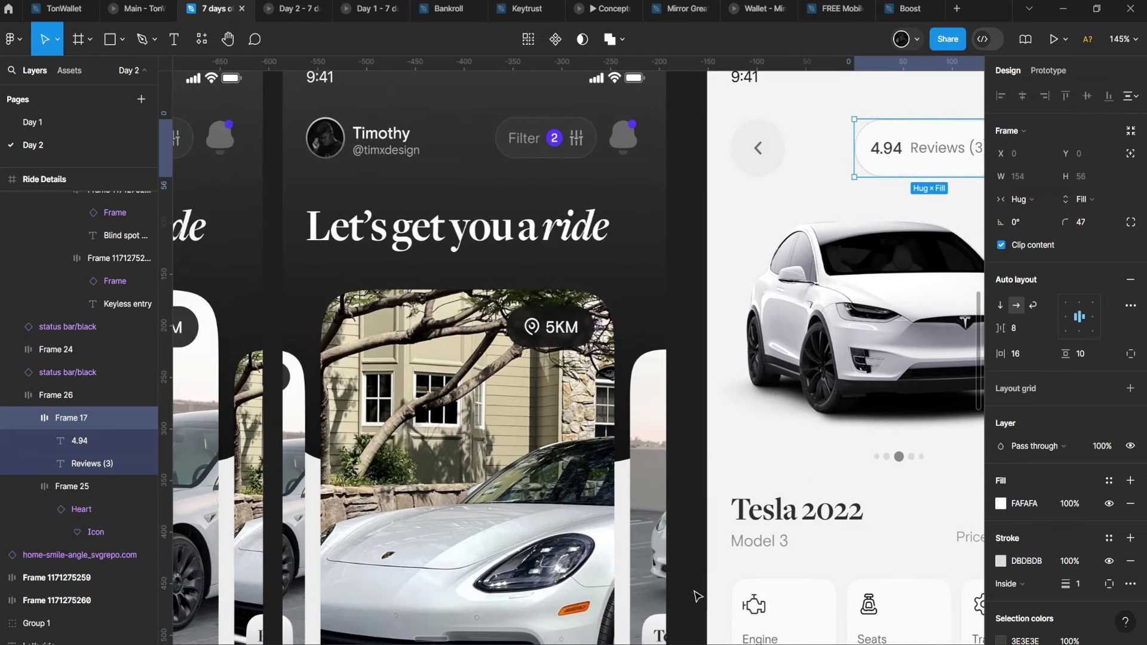
pyautogui.scroll(-4, 673, 510)
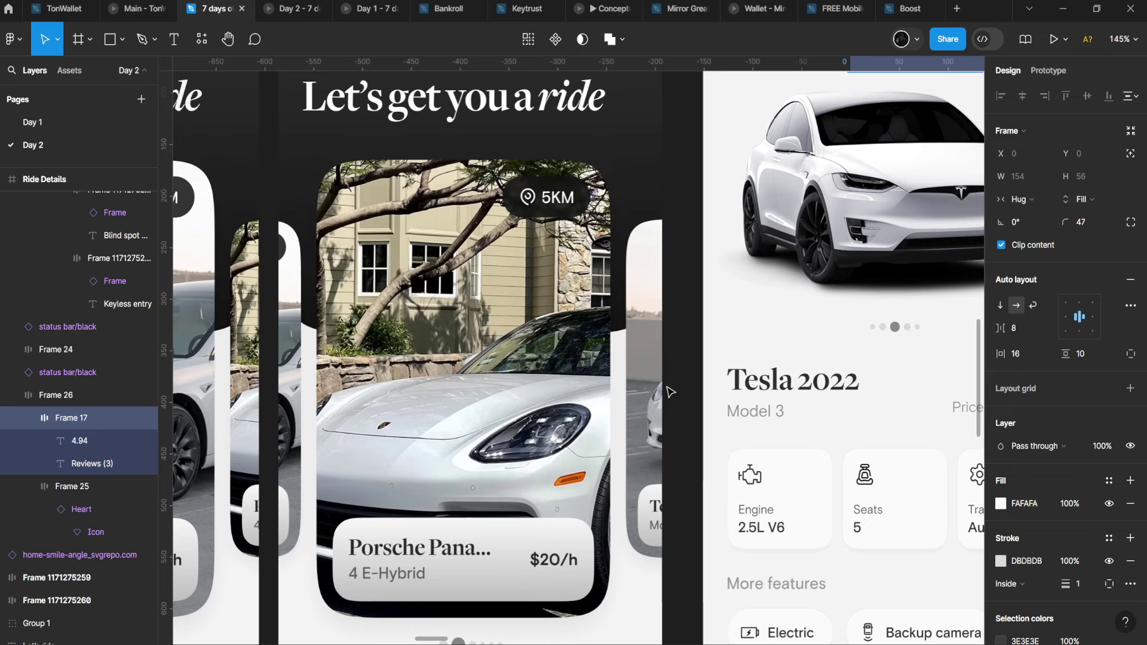
pyautogui.hscroll(2, 669, 390)
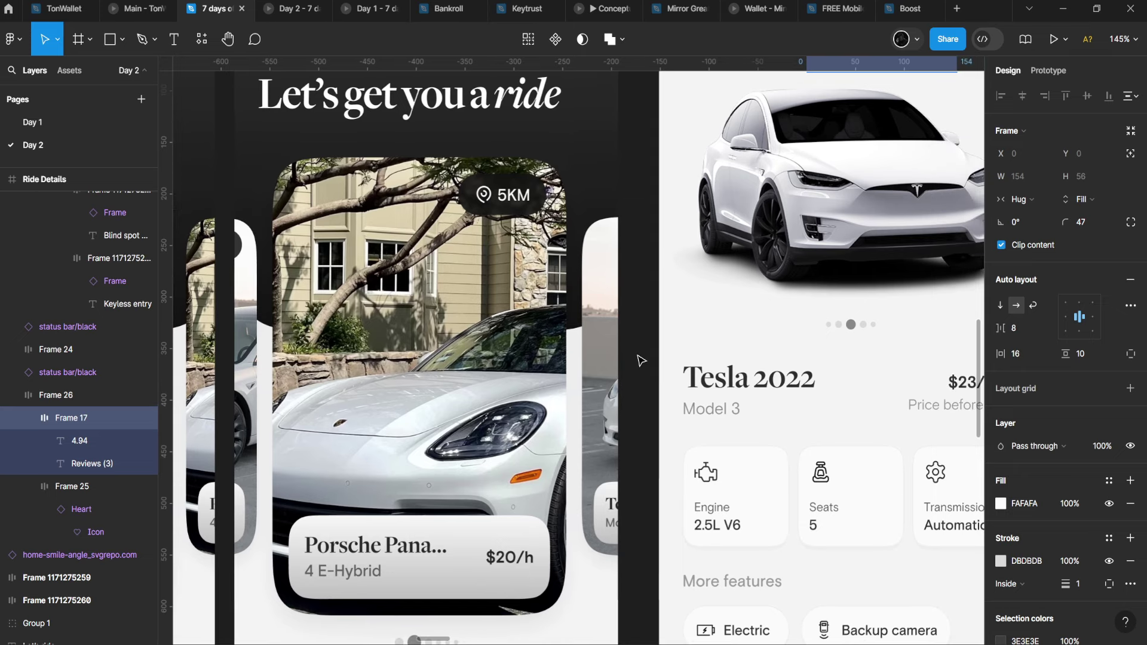
pyautogui.scroll(-5, 621, 365)
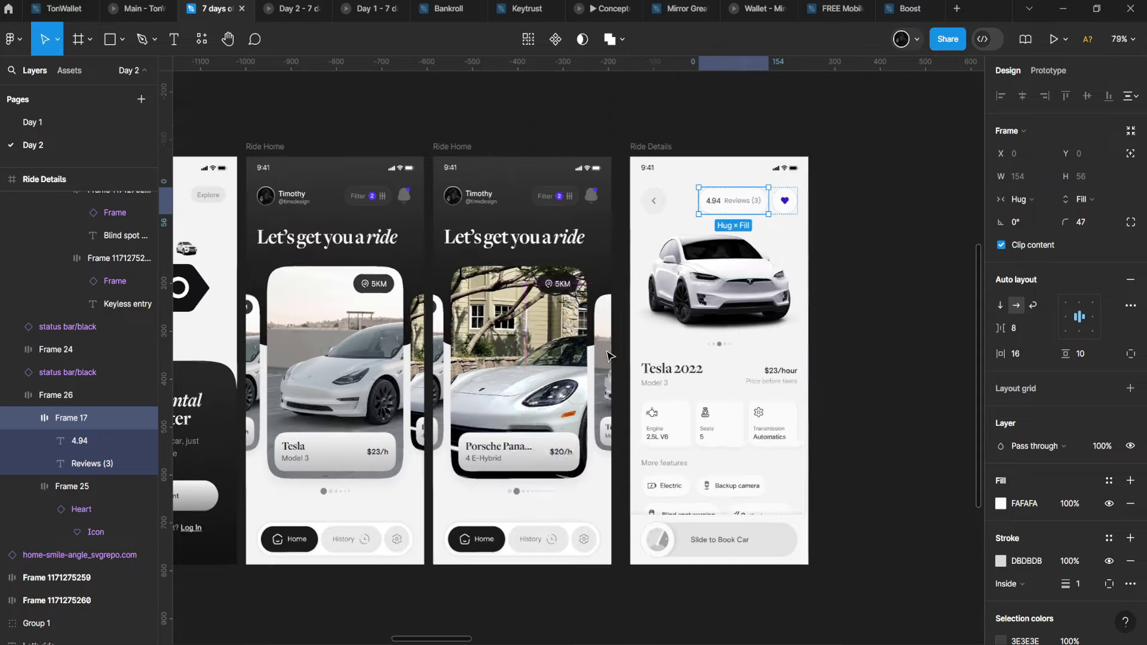
pyautogui.scroll(3, 602, 376)
pyautogui.scroll(-5, 576, 420)
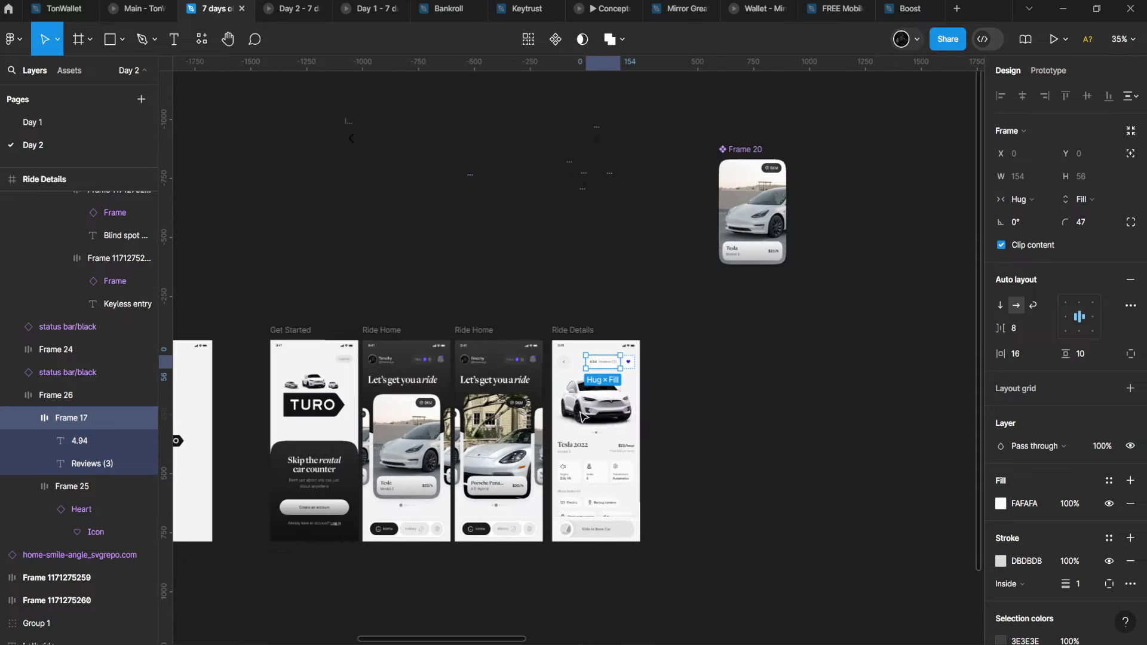
pyautogui.scroll(5, 639, 371)
pyautogui.scroll(4, 529, 430)
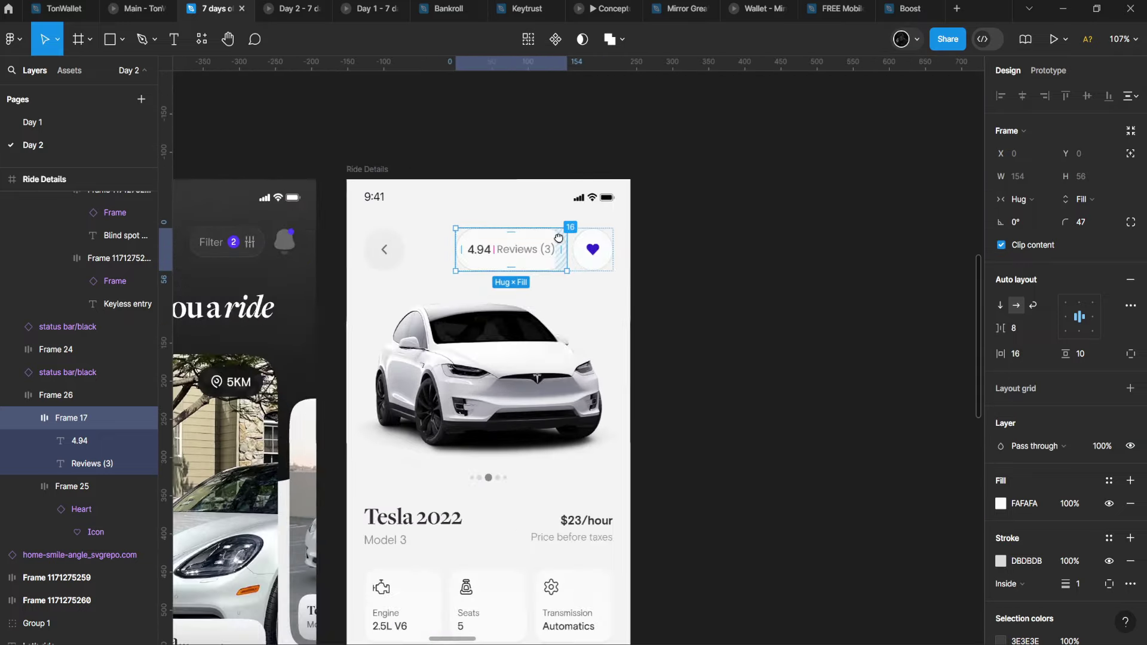
pyautogui.scroll(-2, 550, 404)
pyautogui.hscroll(-6, 551, 404)
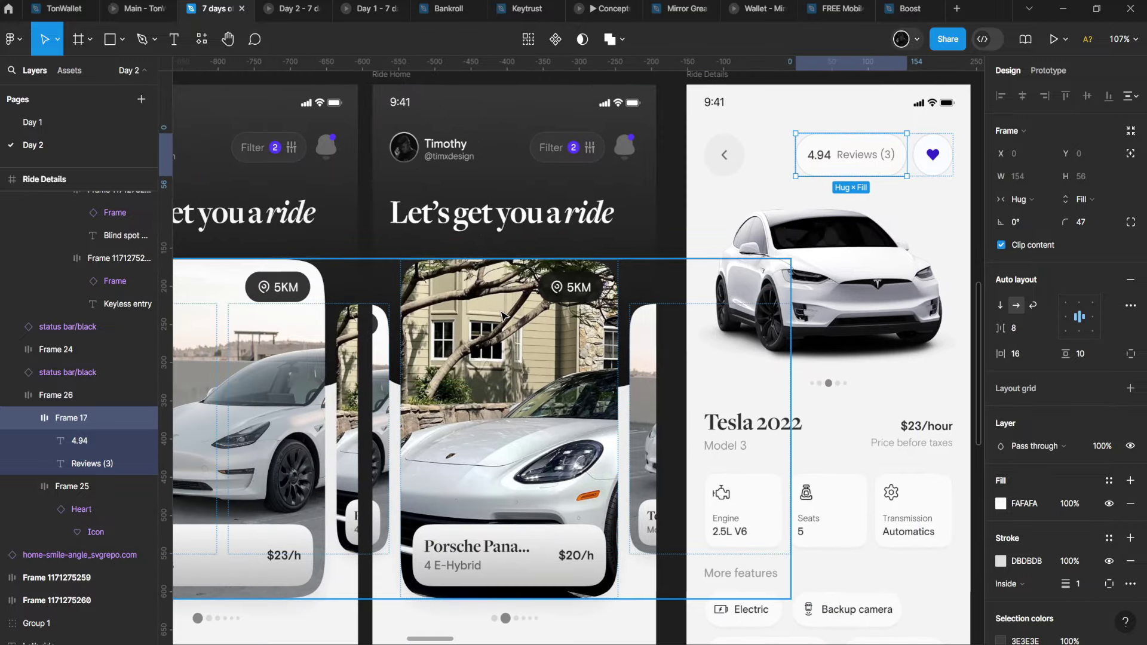
pyautogui.hscroll(8, 608, 337)
pyautogui.scroll(1, 569, 420)
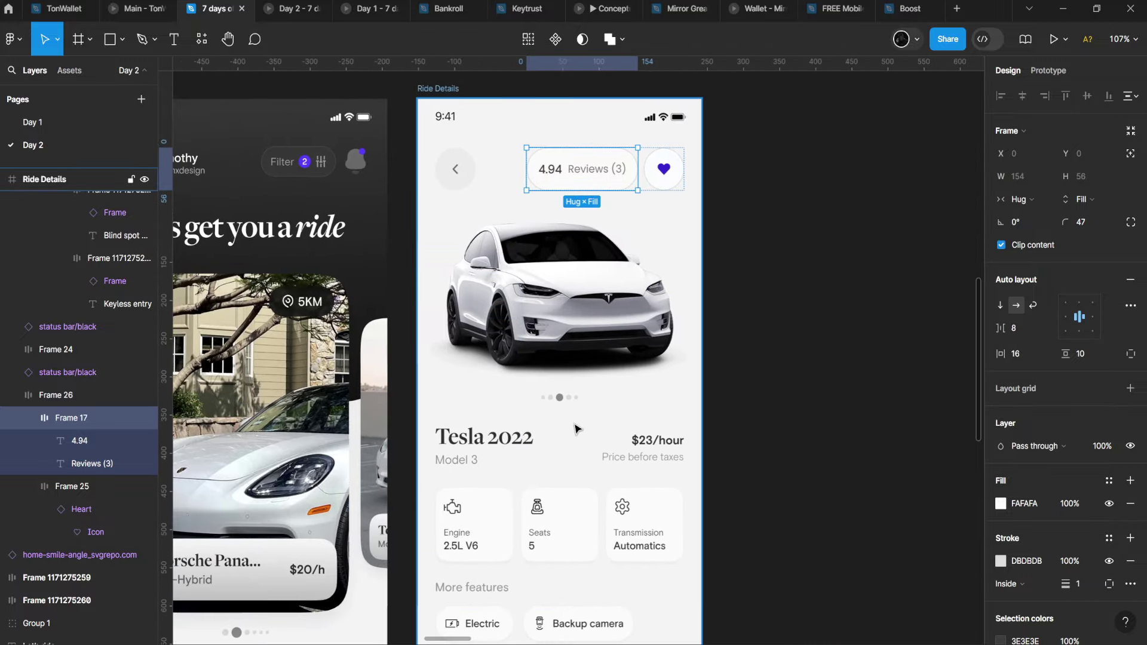
# Review the Ride Details spec cards and select the Tesla photo above them.
pyautogui.scroll(-3, 555, 442)
pyautogui.scroll(3, 526, 419)
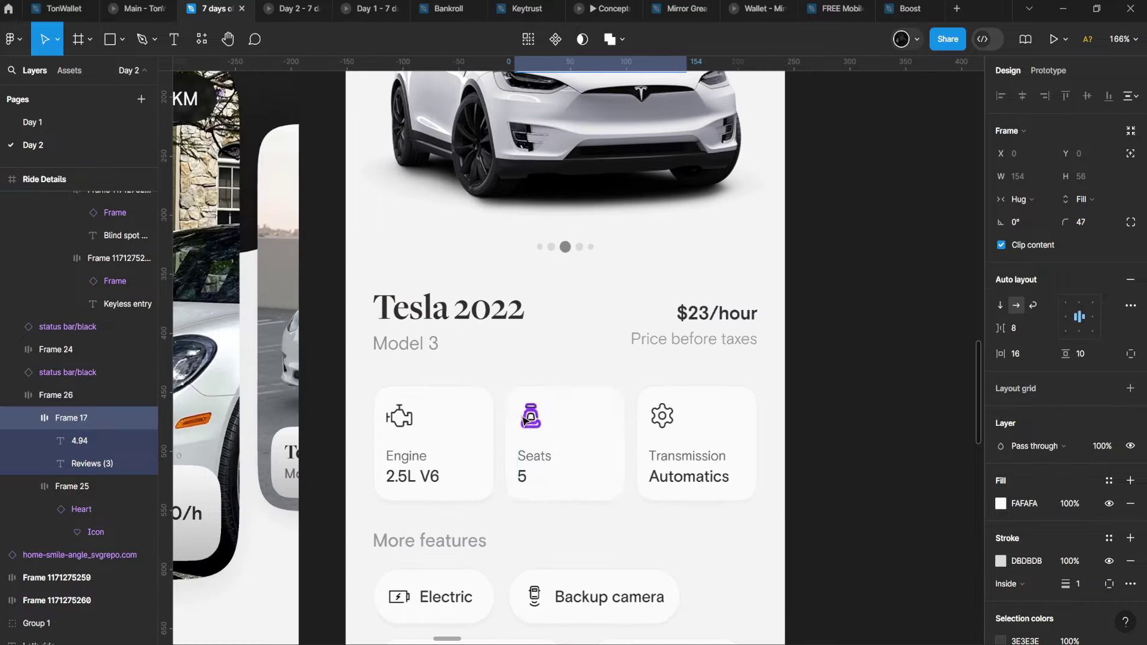
pyautogui.scroll(3, 513, 538)
pyautogui.scroll(3, 538, 418)
pyautogui.scroll(-5, 568, 299)
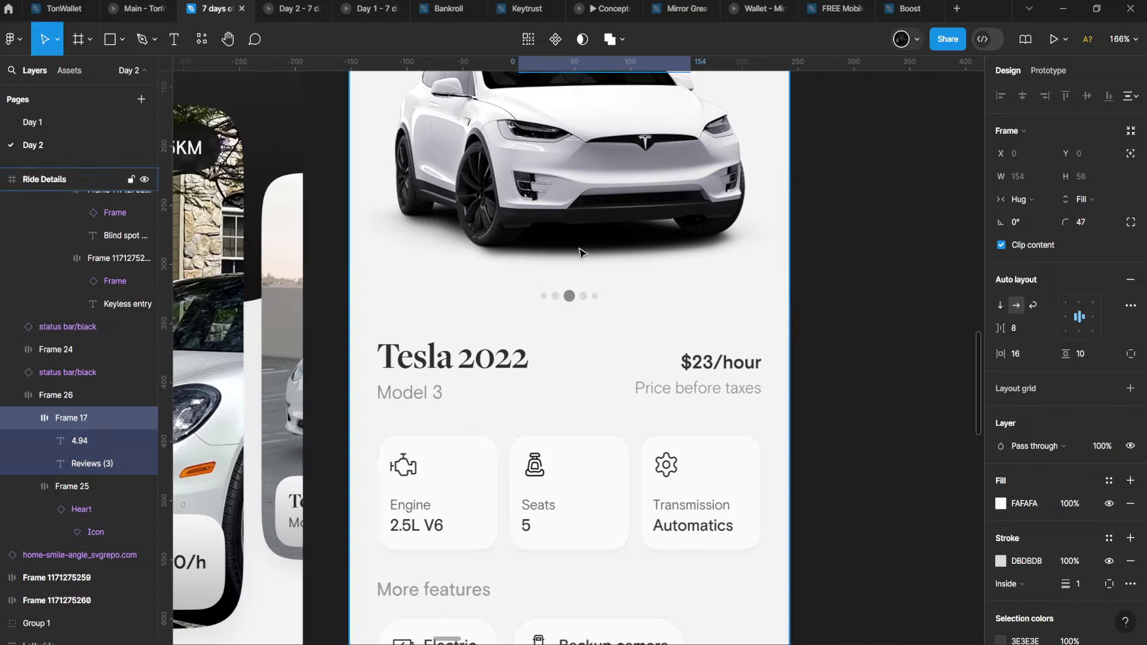
pyautogui.scroll(1, 578, 288)
pyautogui.click(577, 288)
pyautogui.scroll(-5, 556, 323)
pyautogui.scroll(1, 549, 339)
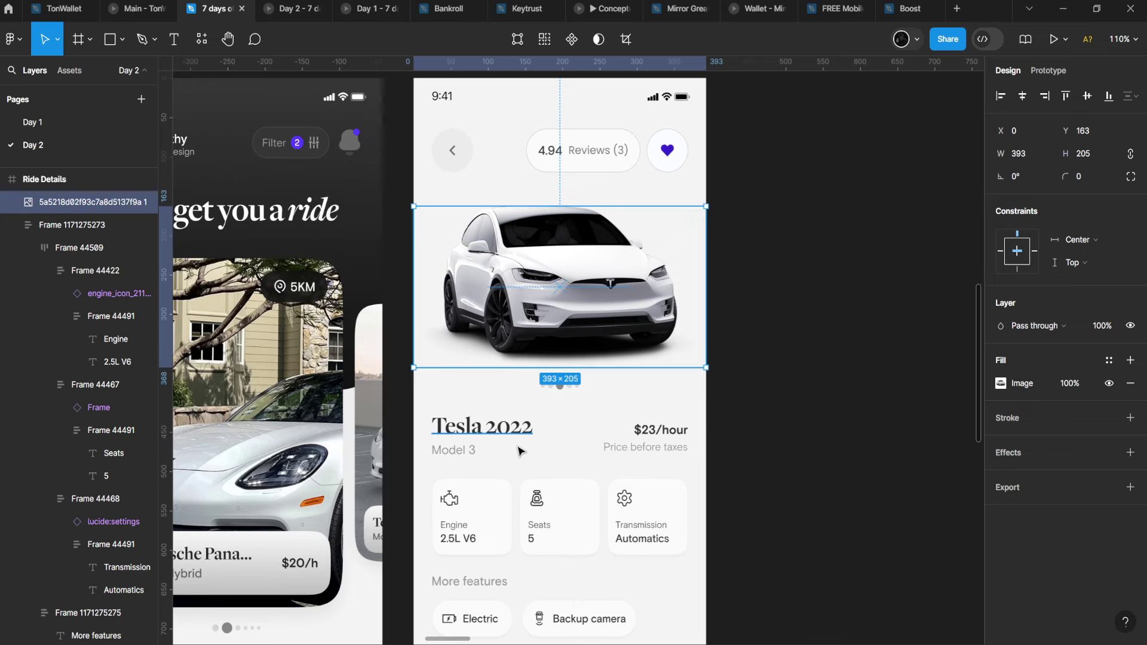
# Select the "Tesla 2022" title text on the Ride Details screen and inspect its typography.
pyautogui.scroll(6, 500, 440)
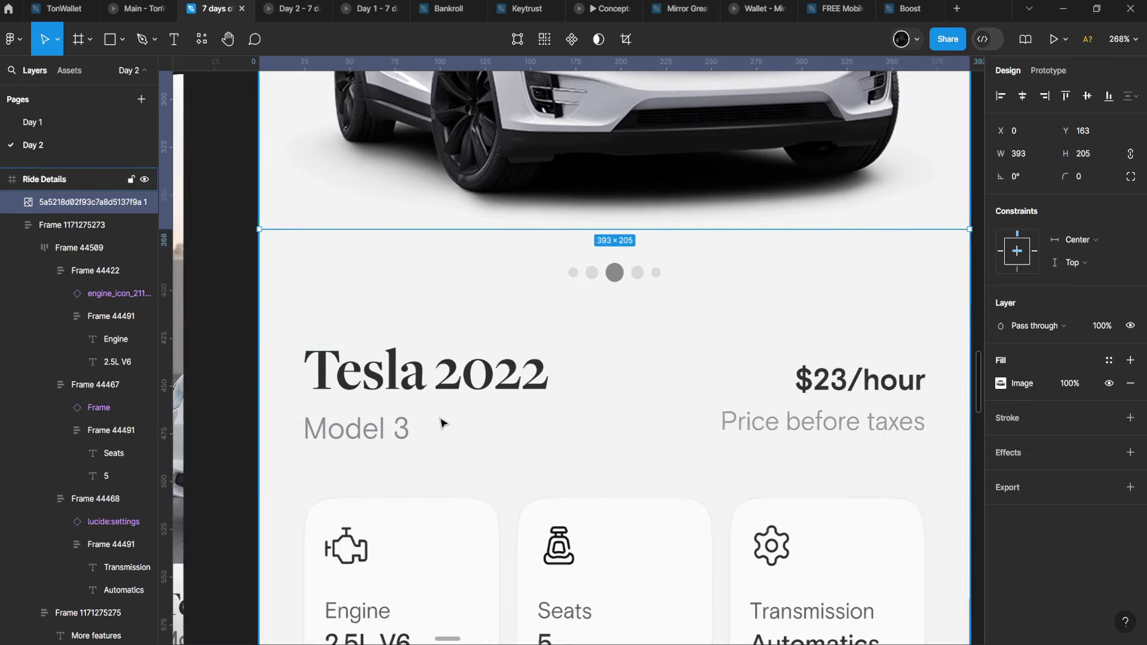
pyautogui.click(430, 396)
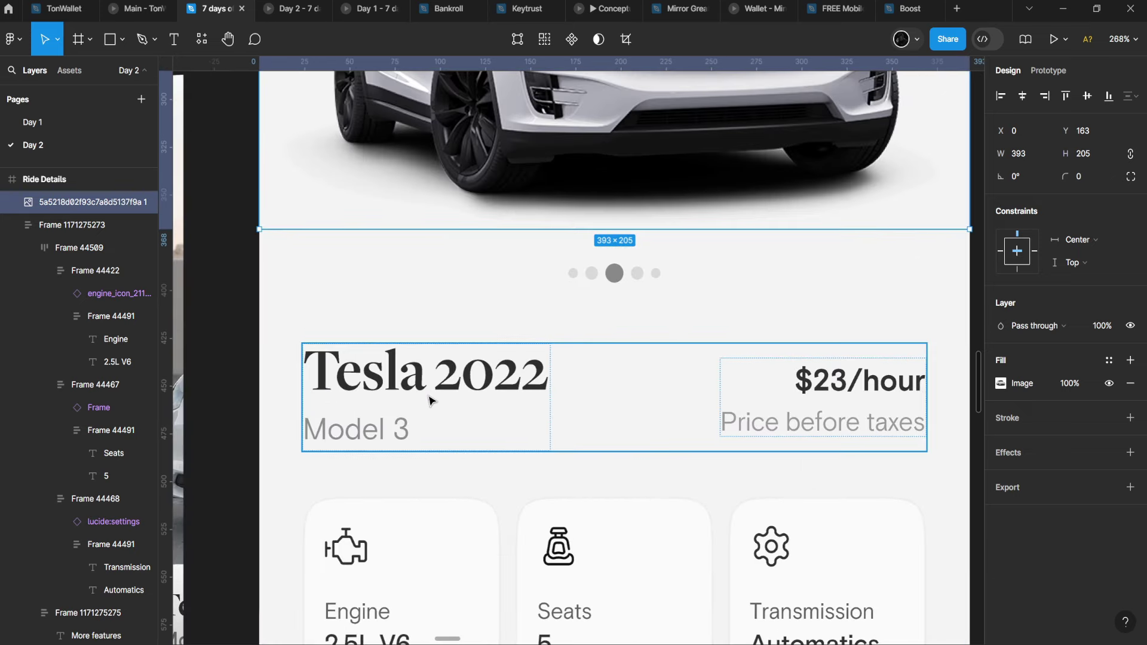
pyautogui.doubleClick(430, 395)
pyautogui.doubleClick(430, 396)
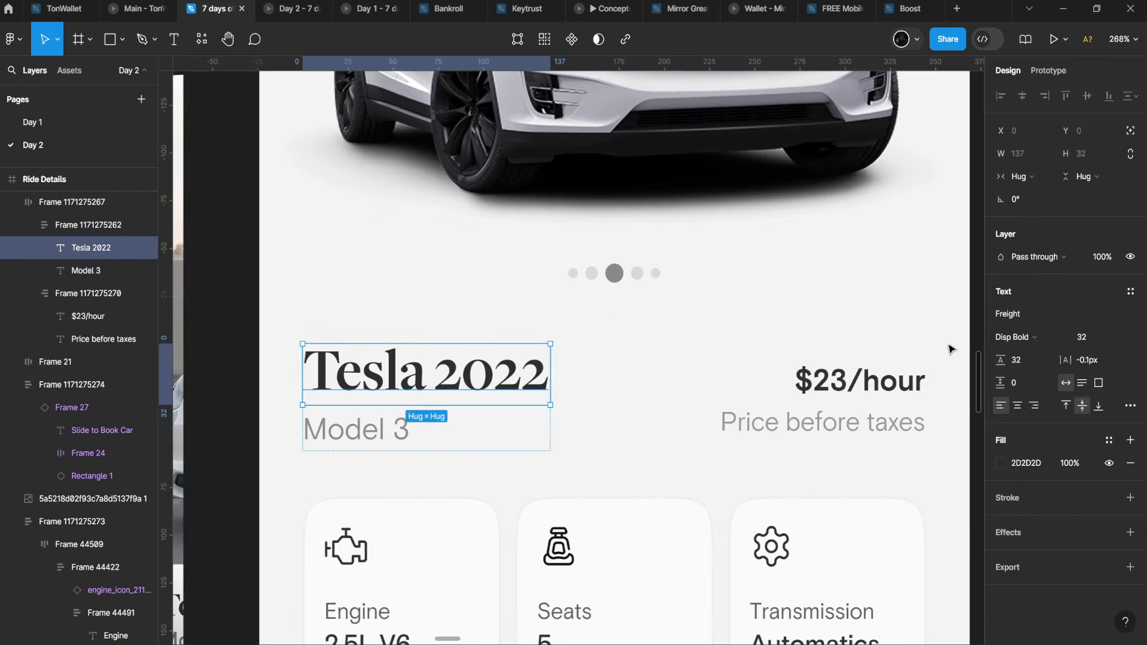
pyautogui.scroll(-4, 359, 407)
pyautogui.scroll(4, 358, 400)
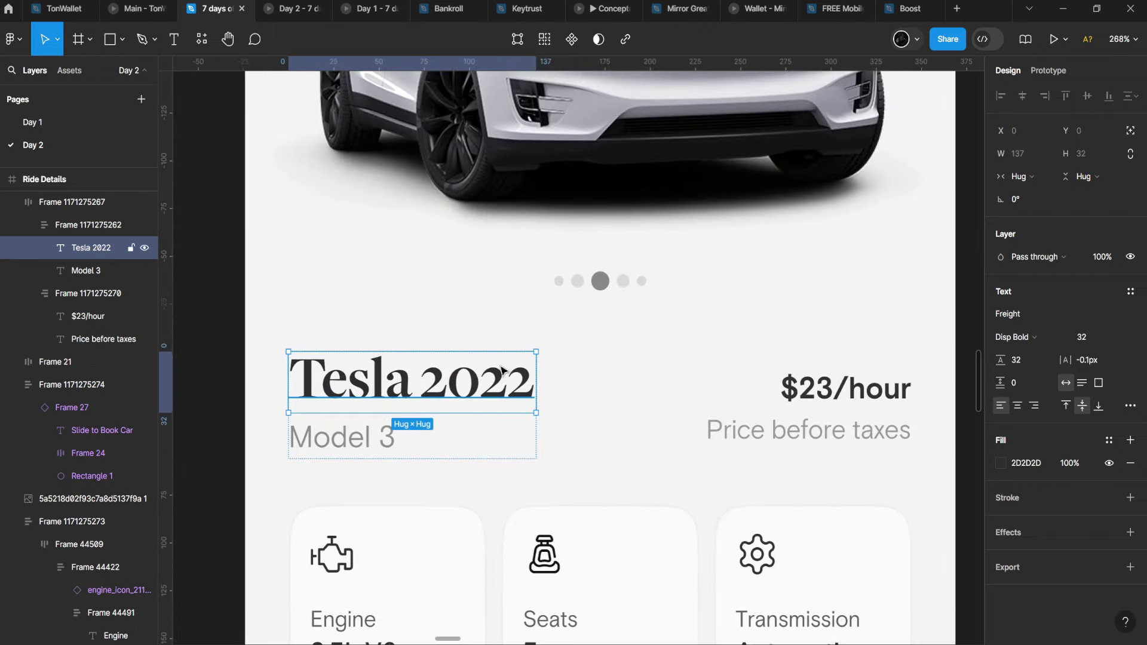
# Select the "$23/hour" price text beside the car title and inspect its text properties.
pyautogui.scroll(-5, 500, 370)
pyautogui.scroll(5, 550, 366)
pyautogui.doubleClick(659, 392)
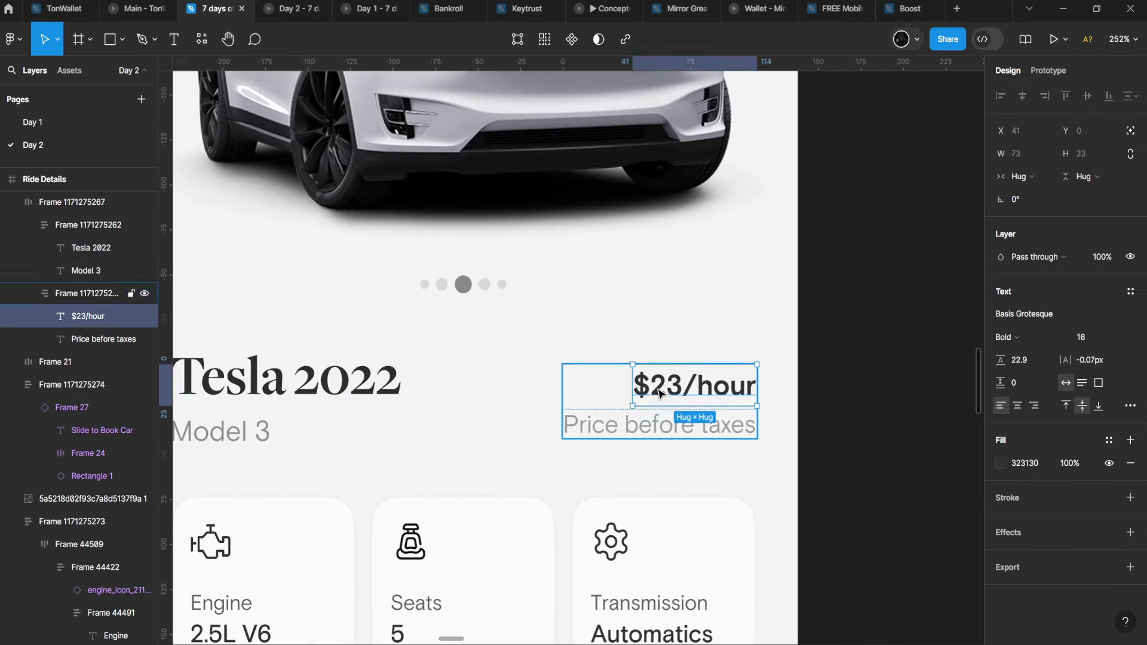
pyautogui.hscroll(-3, 705, 358)
pyautogui.scroll(-1, 705, 359)
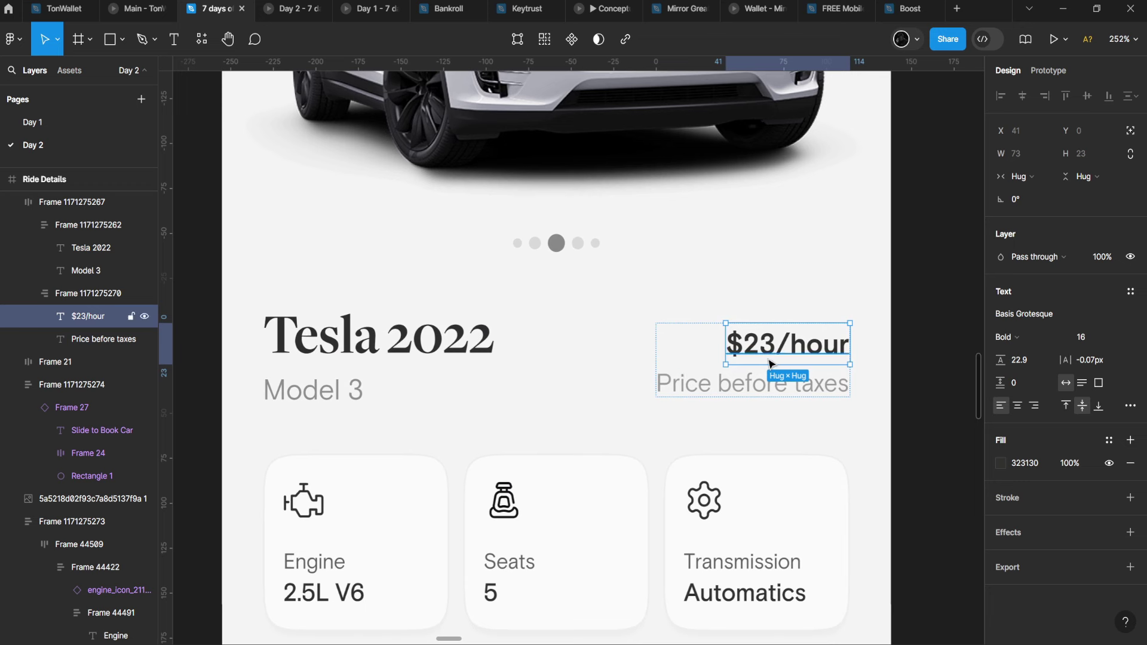
# Inspect the fill colour of the "Price before taxes" text and select the whole title and price row.
pyautogui.click(751, 389)
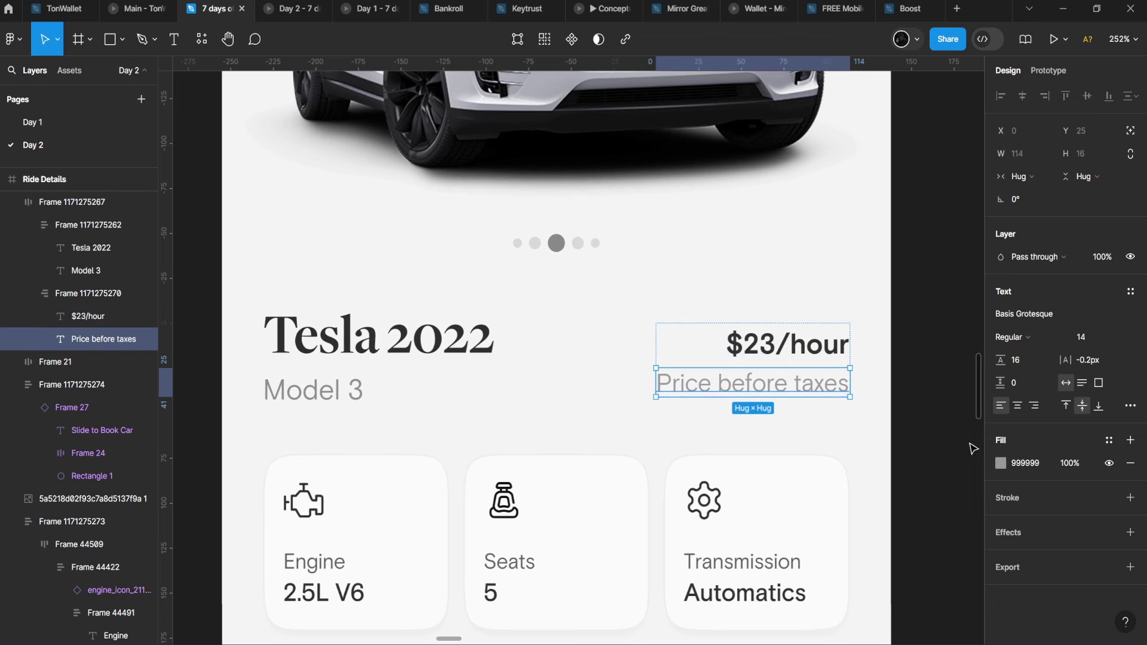
pyautogui.click(1001, 464)
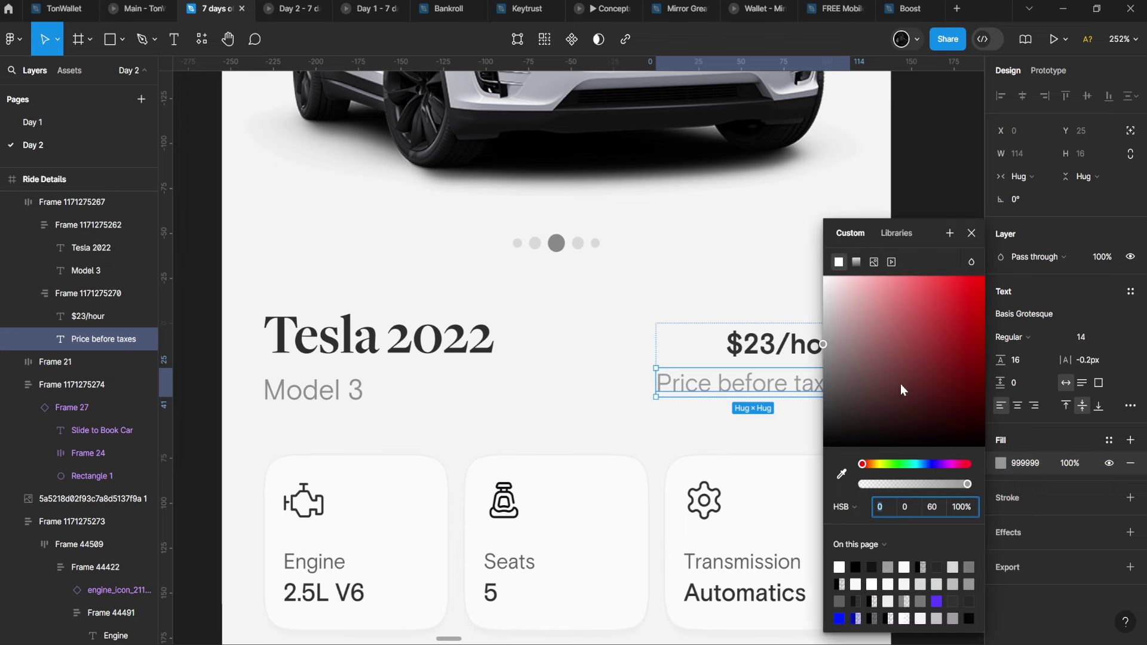
pyautogui.moveTo(542, 392); pyautogui.dragTo(514, 371)
pyautogui.click(498, 373)
pyautogui.scroll(-2, 501, 372)
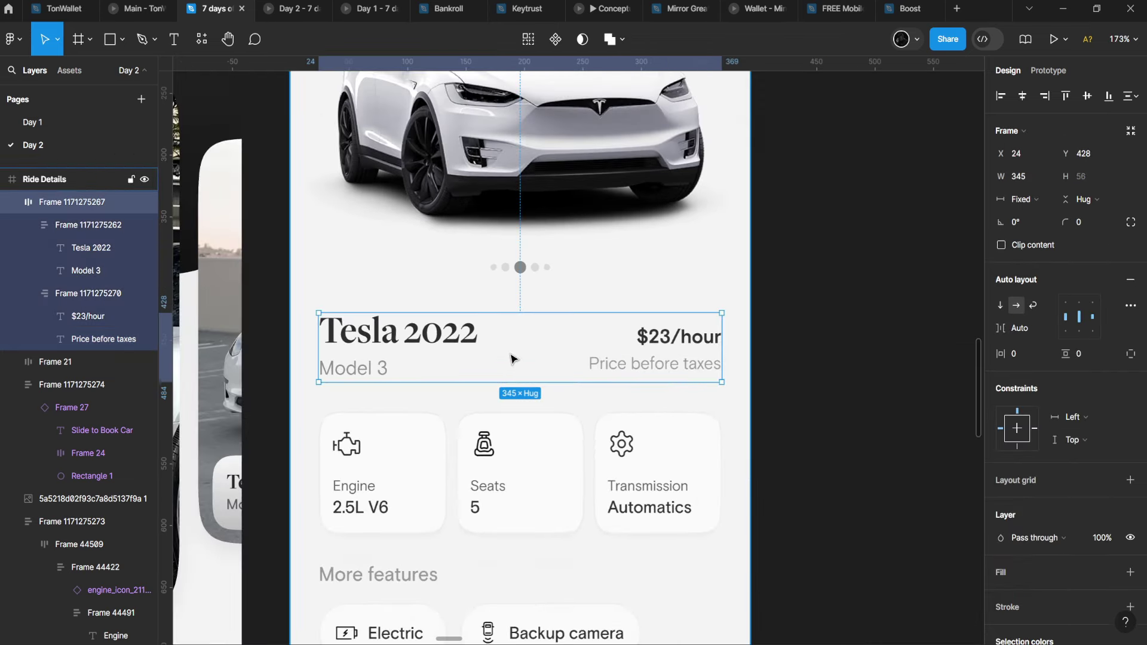
# Select the frame grouping the hourly price and "Price before taxes" and examine it closely.
pyautogui.scroll(1, 512, 358)
pyautogui.click(675, 380)
pyautogui.scroll(3, 675, 380)
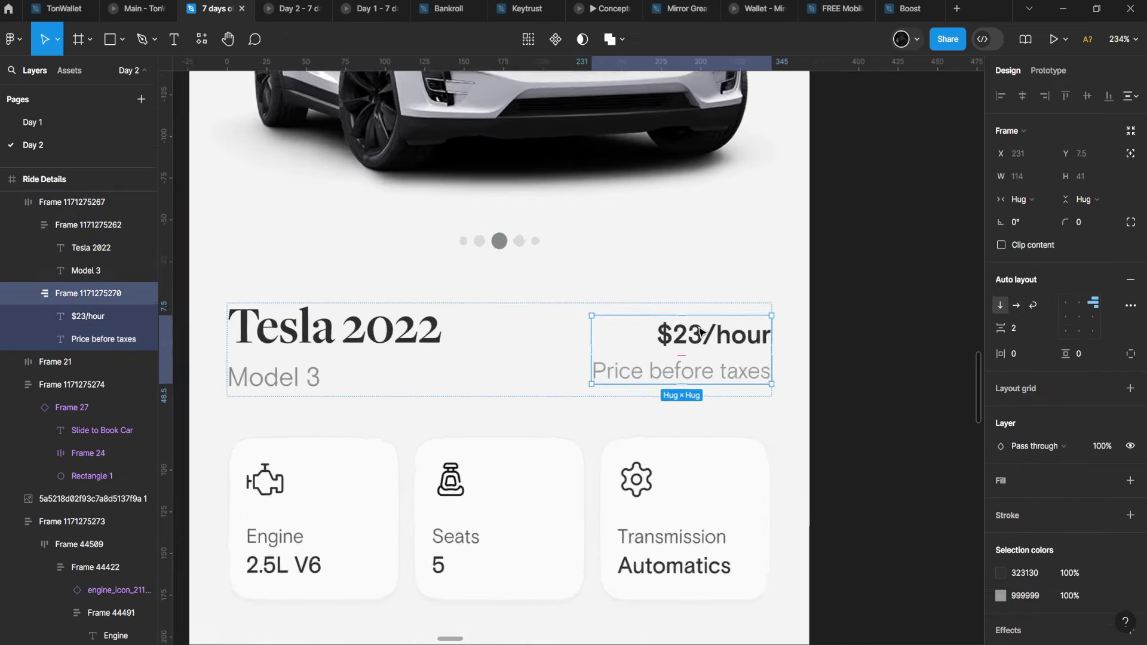
pyautogui.scroll(-5, 700, 335)
pyautogui.scroll(5, 700, 335)
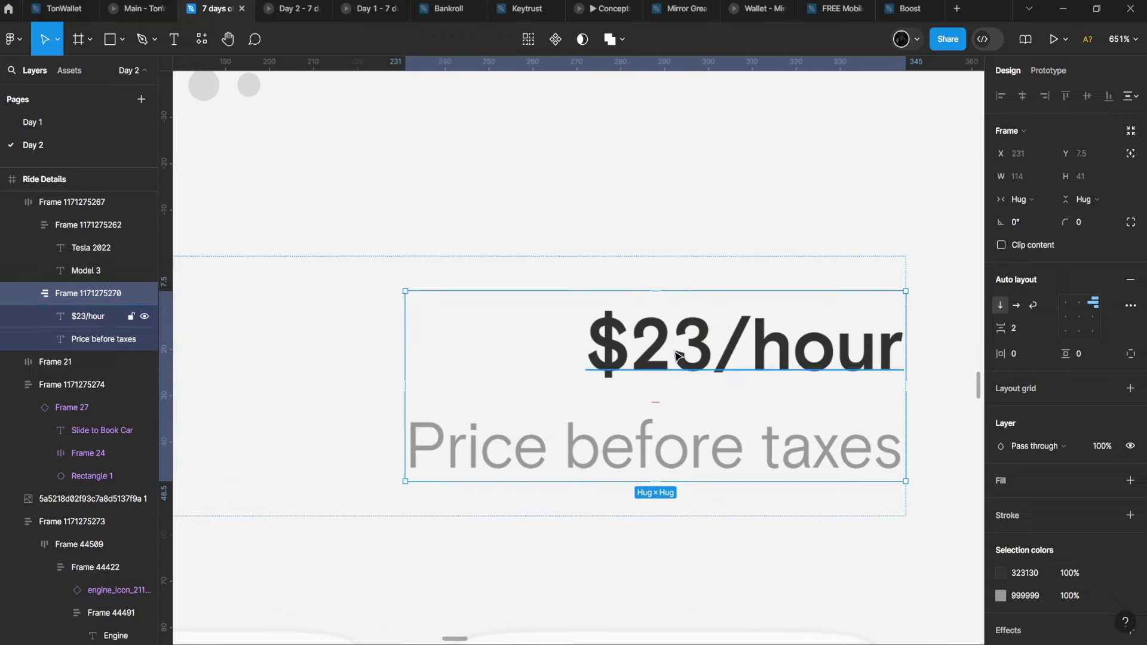
pyautogui.scroll(-3, 580, 393)
pyautogui.scroll(6, 580, 393)
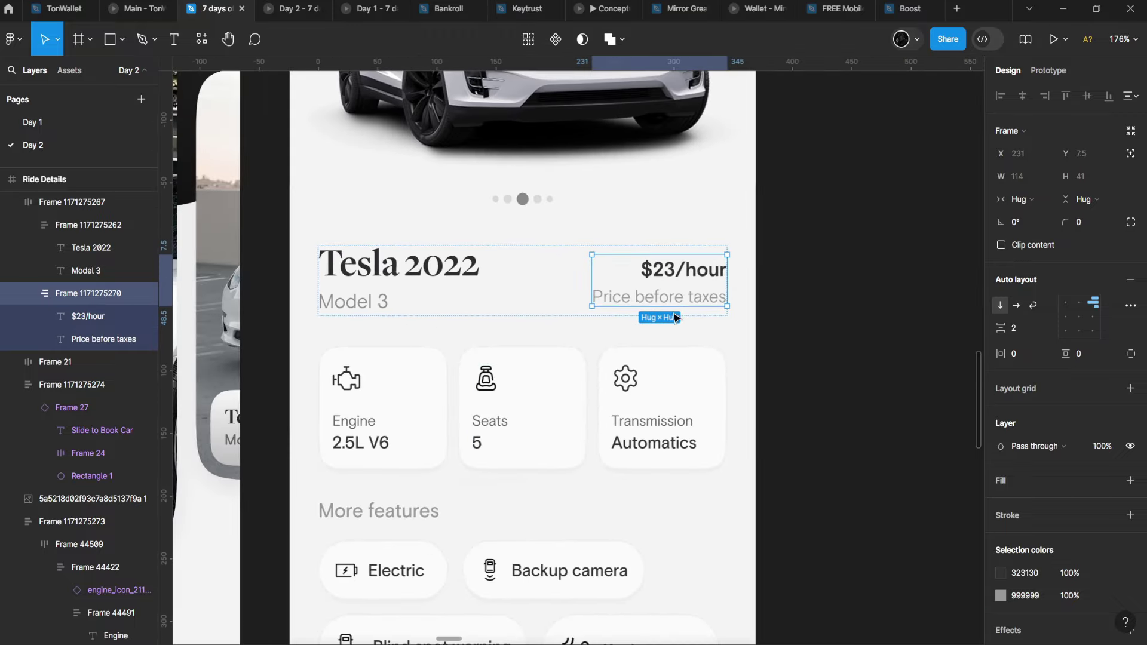
pyautogui.scroll(-5, 634, 315)
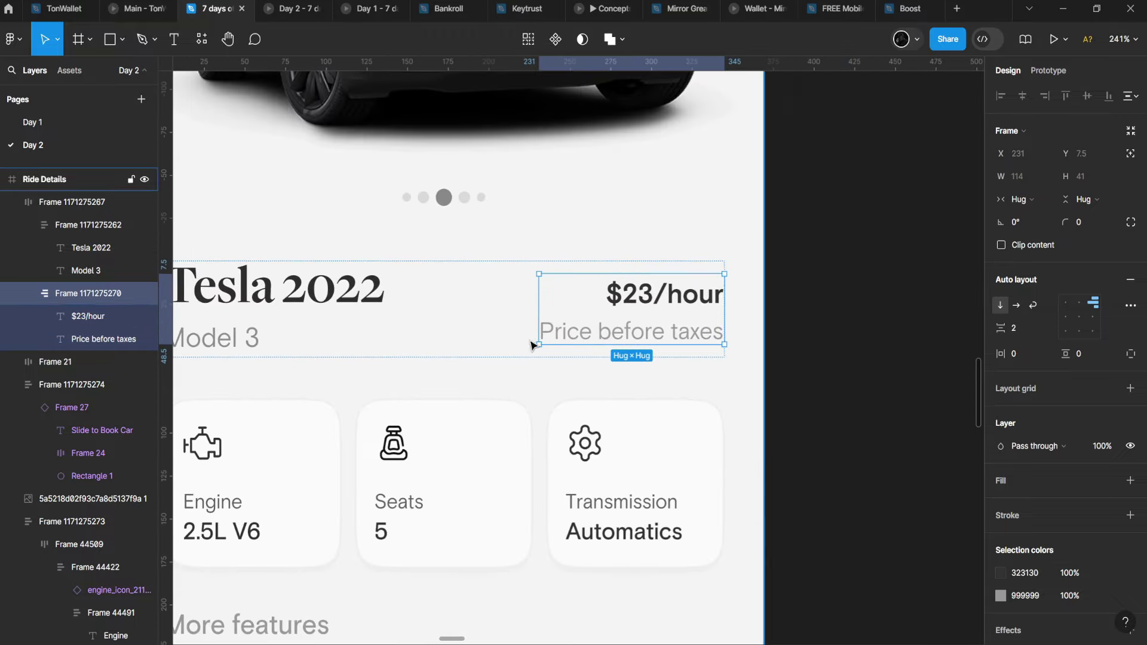
pyautogui.scroll(3, 530, 338)
pyautogui.scroll(3, 795, 202)
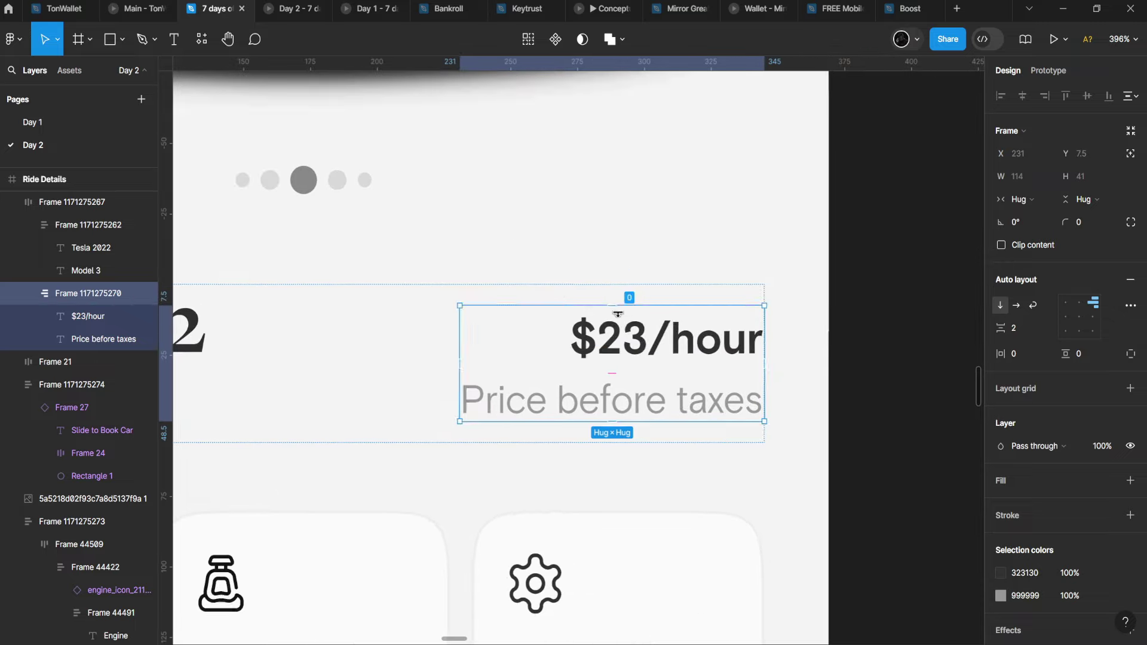
# Select the hourly price text inside its frame and view it with the spec cards.
pyautogui.doubleClick(635, 344)
pyautogui.scroll(-4, 635, 345)
pyautogui.scroll(-2, 538, 359)
pyautogui.scroll(3, 397, 433)
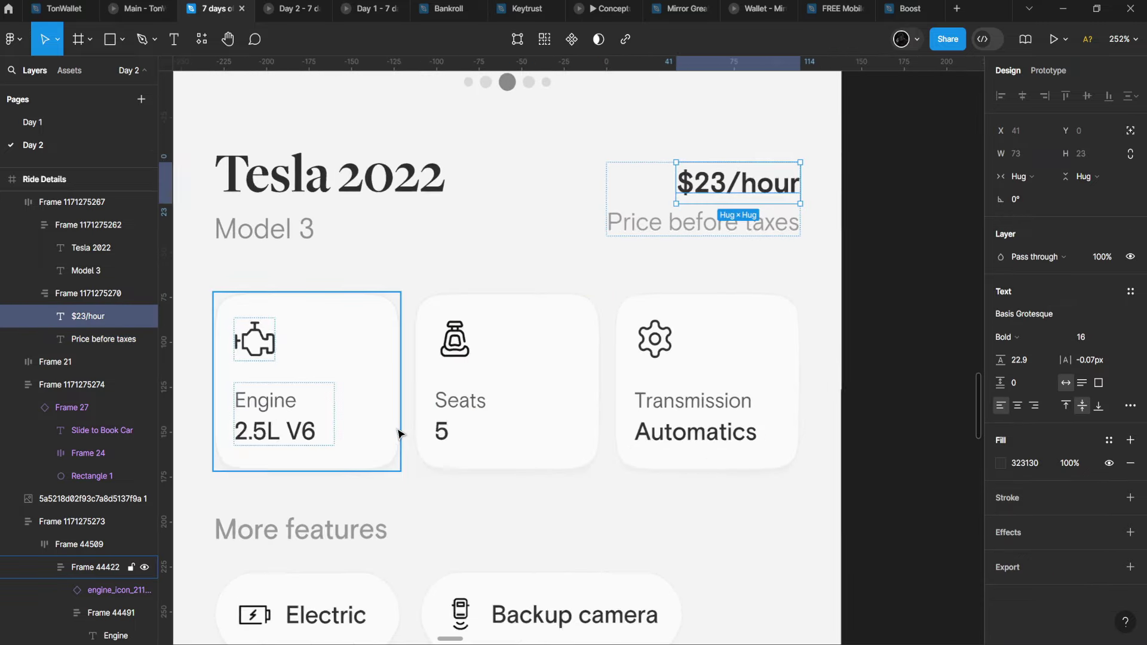
# Inspect the Engine card and the "Slide to Book Car" bar on Ride Details by selecting each.
pyautogui.click(322, 356)
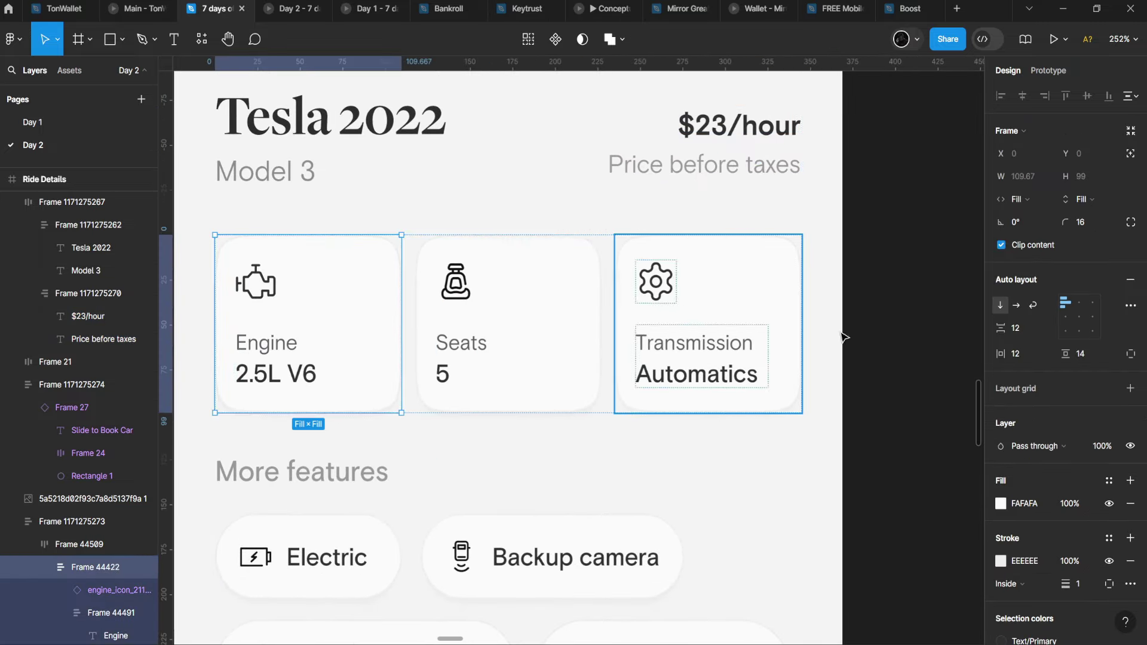
pyautogui.scroll(-1, 474, 380)
pyautogui.scroll(-3, 474, 380)
pyautogui.scroll(-1, 512, 410)
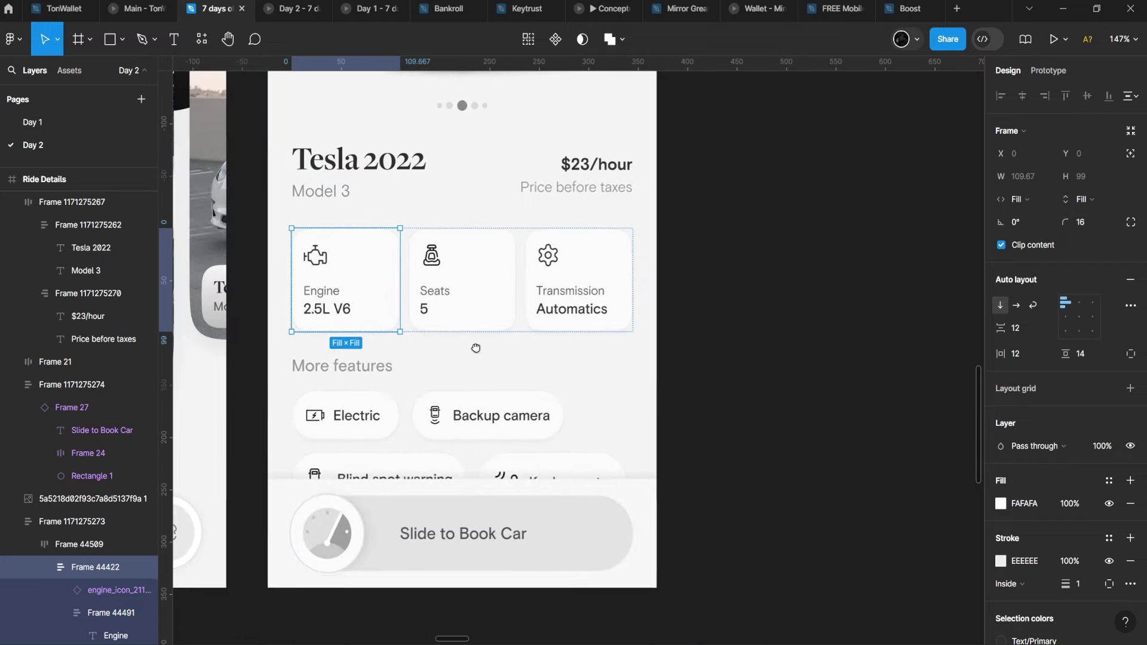
pyautogui.scroll(2, 530, 374)
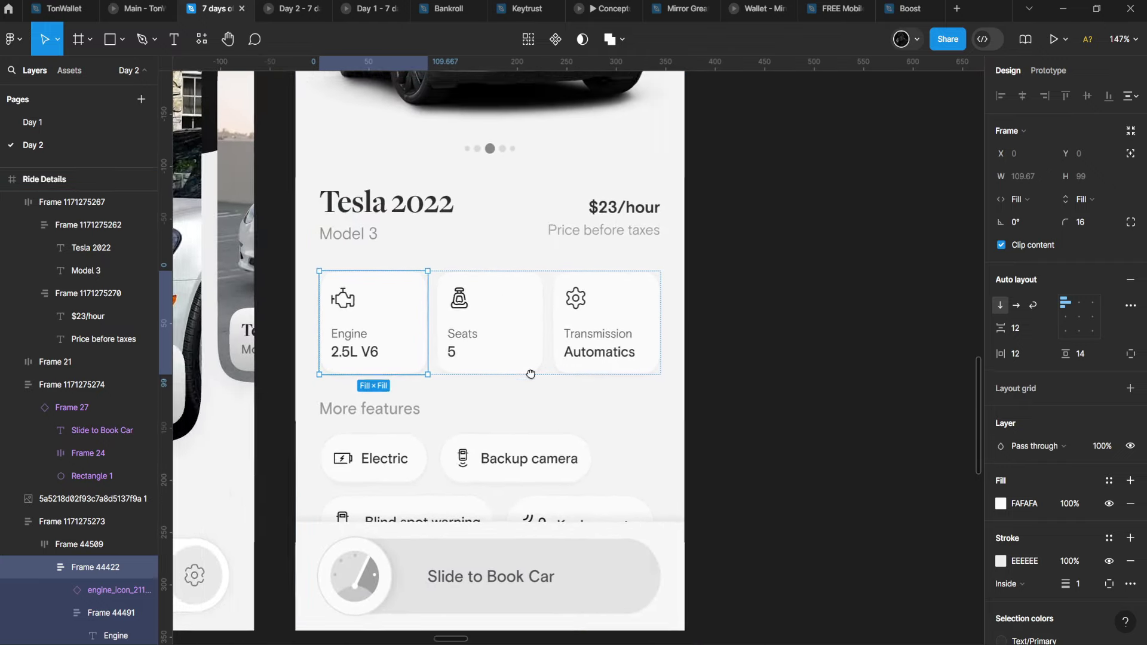
pyautogui.scroll(-1, 494, 377)
pyautogui.click(481, 507)
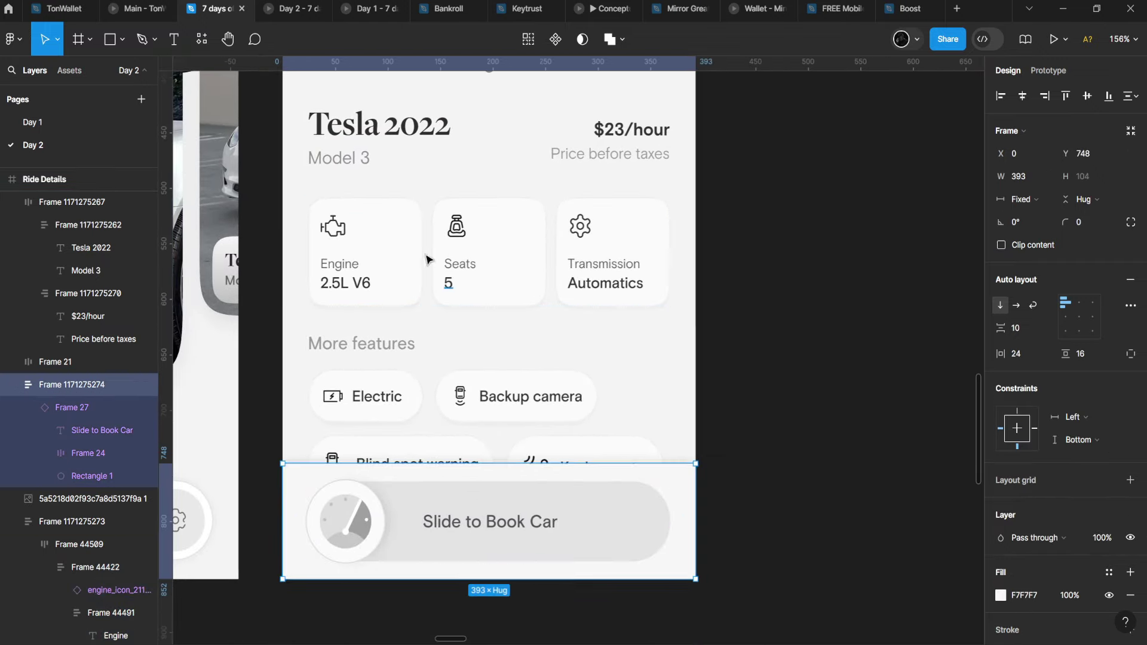
# Select the Engine, Seats and Transmission cards together, set their stroke colour to E3E3E3 and hide the stroke.
pyautogui.scroll(5, 331, 260)
pyautogui.click(347, 240)
pyautogui.click(347, 241)
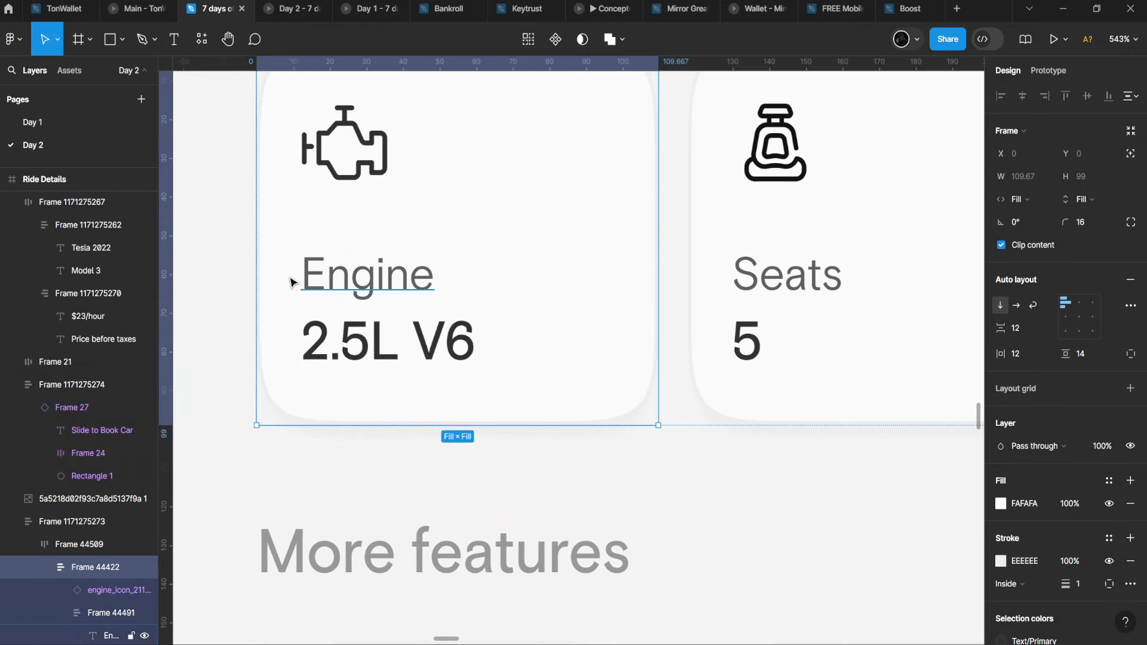
pyautogui.scroll(3, 268, 239)
pyautogui.scroll(-6, 263, 314)
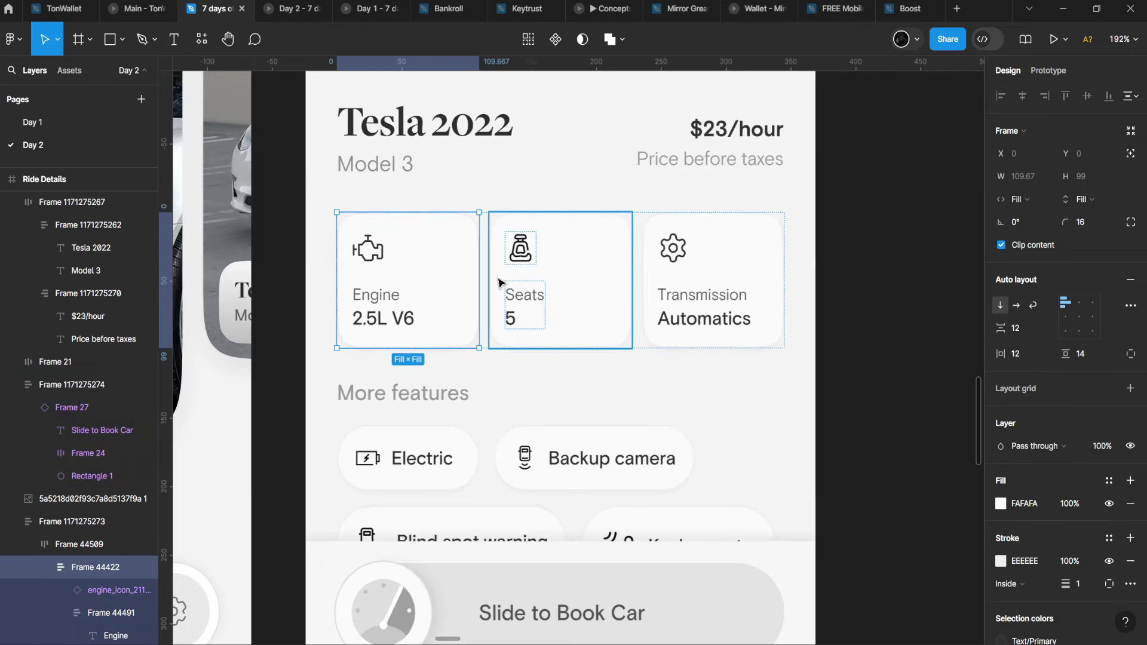
pyautogui.hotkey('ctrl', 'a')
pyautogui.scroll(2, 567, 275)
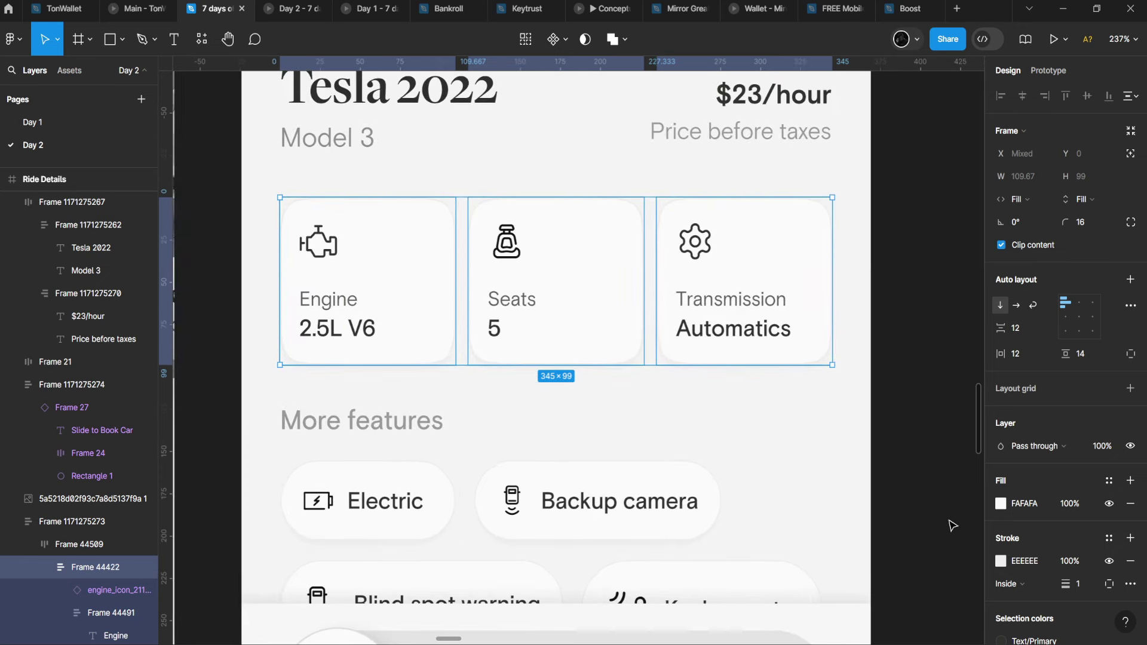
pyautogui.click(1001, 560)
pyautogui.moveTo(848, 343); pyautogui.dragTo(808, 299)
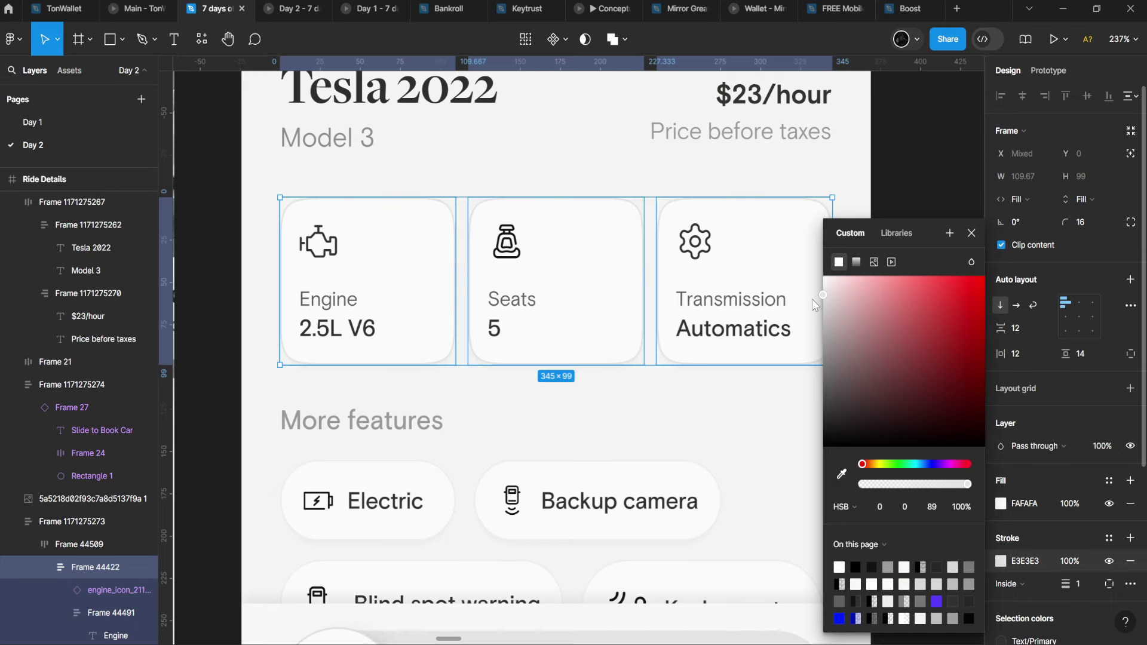
pyautogui.click(1104, 558)
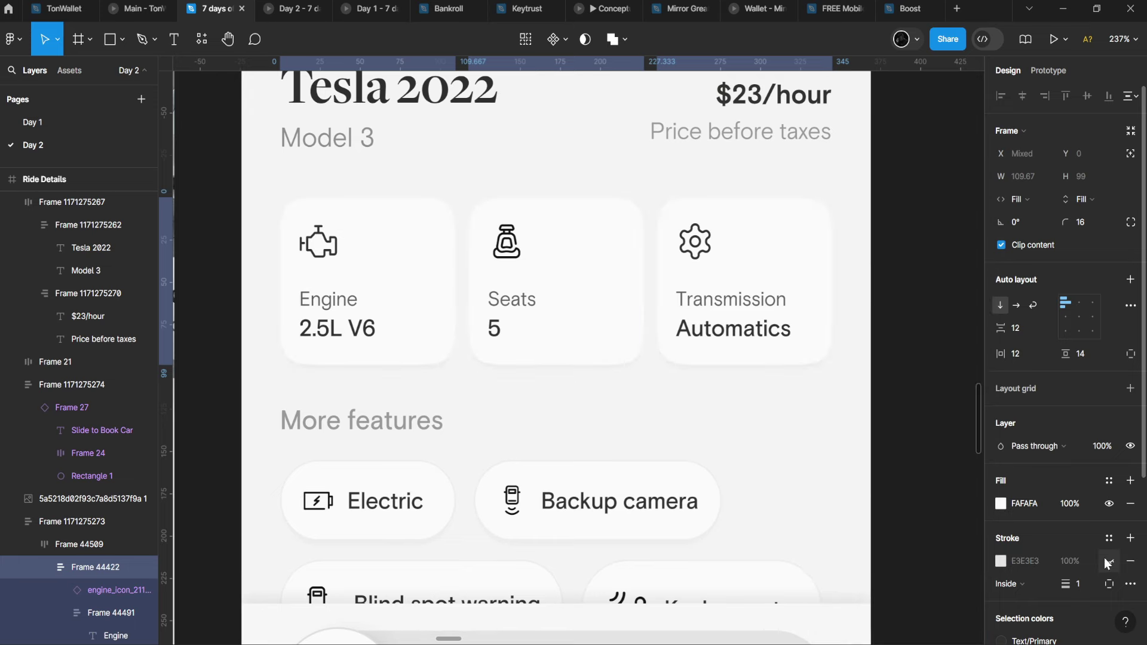
pyautogui.scroll(-5, 687, 472)
pyautogui.click(858, 487)
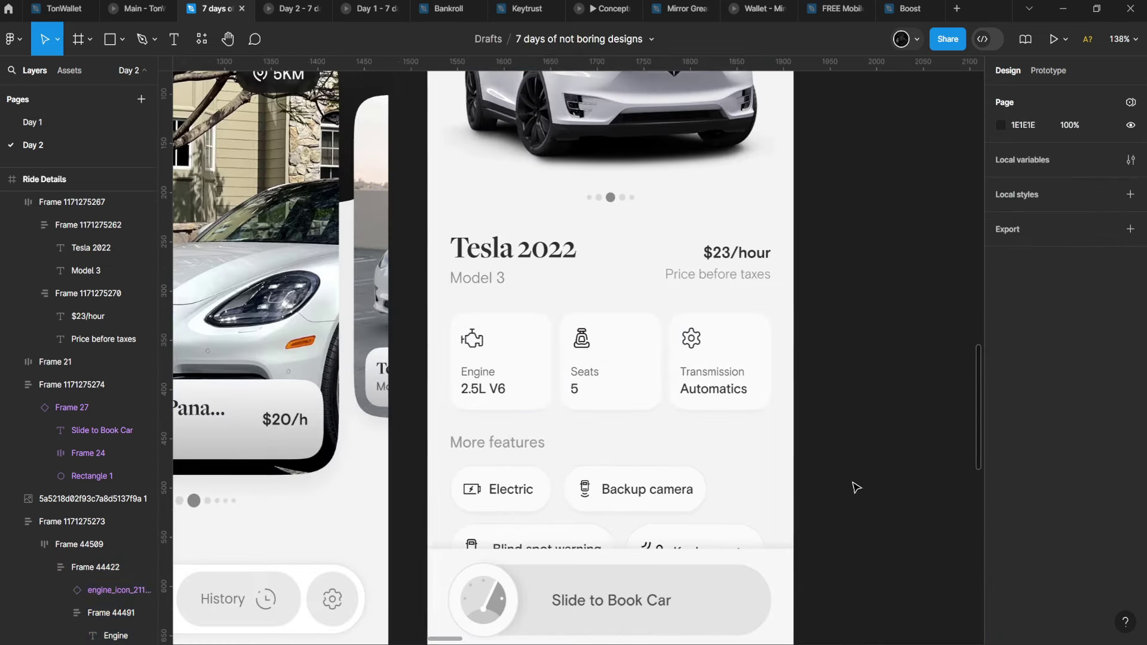
# Examine the Ride Details screen from the reviews badge and car photo down to the spec cards, feature chips and booking bar.
pyautogui.scroll(-3, 858, 487)
pyautogui.scroll(8, 863, 476)
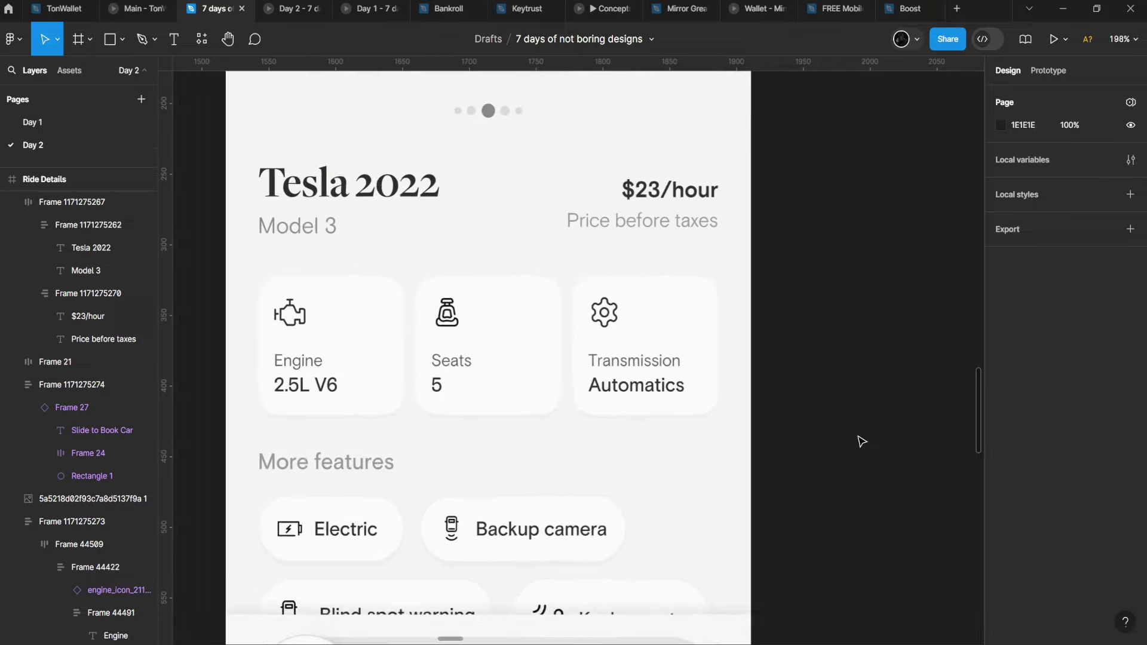
pyautogui.scroll(-5, 743, 395)
pyautogui.scroll(2, 594, 482)
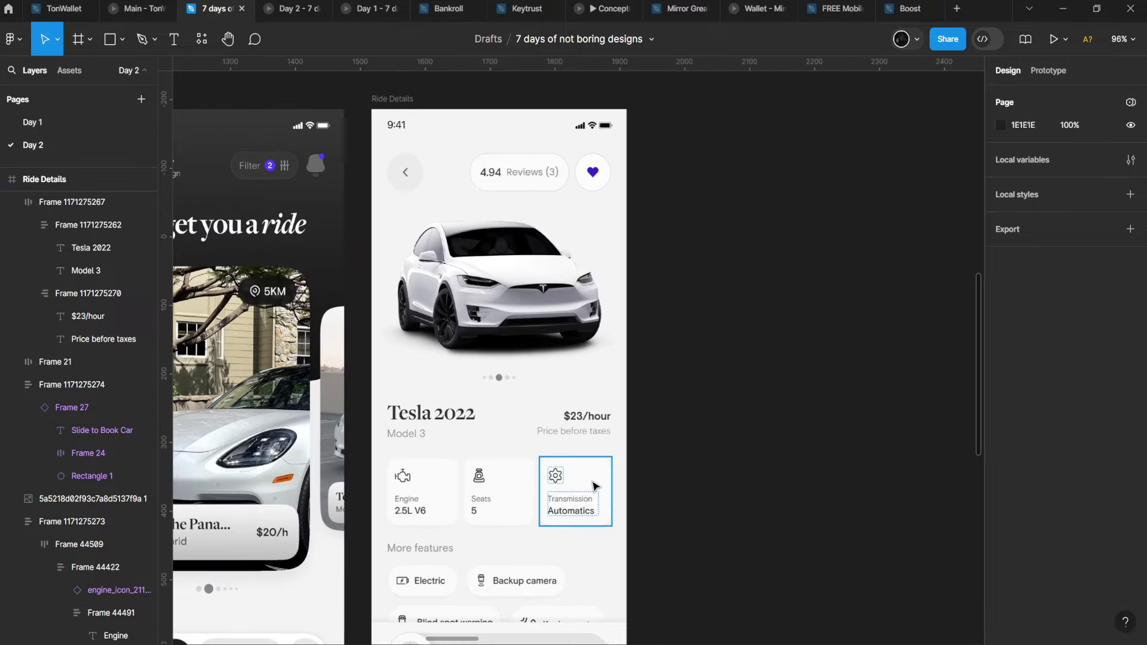
pyautogui.scroll(6, 508, 156)
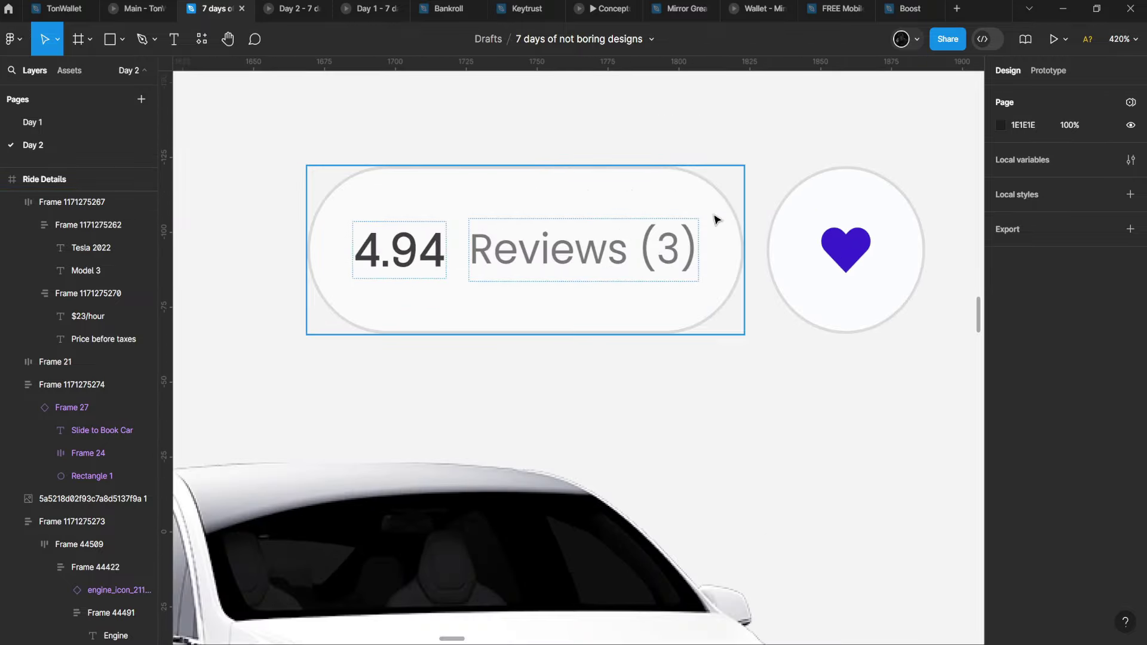
pyautogui.scroll(-2, 683, 416)
pyautogui.moveTo(683, 417); pyautogui.dragTo(637, 289)
pyautogui.scroll(-3, 573, 507)
pyautogui.moveTo(573, 507); pyautogui.dragTo(484, 5)
pyautogui.moveTo(491, 358); pyautogui.dragTo(555, 195)
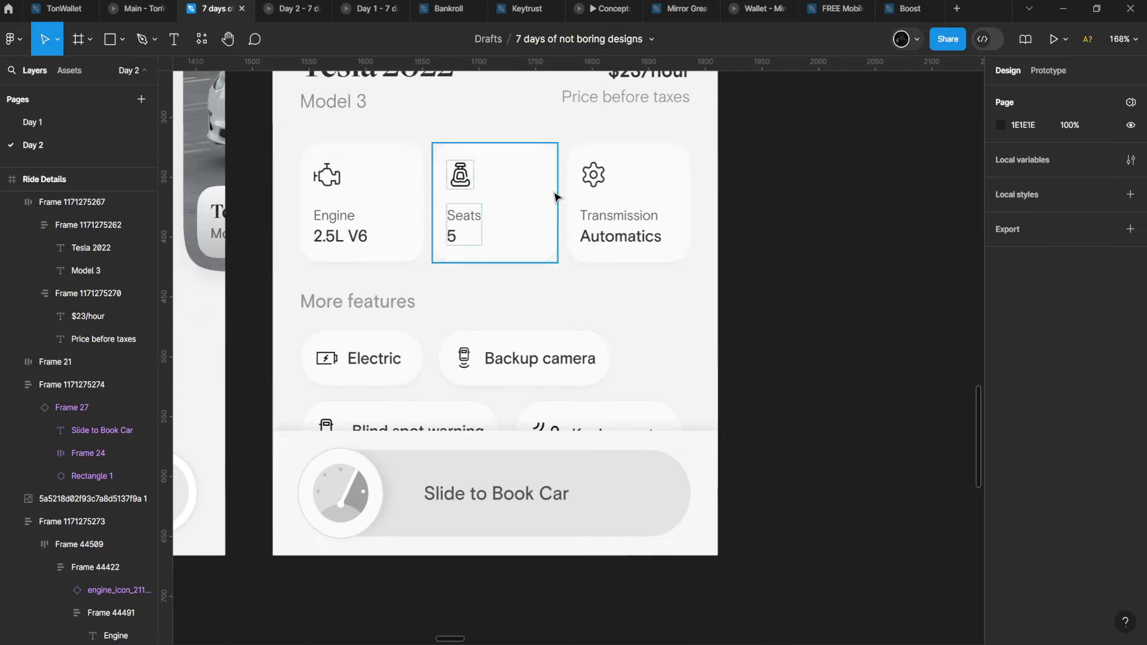
pyautogui.scroll(1, 541, 306)
pyautogui.moveTo(542, 307); pyautogui.dragTo(562, 448)
pyautogui.scroll(1, 563, 448)
# Select the Engine, Seats and Transmission cards together and set their fill to EAEAEA.
pyautogui.keyDown('ctrl'); pyautogui.click(386, 343); pyautogui.keyUp('ctrl')
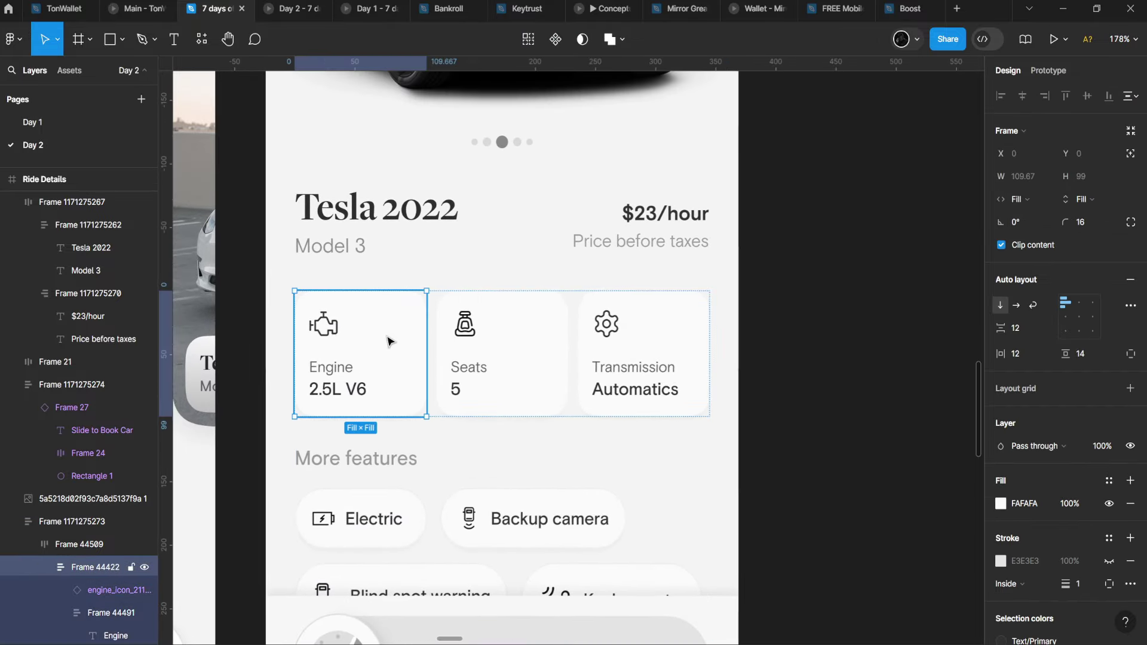
pyautogui.hotkey('ctrl', 'a')
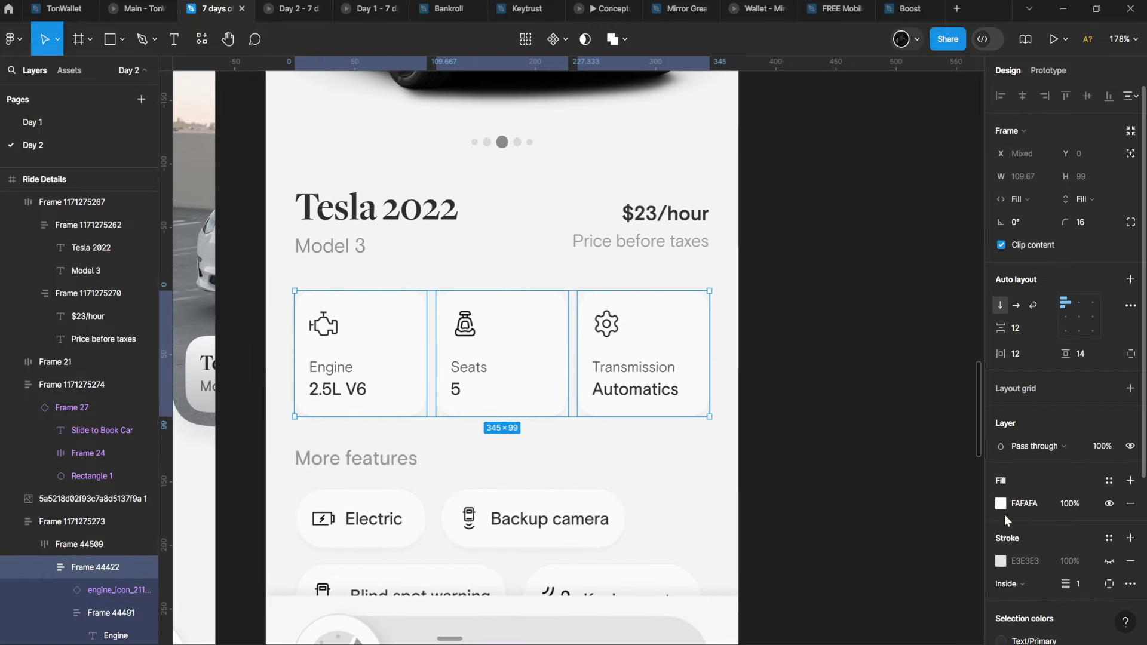
pyautogui.click(1001, 505)
pyautogui.moveTo(857, 328); pyautogui.dragTo(804, 294)
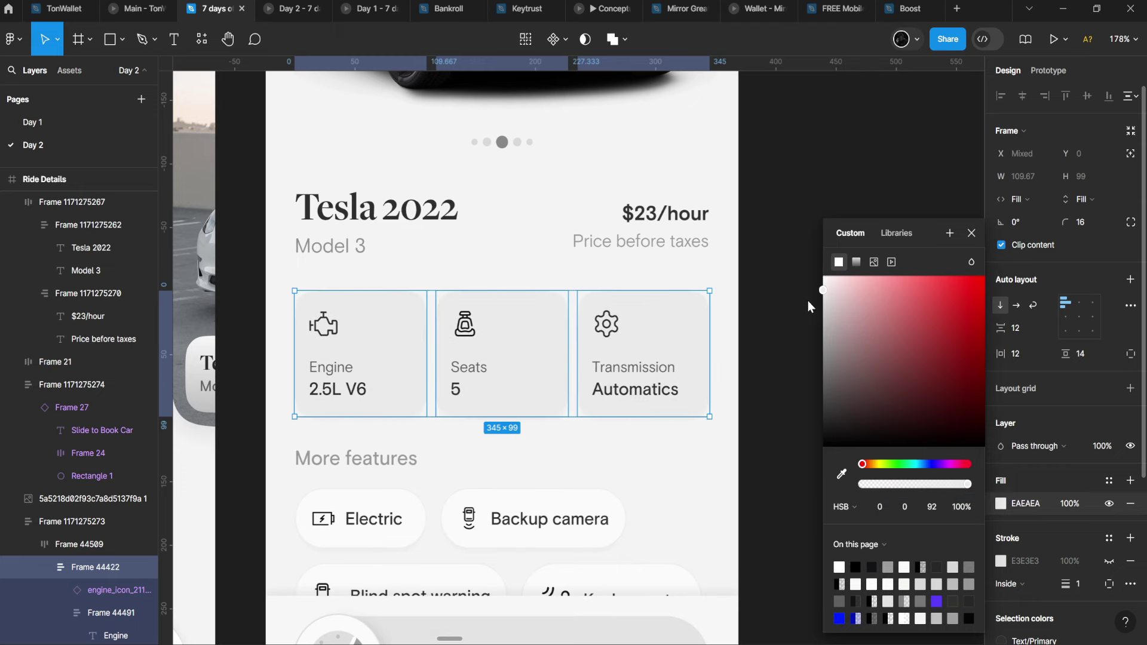
pyautogui.scroll(-4, 1073, 562)
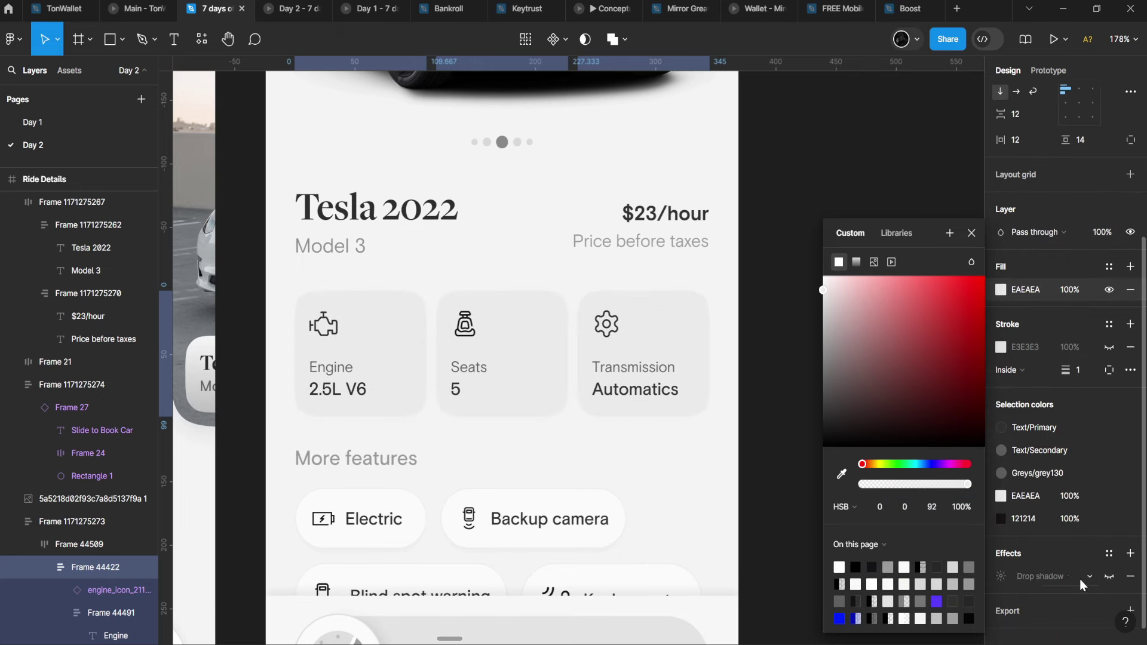
# Select the "More features" section, check the grey spec cards in the Day 2 prototype preview, and return to the design file.
pyautogui.keyDown('ctrl'); pyautogui.scroll(-3, 264, 444); pyautogui.keyUp('ctrl')
pyautogui.click(315, 454)
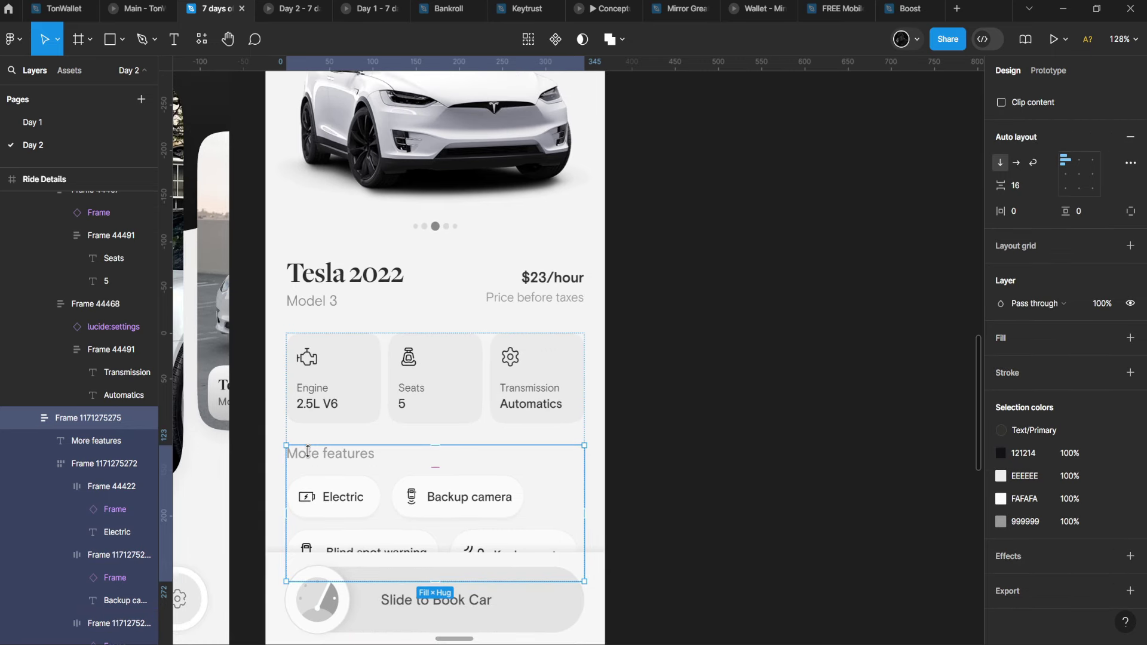
pyautogui.click(290, 3)
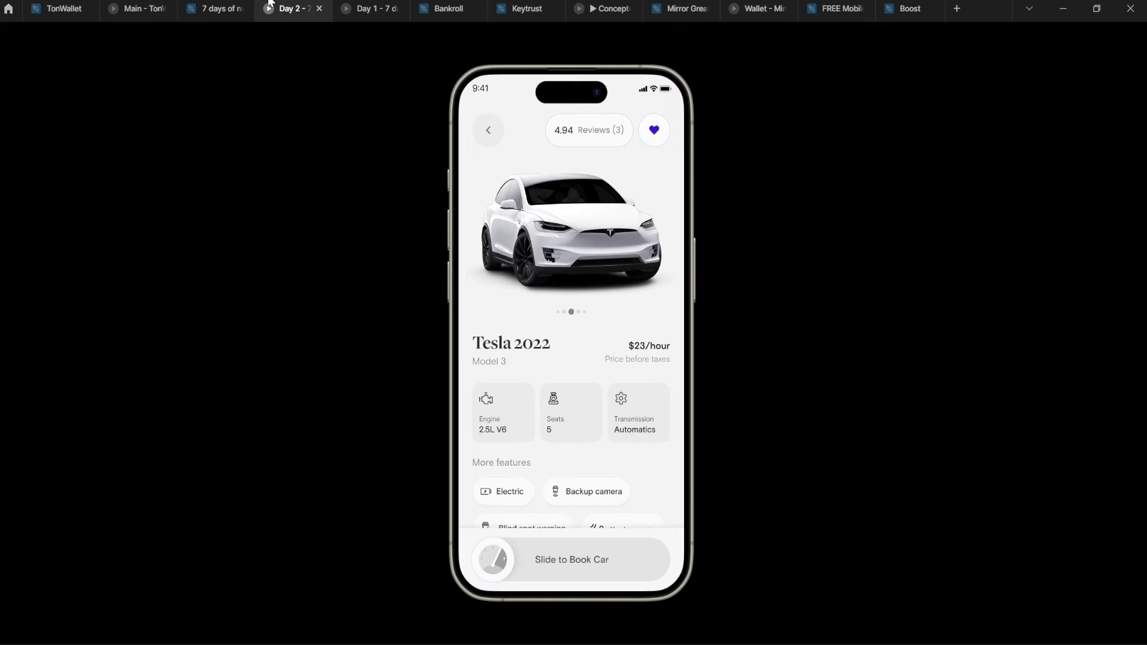
pyautogui.click(248, 7)
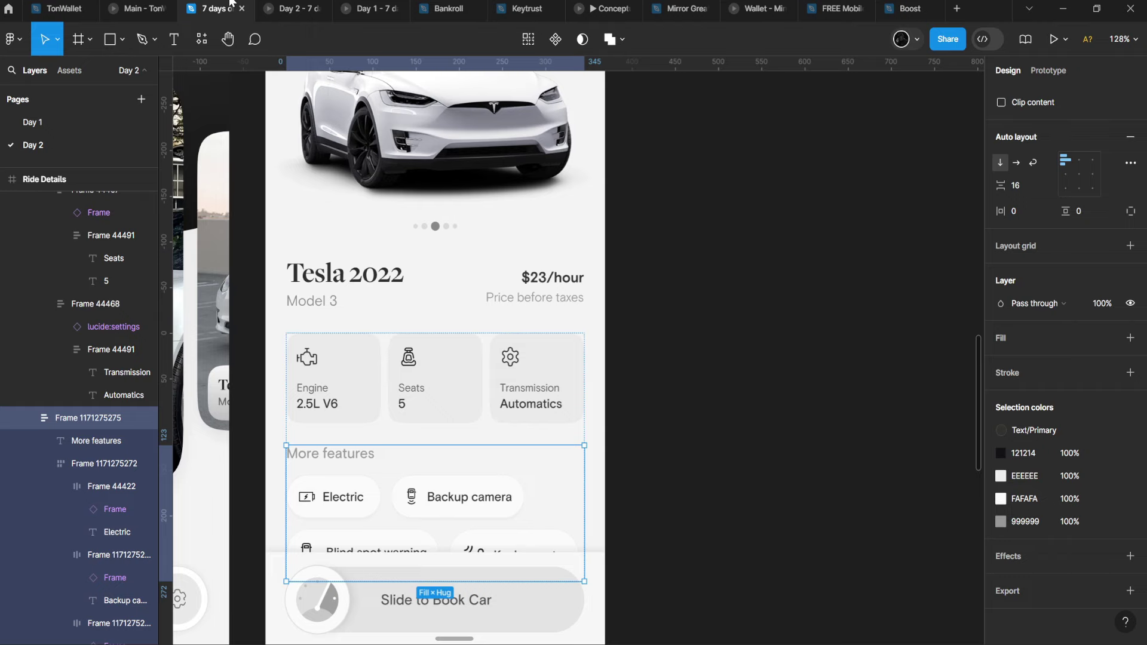
# Select all four chips under "More features" and hide their stroke and drop shadow.
pyautogui.scroll(-5, 319, 323)
pyautogui.click(318, 323)
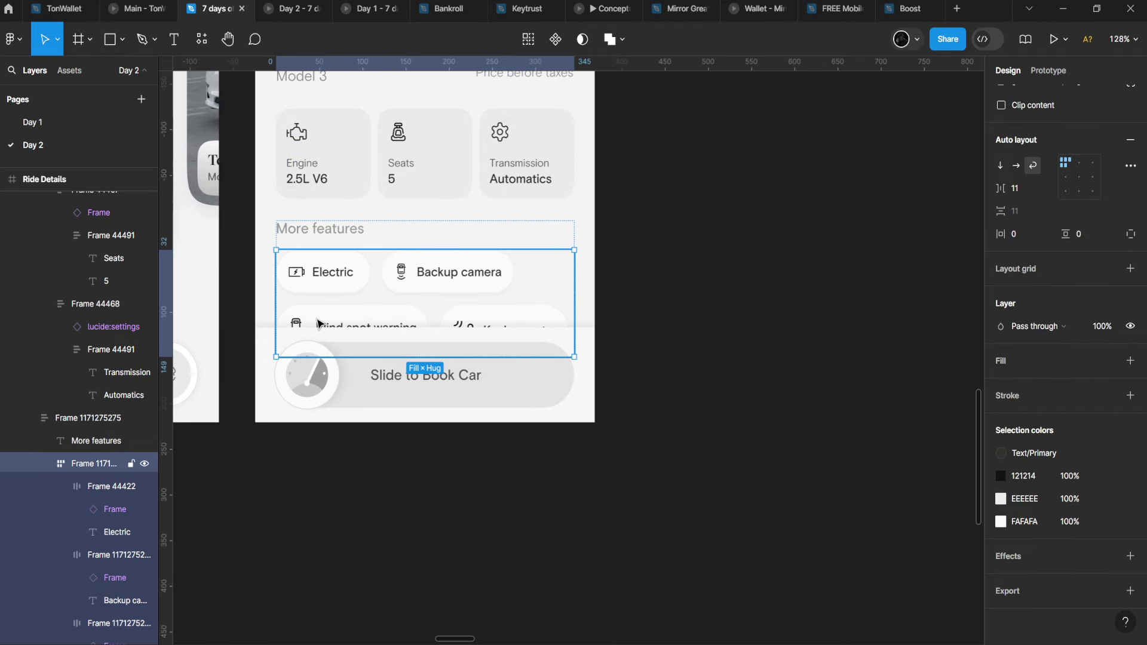
pyautogui.click(320, 323)
pyautogui.hotkey('ctrl', 'a')
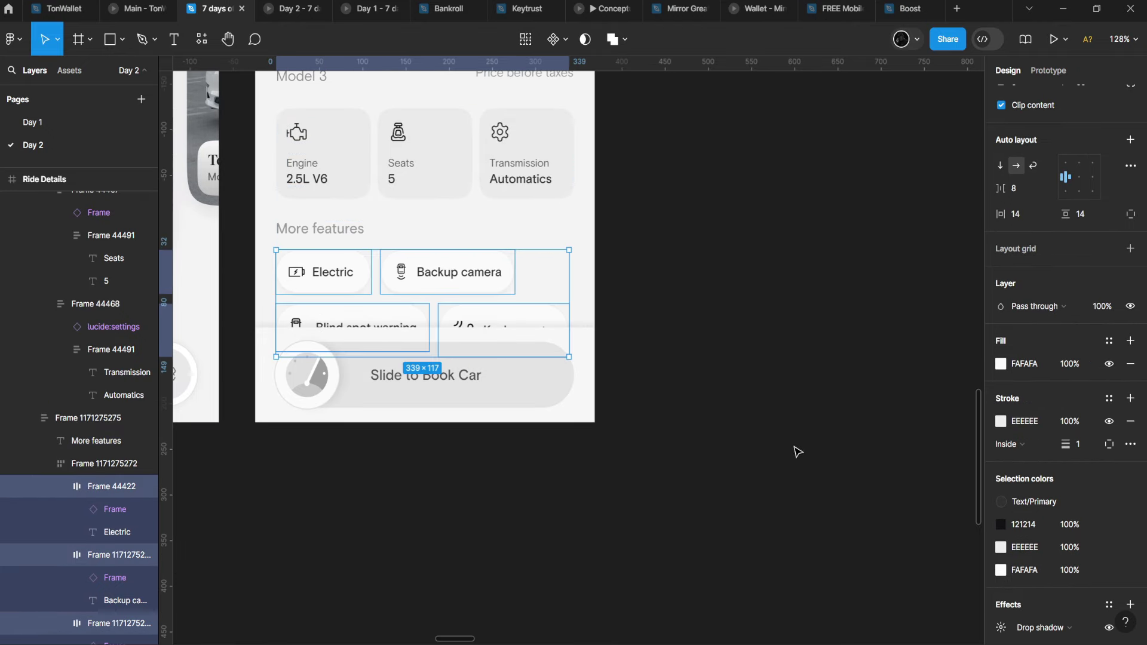
pyautogui.click(1107, 424)
pyautogui.scroll(-2, 1106, 428)
pyautogui.click(1108, 556)
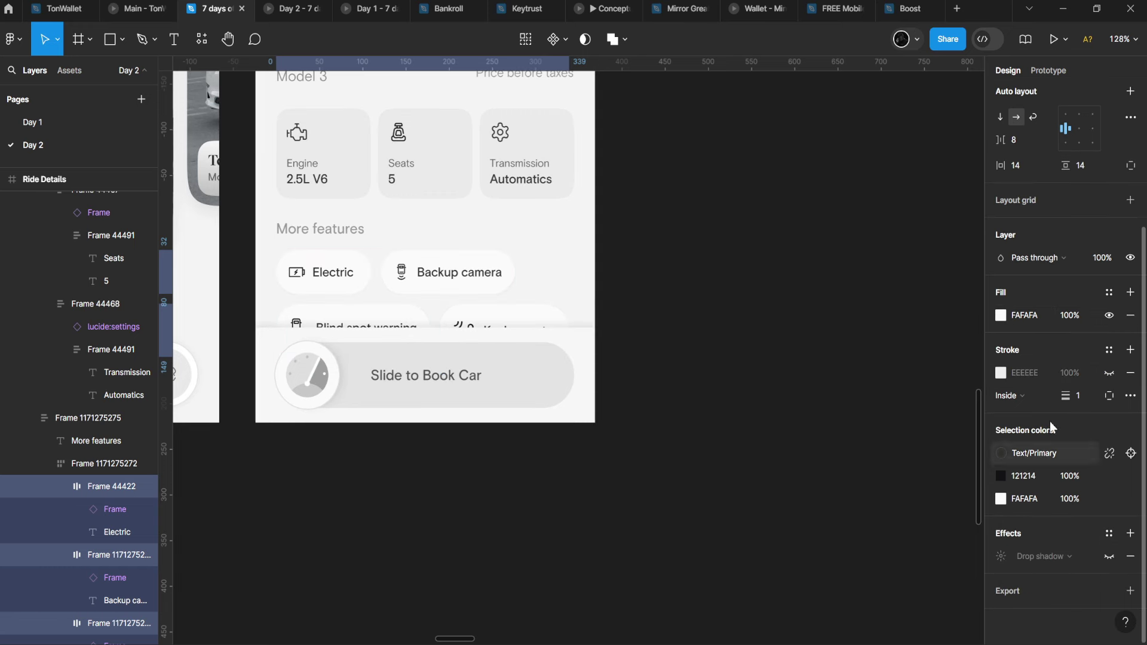
# Set the four feature chips' fill to E9E9E9 and check them in the Day 2 prototype preview.
pyautogui.scroll(1, 707, 295)
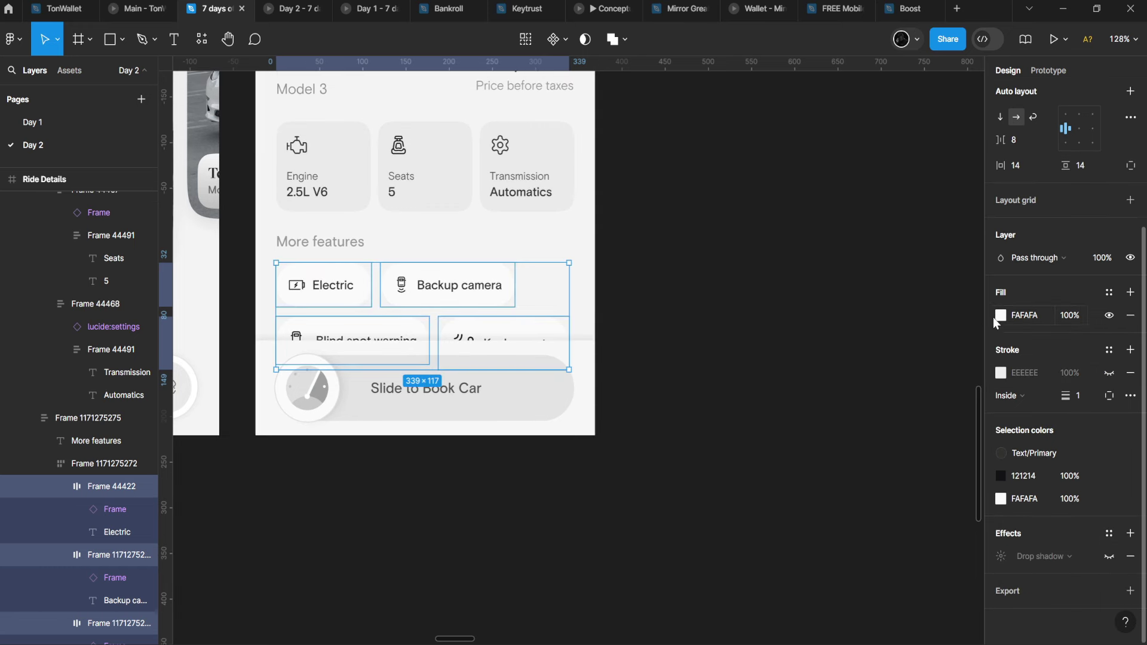
pyautogui.click(1000, 315)
pyautogui.moveTo(825, 279); pyautogui.dragTo(788, 293)
pyautogui.click(306, 5)
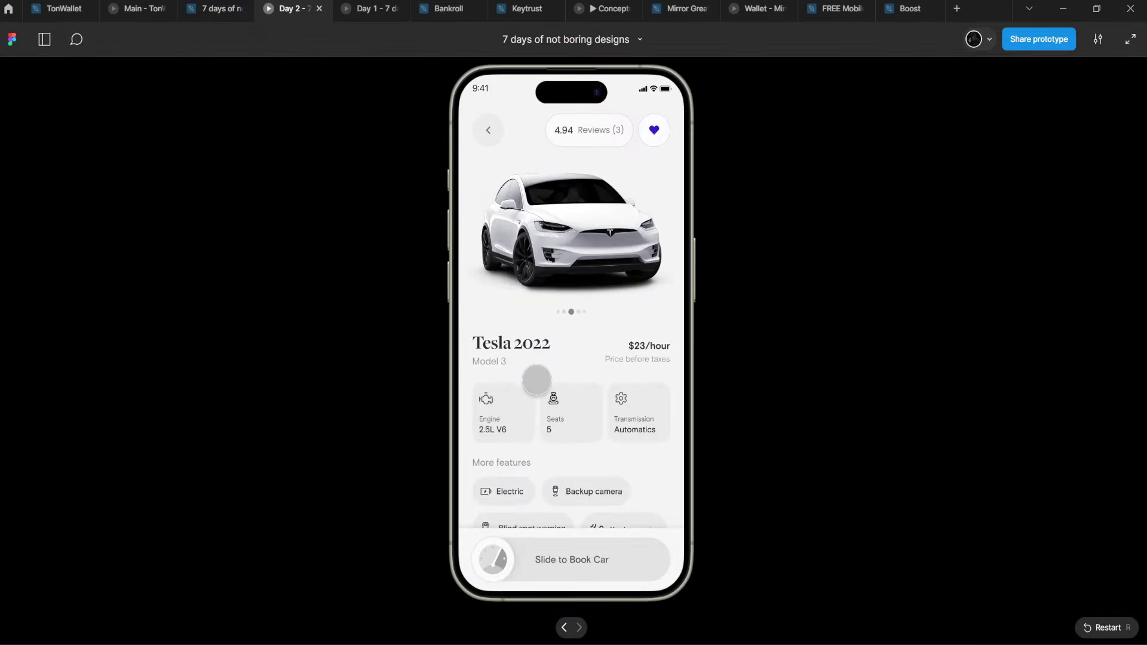
pyautogui.click(218, 9)
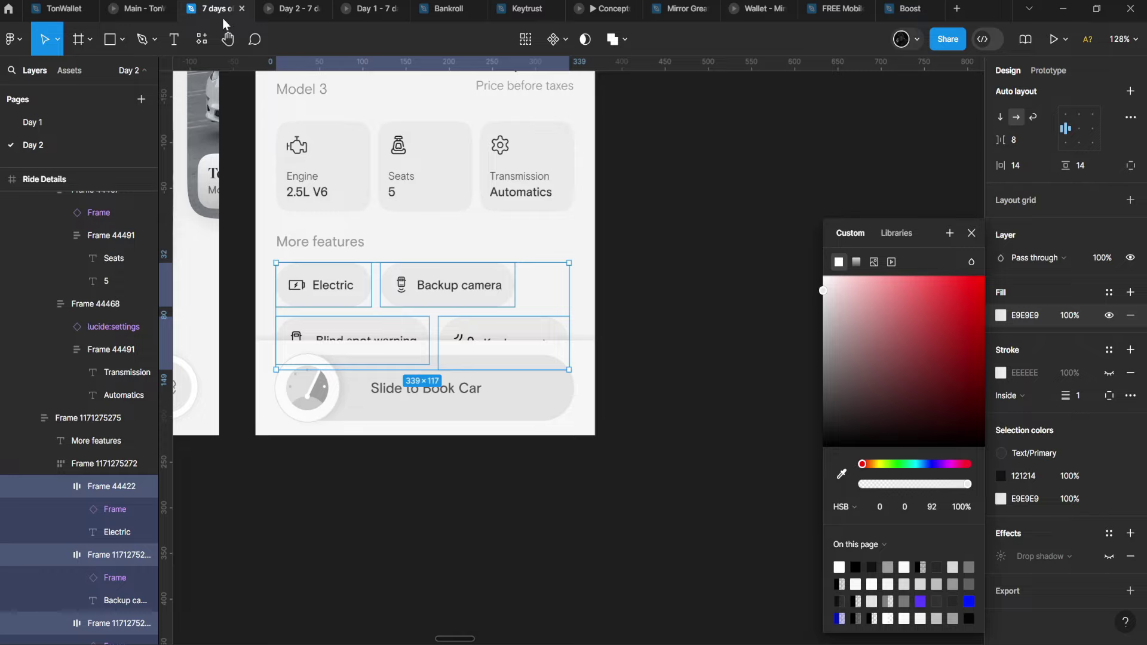
# Extend the Ride Details frame downward to a height of 942.
pyautogui.scroll(-5, 453, 233)
pyautogui.click(452, 233)
pyautogui.scroll(-2, 512, 493)
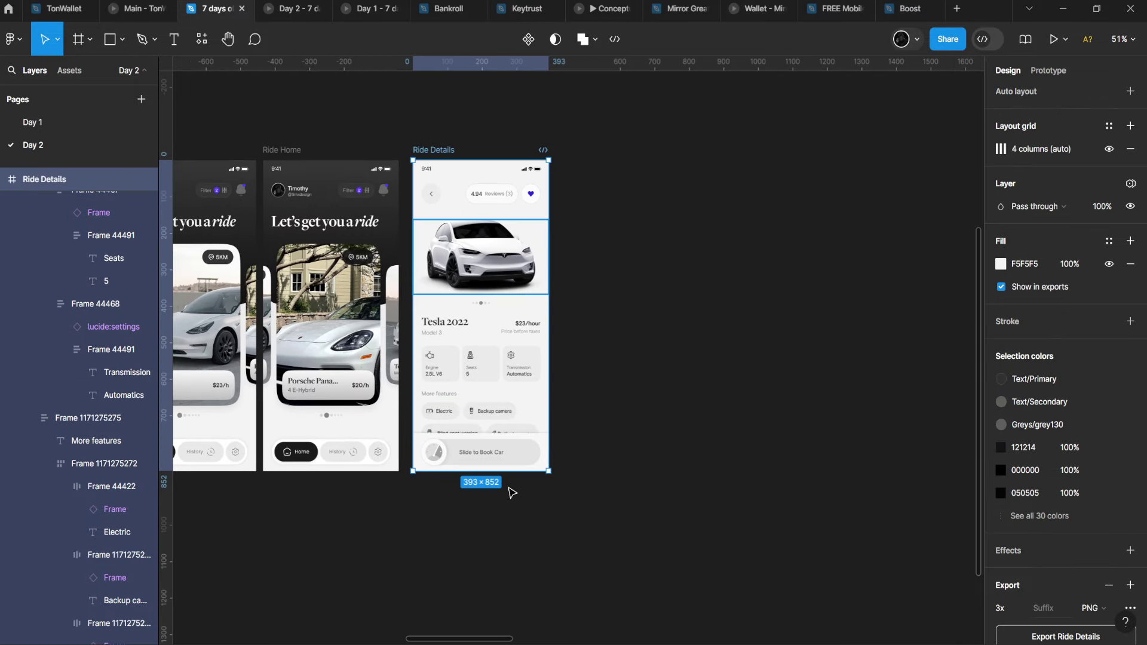
pyautogui.moveTo(501, 472); pyautogui.dragTo(506, 507)
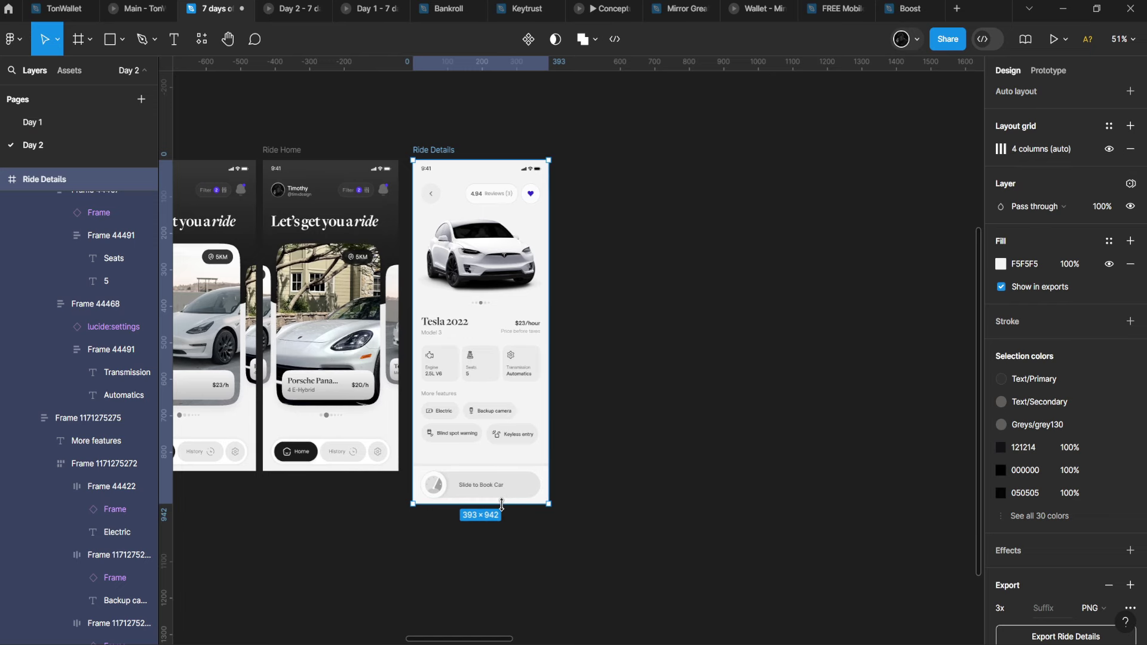
# Try setting the "Slide to Book Car" bar's scroll position to Fixed, and undo the change.
pyautogui.scroll(3, 493, 493)
pyautogui.click(475, 493)
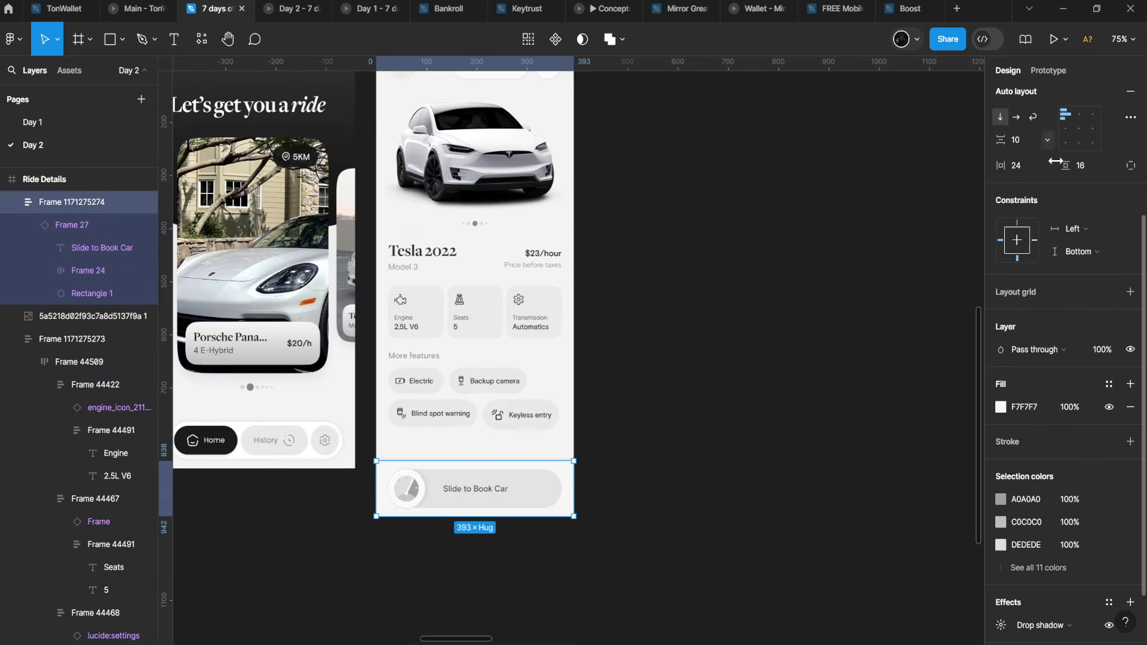
pyautogui.click(1055, 75)
pyautogui.click(1053, 160)
pyautogui.click(1058, 178)
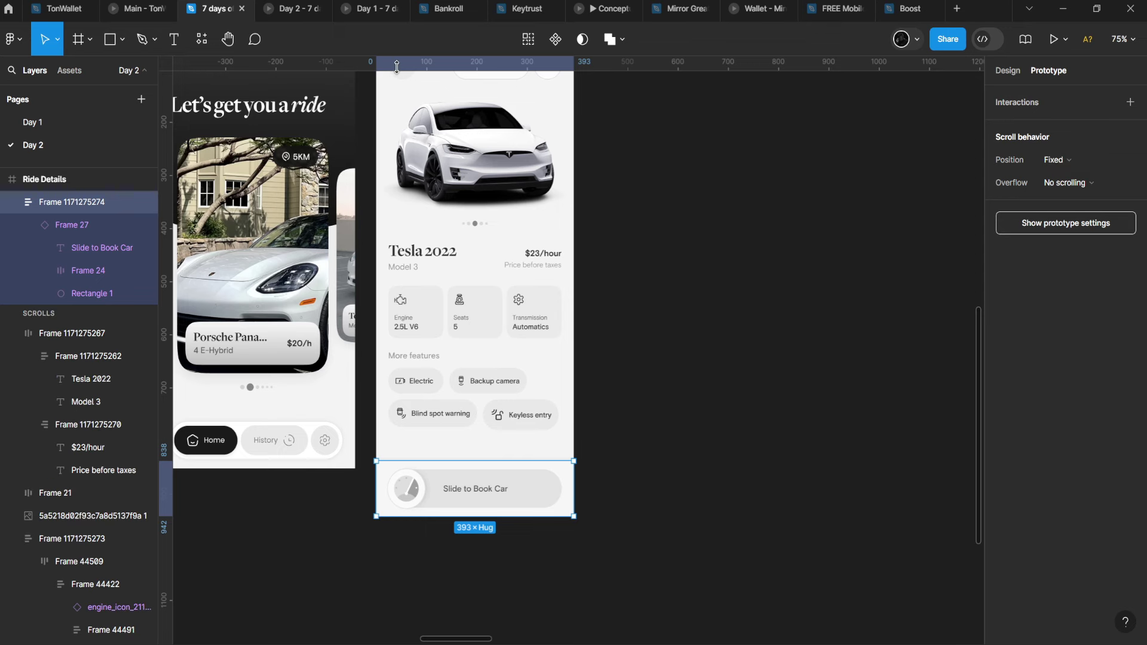
pyautogui.hotkey('ctrl', 'z')
pyautogui.click(1009, 71)
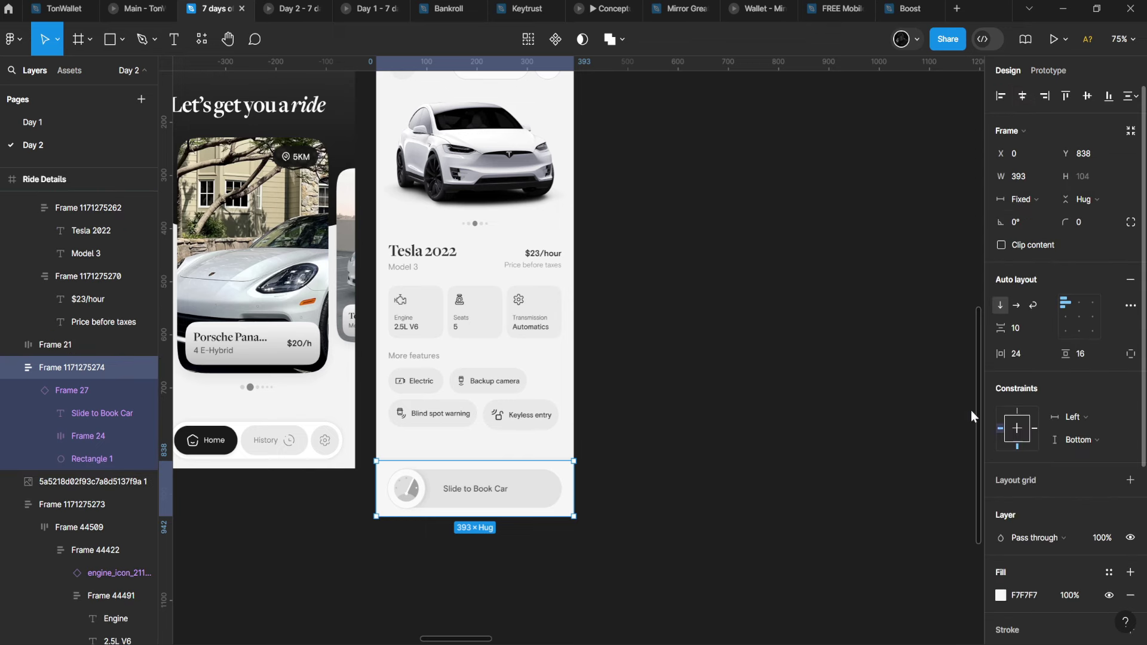
# Test scrolling the Ride Details screen in the Day 2 prototype preview and return to the design file.
pyautogui.click(293, 8)
pyautogui.moveTo(524, 306); pyautogui.dragTo(530, 240)
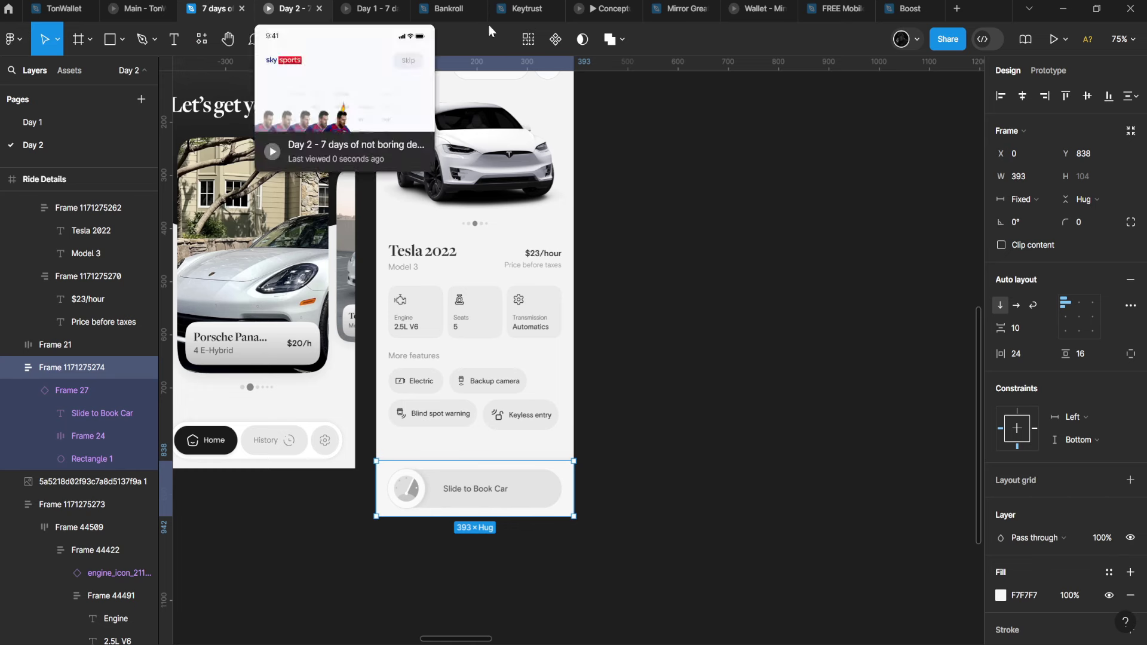
pyautogui.click(218, 9)
# Set the "Slide to Book Car" bar's scroll position to Fixed (stay in place) and test scrolling in the prototype preview.
pyautogui.click(1044, 71)
pyautogui.click(1072, 160)
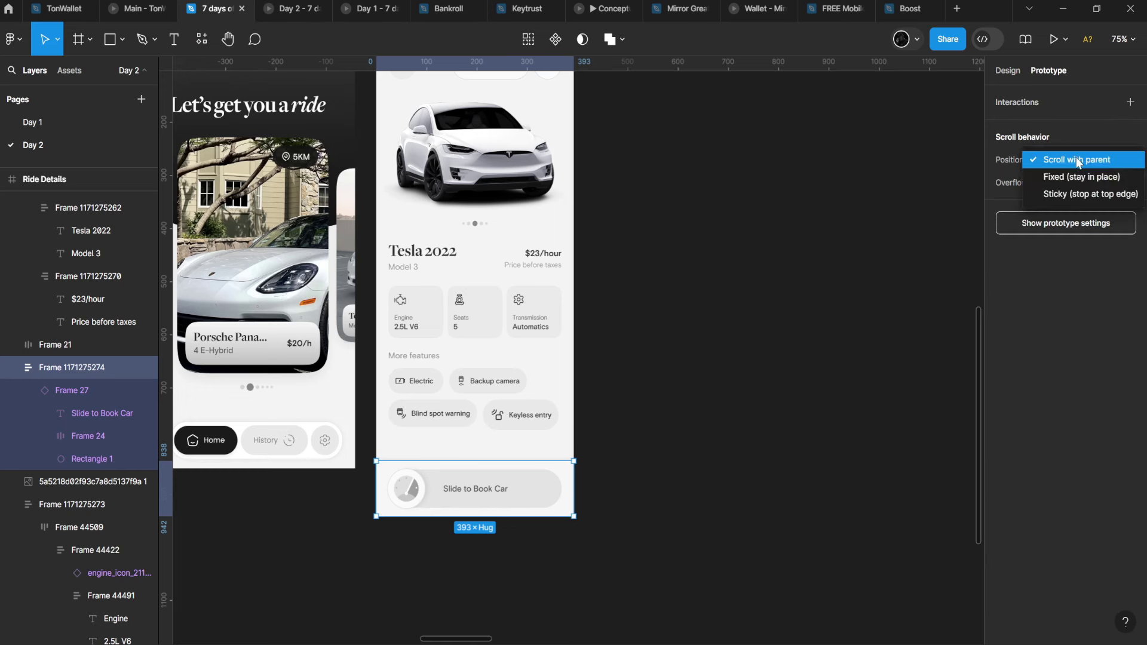
pyautogui.click(1048, 181)
pyautogui.hotkey('ctrl', 'alt', 'Return')
pyautogui.moveTo(586, 315); pyautogui.dragTo(543, 208)
pyautogui.click(194, 4)
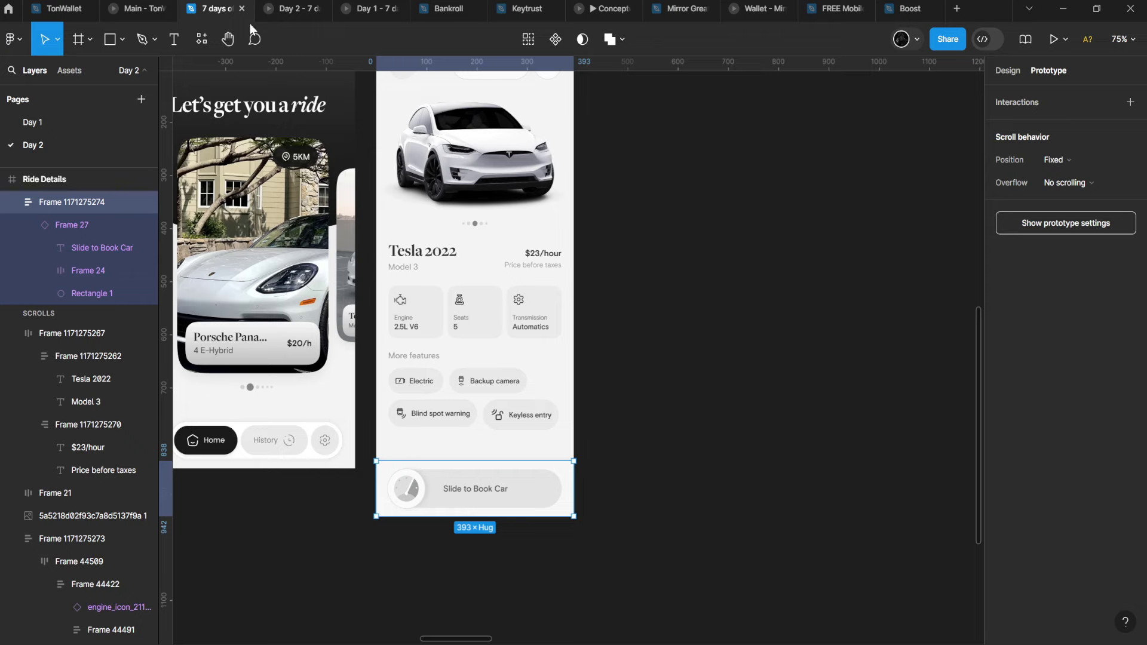
# Select the back button and the reviews and heart group on Ride Details, and wrap them in an auto layout frame.
pyautogui.scroll(3, 412, 281)
pyautogui.click(431, 261)
pyautogui.scroll(3, 437, 263)
pyautogui.click(445, 251)
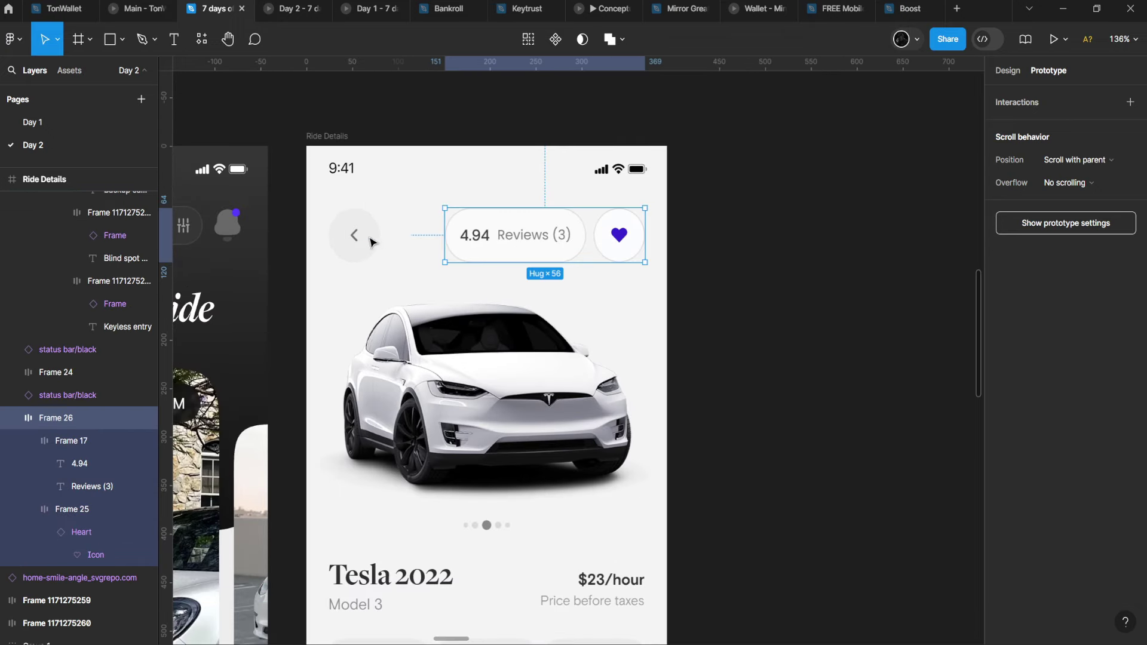
pyautogui.keyDown('shift'); pyautogui.click(354, 239); pyautogui.keyUp('shift')
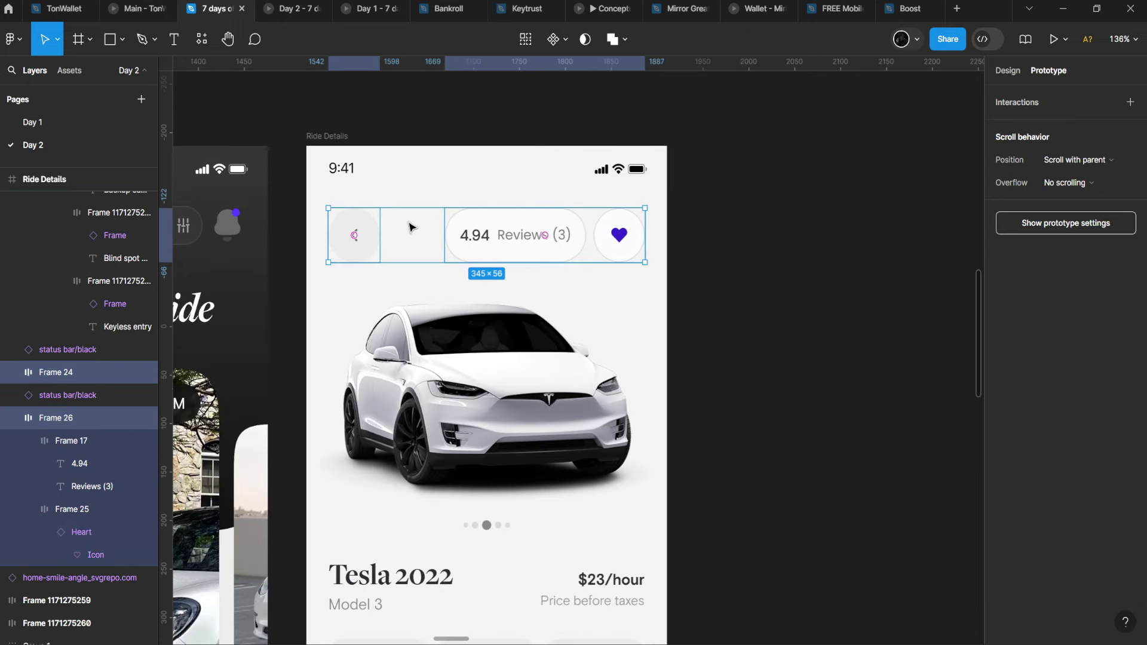
pyautogui.click(993, 72)
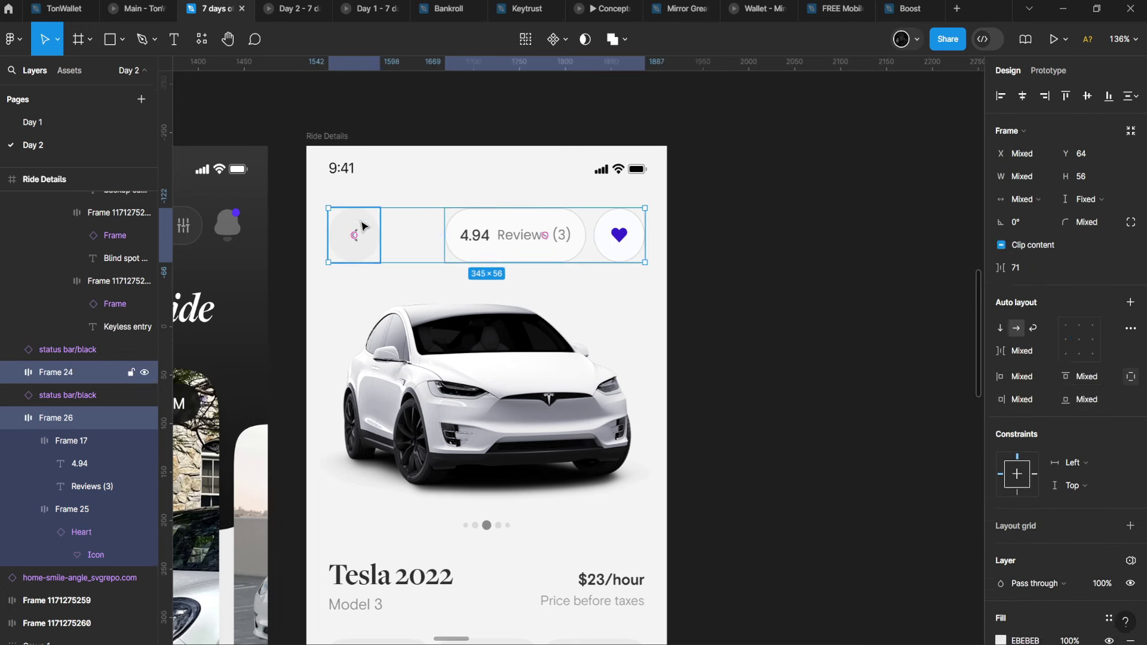
pyautogui.hotkey('shift', 'a')
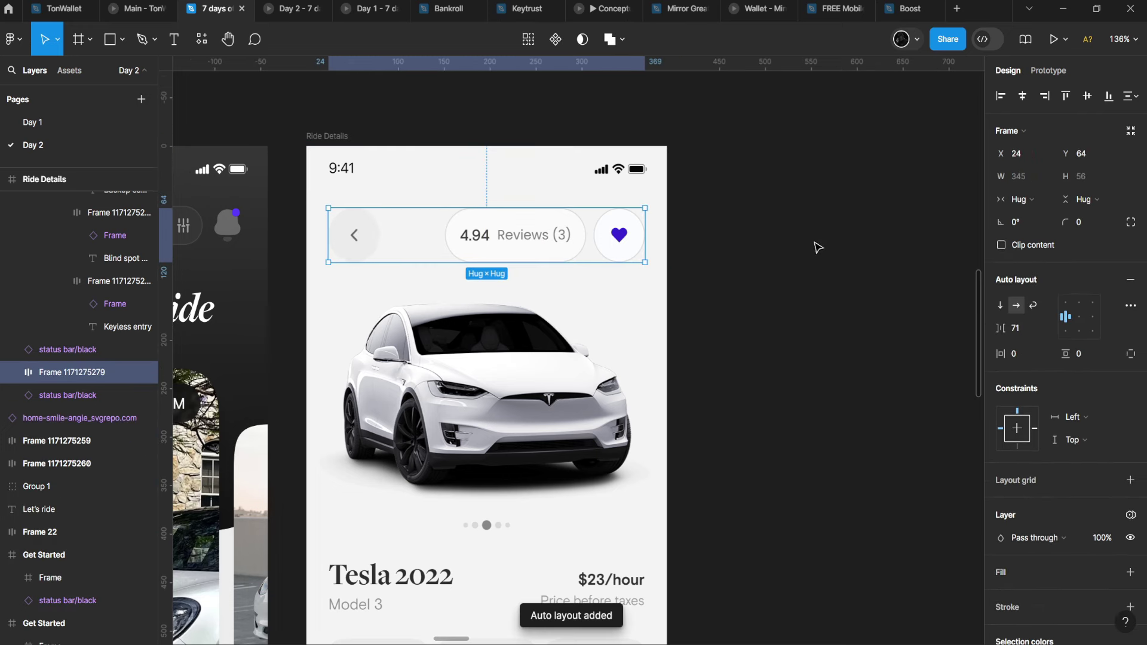
# Set the header row's horizontal padding to 24 and align it horizontally within the Ride Details frame at X 0.
pyautogui.write('24')
pyautogui.press('Return')
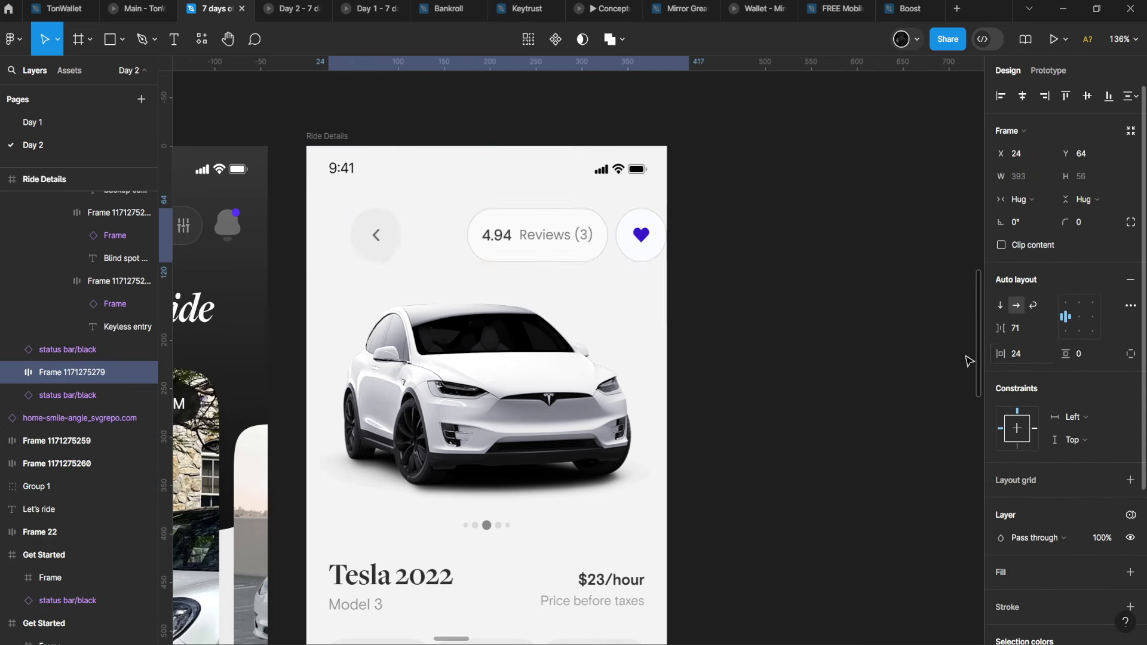
pyautogui.click(1001, 96)
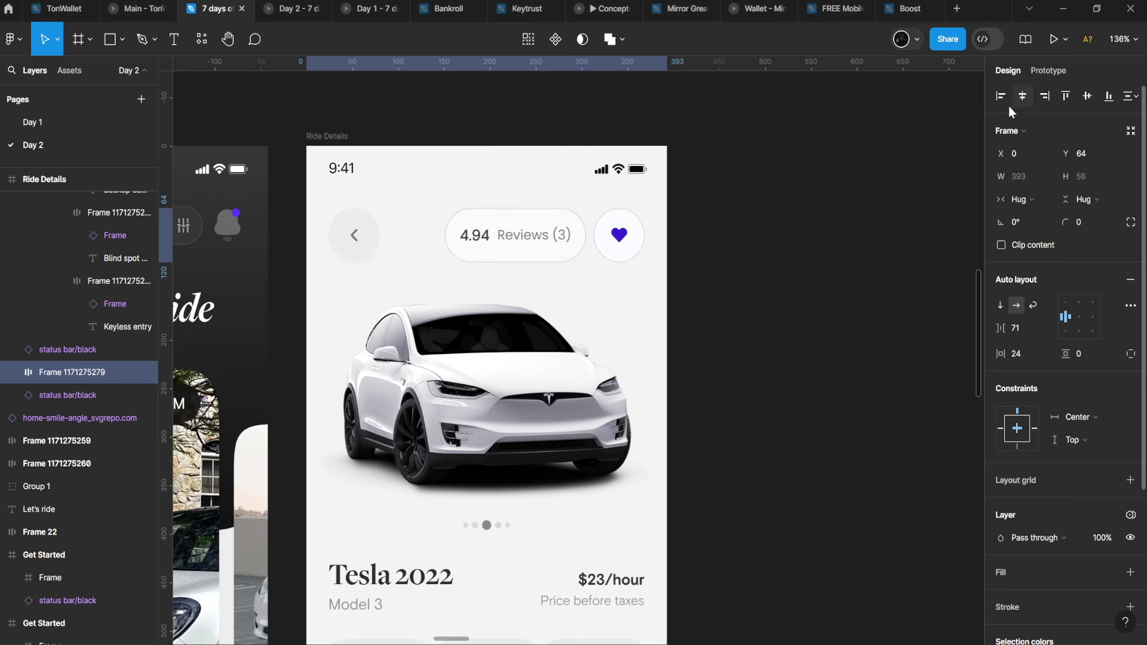
# Wrap the status bar and header row together in a vertical auto layout frame, and select the nested status bar.
pyautogui.keyDown('shift'); pyautogui.click(525, 187); pyautogui.keyUp('shift')
pyautogui.hotkey('shift', 'a')
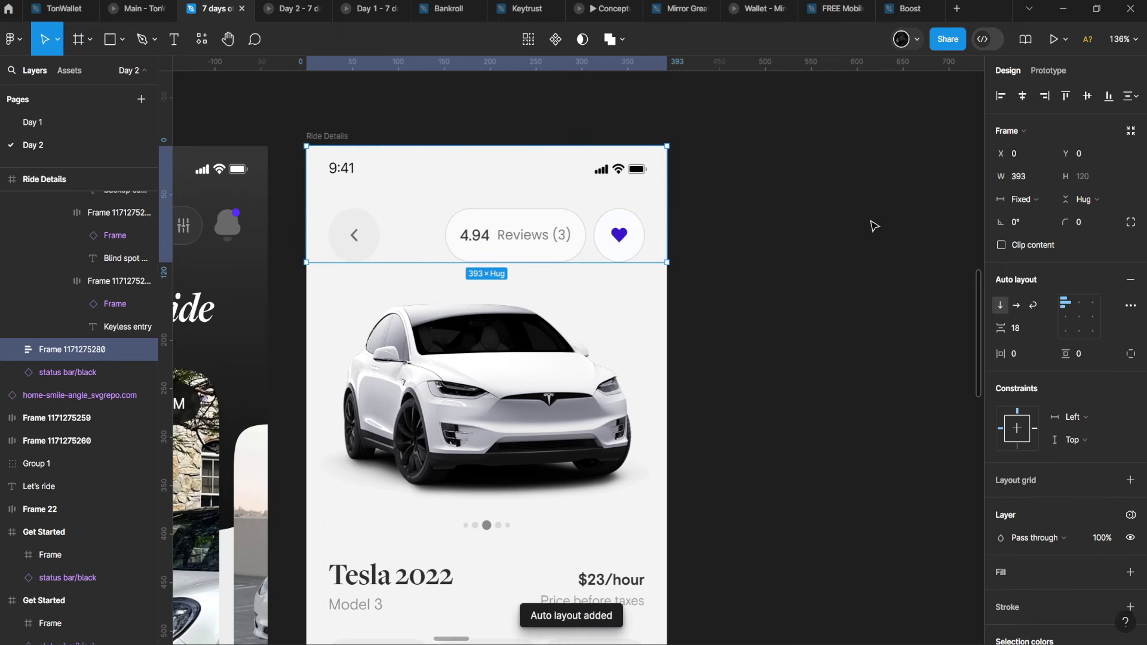
pyautogui.doubleClick(520, 226)
pyautogui.click(577, 188)
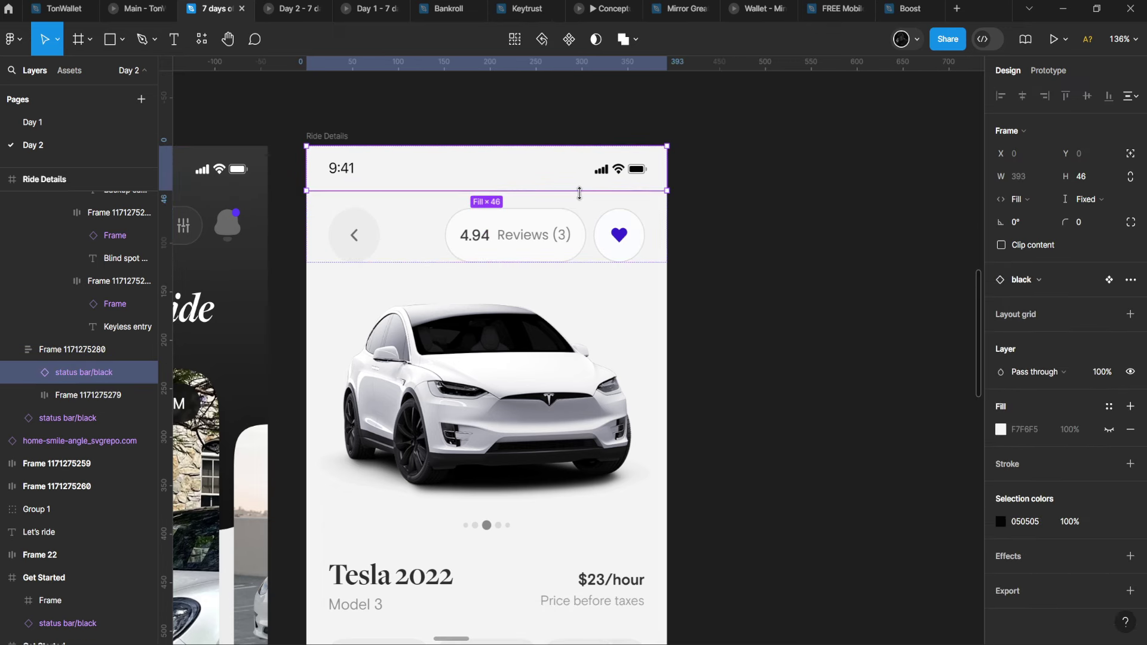
# Select the new frame around the status bar and header row, and add an FFFFFF fill.
pyautogui.click(730, 210)
pyautogui.click(610, 200)
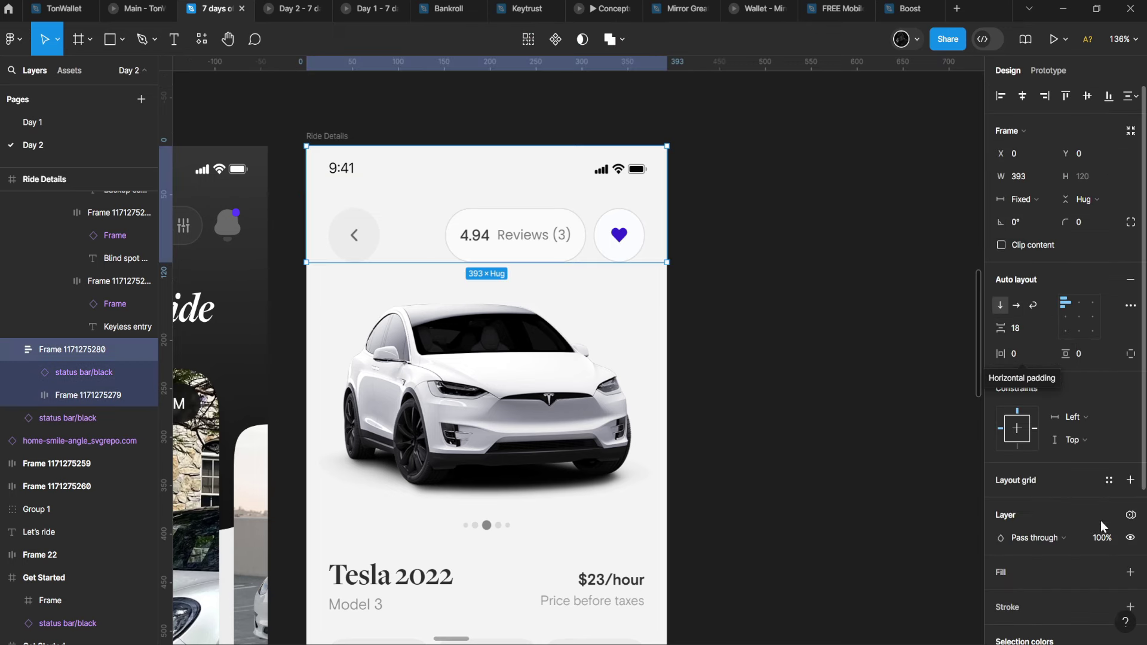
pyautogui.click(1130, 573)
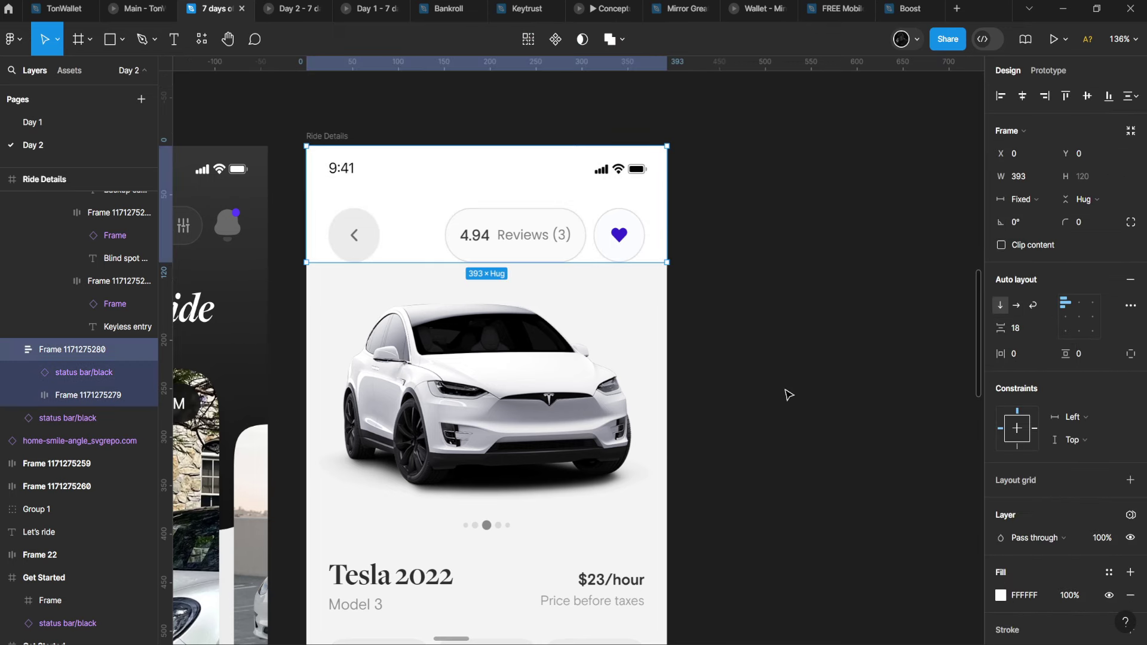
# Sample the F5F5F5 screen background as the header frame's fill and set the frame's vertical gap to 16.
pyautogui.press('i')
pyautogui.click(592, 294)
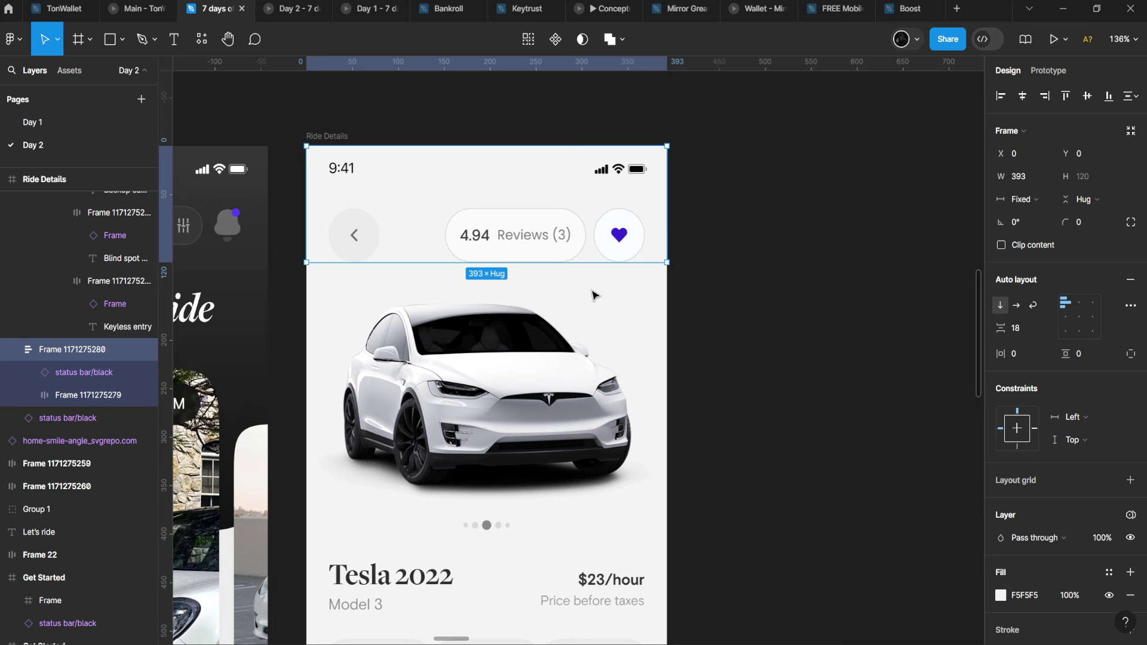
pyautogui.click(1023, 331)
pyautogui.write('16')
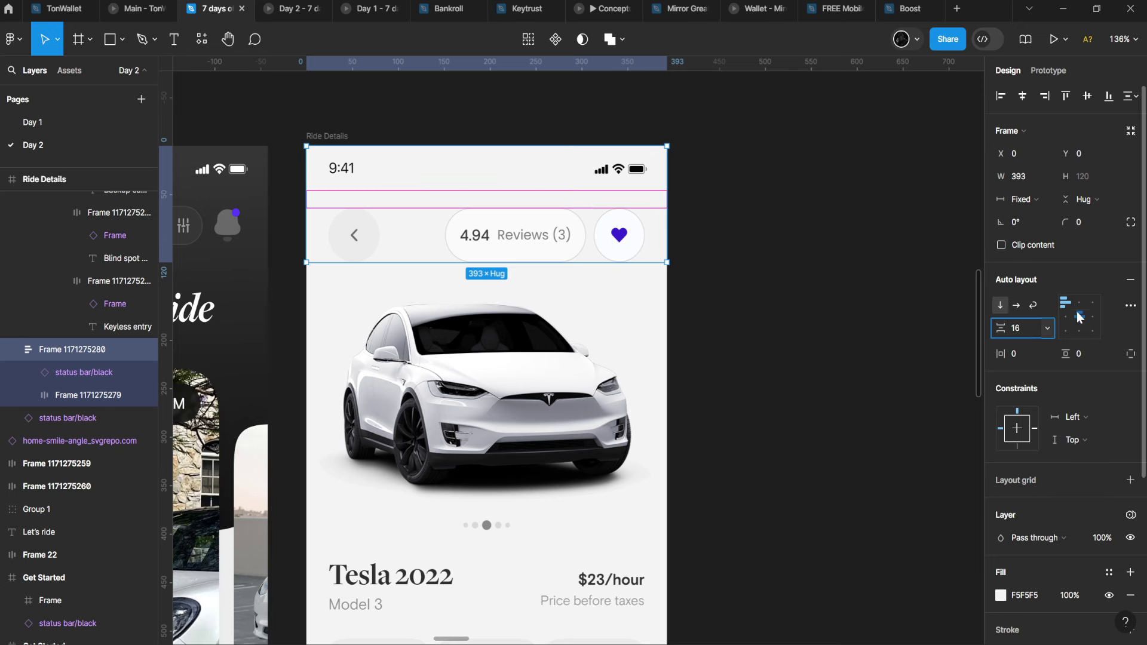
pyautogui.press('Return')
# Set only the bottom padding of the header frame to 12.
pyautogui.click(1129, 355)
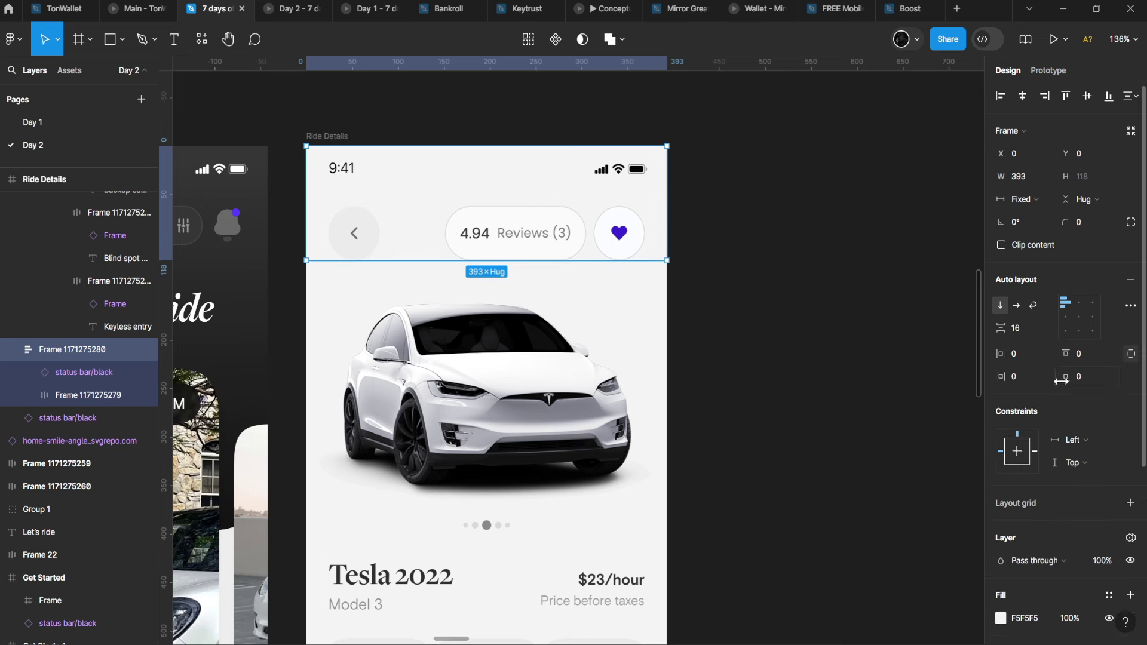
pyautogui.click(1091, 381)
pyautogui.write('12')
pyautogui.press('Return')
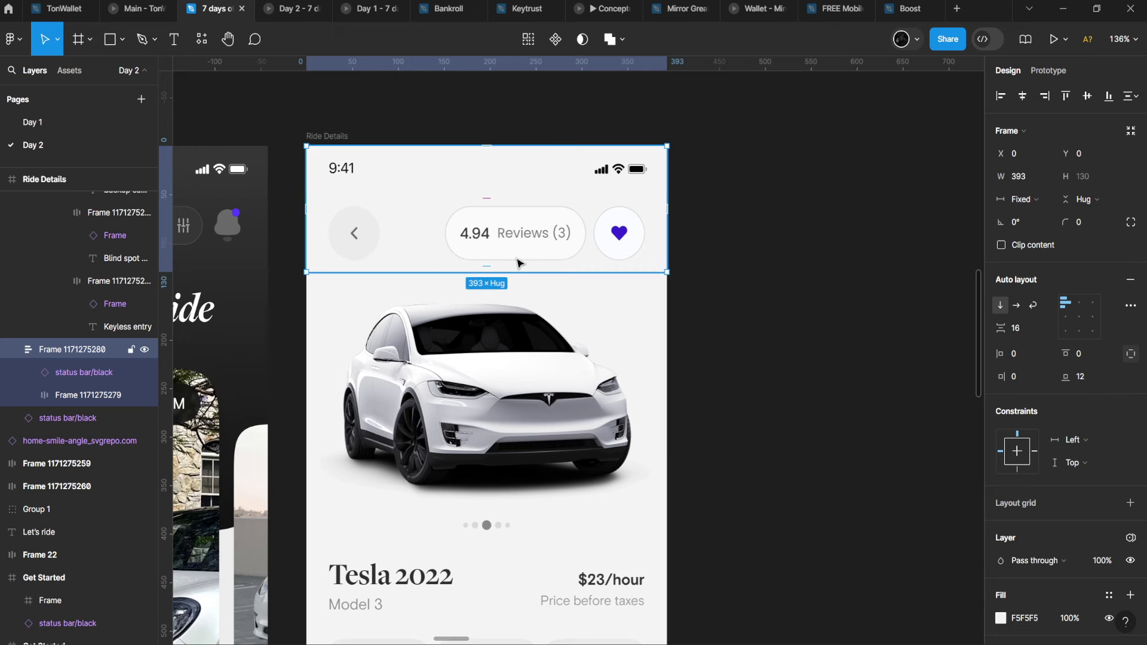
# Set the header frame's scroll position to Fixed and check its scrolling in the Day 2 prototype preview.
pyautogui.click(1048, 71)
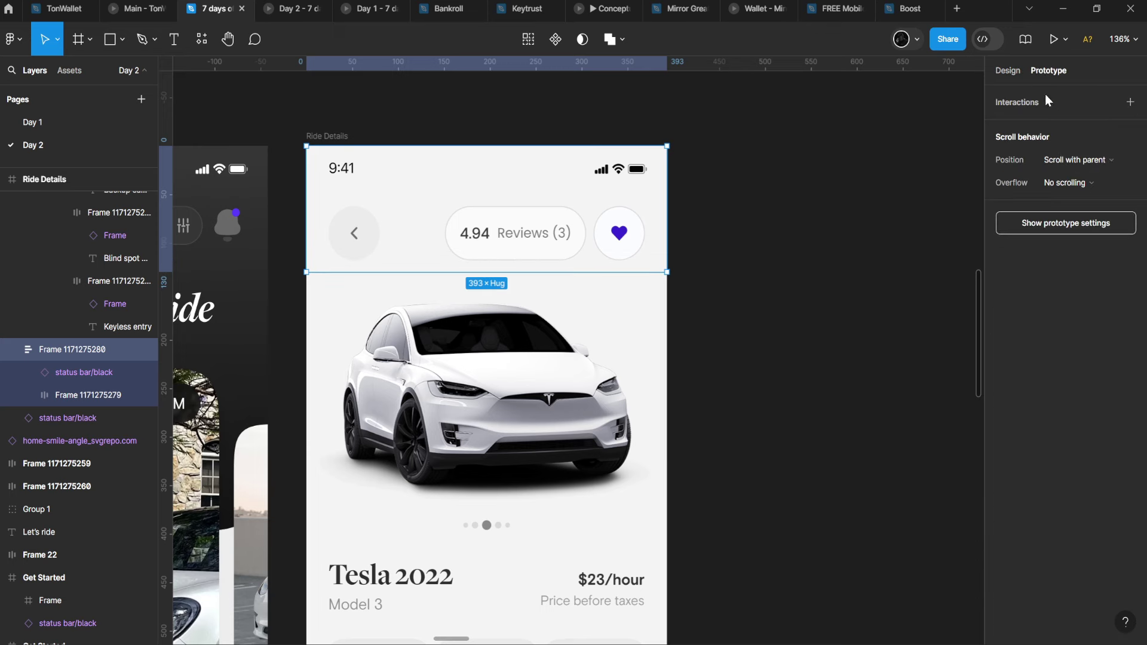
pyautogui.click(1058, 160)
pyautogui.click(1069, 176)
pyautogui.click(281, 8)
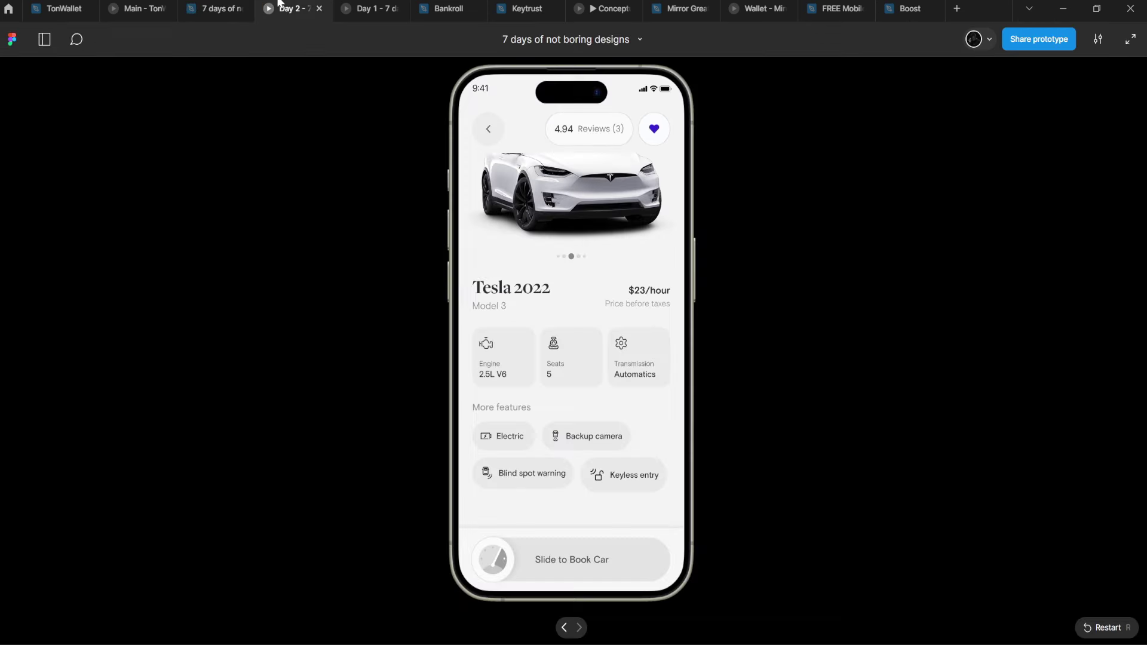
pyautogui.moveTo(555, 296); pyautogui.dragTo(527, 328)
pyautogui.click(215, 8)
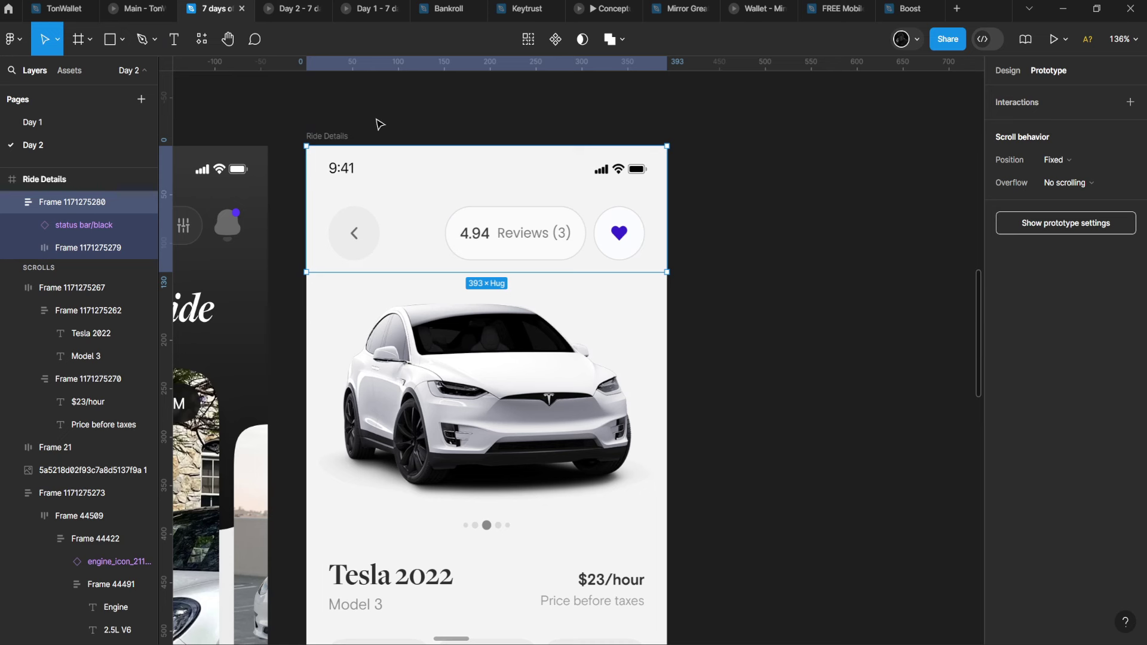
# Lower the header frame's layer opacity to 80% and add a Background blur effect to it.
pyautogui.click(1013, 82)
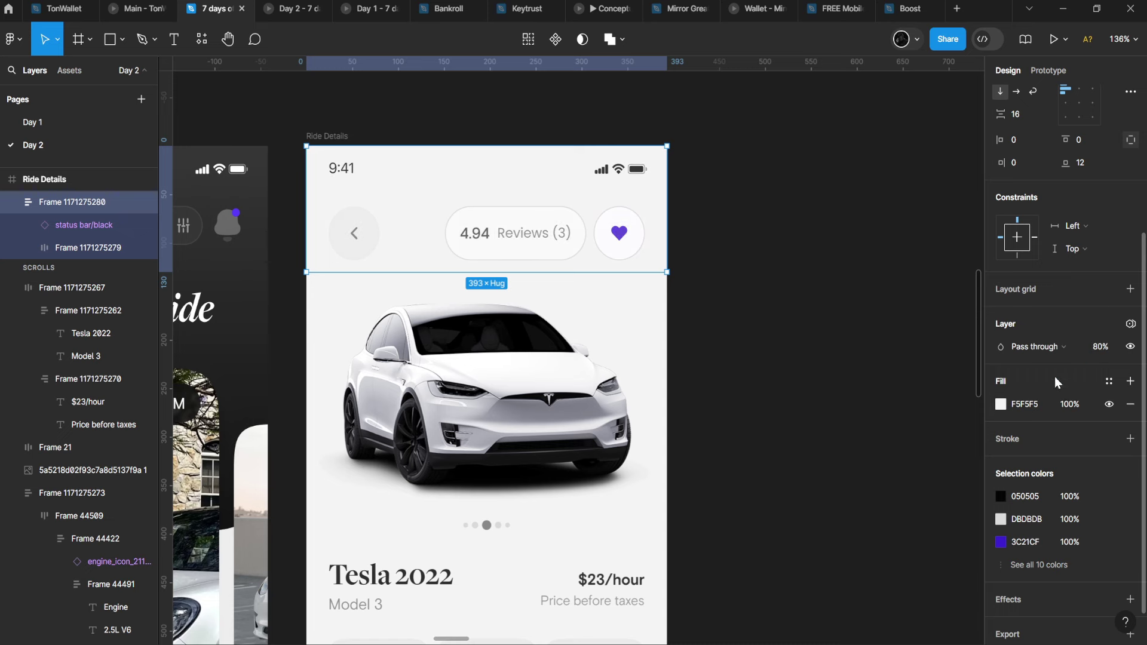
pyautogui.scroll(-2, 1072, 549)
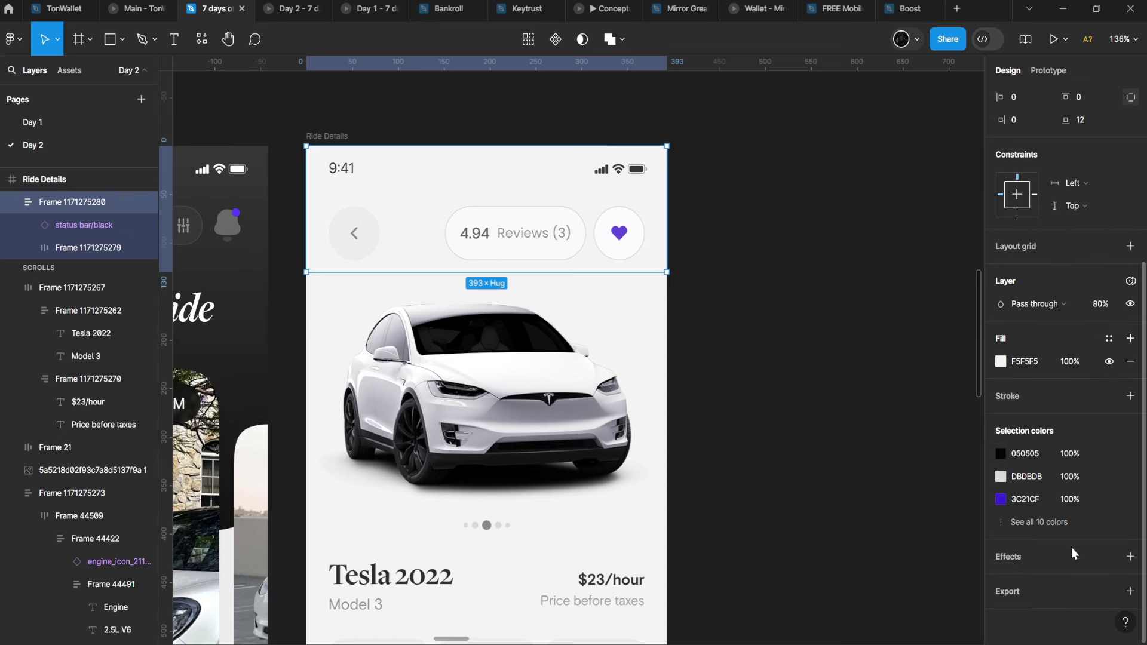
pyautogui.click(1129, 556)
pyautogui.click(1055, 579)
pyautogui.click(1046, 611)
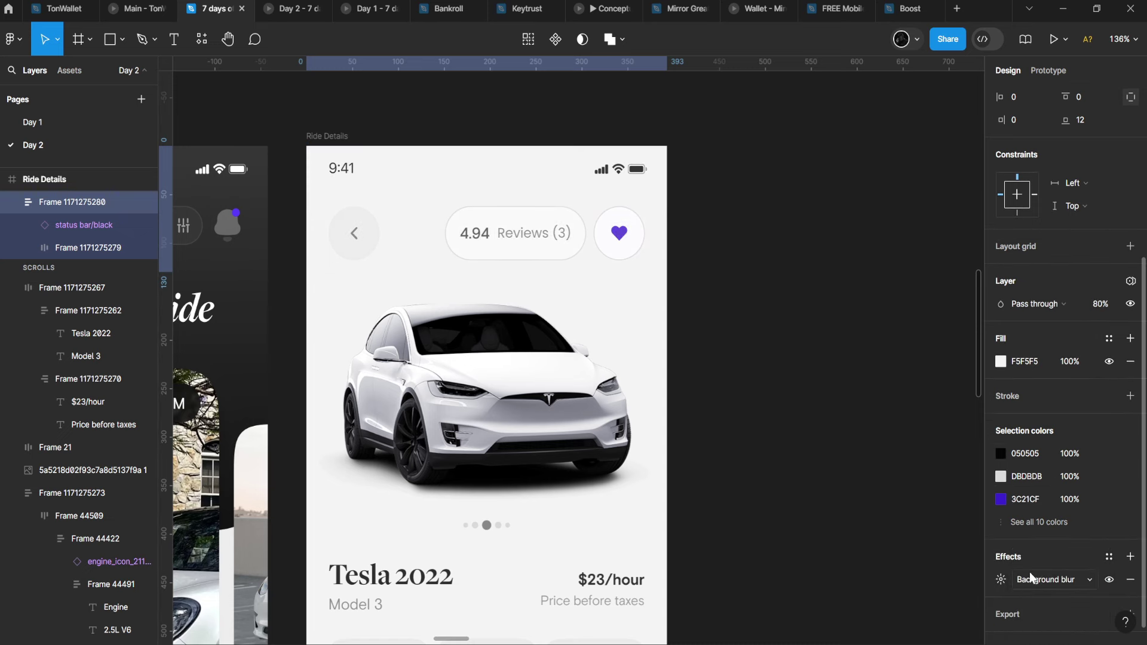
pyautogui.click(1002, 580)
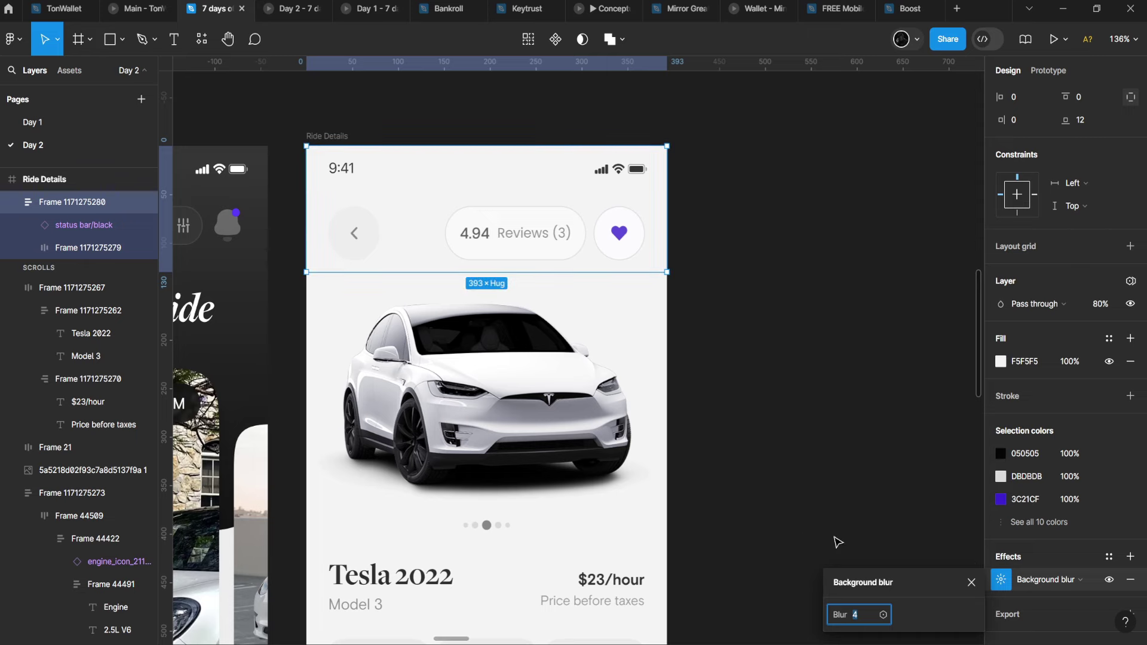
# Set the header's background blur to 20 and check the scrolling content behind it in the prototype preview.
pyautogui.click(293, 9)
pyautogui.scroll(-2, 520, 328)
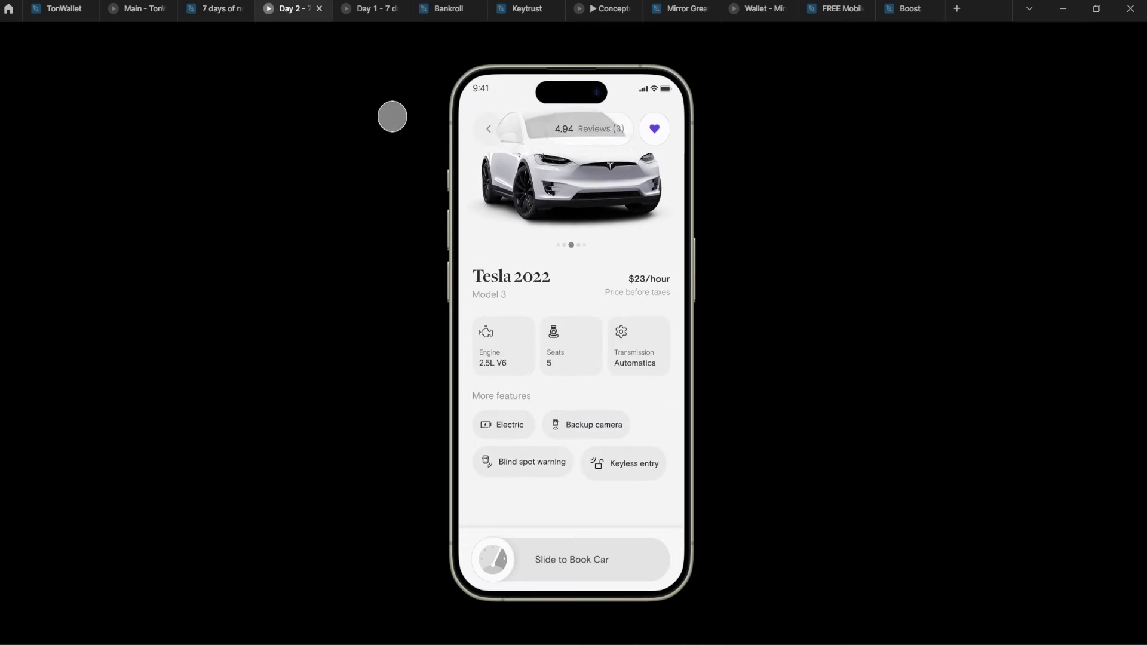
pyautogui.click(242, 2)
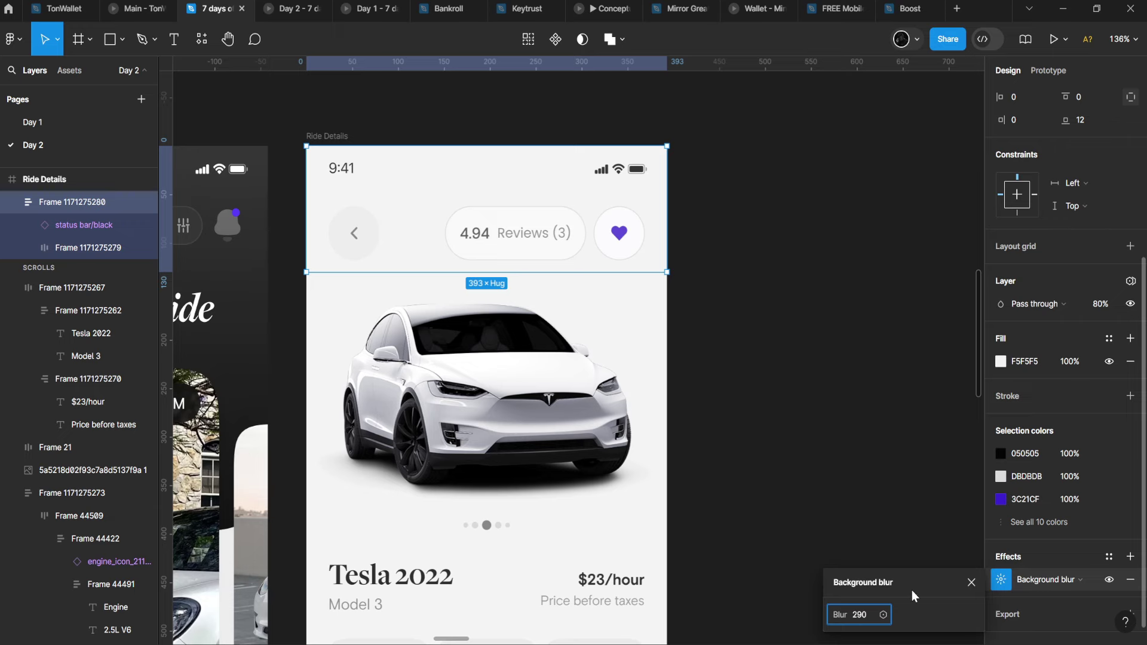
pyautogui.press('BackSpace')
pyautogui.press('BackSpace')
pyautogui.write('0')
pyautogui.press('Return')
pyautogui.click(293, 8)
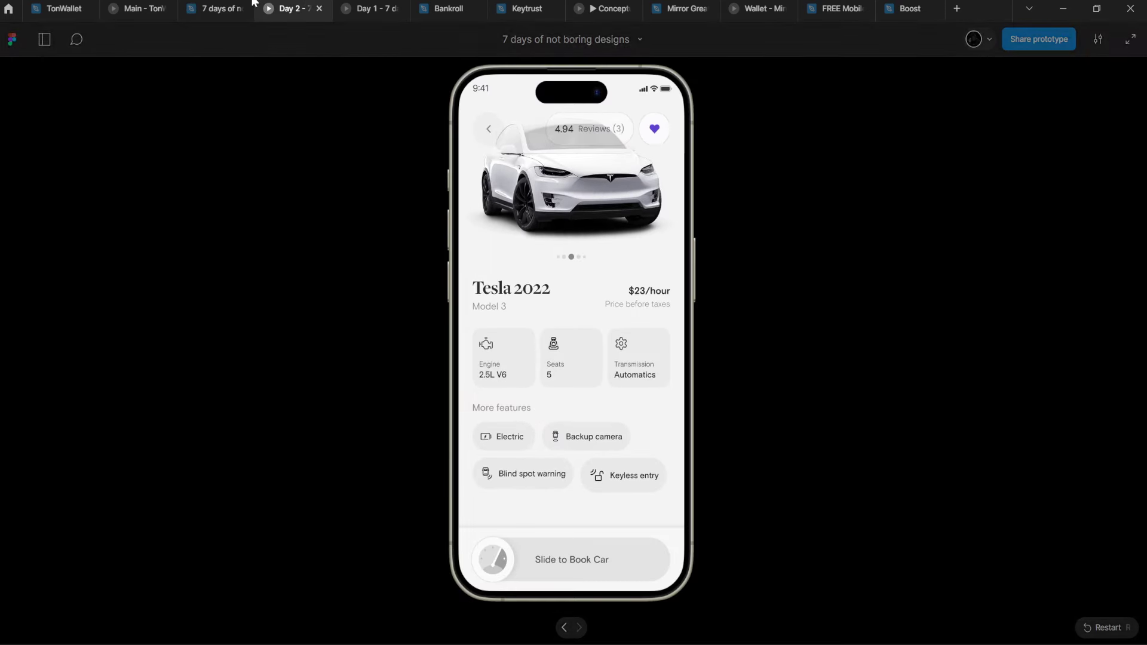
# Restore the header's layer opacity to 100%, set its F5F5F5 fill opacity to 80%, and preview the scrolling.
pyautogui.click(230, 7)
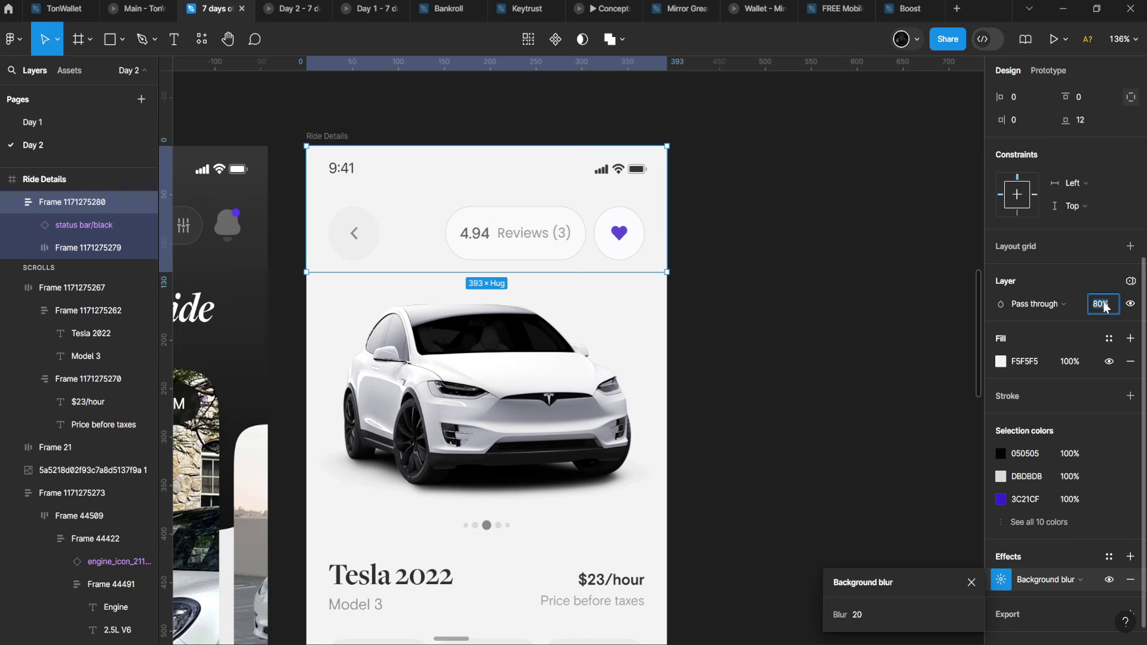
pyautogui.click(1055, 364)
pyautogui.write('80')
pyautogui.press('Return')
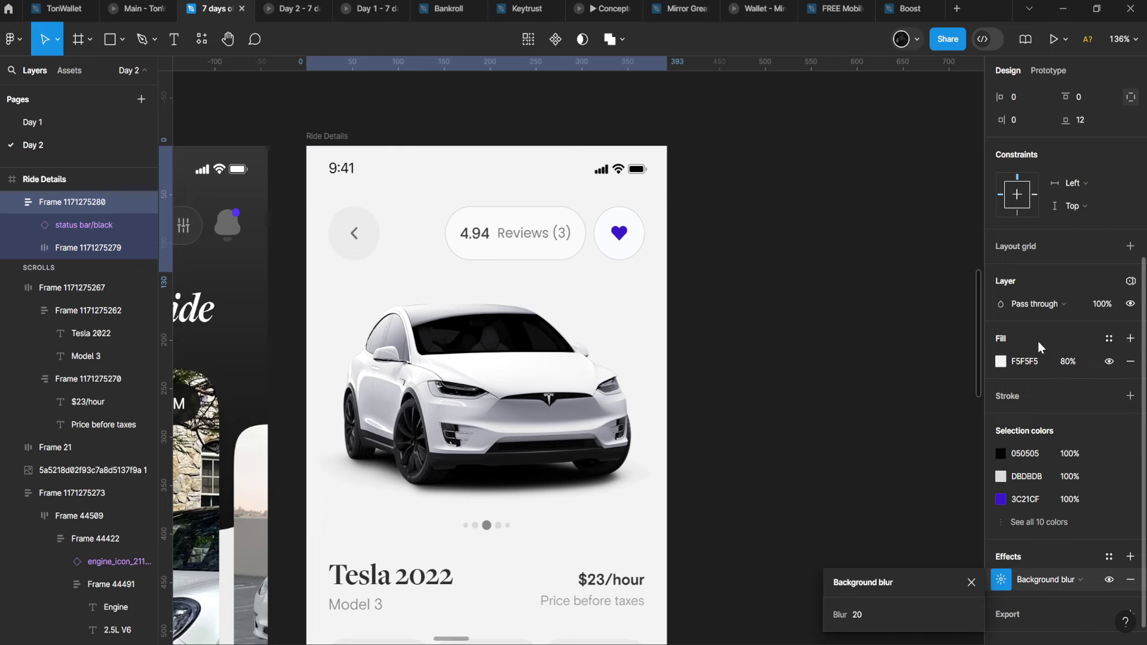
pyautogui.click(283, 9)
pyautogui.moveTo(576, 280); pyautogui.dragTo(544, 170)
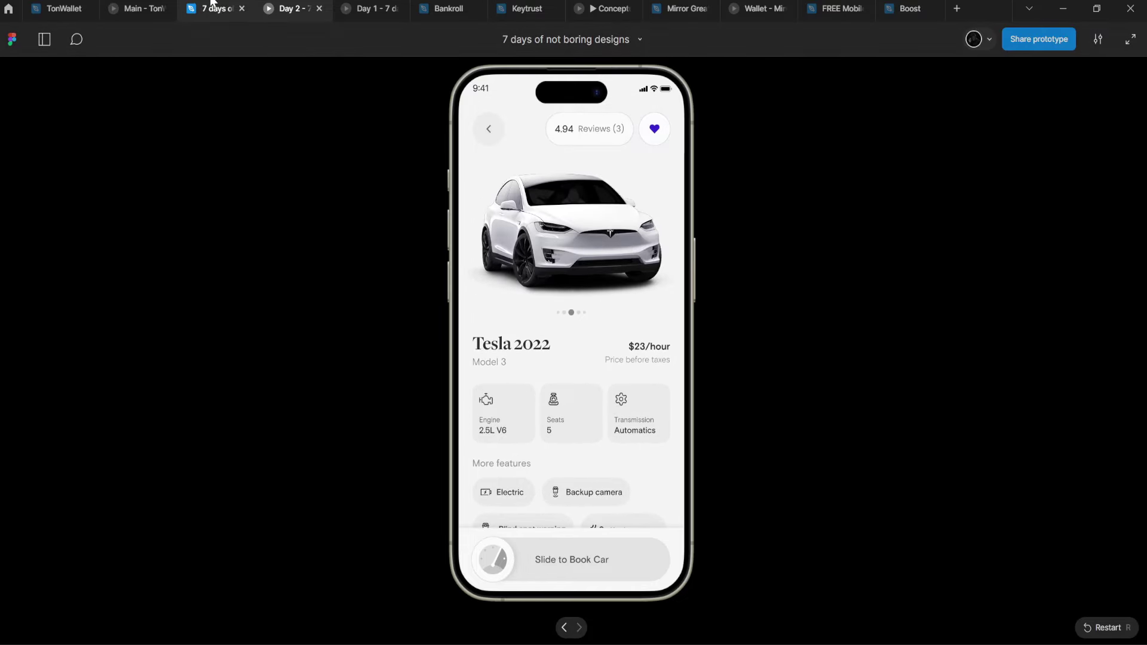
# Examine the Electric and Backup camera feature chips on the Ride Details screen and their auto layout settings.
pyautogui.click(218, 8)
pyautogui.scroll(-4, 490, 229)
pyautogui.scroll(-1, 486, 244)
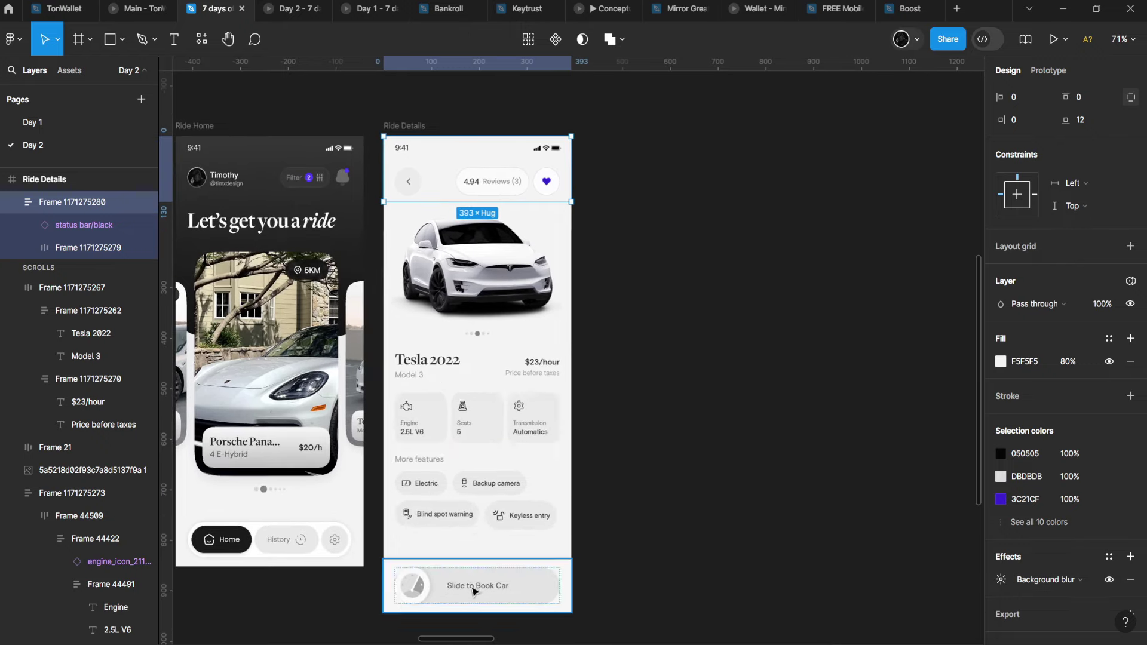
pyautogui.scroll(3, 475, 585)
pyautogui.scroll(5, 530, 335)
pyautogui.scroll(-6, 530, 336)
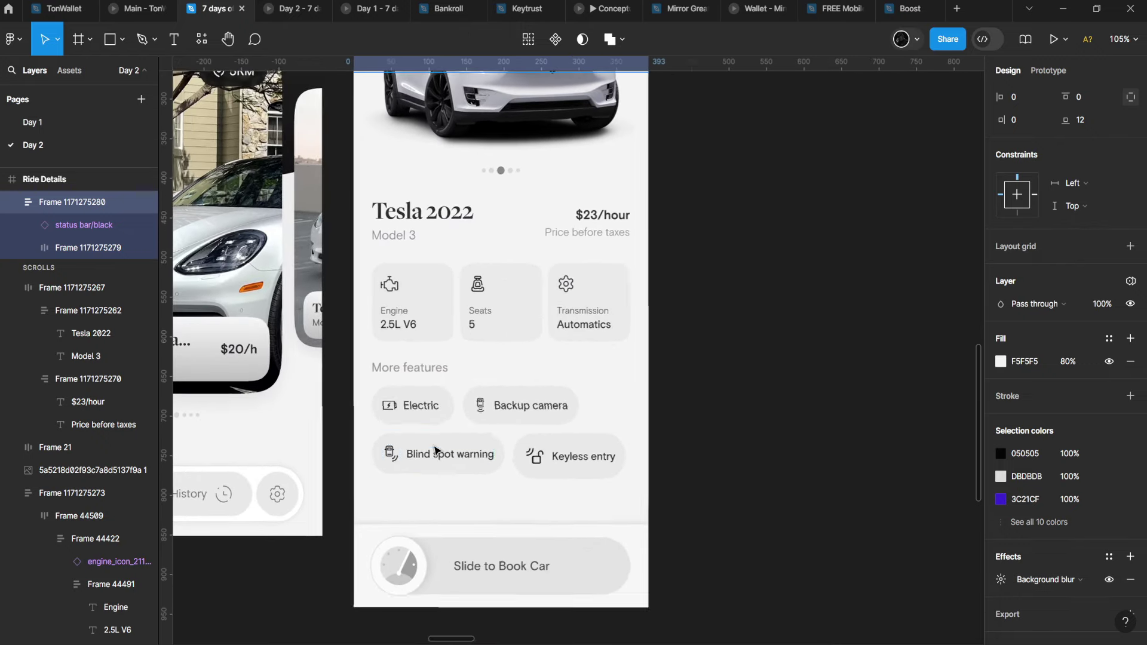
pyautogui.doubleClick(395, 411)
pyautogui.doubleClick(395, 411)
pyautogui.doubleClick(395, 411)
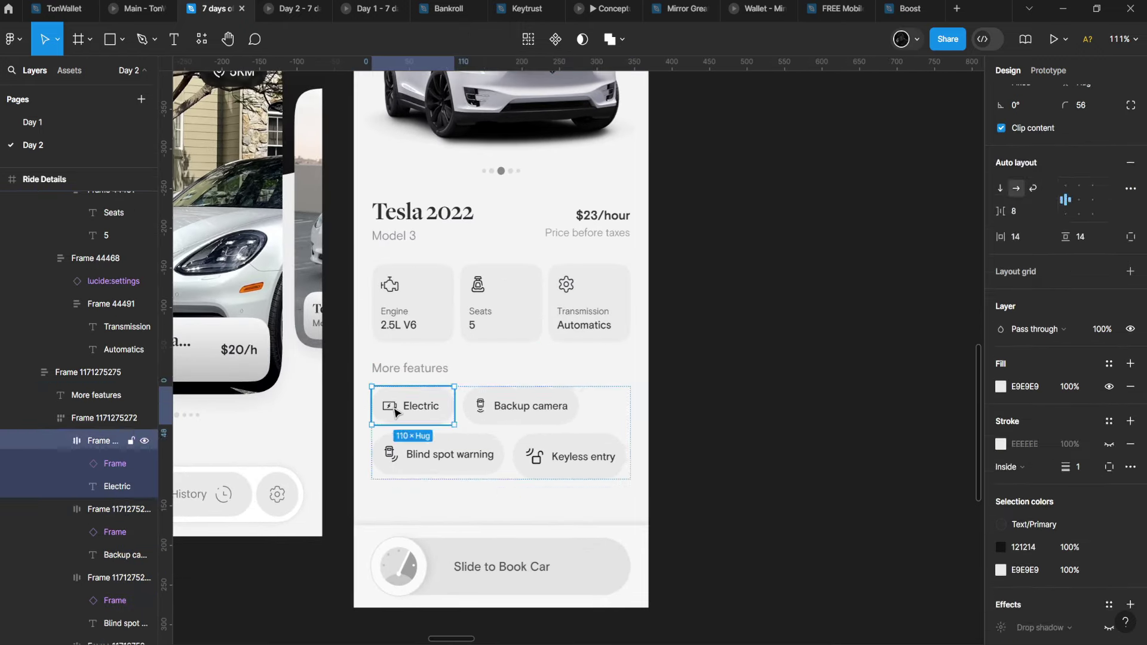
pyautogui.doubleClick(395, 411)
pyautogui.click(432, 408)
pyautogui.click(559, 412)
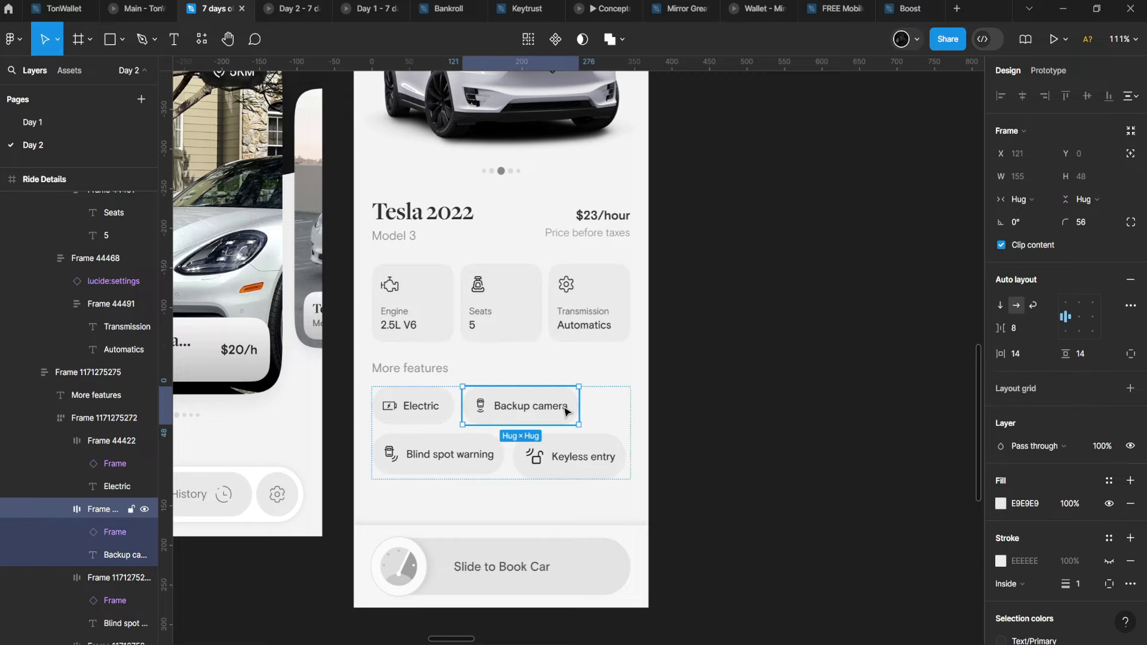
# Try widening the auto layout gap between the pagination dots below the Tesla to 34.
pyautogui.scroll(-2, 517, 424)
pyautogui.scroll(5, 514, 406)
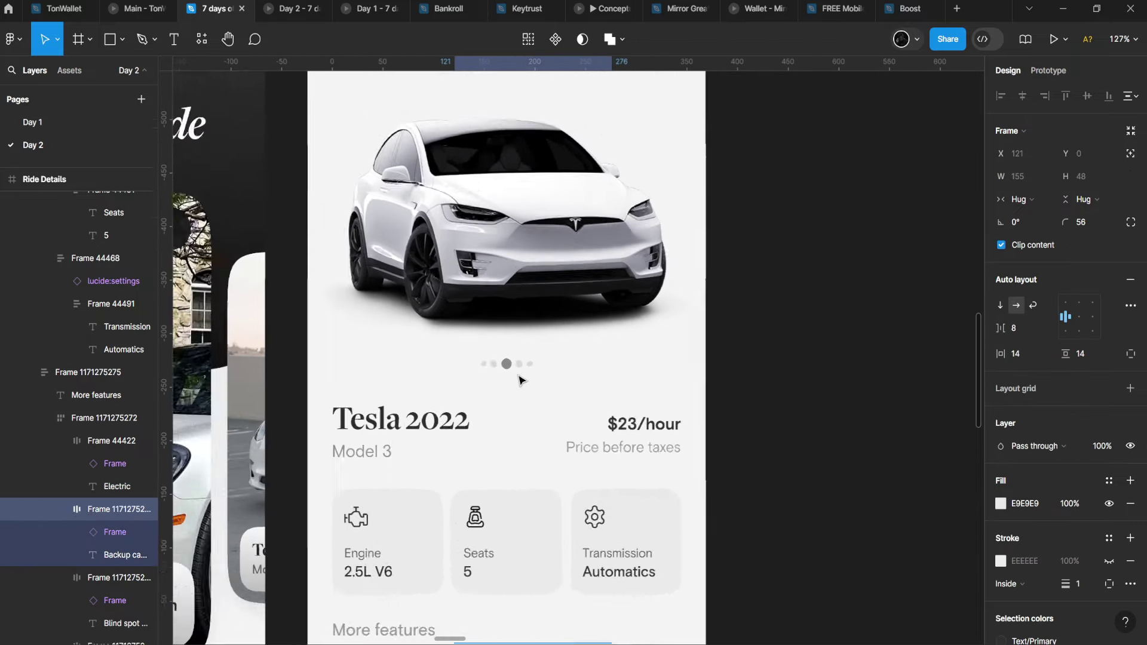
pyautogui.scroll(5, 519, 379)
pyautogui.click(517, 363)
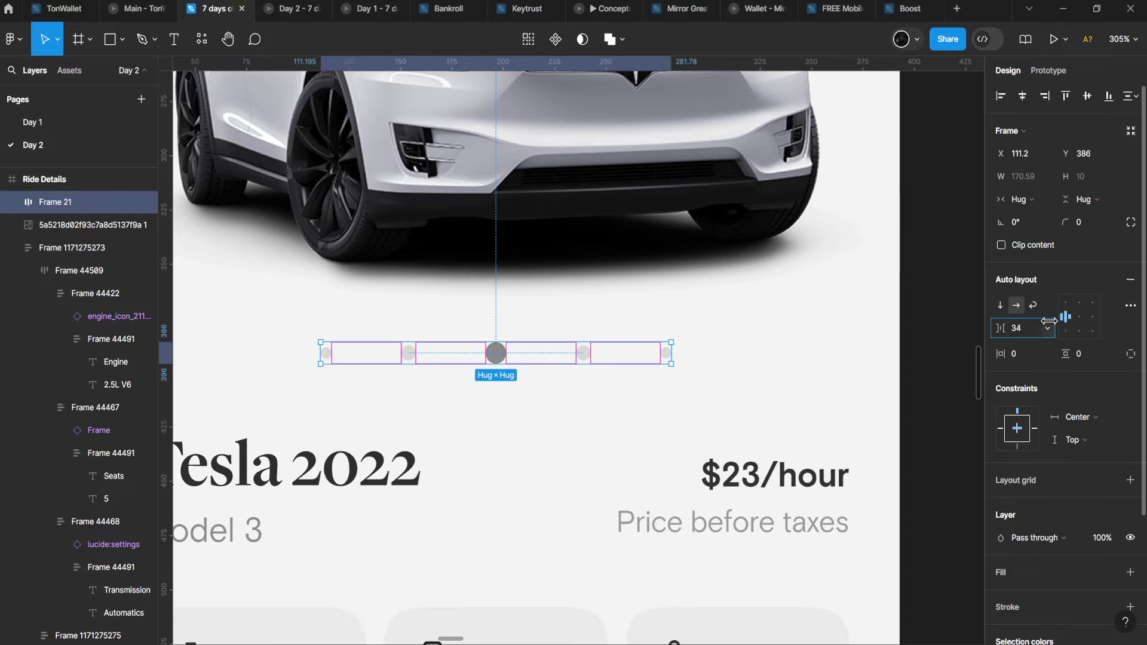
pyautogui.scroll(-5, 663, 347)
pyautogui.scroll(3, 645, 329)
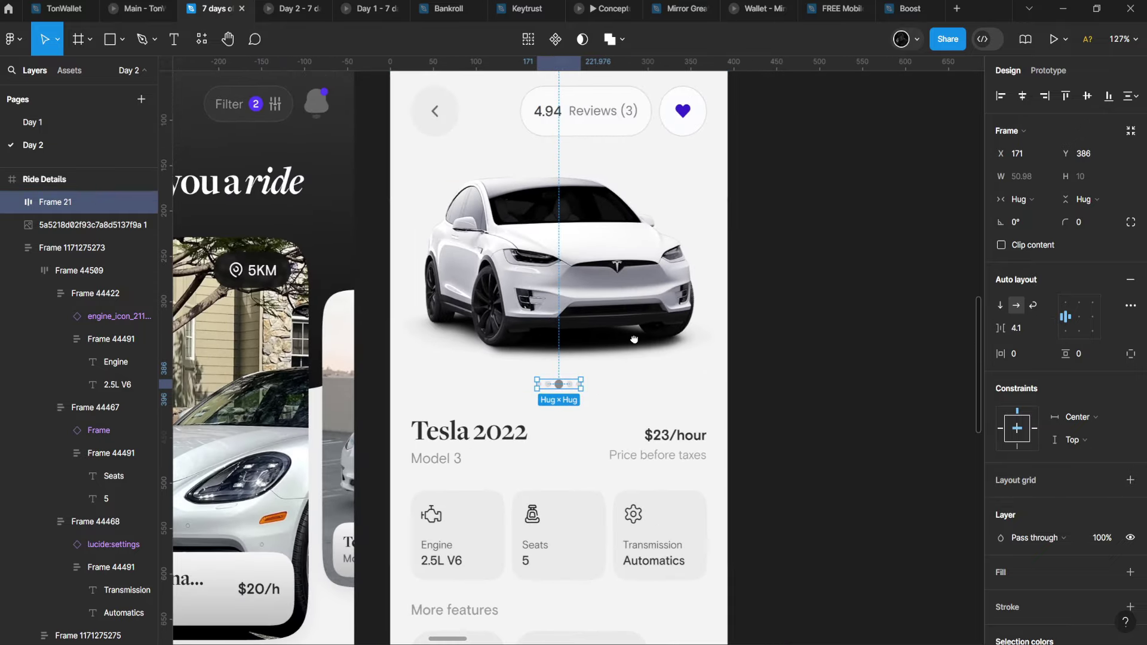
# Examine the rest of Ride Details and the Filter button's auto layout and stroke settings on Ride Home.
pyautogui.scroll(-3, 621, 233)
pyautogui.scroll(1, 677, 288)
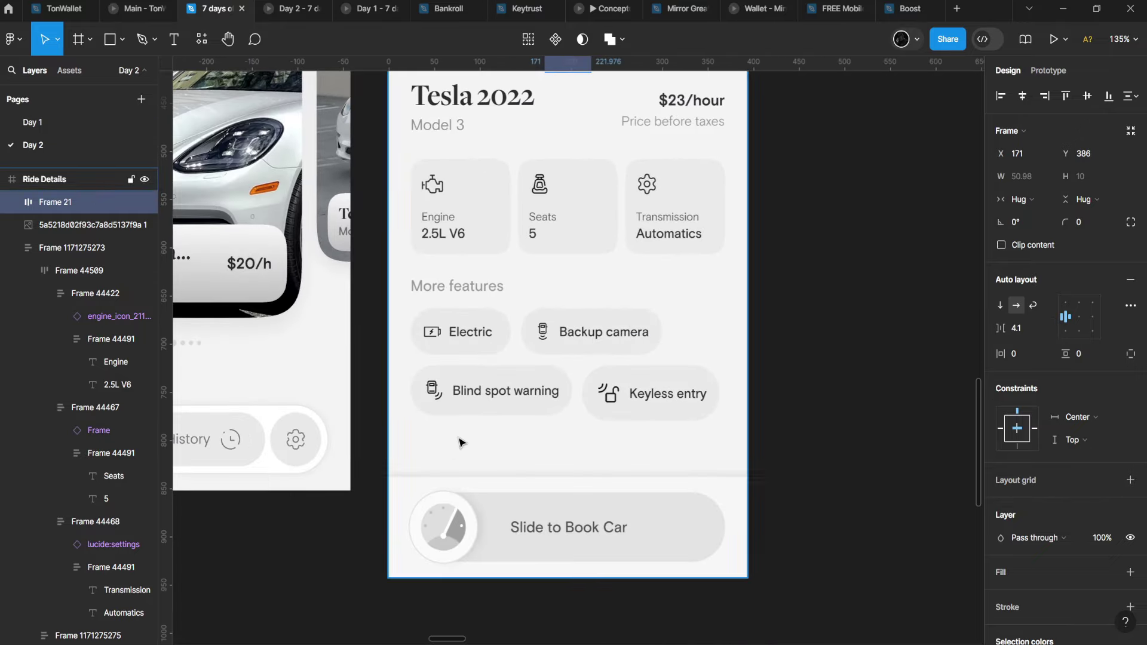
pyautogui.scroll(-5, 459, 442)
pyautogui.scroll(4, 500, 309)
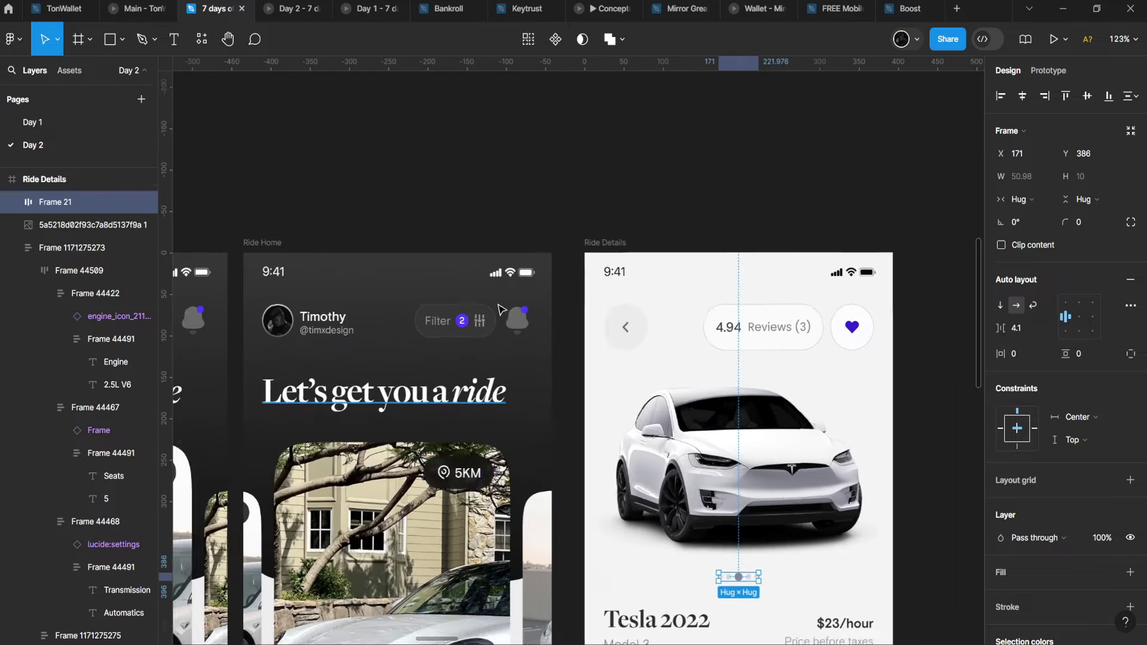
pyautogui.scroll(5, 500, 309)
pyautogui.click(400, 306)
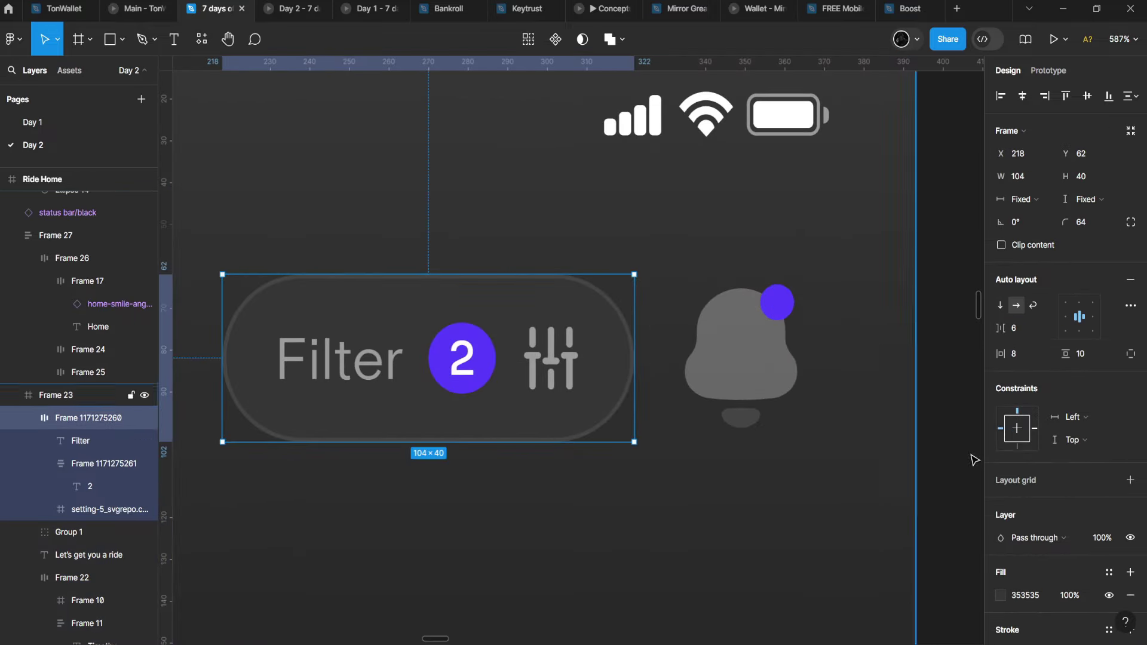
pyautogui.scroll(-1, 974, 460)
pyautogui.scroll(-3, 1043, 496)
# Examine the Porsche card's text on Ride Home and compare the Ride Home and Ride Details screens.
pyautogui.scroll(-8, 441, 423)
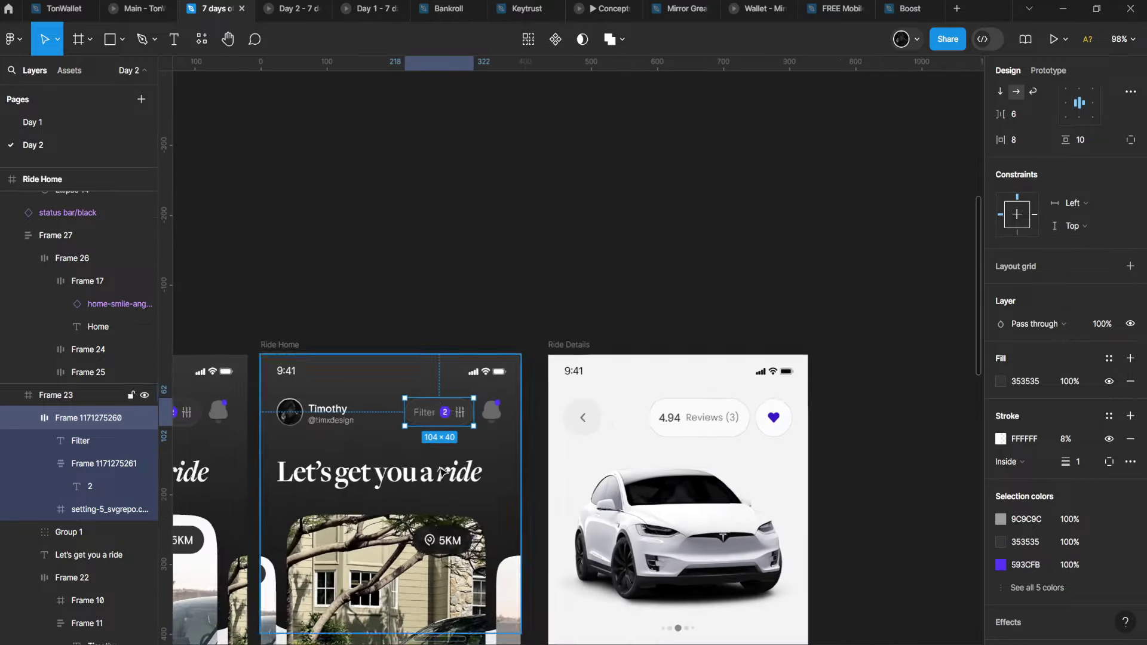
pyautogui.moveTo(438, 421); pyautogui.dragTo(609, 224)
pyautogui.scroll(-3, 595, 295)
pyautogui.scroll(2, 588, 323)
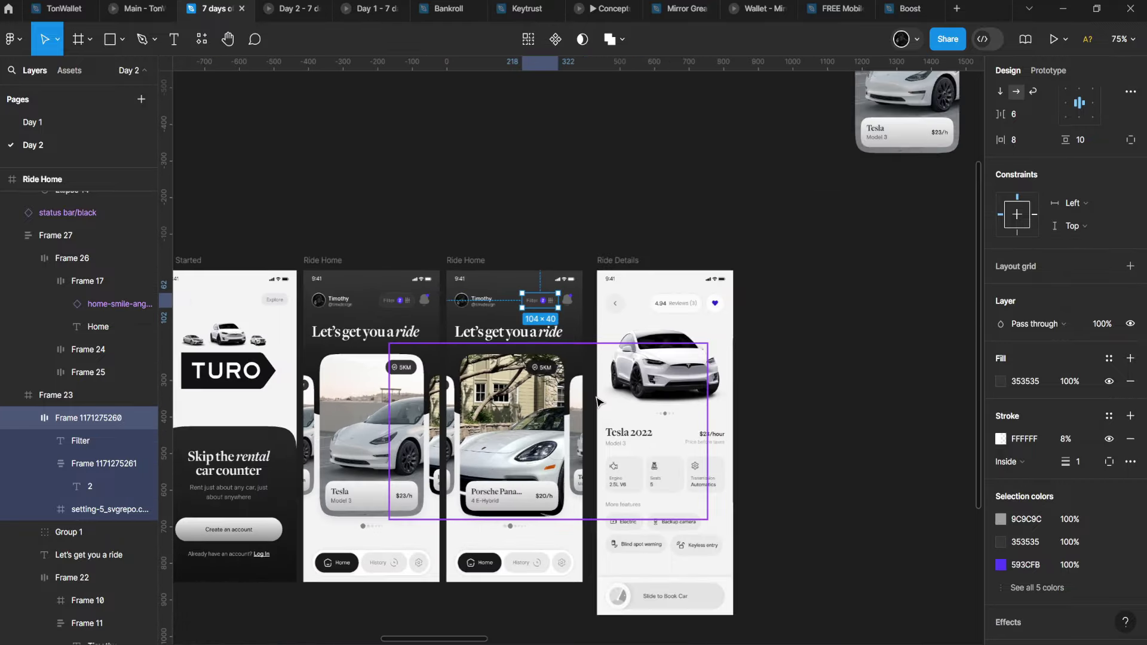
pyautogui.scroll(4, 643, 389)
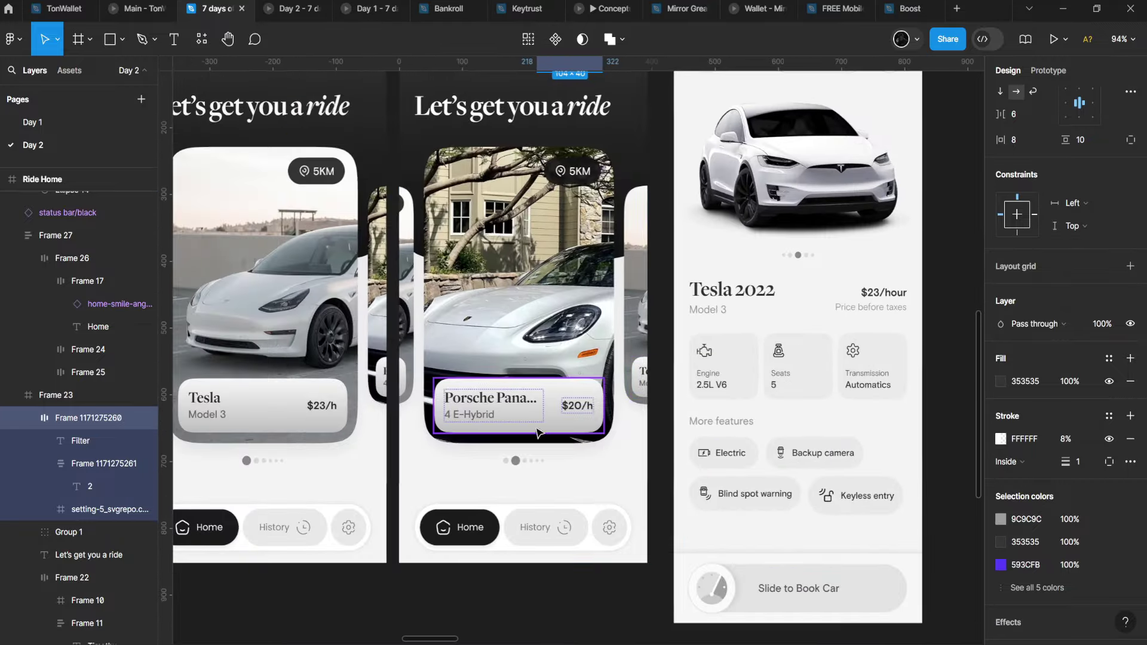
pyautogui.scroll(5, 536, 432)
pyautogui.doubleClick(357, 387)
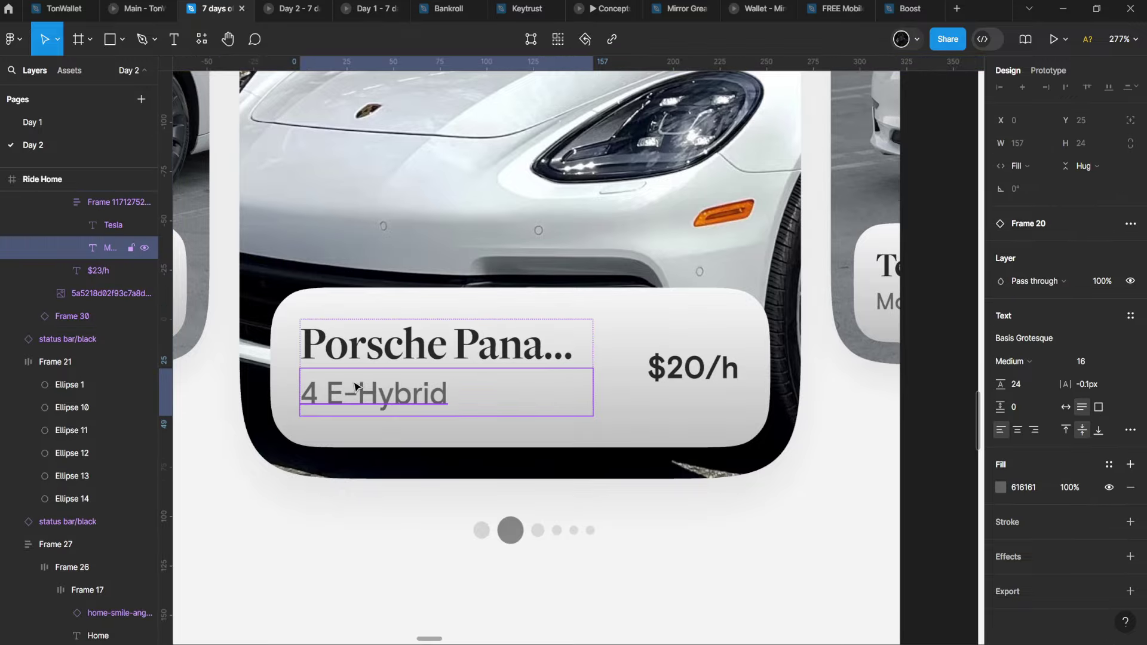
pyautogui.scroll(-5, 357, 386)
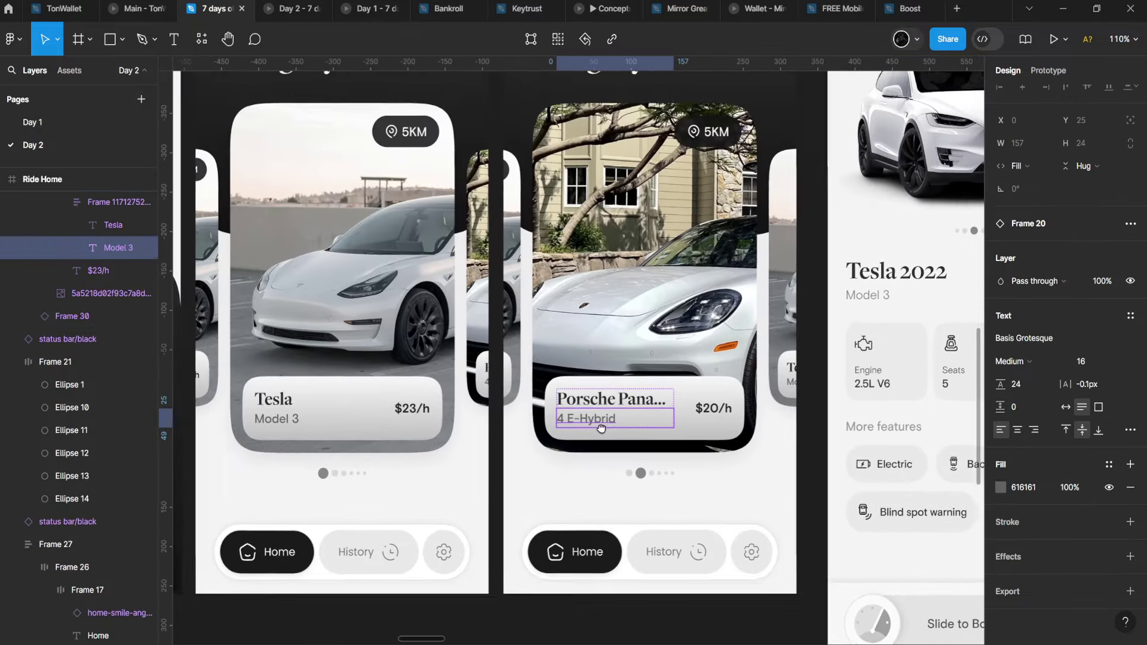
pyautogui.scroll(-3, 601, 428)
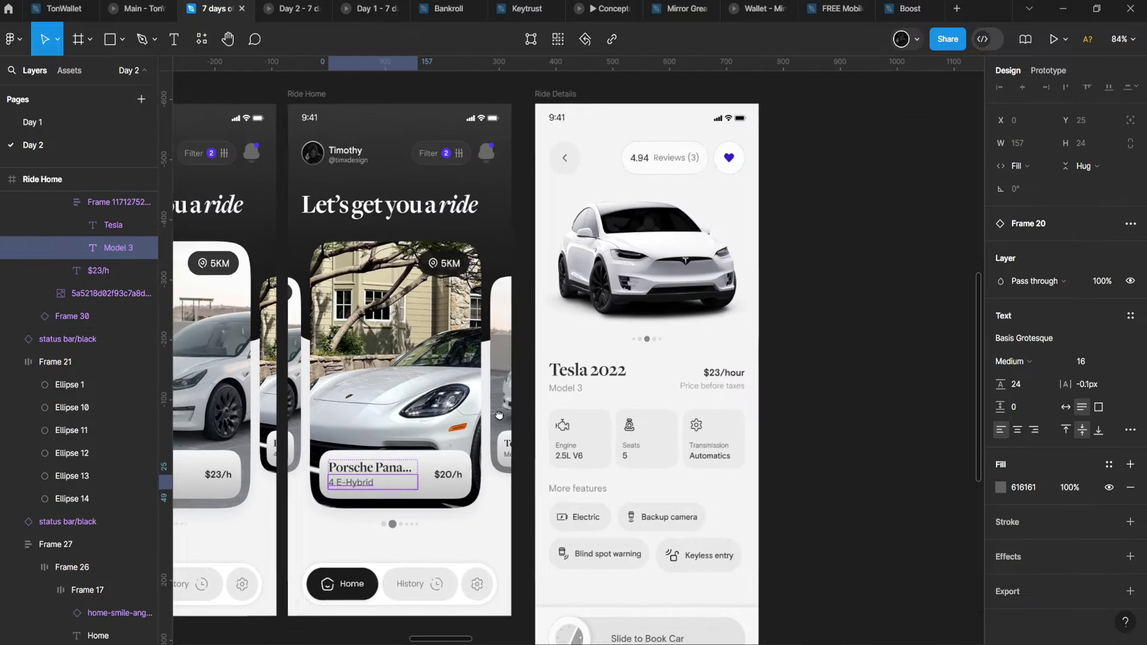
pyautogui.moveTo(500, 415); pyautogui.dragTo(651, 458)
pyautogui.scroll(1, 645, 430)
pyautogui.moveTo(638, 419); pyautogui.dragTo(681, 424)
pyautogui.scroll(1, 678, 421)
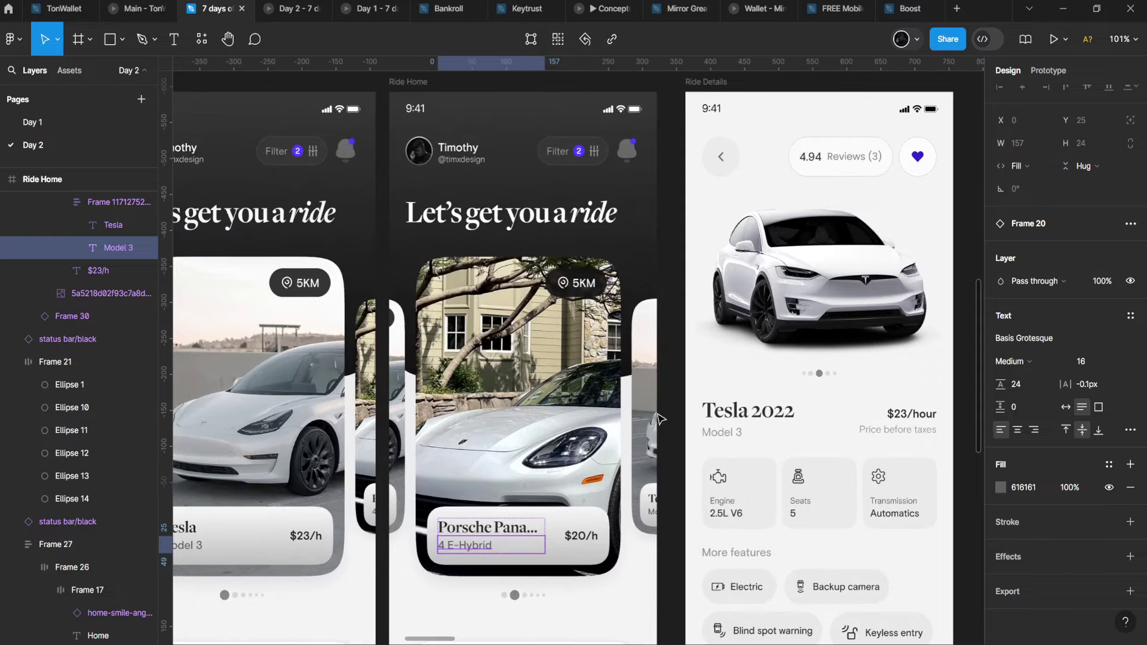